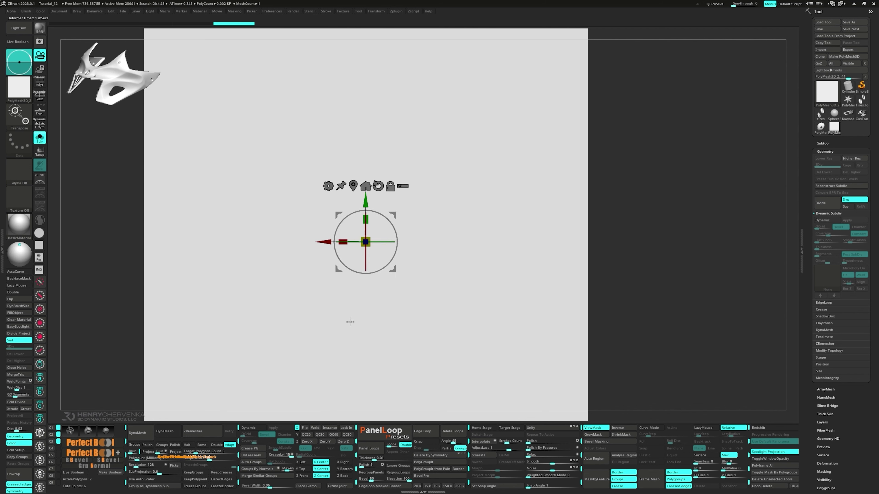
- Turn on the polyframe display and reposition the plane with the gizmo in custom view 1
key("shift+f")
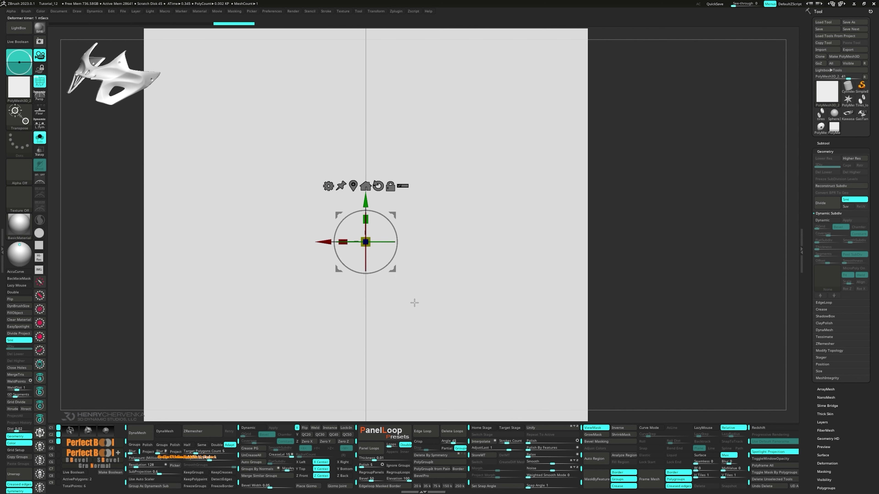
key("1")
left_click_drag(626, 260, 596, 227)
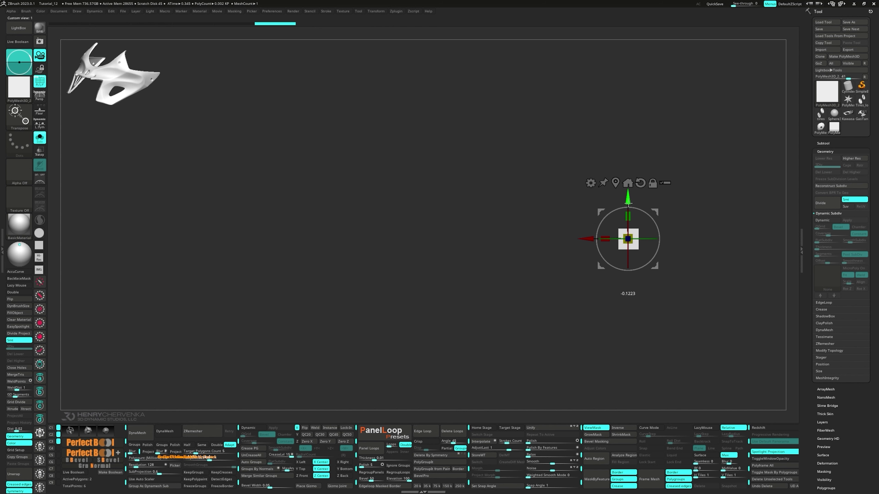
- Flare the plane's outer side edges symmetrically with the MoveInfiniteDepth brush, pushing the lower corners furthest outward
key("q")
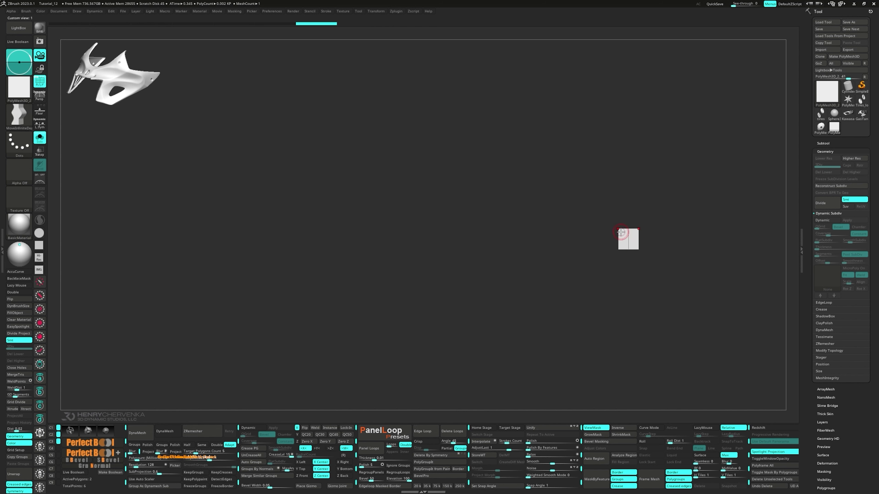
key("space")
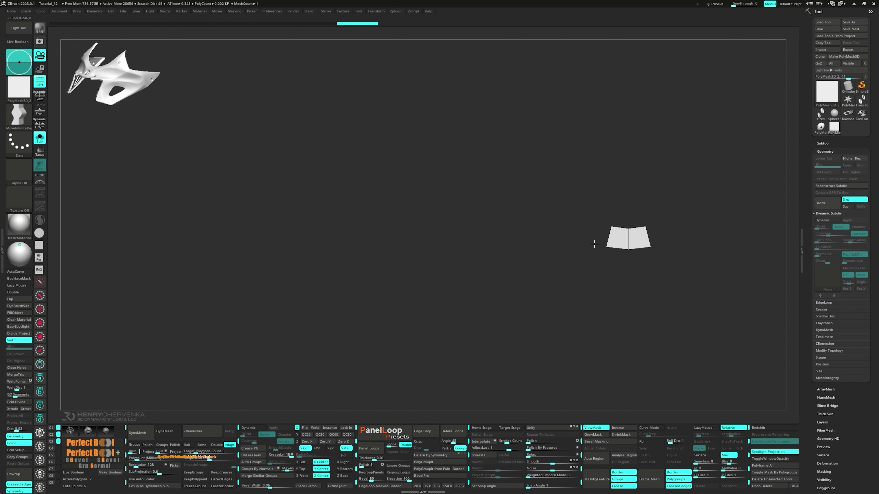
- Extrude the plane's outer side edge outward and upward with the ZModeler Extrude edge action to form symmetrical wing arms
key("space")
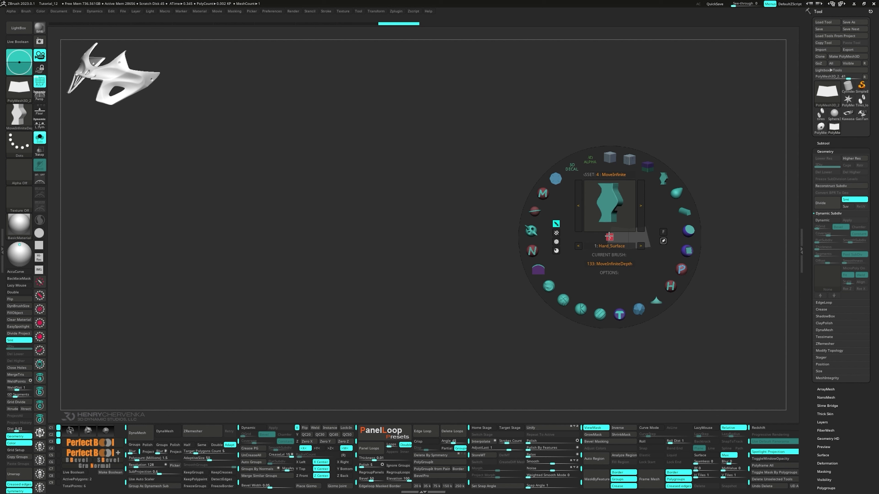
left_click(609, 157)
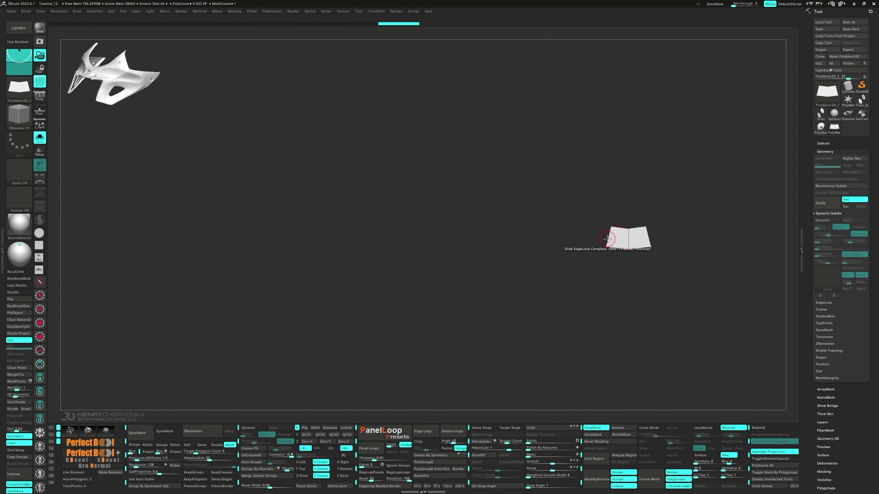
key("space")
left_click(553, 289)
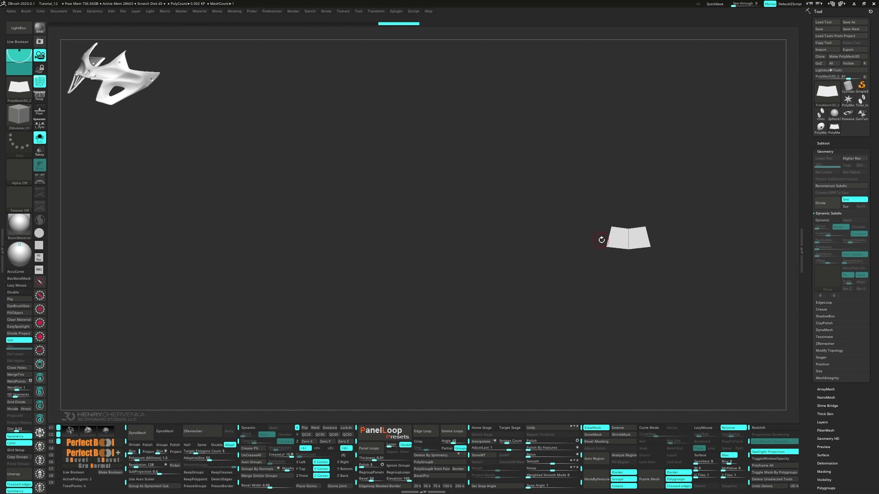
mouse_move(561, 214)
left_mouse_down()
mouse_move(432, 222)
mouse_move(520, 229)
mouse_move(546, 208)
left_mouse_up()
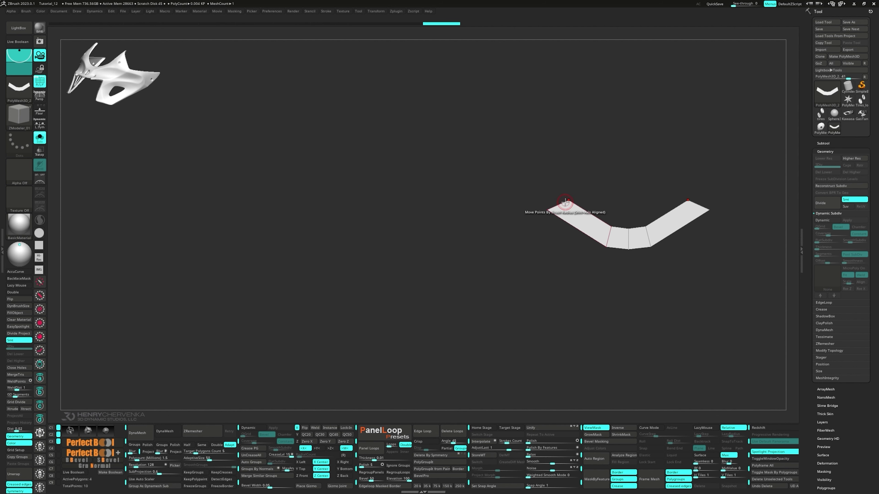
- Insert two edge loops across the extruded wing arm with the ZModeler Insert edge action
key("space")
left_click(574, 232)
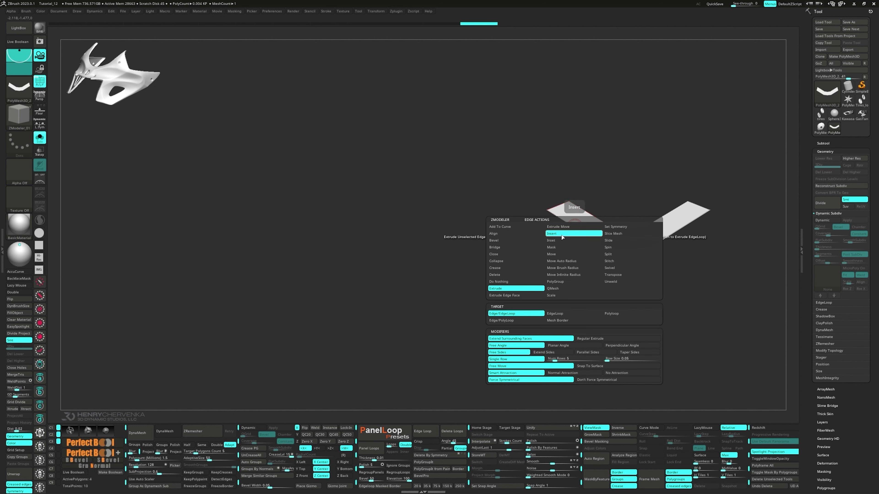
left_click(579, 228)
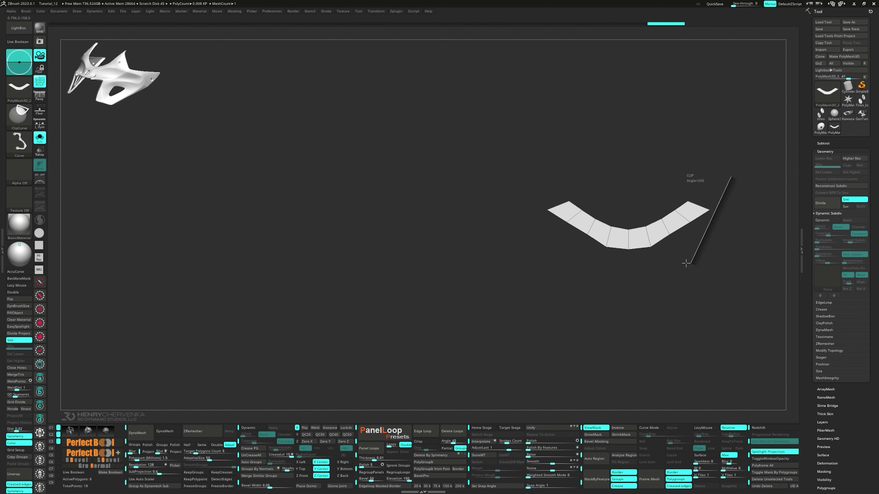
- Hide the mirrored half of the strip with the SelectRect brush and delete the hidden geometry, keeping one wing
key("ctrl+shift+b")
left_click(693, 289)
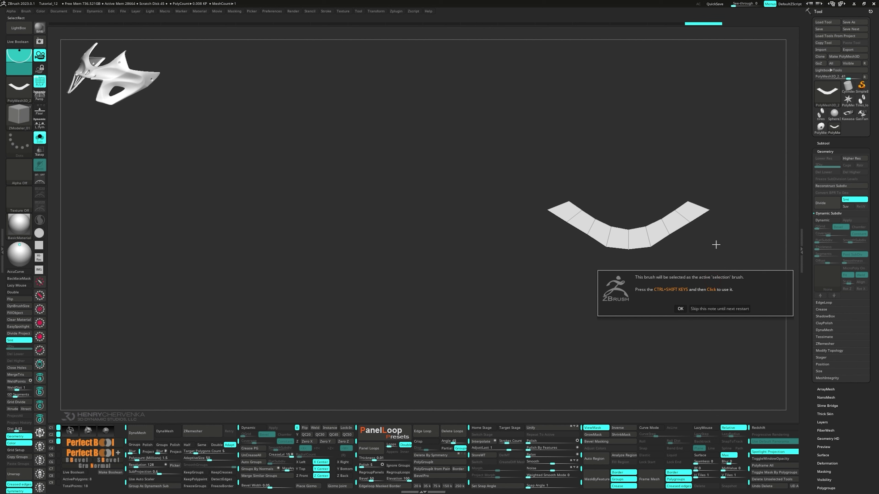
left_click(715, 308)
left_click_drag(730, 172, 691, 241)
left_click_drag(720, 183, 651, 288, "ctrl+alt+shift")
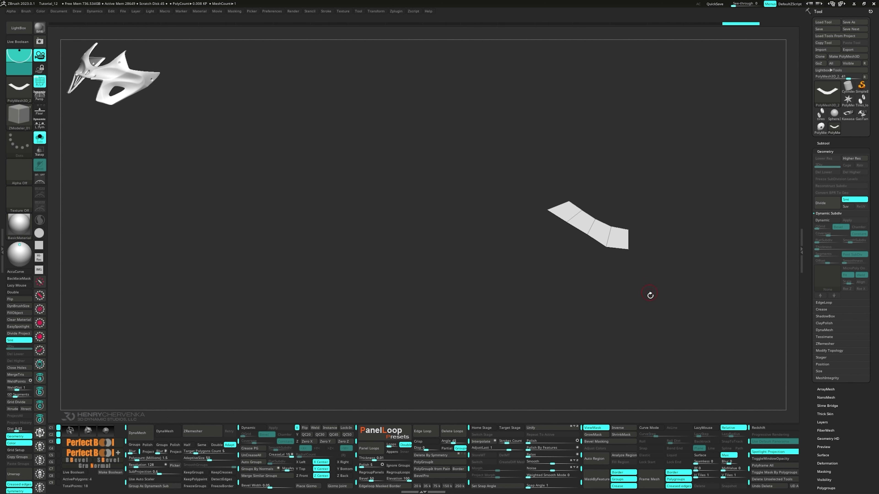
key("ctrl+shift+Delete")
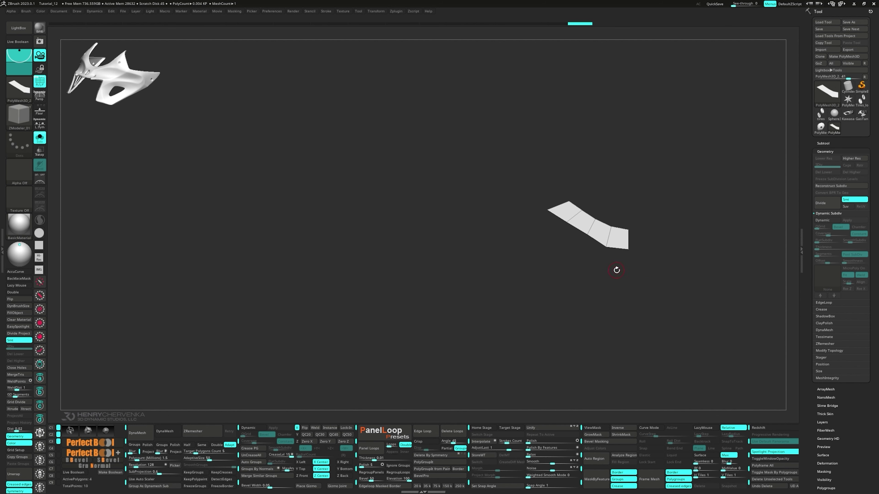
- Enable Dynamic Subdiv on the wing with Thickness 0.0298, Offset -100, FlatSubdiv 3 and SmoothSubdiv 4
left_click_drag(620, 302, 603, 303)
key("d")
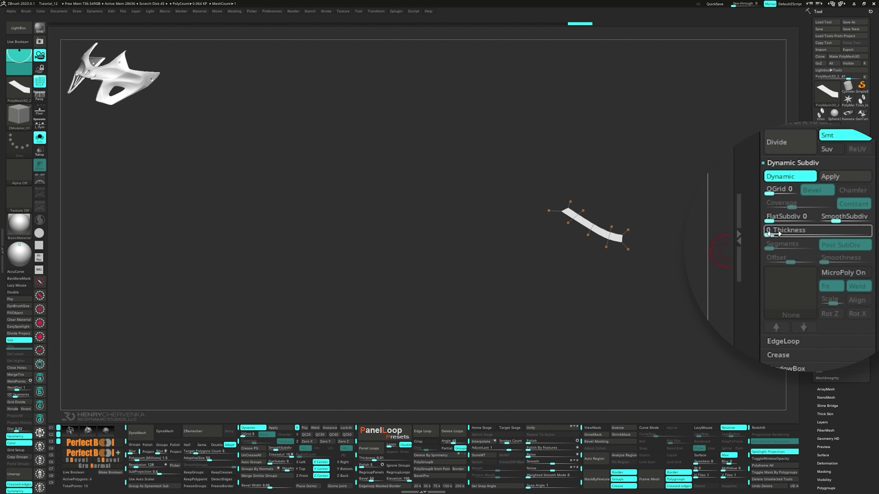
left_click_drag(780, 234, 809, 234)
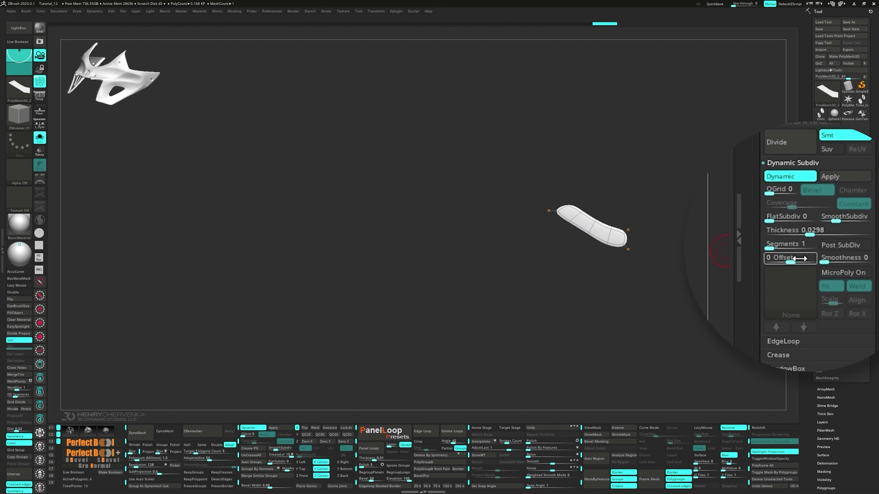
left_click_drag(772, 262, 766, 261)
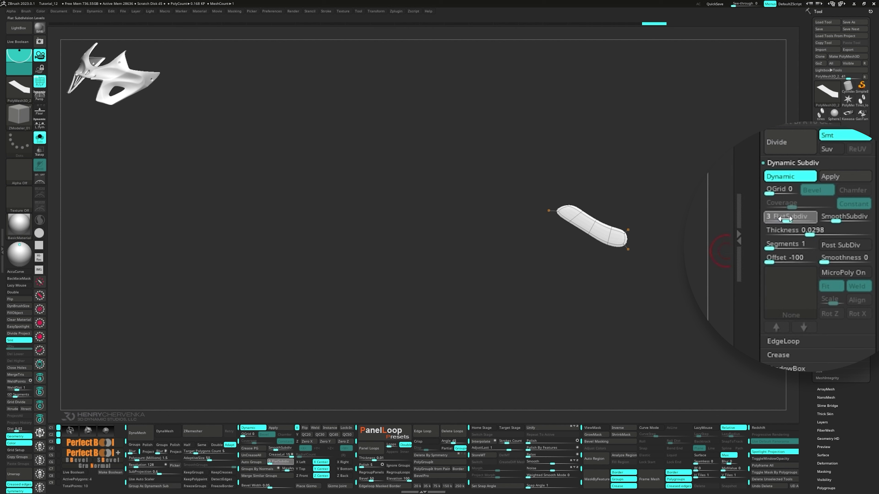
left_click_drag(839, 218, 847, 222)
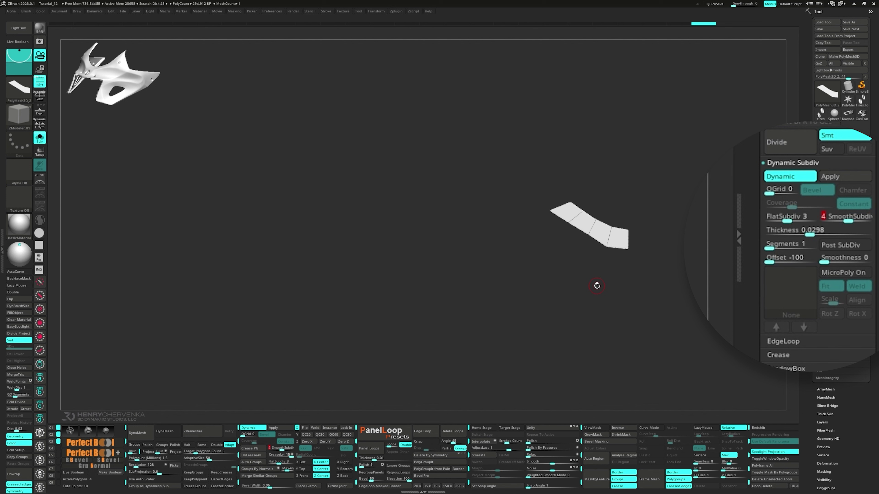
- Bend the wing strip in custom view 2 with the Deformer Soft by moving its middle and outer control points along Z, and accept the deformation
left_click_drag(484, 275, 532, 281)
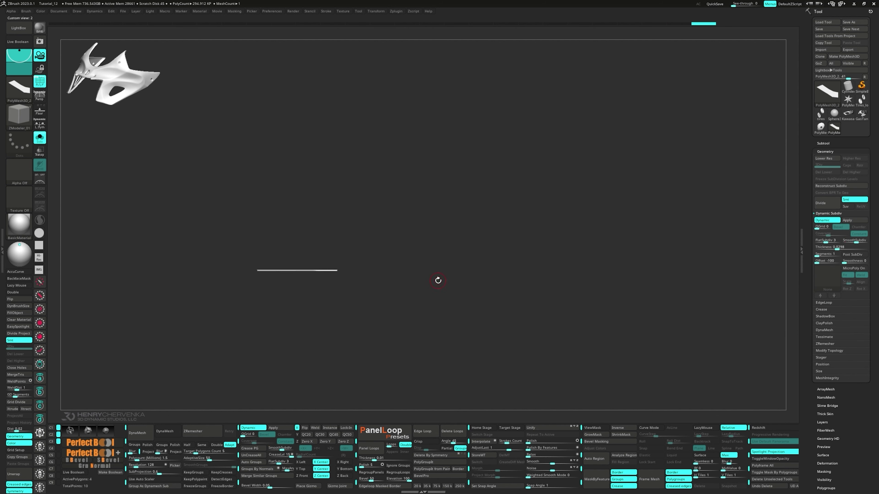
key("w")
left_click(347, 213)
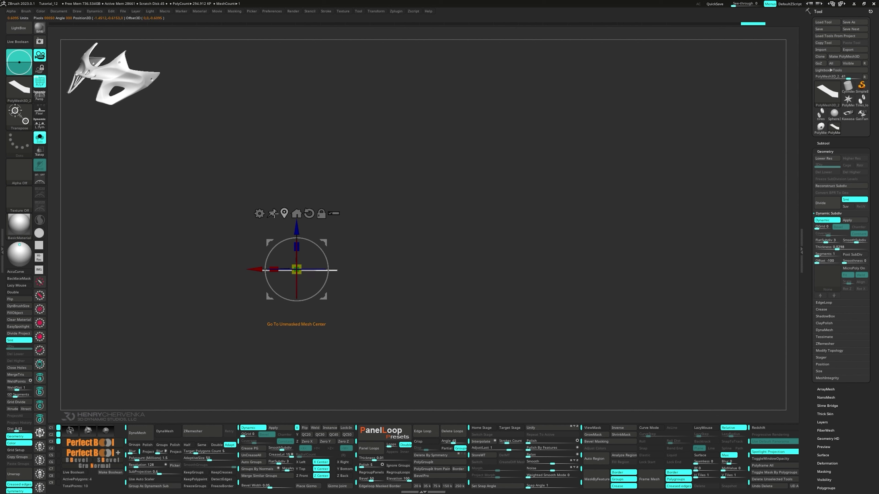
left_click(259, 213)
left_click(375, 242)
mouse_move(375, 322)
left_mouse_down("ctrl")
mouse_move(332, 250)
mouse_move(295, 227)
mouse_move(336, 229)
mouse_move(335, 222)
left_mouse_up("ctrl")
left_click_drag(274, 230, 274, 229)
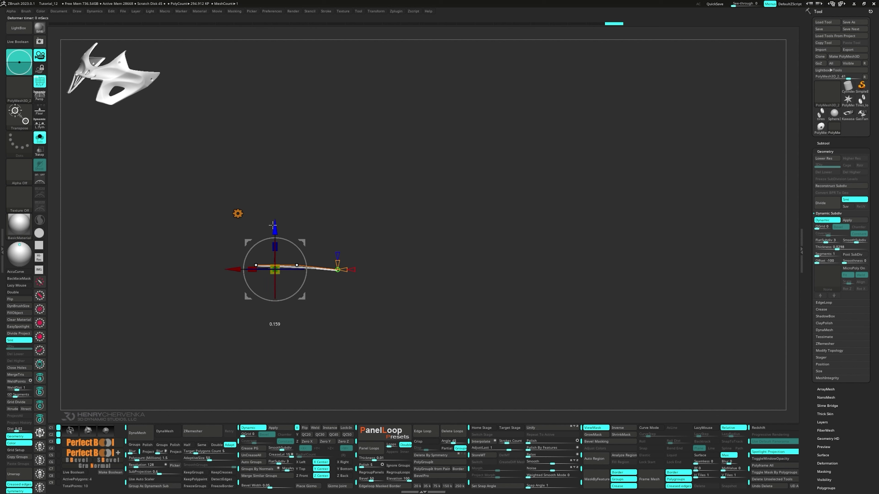
left_click_drag(339, 242, 288, 285, "ctrl")
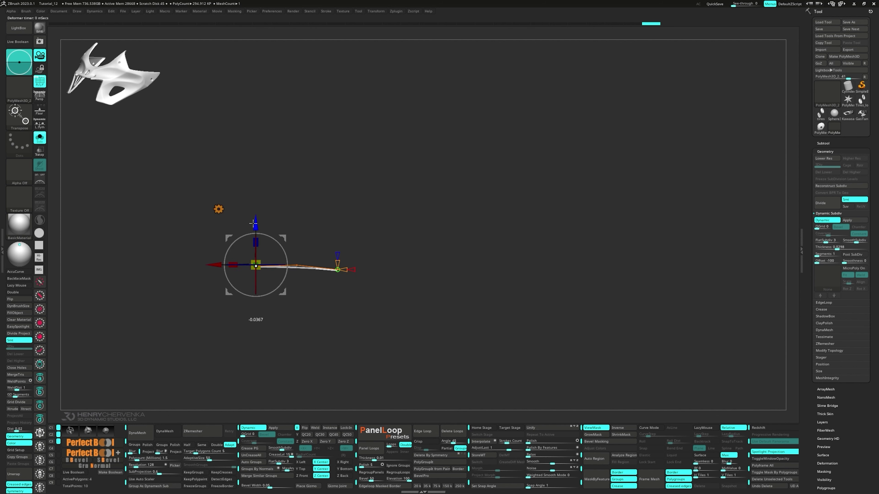
left_click_drag(254, 224, 281, 222)
left_click(259, 214)
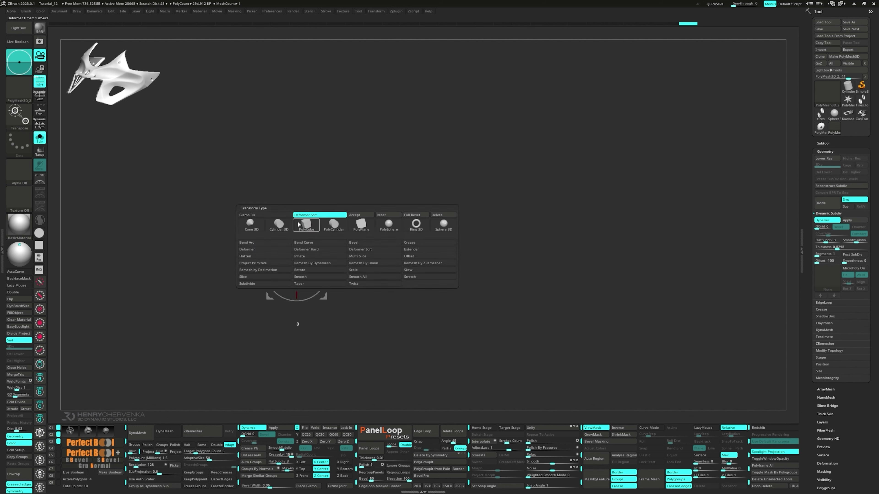
left_click(357, 216)
- Mask the wing from its root outward in two passes and move the unmasked outer part up along Z
left_click_drag(356, 243, 359, 301)
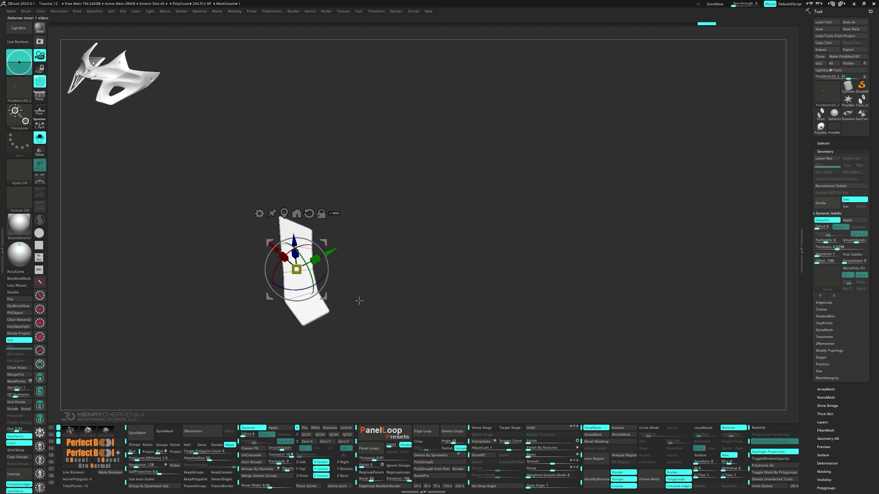
left_click_drag(371, 204, 307, 278, "ctrl")
key("2")
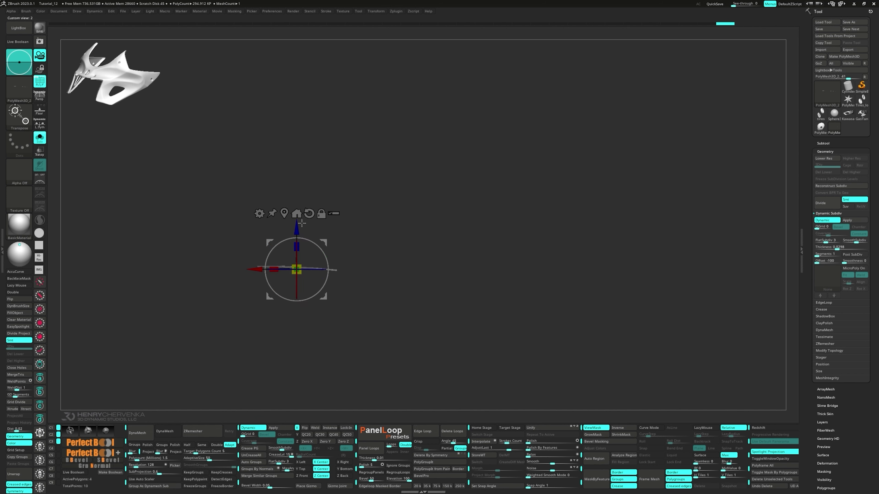
left_click_drag(324, 242, 423, 236, "alt")
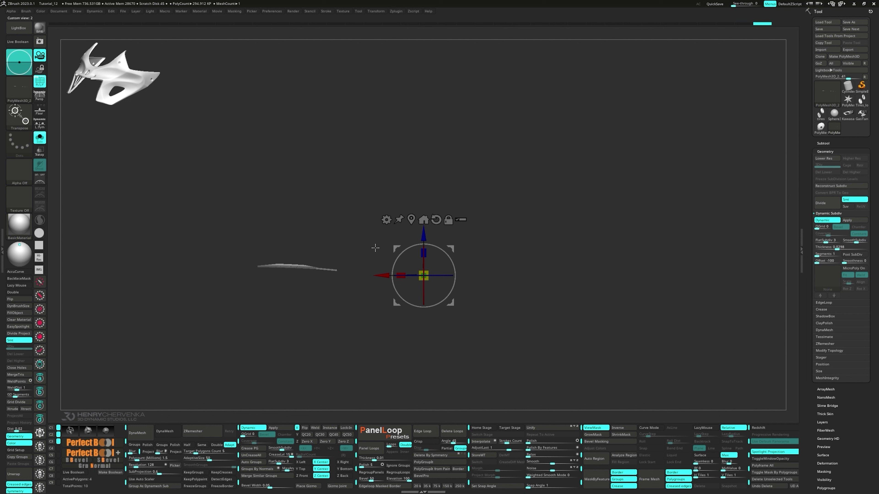
left_click_drag(350, 248, 354, 257)
left_click_drag(351, 237, 291, 273, "ctrl")
key("2")
left_click_drag(423, 238, 422, 232)
- Extend the mask to leave only the outer end of the wing free and raise the tip along Z
left_click_drag(329, 245, 332, 258)
left_click_drag(327, 236, 283, 264, "ctrl")
key("2")
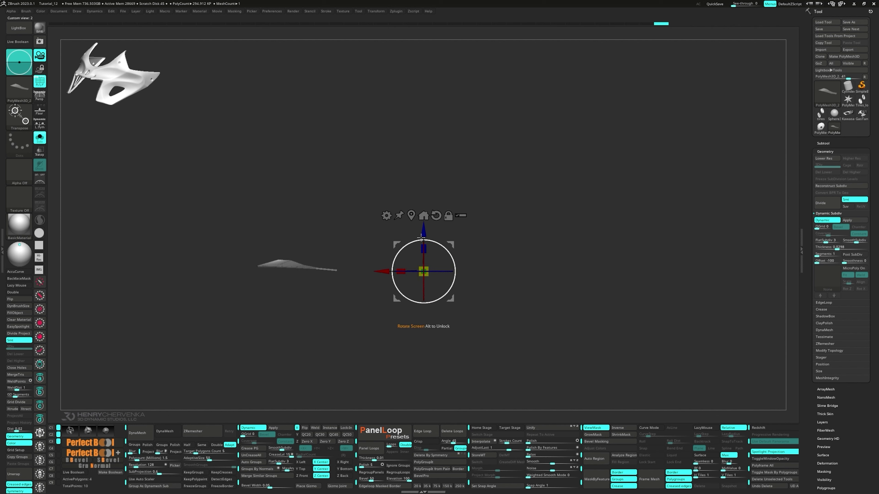
left_click_drag(337, 248, 343, 304)
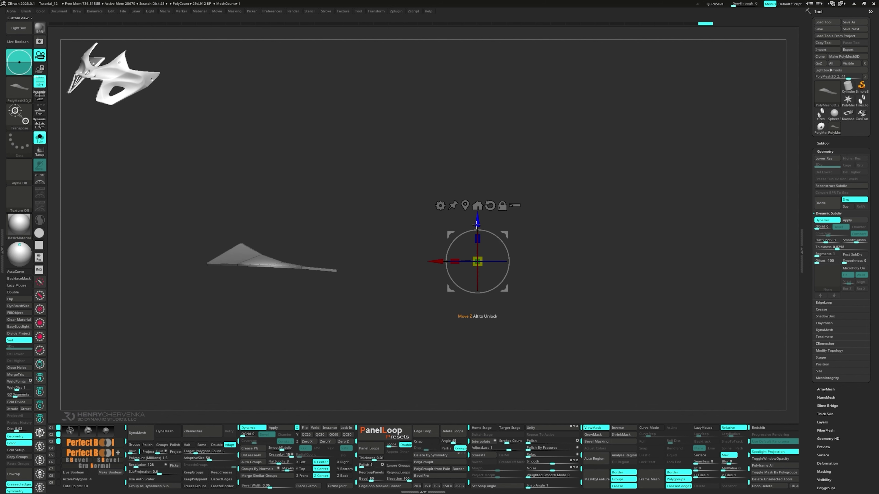
- Extrude the lower edge of the wing's root polygon downward in custom view 1 and insert one edge loop across the extension
key("1")
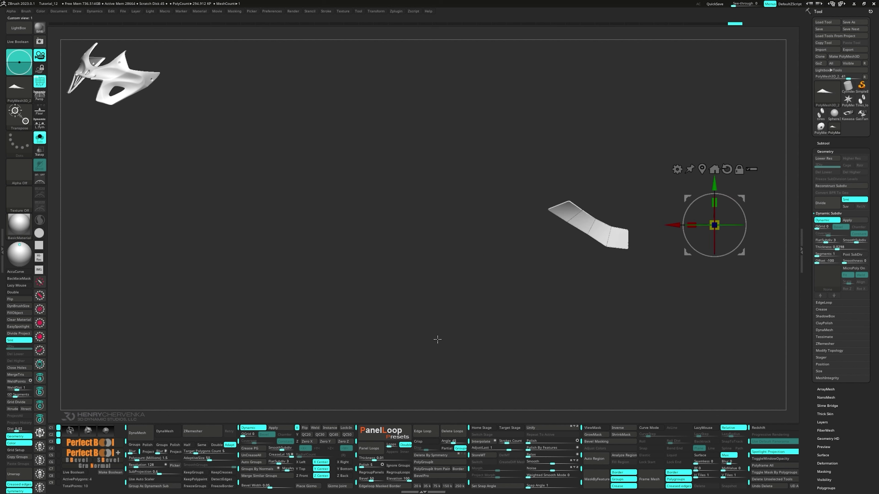
key("q")
key("space")
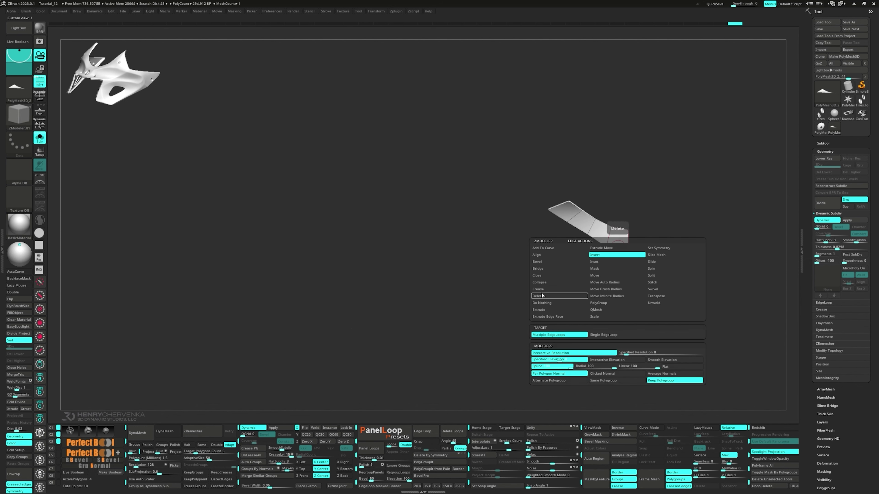
left_click(542, 311)
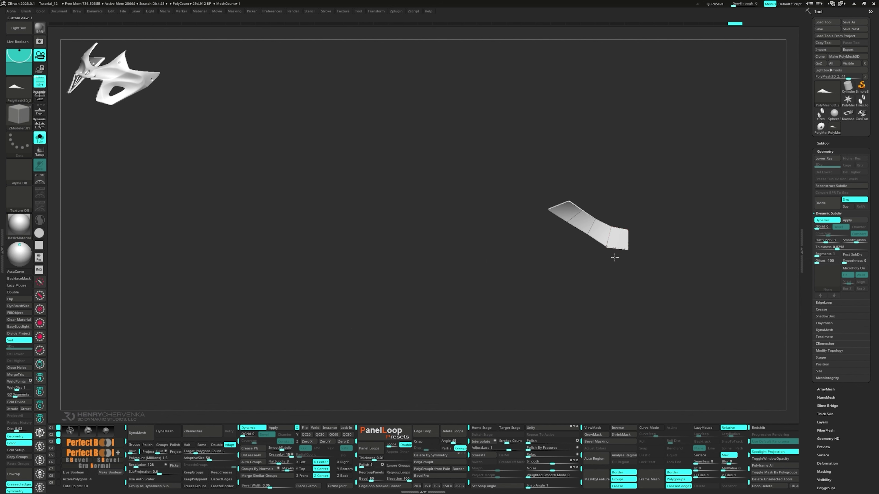
left_click_drag(616, 250, 617, 279)
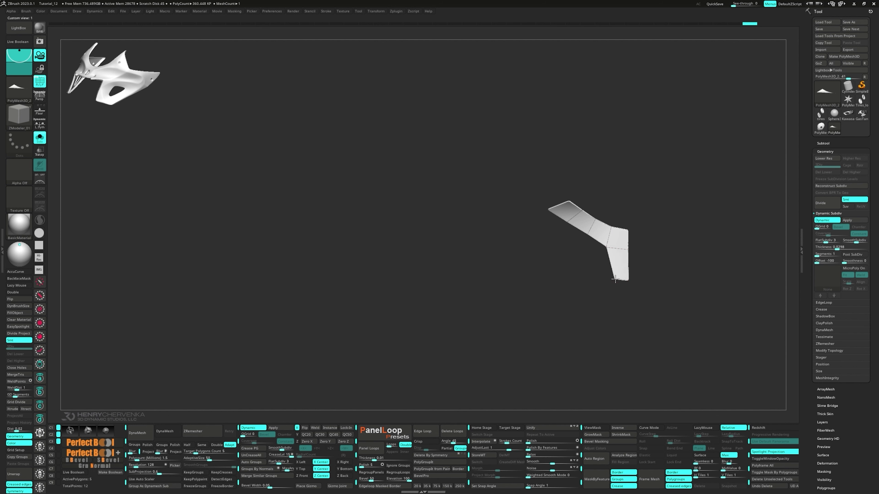
key("space")
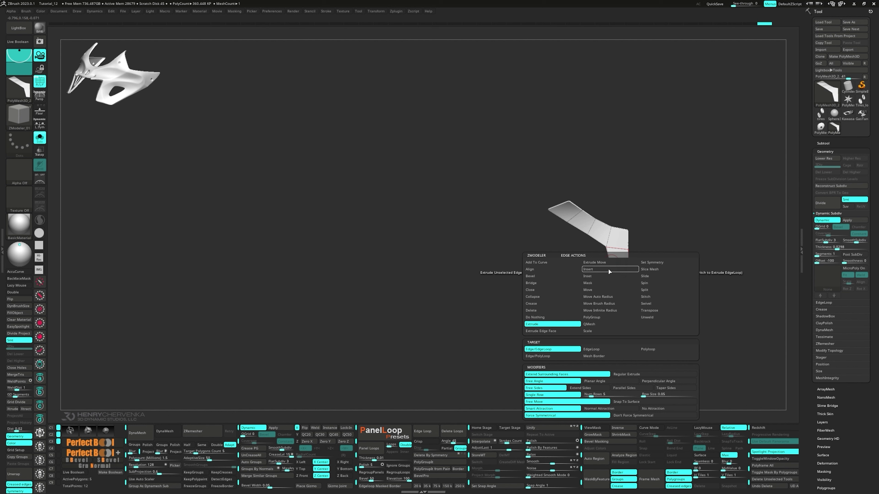
left_click(605, 272)
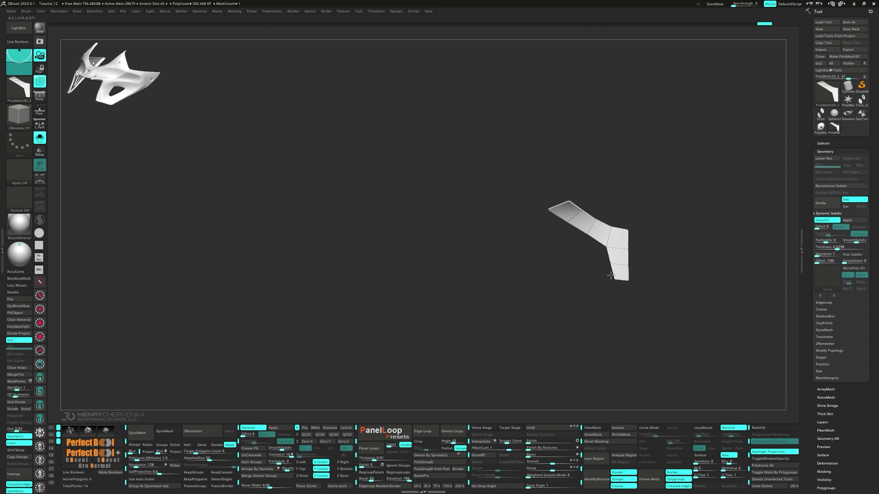
- Clear the mask from the wing and switch to custom view 3
key("ctrl")
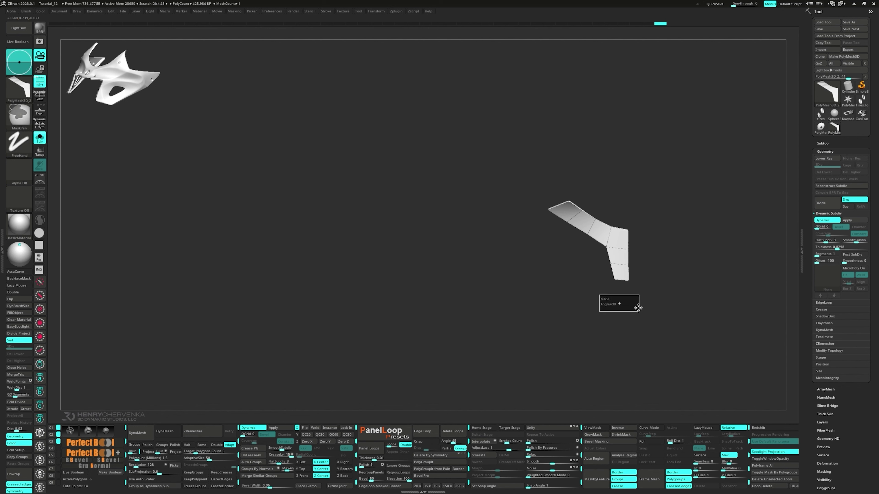
left_click_drag(639, 273, 647, 273, "ctrl")
left_click(647, 273, "ctrl")
key("3")
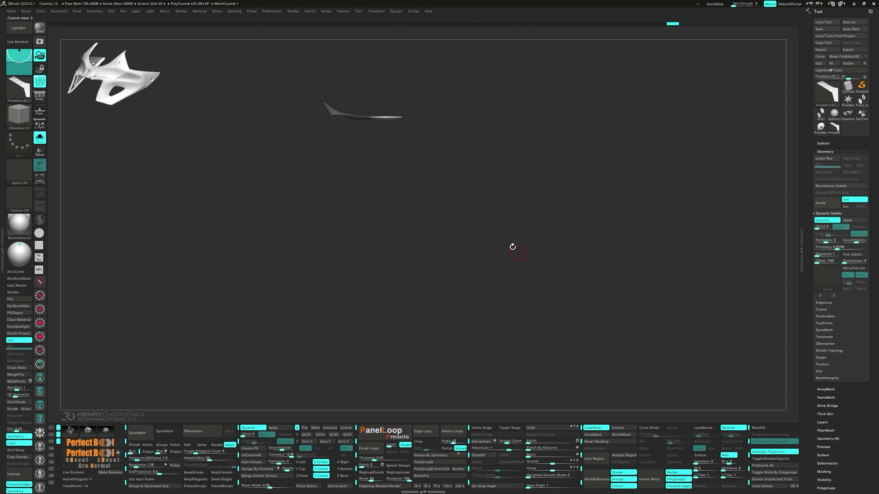
- Lower the extension below the wing root along Z in three passes, extending the mask before each further move
key("w")
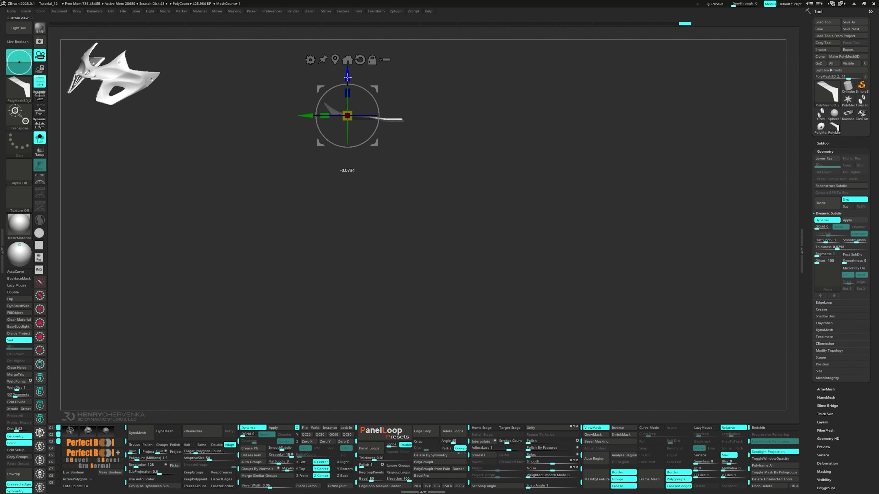
left_click_drag(346, 84, 346, 87)
left_click_drag(392, 115, 377, 133, "ctrl")
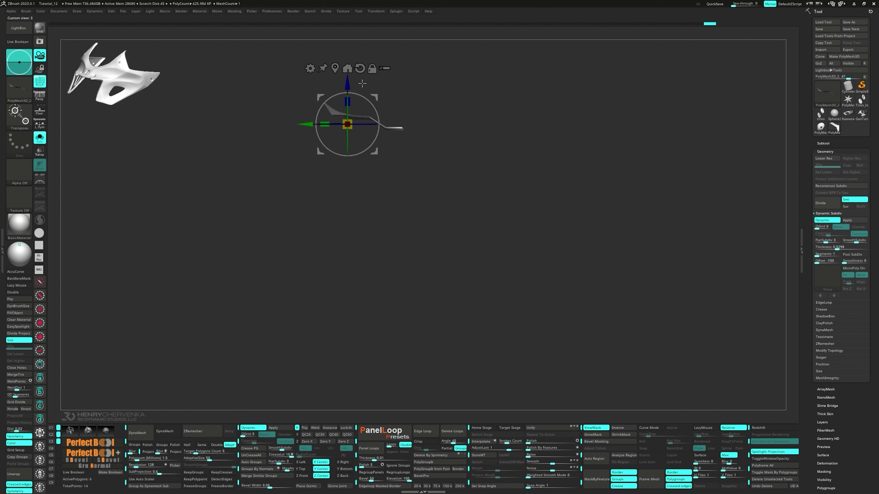
left_click_drag(348, 82, 348, 86)
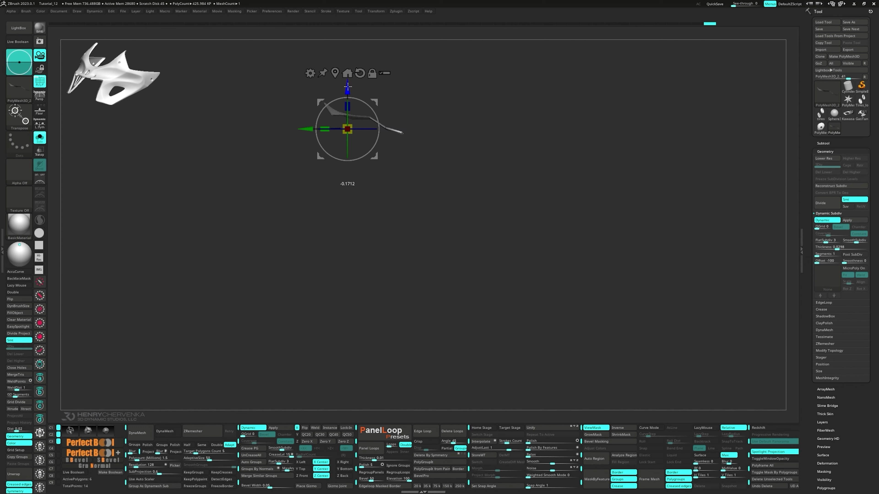
left_click_drag(390, 111, 377, 135, "ctrl")
left_click(376, 135, "ctrl")
left_click_drag(345, 88, 346, 91)
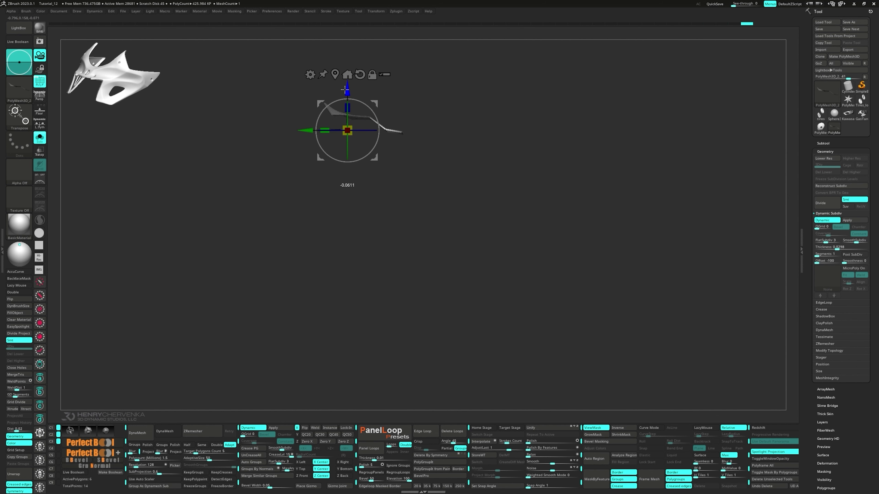
- Insert an edge loop across the sloped part of the root extension and lower the unmasked section slightly along Z
key("b")
key("z")
key("m")
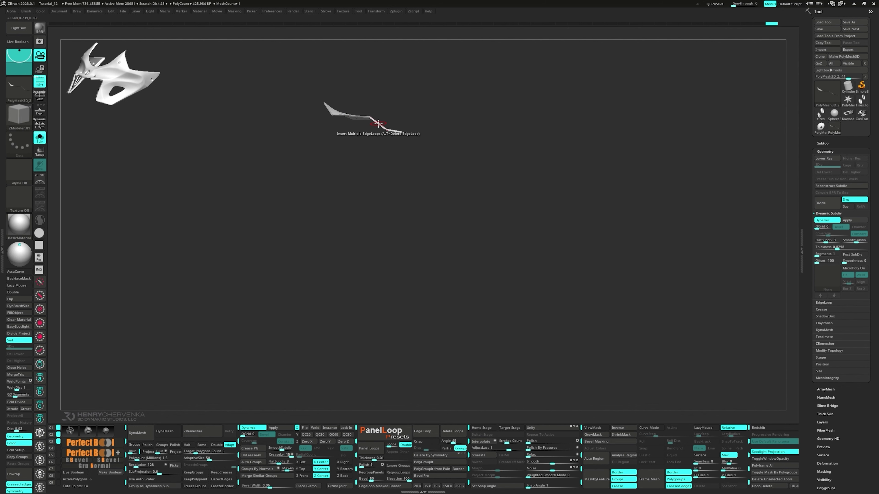
left_click(378, 123)
key("w")
key("ctrl+h")
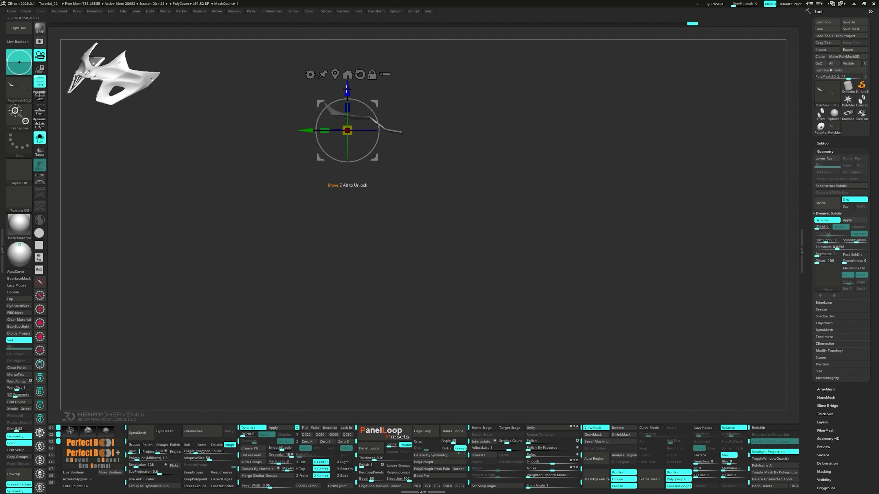
left_click_drag(346, 89, 347, 91)
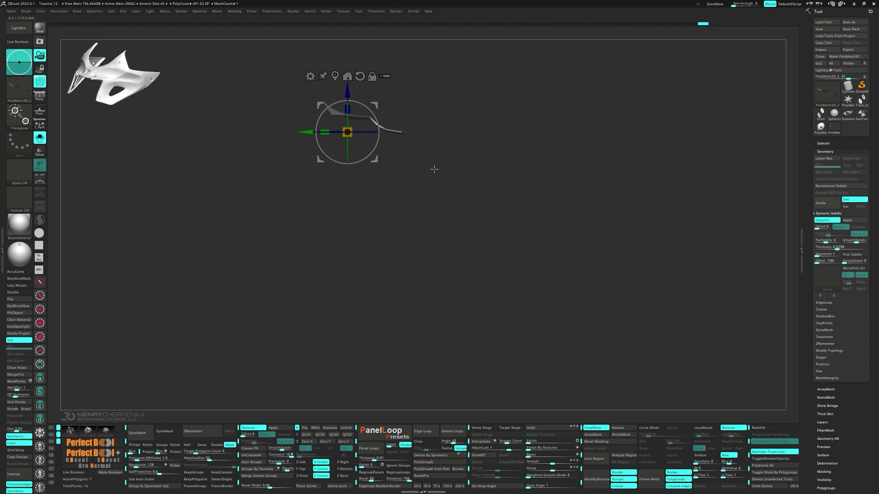
- Insert two edge loops near the end of the root extension and leave only that area unmasked
left_click_drag(434, 169, 418, 217)
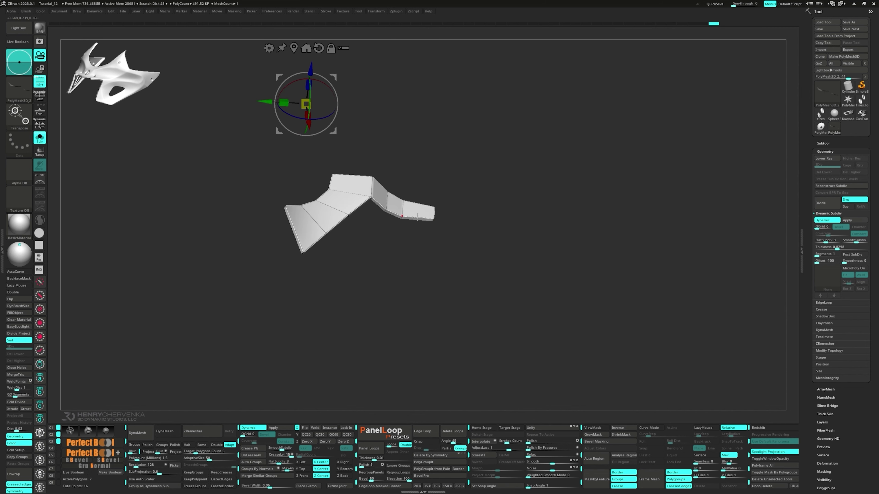
key("q")
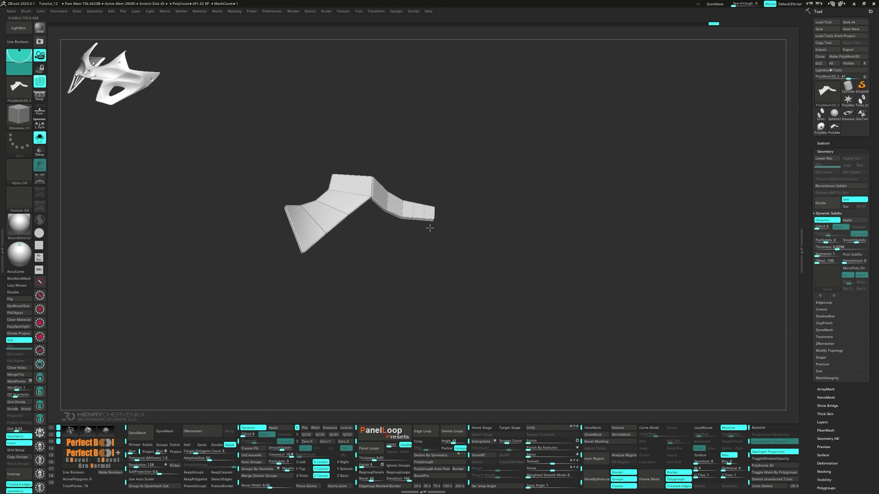
key("ctrl")
left_click(416, 226, "ctrl")
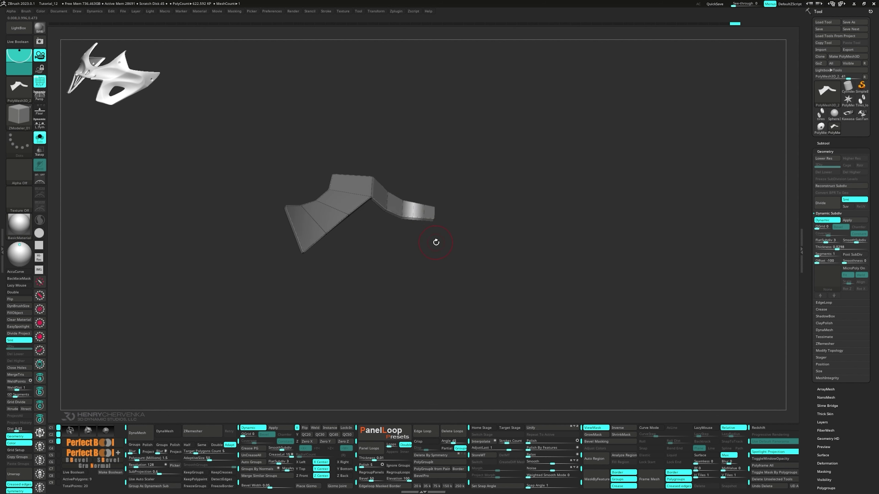
- Center the gizmo on the unmasked area of the root extension and move that area down along Z
key("w")
left_click(294, 48, "alt")
left_click_drag(465, 173, 441, 250)
left_click(425, 158, "alt")
left_click(440, 250, "ctrl")
mouse_move(412, 173)
left_mouse_down()
mouse_move(401, 182)
mouse_move(421, 244)
mouse_move(414, 182)
left_mouse_up()
- Remask the root extension to free a narrower band, lower it slightly along Z and clear the mask
left_click(421, 244, "ctrl")
left_click_drag(349, 172, 355, 173, "ctrl")
left_click_drag(355, 171, 397, 244, "ctrl")
left_click(398, 244, "ctrl")
left_click_drag(413, 180, 413, 183)
left_click_drag(446, 251, 414, 279)
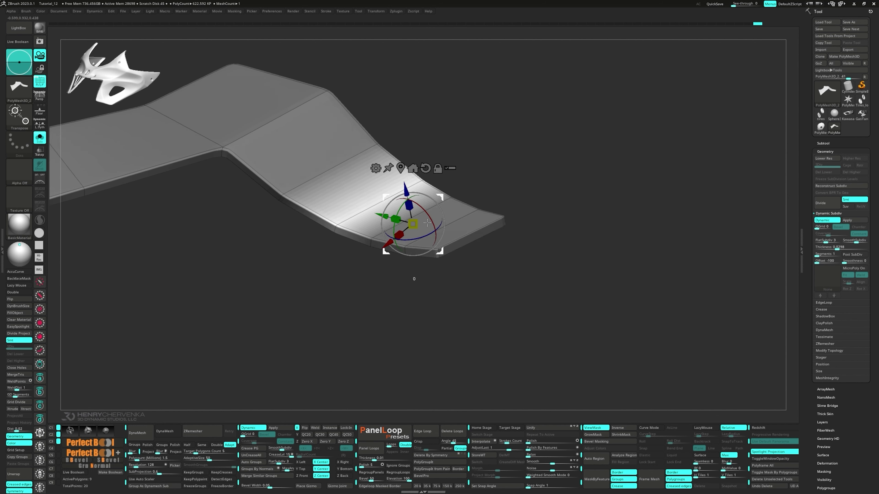
left_click_drag(479, 159, 489, 167, "ctrl")
- Slide the edge loops near the end of the root extension with ZModeler's Slide EdgeLoop Complete to even their spacing
key("q")
key("space")
left_click(421, 217)
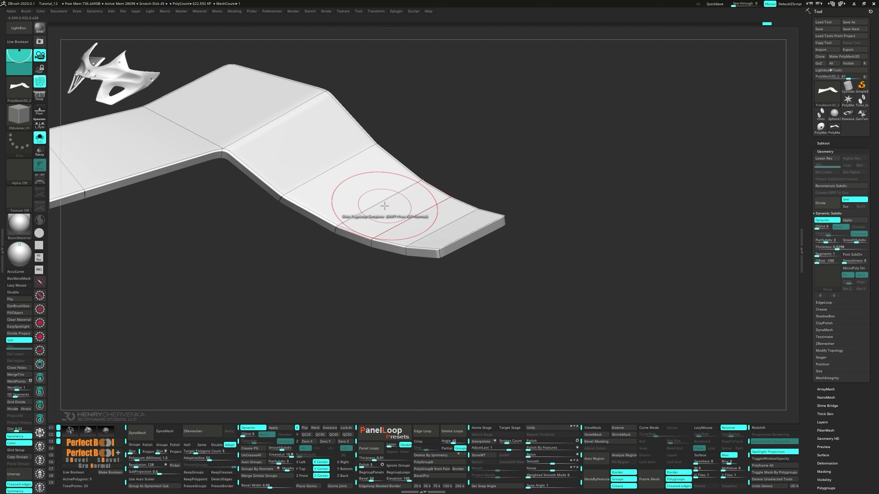
left_click_drag(384, 206, 422, 233)
- Move the points on the outer side of the root extension in custom view 1 to give it a smooth curve
key("shift+1")
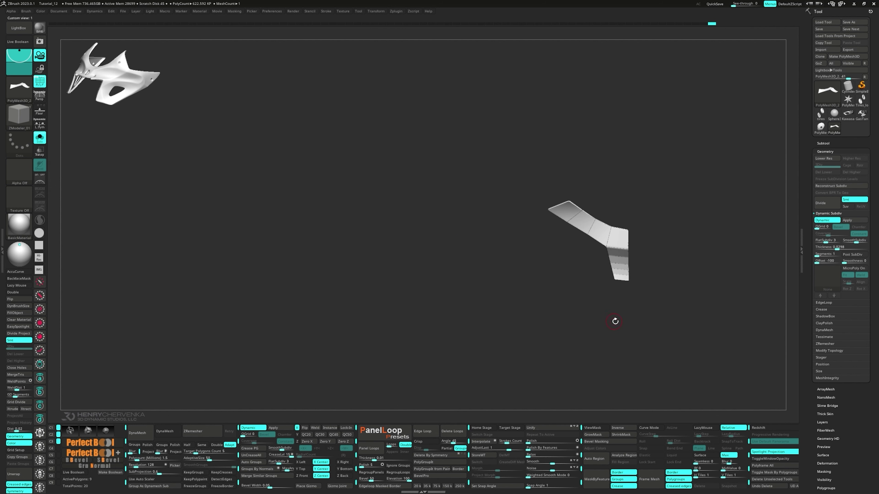
left_click_drag(604, 274, 612, 268)
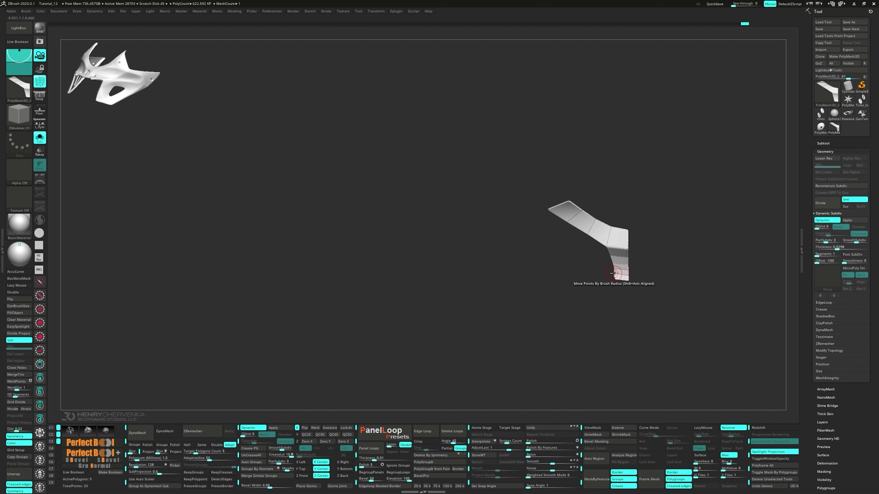
mouse_move(635, 255)
left_mouse_down("alt")
mouse_move(665, 308)
mouse_move(639, 338)
left_mouse_up("alt")
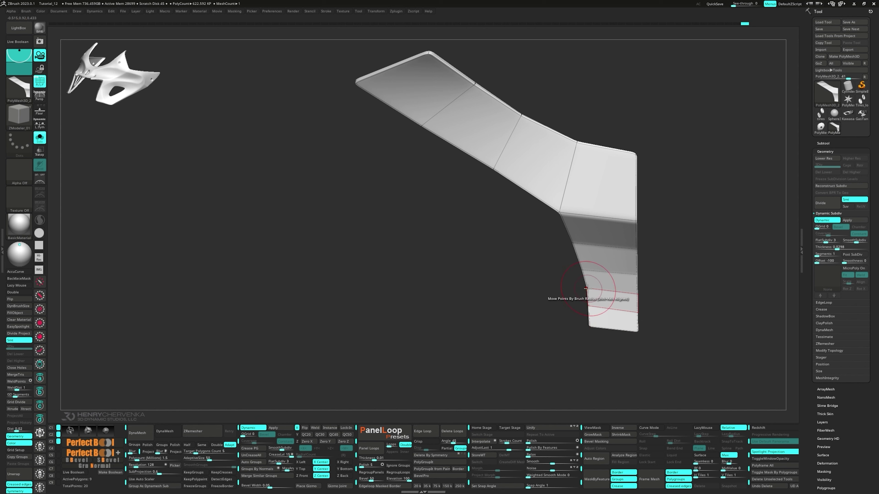
left_click_drag(589, 291, 586, 288)
right_click_drag(619, 316, 611, 311, "ctrl")
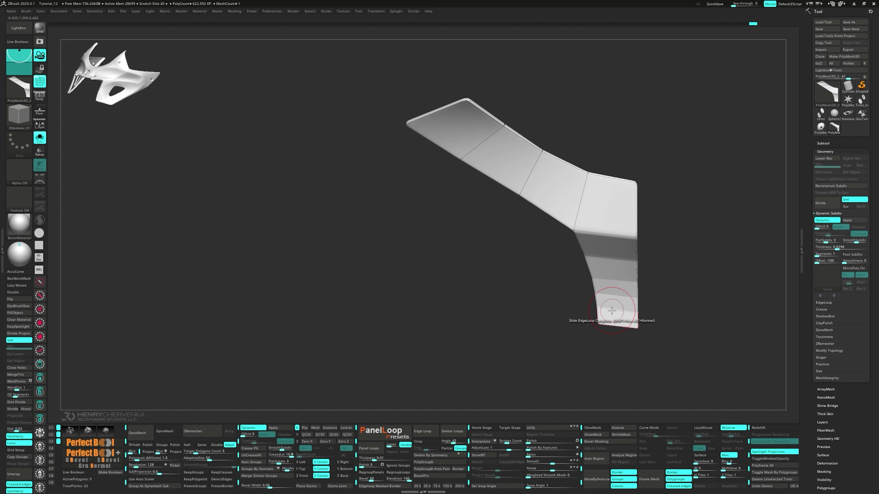
key("f")
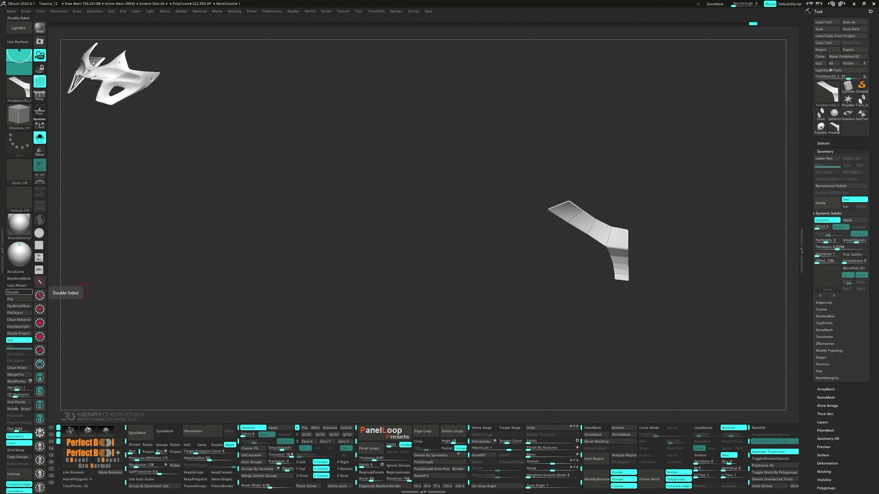
- Insert an edge loop lengthwise through the root extension, turn off Dynamic Subdiv and insert two loops across the wing
left_click(618, 247)
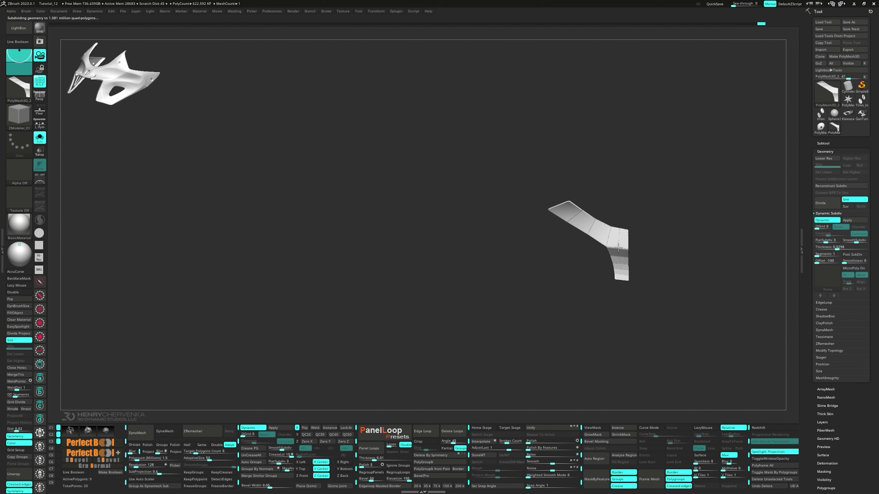
key("shift+d")
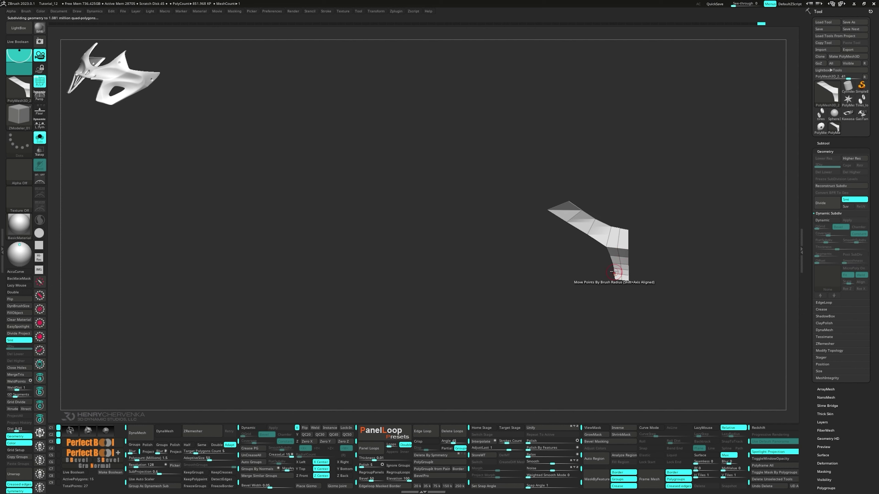
left_click(594, 240)
left_click(577, 227)
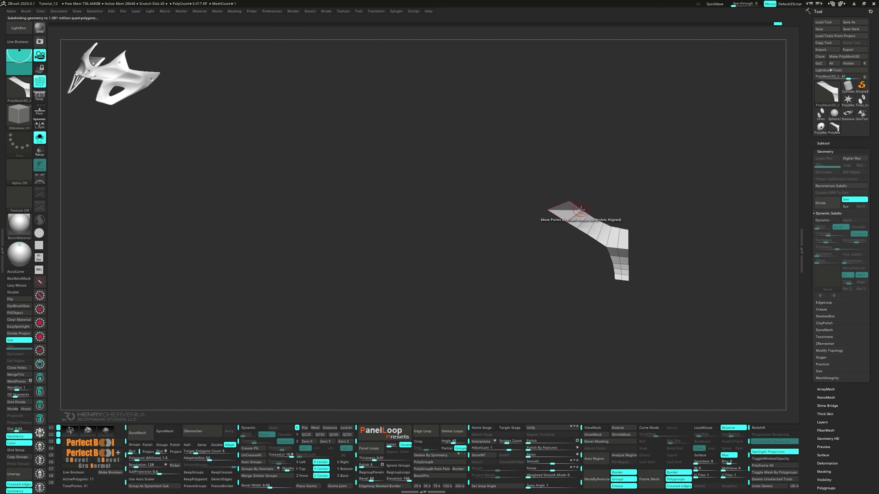
- Adjust the new edge points along the wing with ZModeler to turn its angular outline into a smooth curve
key("space")
left_click(621, 216)
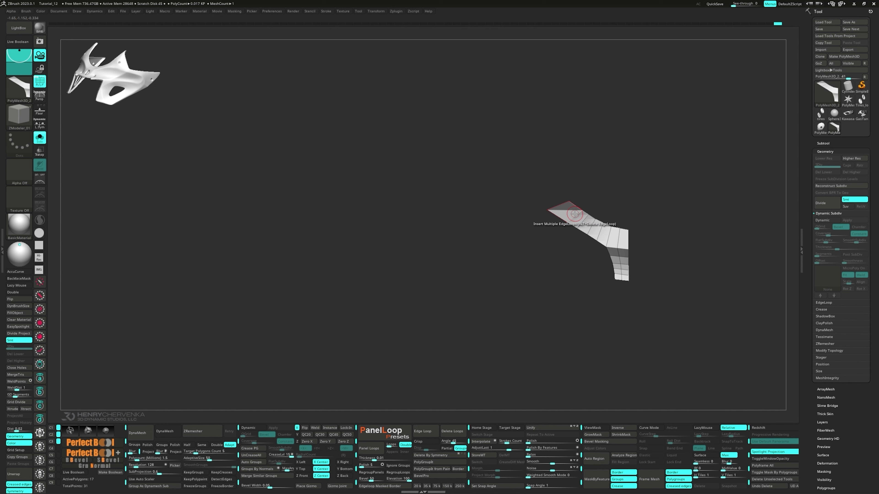
key("space")
left_click(608, 229)
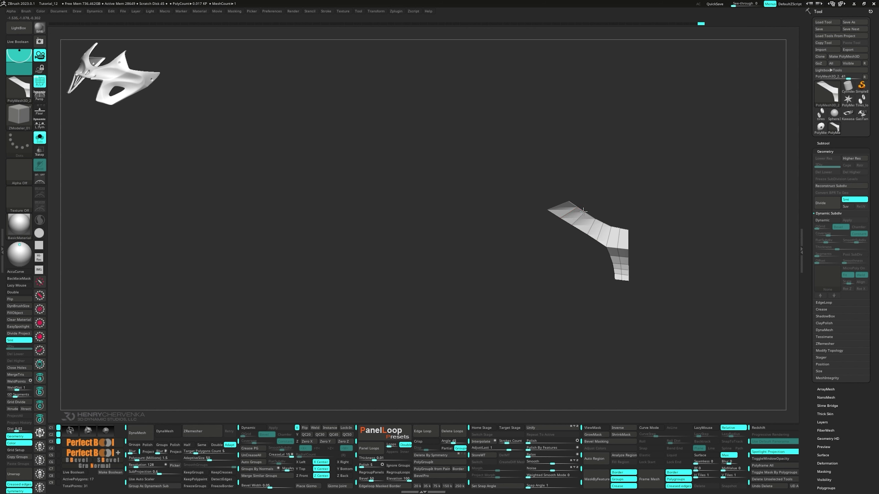
left_click_drag(595, 220, 589, 216)
left_click_drag(612, 228, 611, 227)
right_click_drag(647, 239, 661, 279, "ctrl")
left_click_drag(575, 213, 575, 215)
mouse_move(638, 274)
right_mouse_down("ctrl")
mouse_move(633, 243)
mouse_move(647, 240)
right_mouse_up("ctrl")
- Preview the wing with Dynamic Subdiv on and the polyframe hidden, and turn Dynamic Subdiv off again
key("d")
key("shift+f")
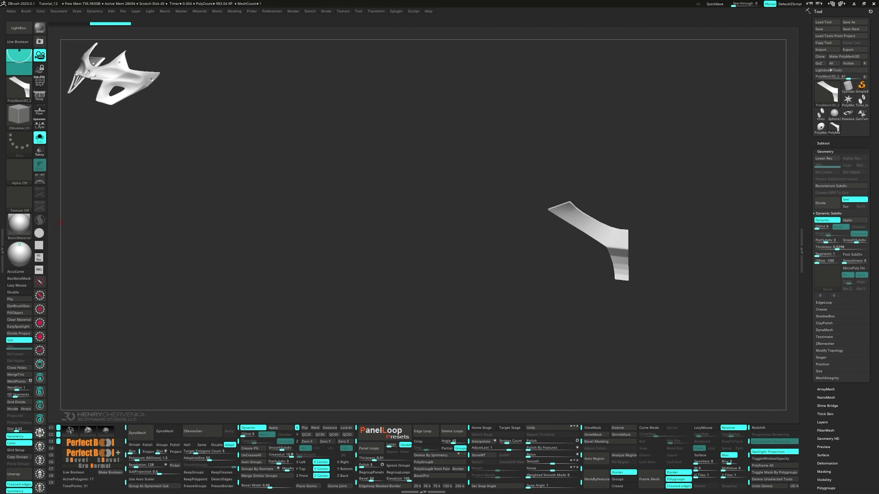
right_click_drag(538, 287, 542, 286)
key("shift+d")
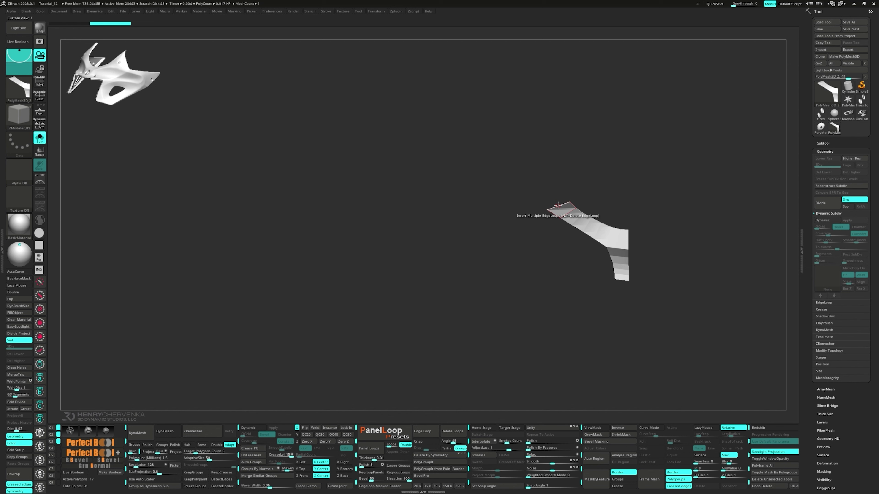
- Extrude the wing's outer end edge outward with ZModeler and move its upper corner point to narrow the new tip
key("space")
left_click(488, 266)
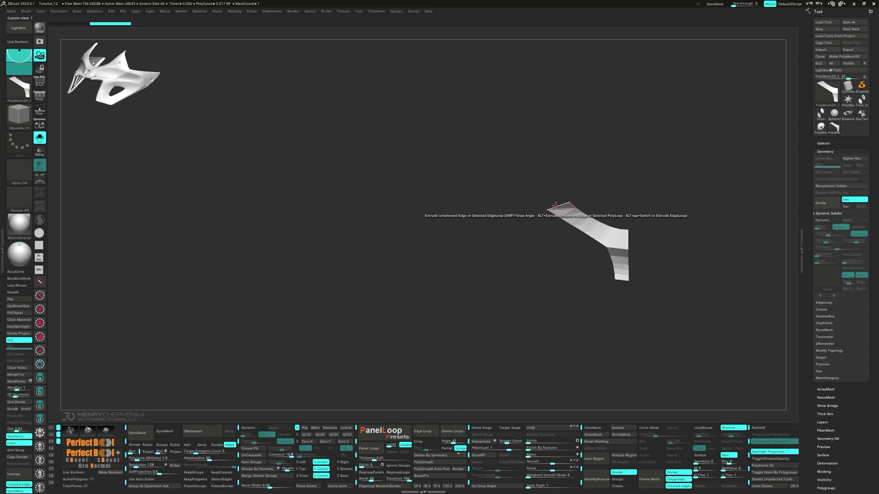
left_click_drag(555, 205, 522, 186)
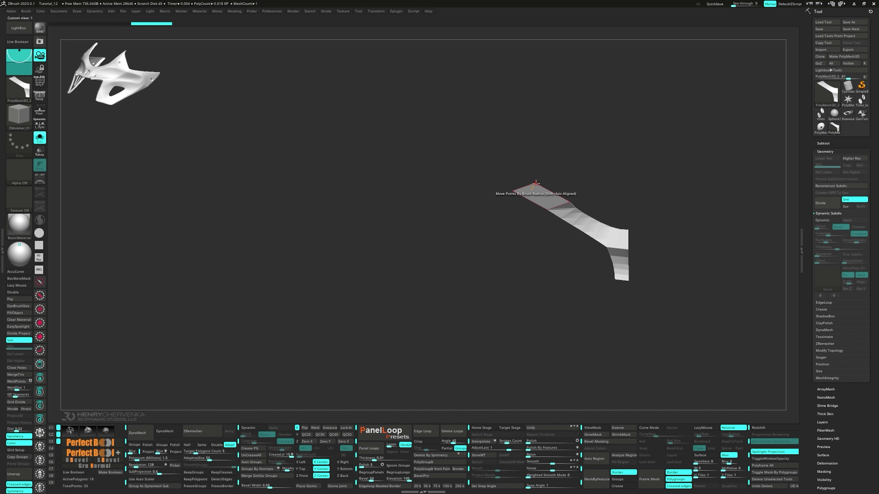
left_click_drag(532, 182, 513, 179)
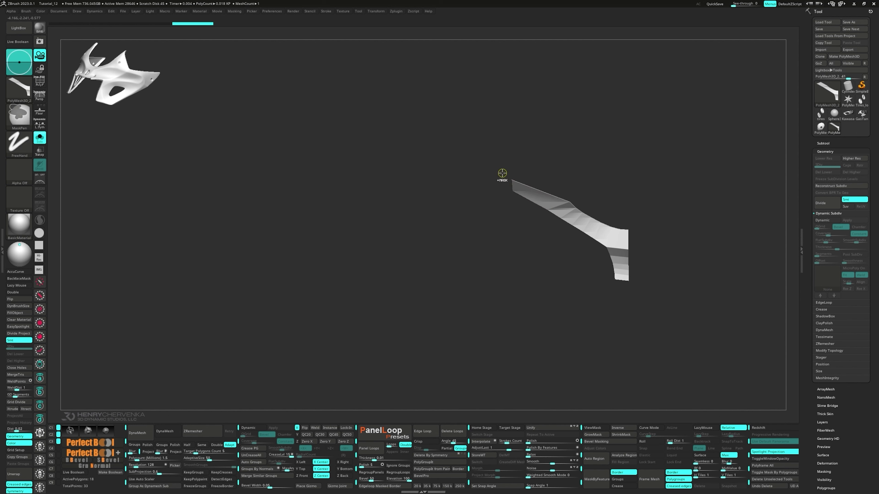
- Lower the extruded wing tip along Z in custom view 2 with the rest masked, and move only its upper corner further down
left_click_drag(502, 174, 523, 199, "ctrl")
left_click(520, 208, "ctrl")
key("shift+2")
key("w")
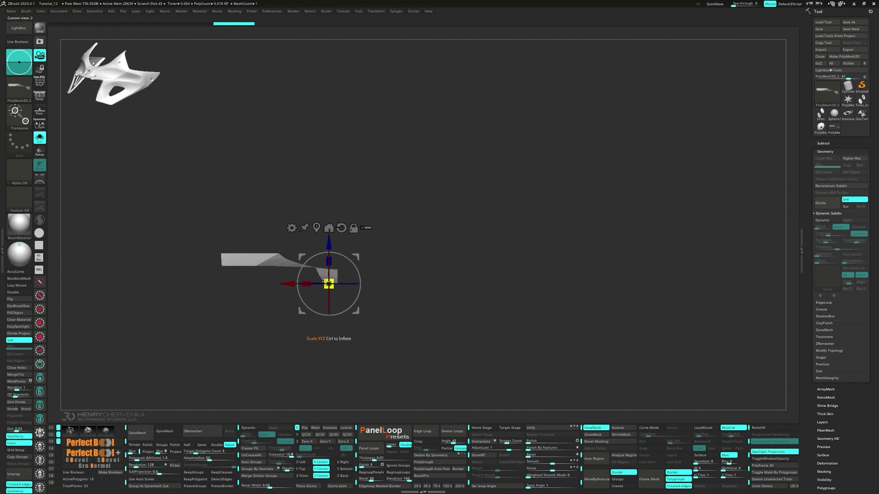
left_click_drag(328, 284, 335, 236, "alt")
left_click_drag(334, 188, 334, 212)
left_click_drag(190, 307, 242, 277, "ctrl")
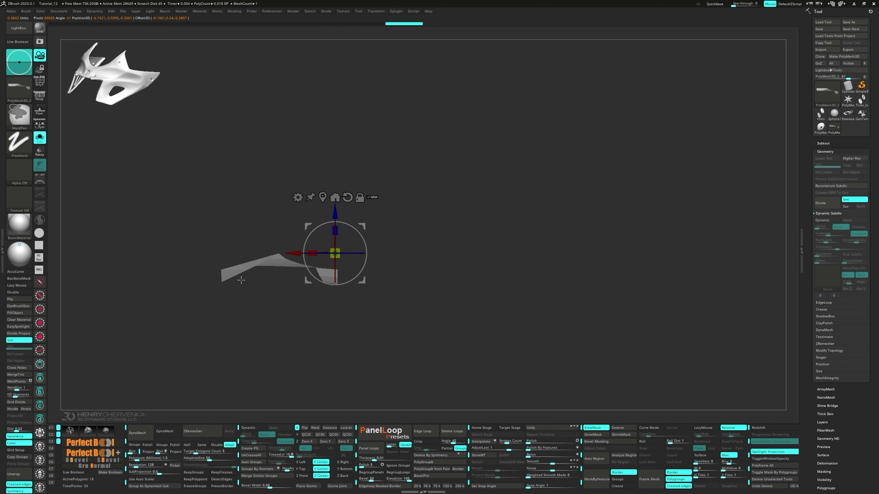
left_click_drag(335, 215, 334, 218)
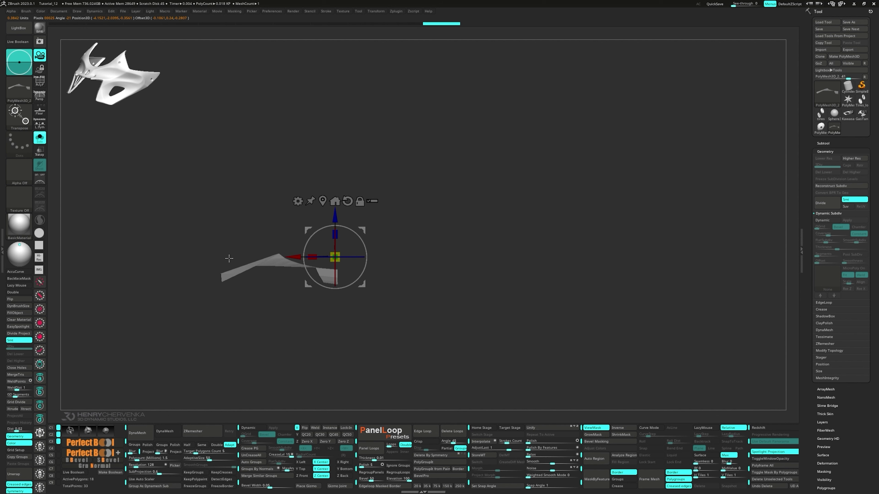
- Nudge the unmasked tip corner in custom view 3, clear the mask and return to custom view 1
key("3")
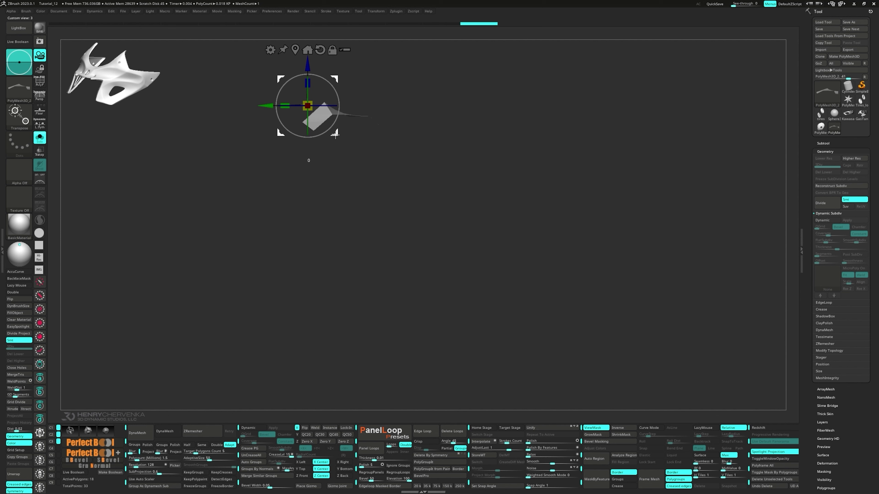
left_click_drag(335, 135, 335, 135)
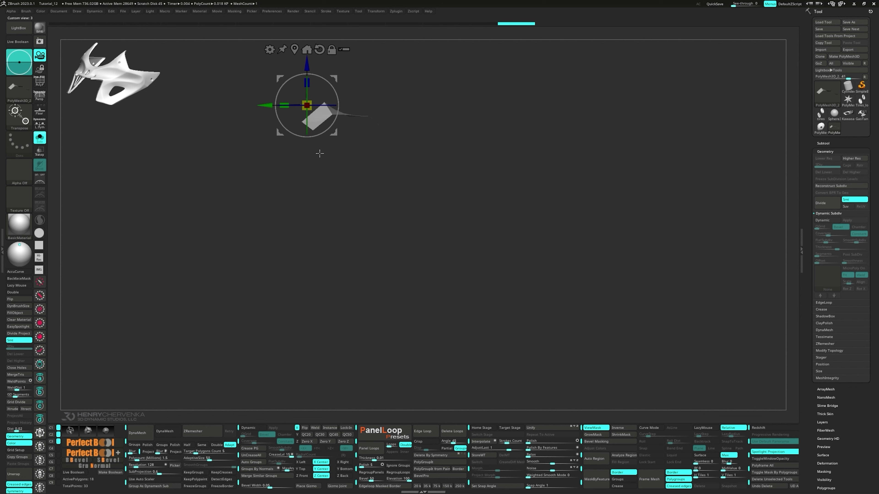
left_click_drag(301, 208, 309, 228, "ctrl")
key("q")
key("1")
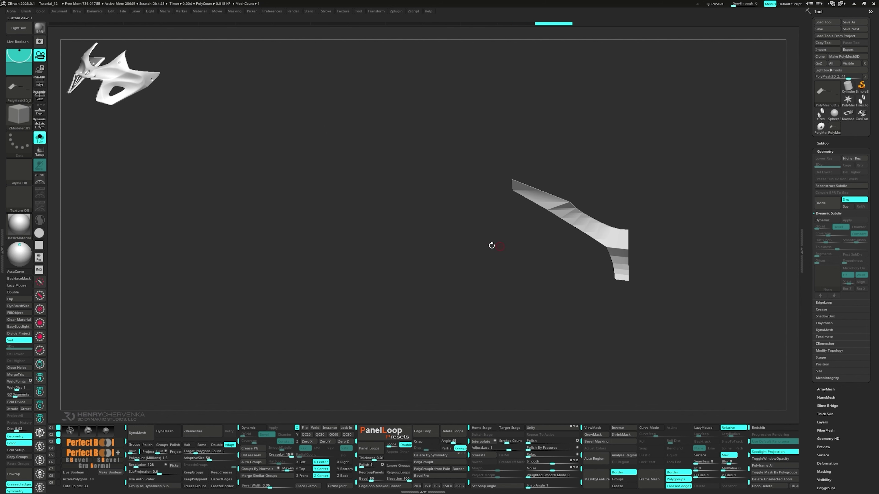
- Show the polyframe, extrude the upper edge of the wing end upward with ZModeler, and narrow the new fin's tip by moving its points
key("shift+f")
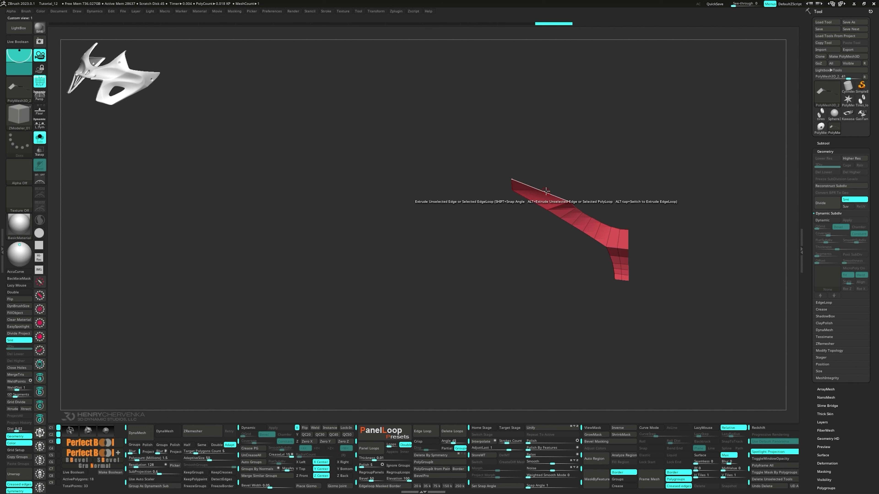
key("space")
mouse_move(546, 191)
left_mouse_down()
mouse_move(560, 178)
mouse_move(608, 180)
left_mouse_up()
key("space")
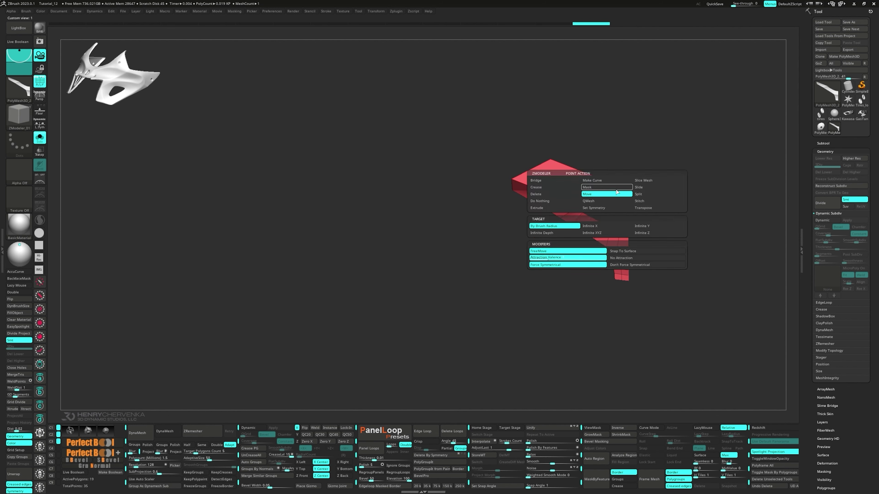
left_click(652, 187)
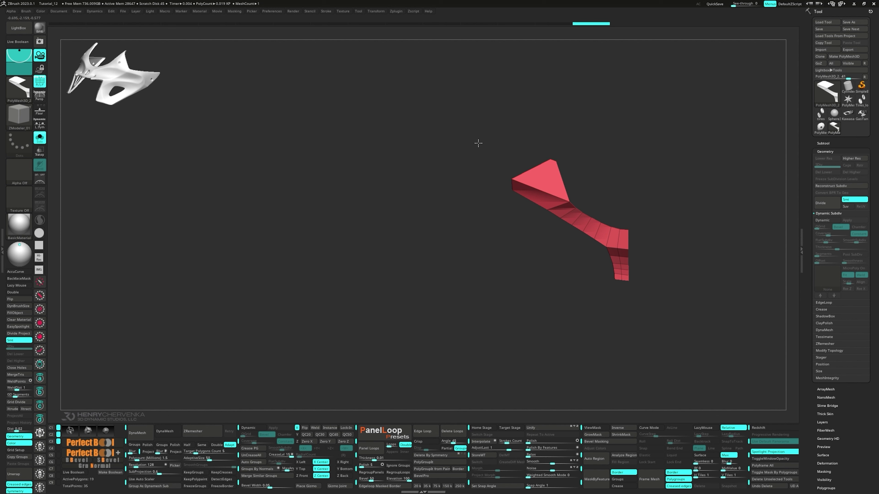
- With the rest masked, raise the fin tip about 1.3 units along Z in custom view 2 and fine-tune its height in custom view 3
key("w")
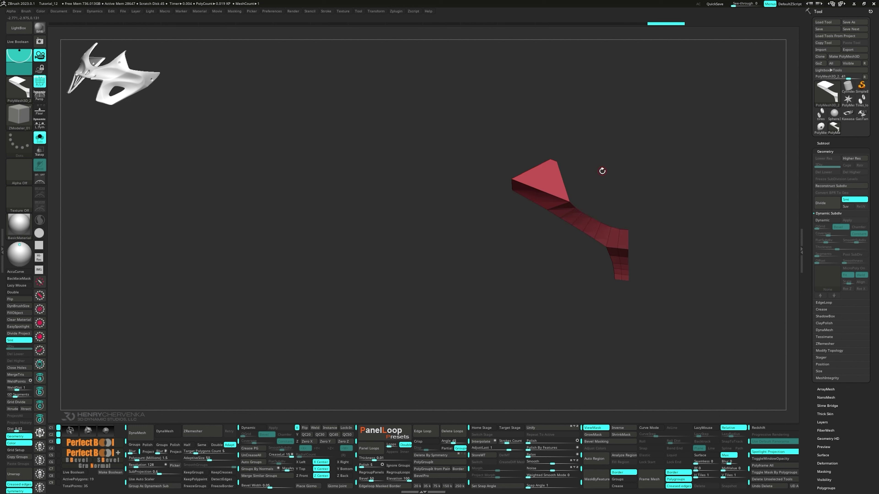
key("grave")
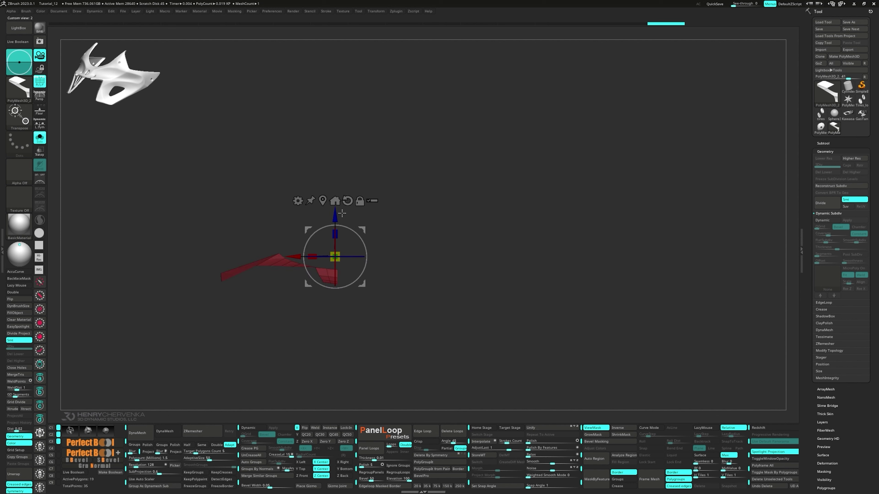
left_click_drag(342, 213, 318, 179)
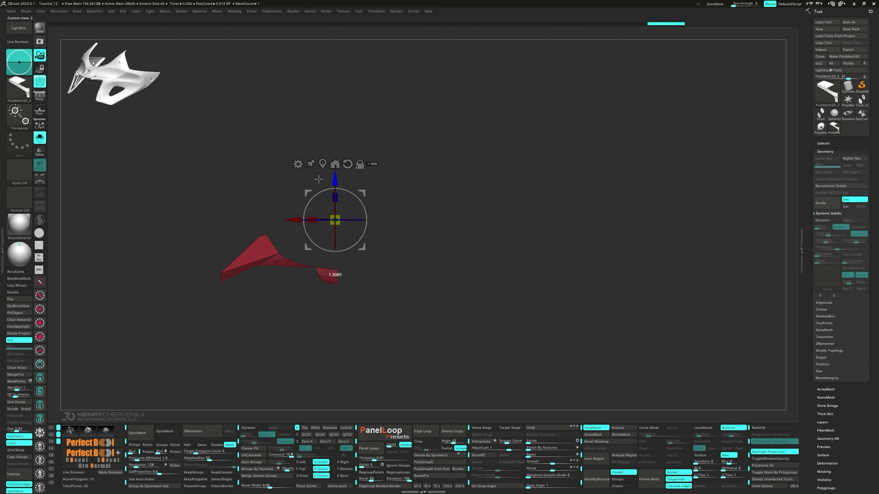
key("grave")
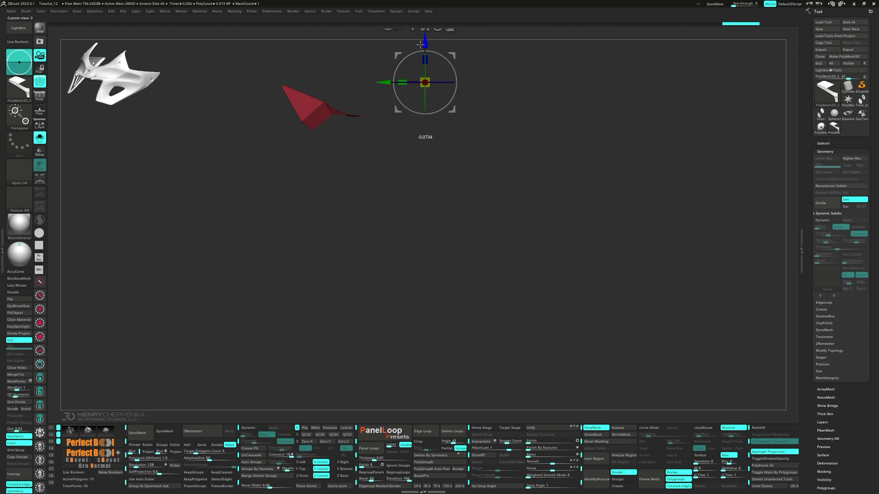
left_click_drag(420, 45, 420, 42)
- Clear the mask, move the fin's tip points with the ZModeler Move point action, and return to custom view 1
left_click_drag(257, 99, 268, 106, "ctrl")
key("q")
key("space")
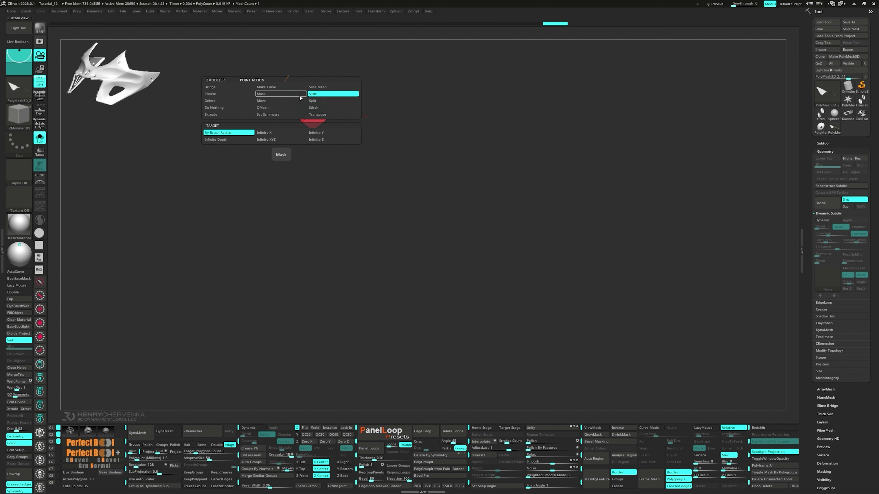
left_click(296, 101)
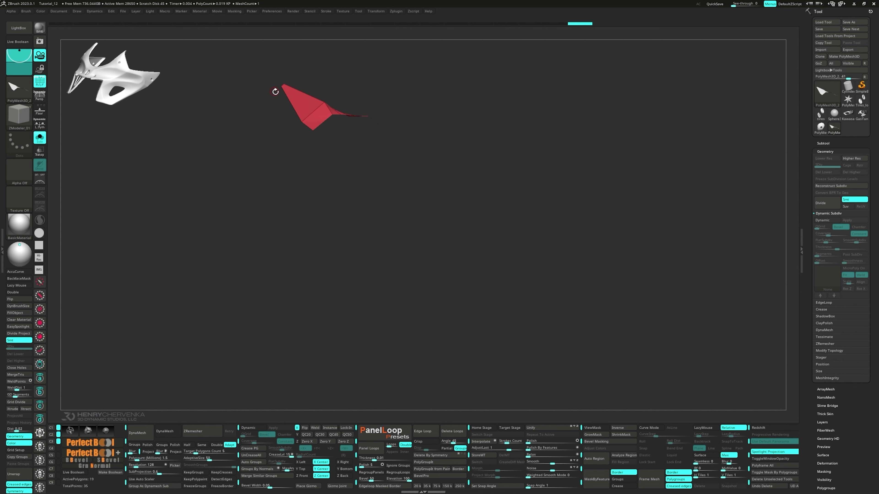
left_click_drag(275, 91, 297, 102)
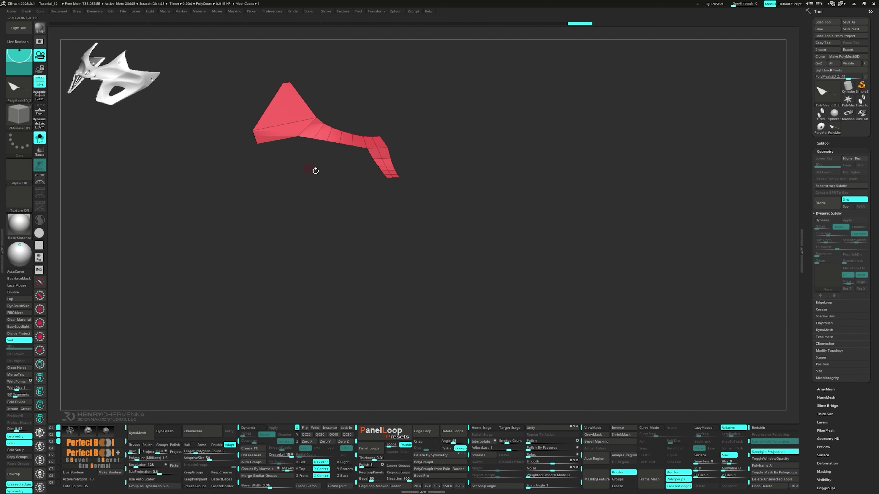
left_click(302, 171, "shift")
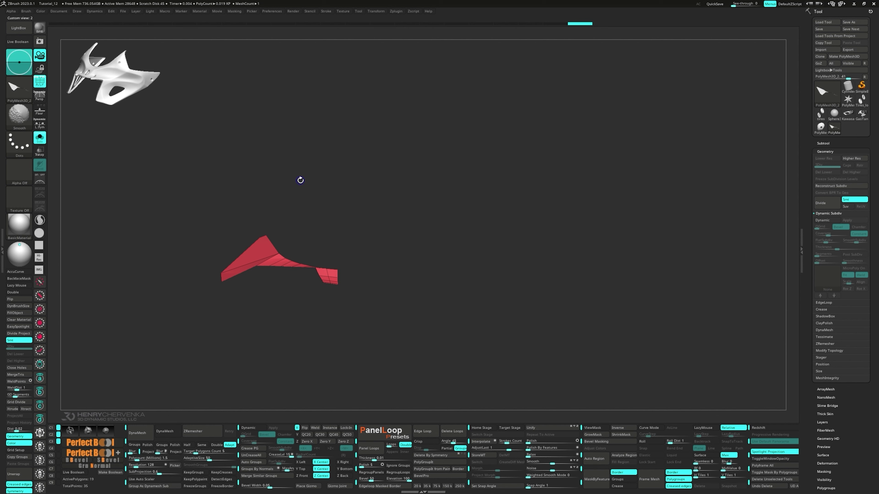
left_click_drag(300, 181, 308, 184, "shift")
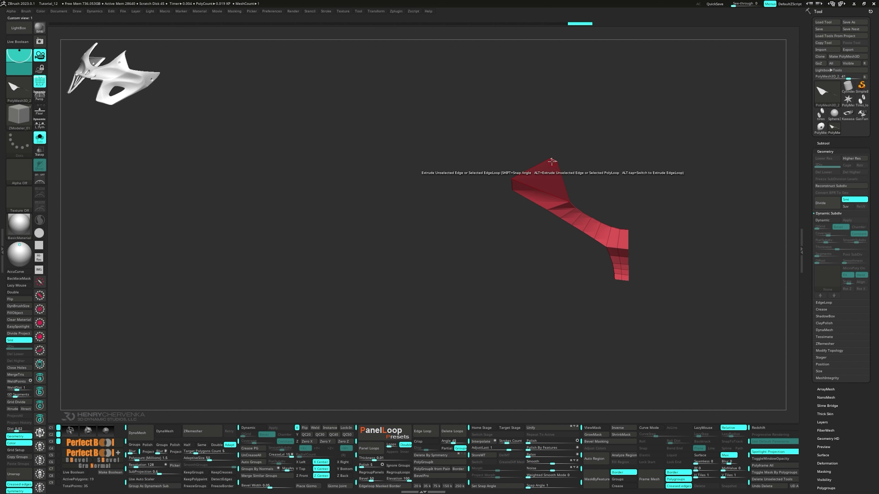
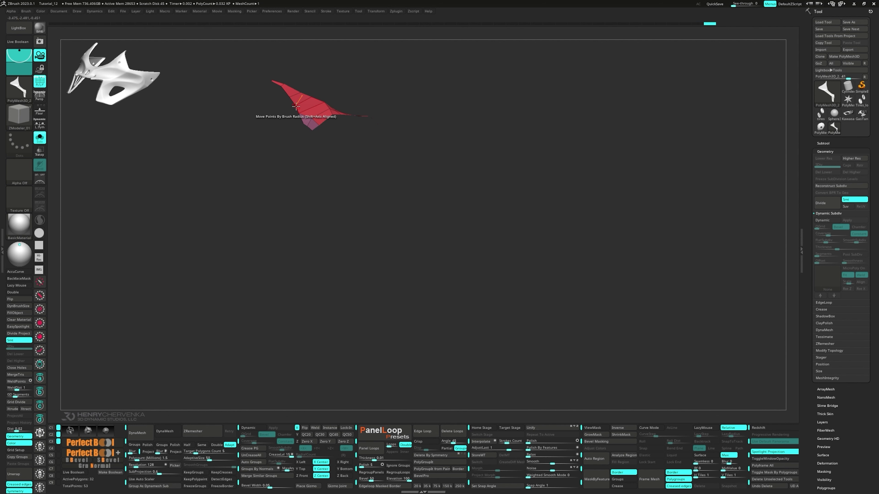
- Insert an edge loop across the fin below its narrow tip and slide its outer point to curve the fin's edge
key("2")
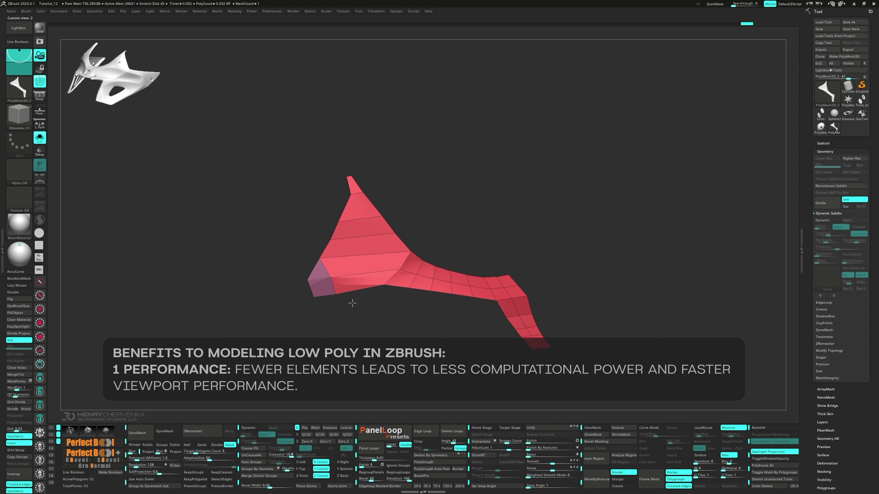
left_click_drag(330, 278, 329, 279)
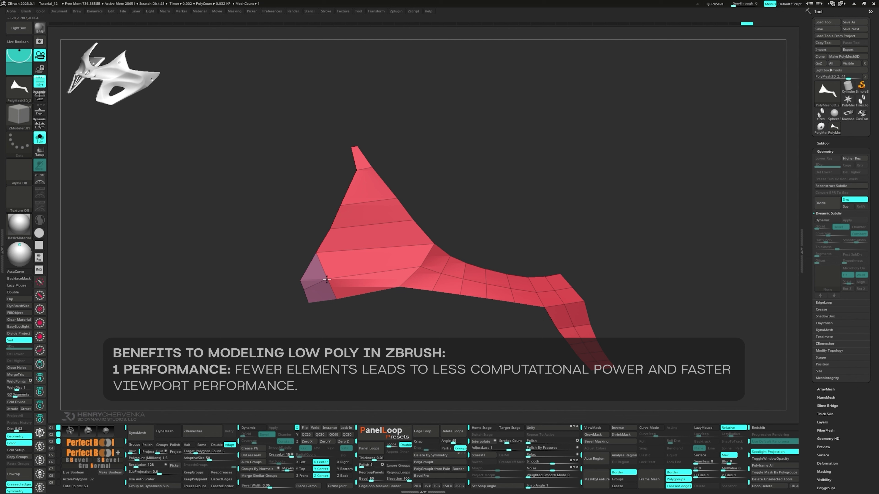
right_click_drag(326, 279, 373, 236)
key("space")
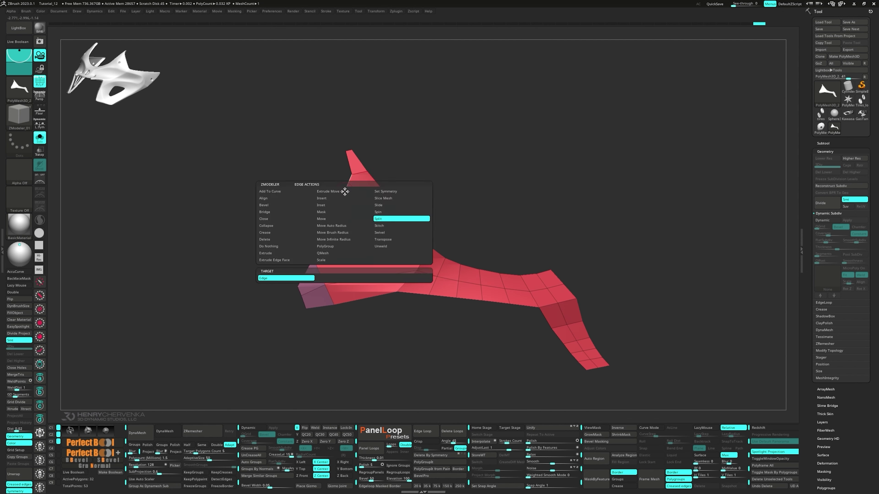
left_click(321, 198)
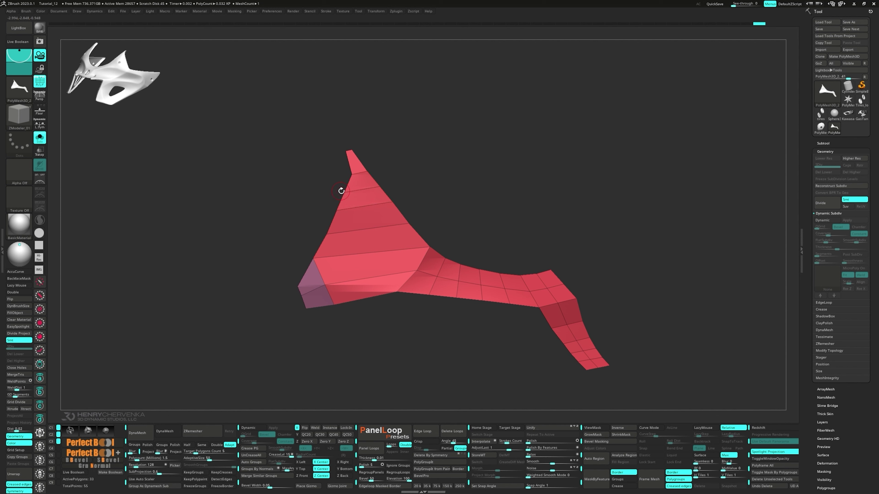
key("space")
left_click(343, 192)
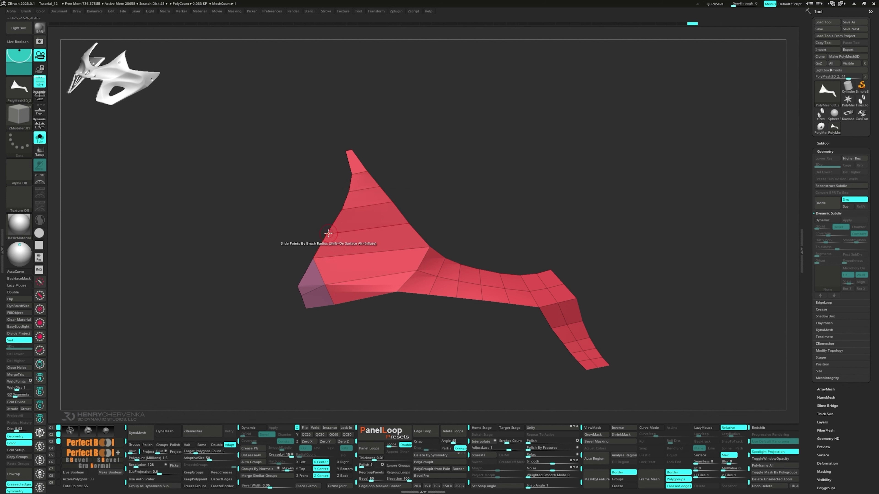
- Insert edge loops running lengthwise through the fin and wing end with the ZModeler Insert edge action
key("space")
left_click(367, 250)
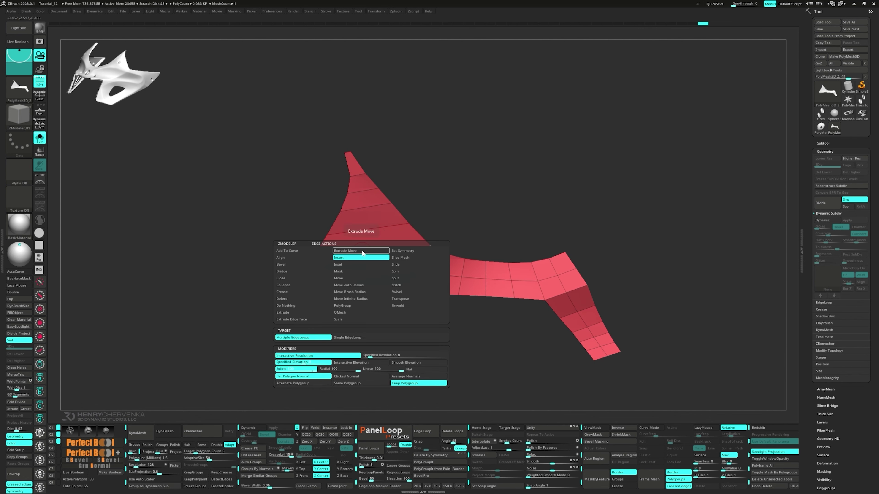
left_click(367, 250)
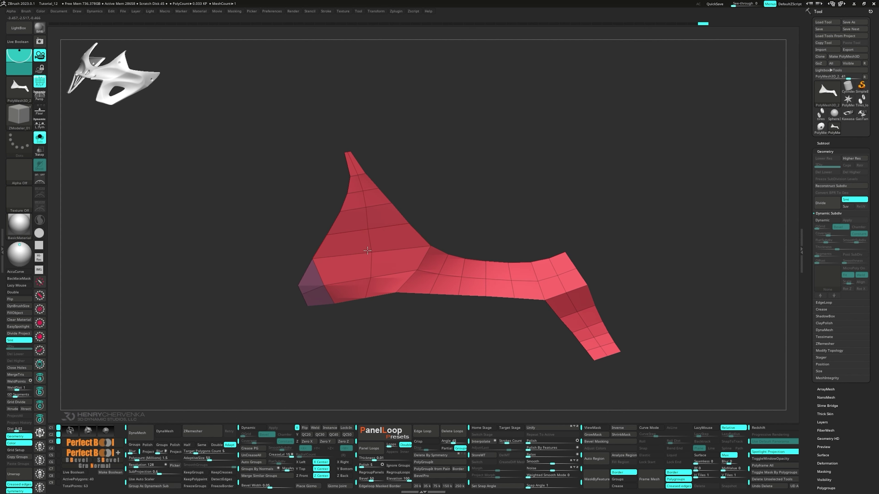
left_click(344, 257)
key("ctrl+shift+1")
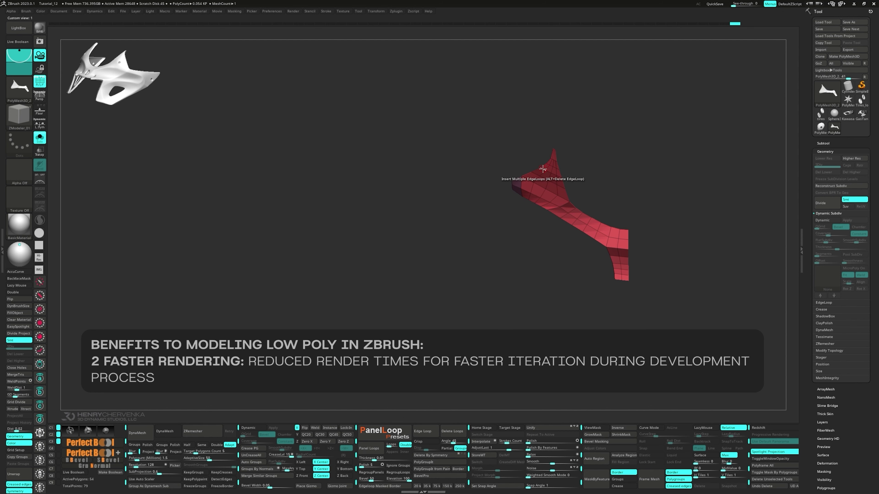
- Collapse surplus edges across the fin and at its narrow tip with the ZModeler Collapse edge action
key("space")
left_click(484, 200)
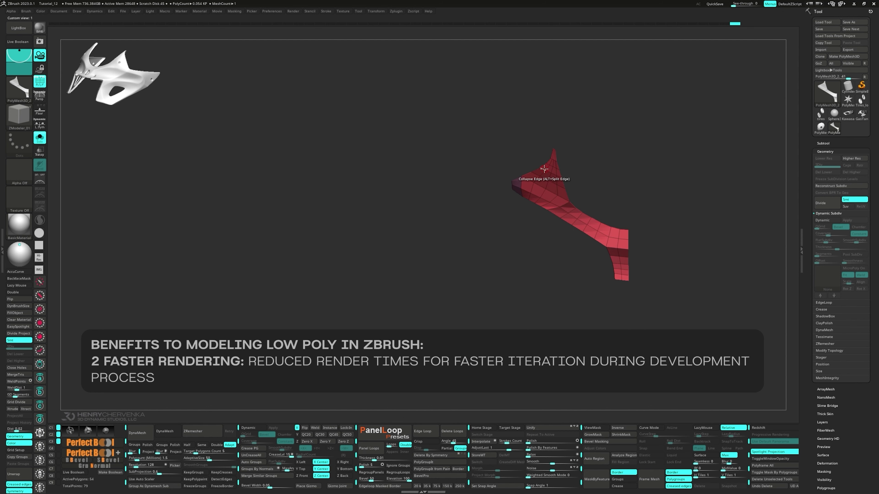
left_click(546, 178)
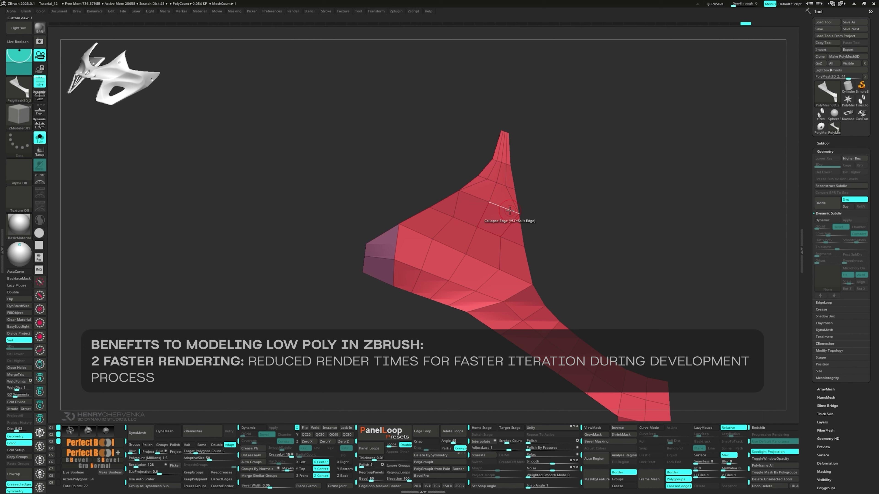
left_click(510, 210)
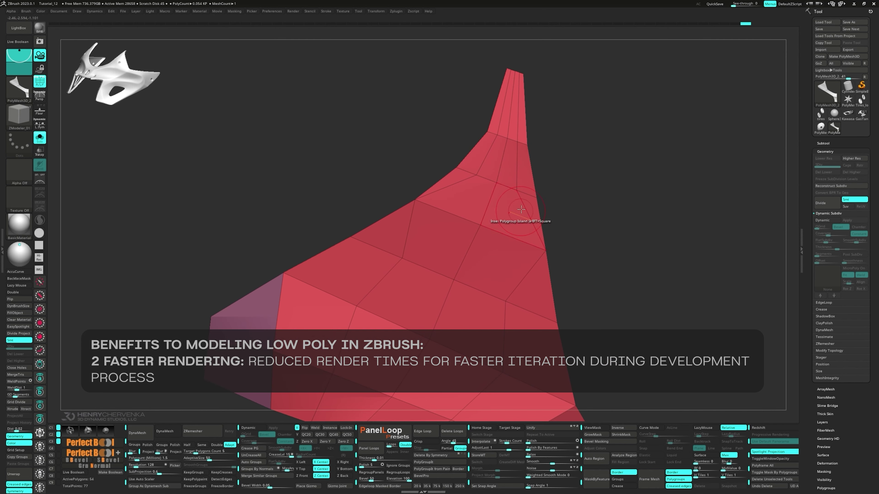
left_click(513, 71)
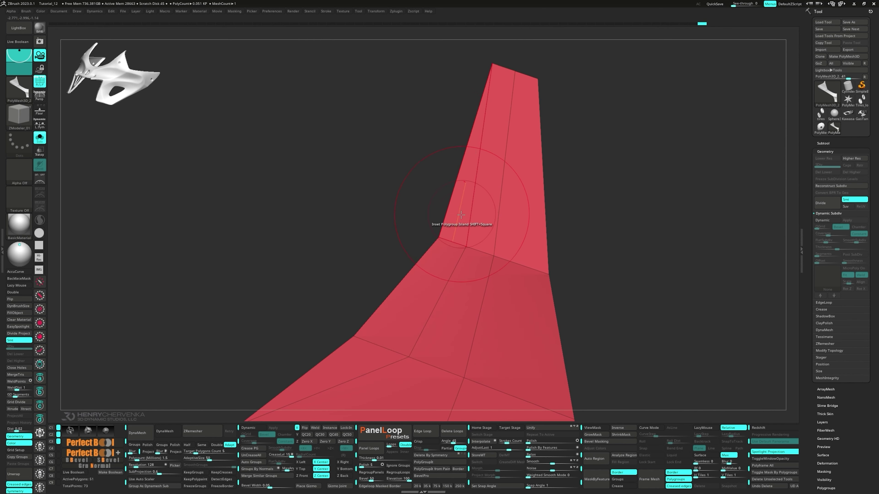
left_click(415, 362)
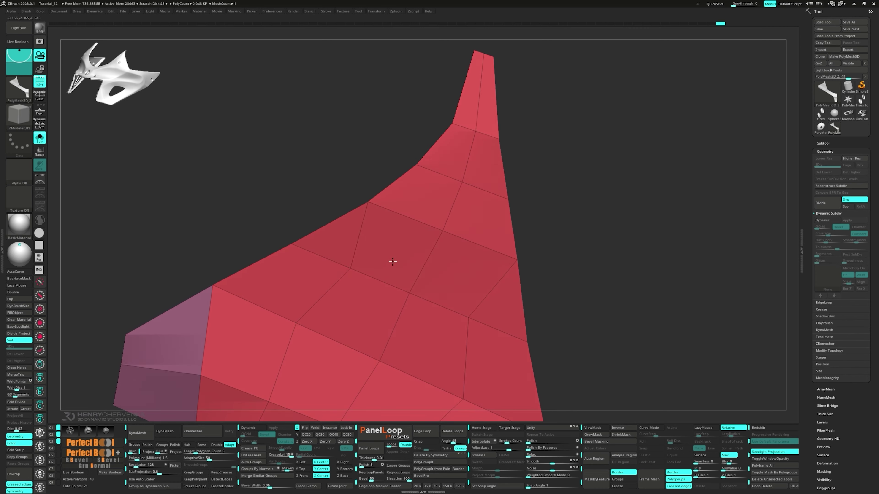
- Isolate the fin and wing end, assign them their own polygroup, and show the whole mesh again
right_click_drag(393, 262, 376, 233)
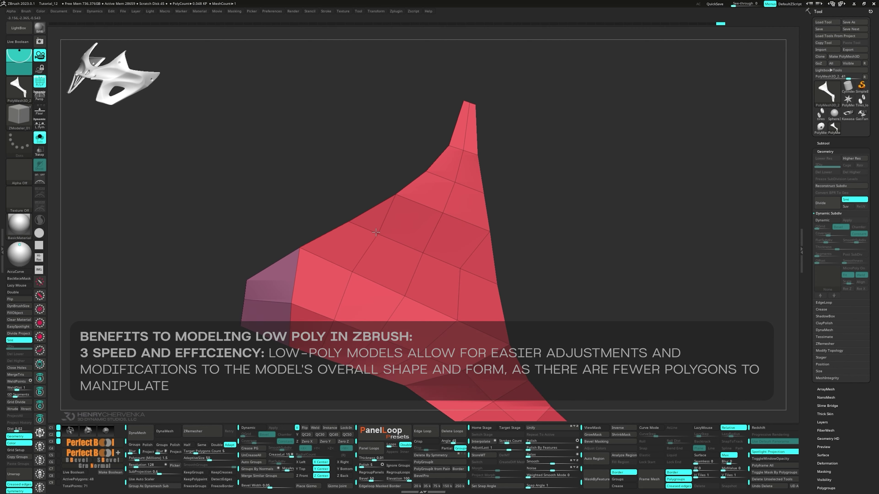
right_click_drag(479, 276, 381, 221)
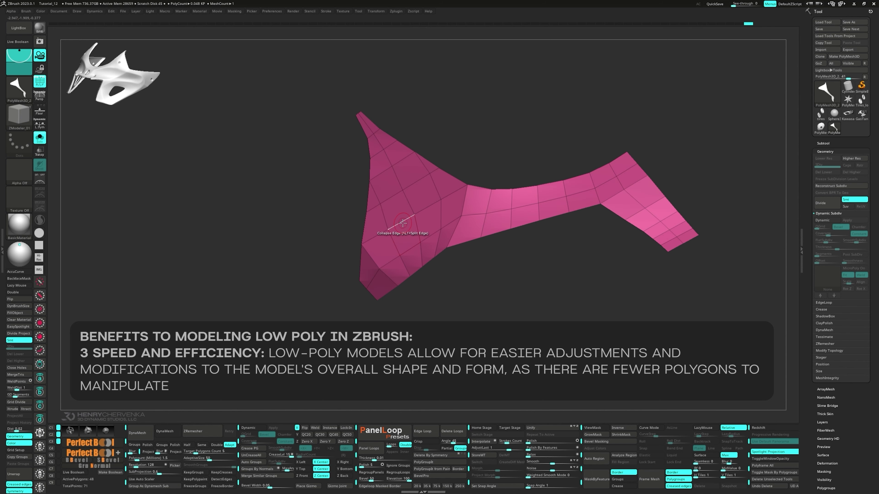
right_click(512, 242)
right_click_drag(326, 172, 316, 156)
left_click_drag(307, 92, 472, 348, "ctrl+shift")
key("ctrl+w")
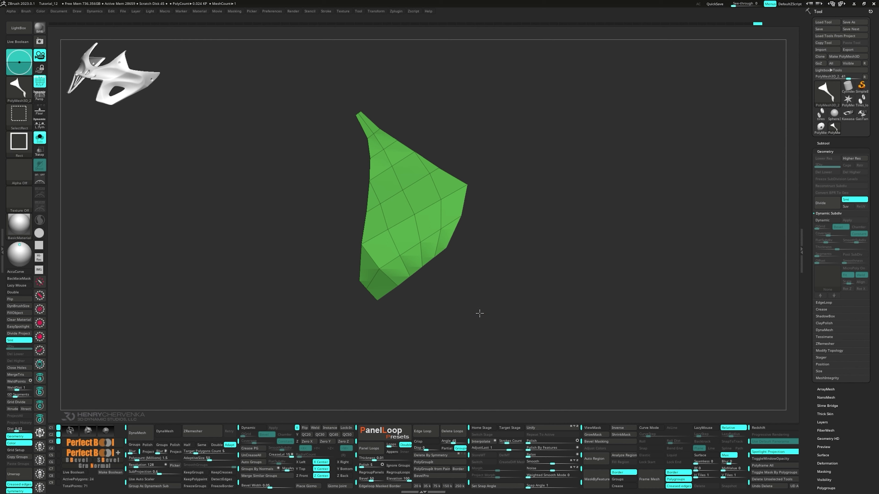
left_click(478, 313, "ctrl+shift")
- Mask the mesh by Border features and apply Polish to the unmasked inner faces of the fin
right_click_drag(479, 313, 407, 236)
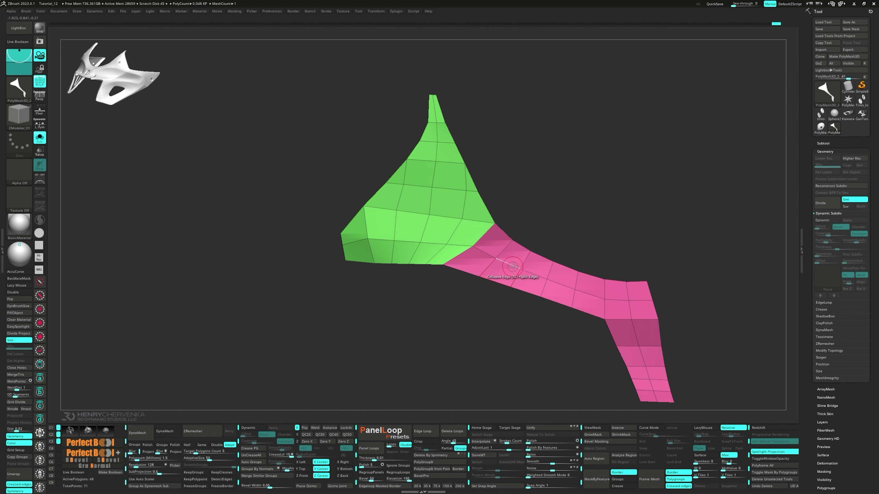
left_click(596, 479)
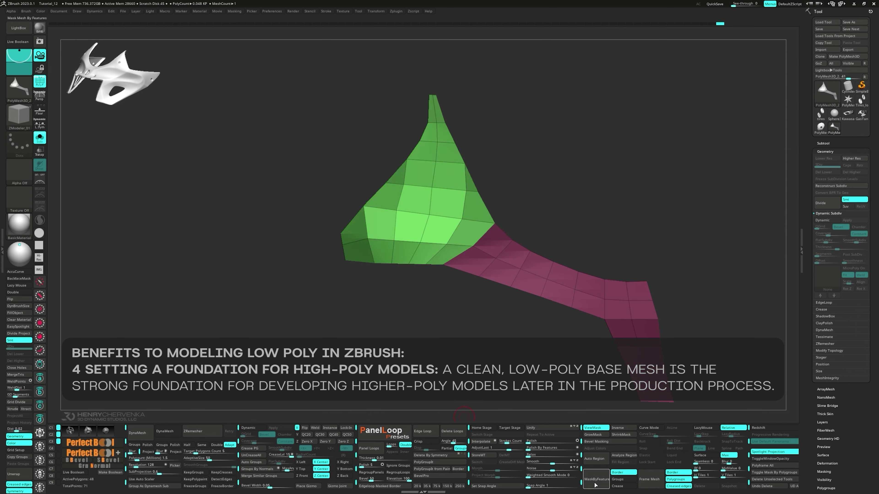
mouse_move(415, 270)
right_mouse_down()
mouse_move(426, 233)
mouse_move(423, 269)
right_mouse_up()
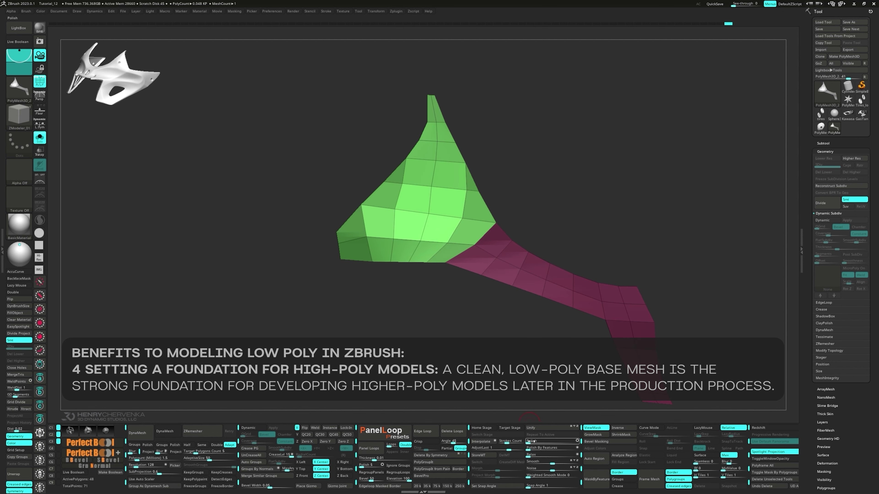
left_click_drag(531, 442, 551, 443)
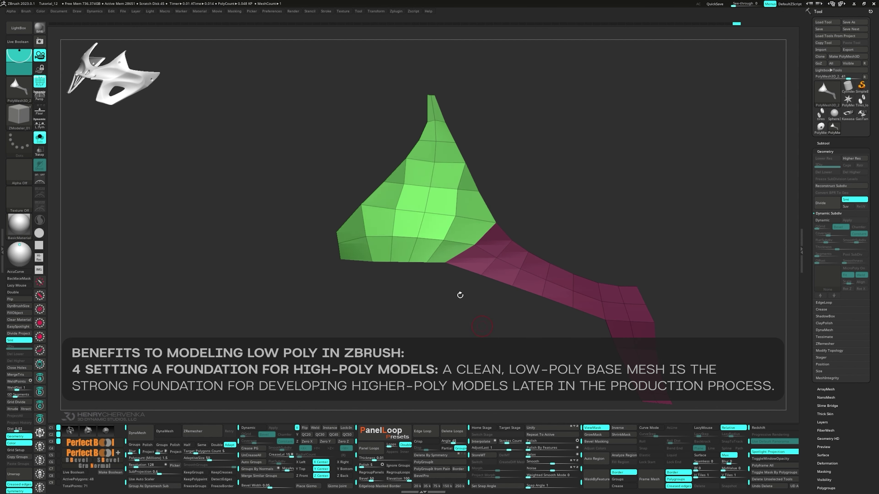
- Move the unmasked inner faces of the fin with the gizmo to curve the fin's surface
right_click_drag(458, 295, 488, 225)
key("w")
left_click(449, 251)
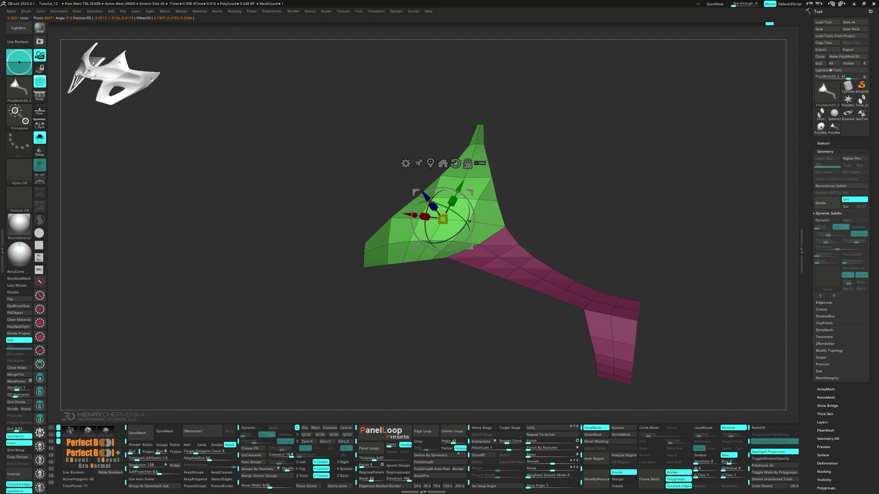
key("space")
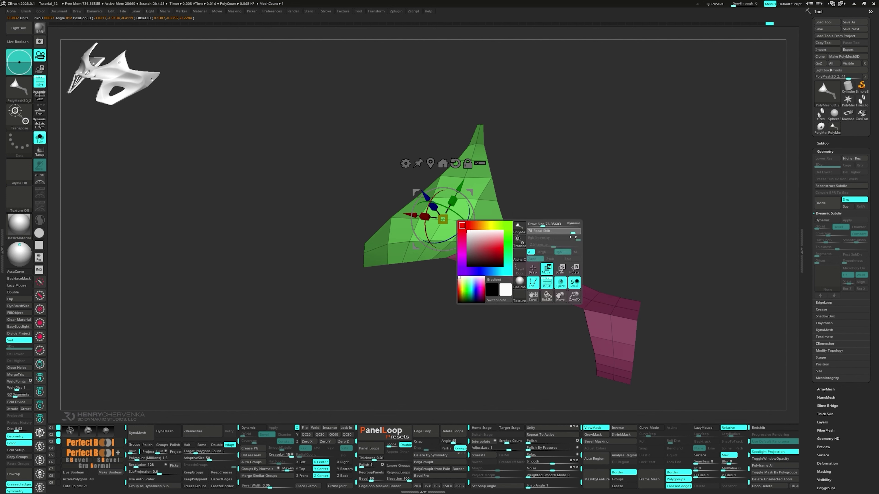
right_click_drag(491, 233, 439, 231)
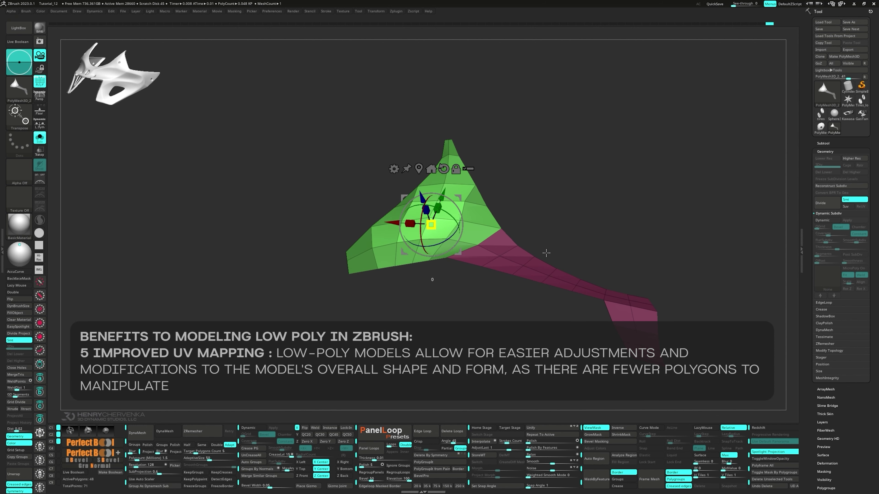
right_click_drag(533, 258, 457, 361)
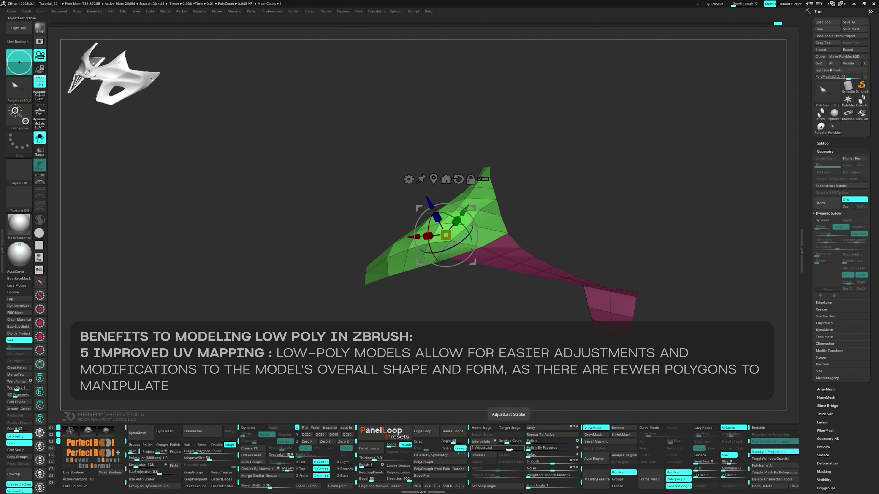
- Fine-tune the last fin edit with AdjustLast and apply Polish to the fin's unmasked inner faces
left_click_drag(505, 449, 509, 450)
right_click_drag(482, 257, 507, 269)
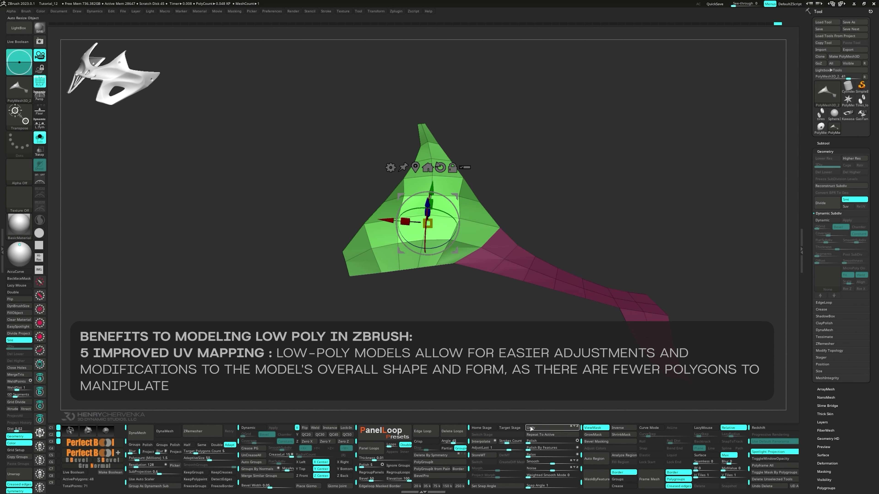
left_click_drag(528, 442, 531, 442)
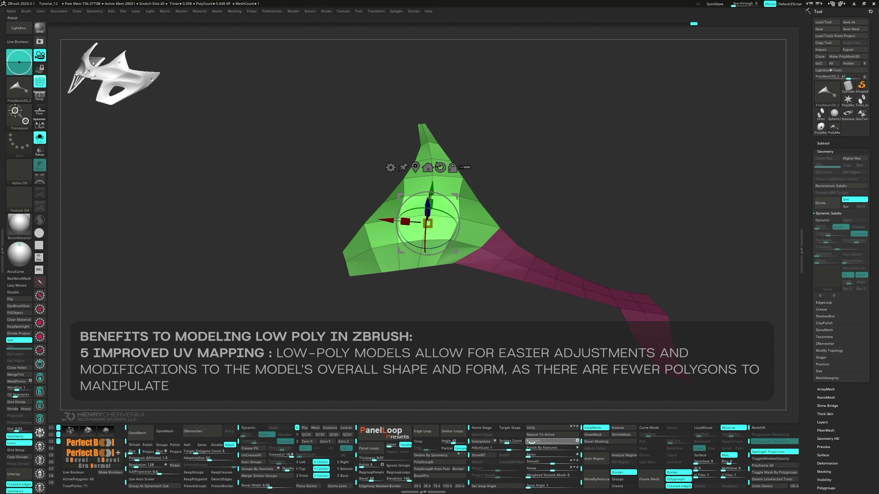
- Set the ZModeler point action to Slide and slide points along the fin's surface to even out its edge flow
mouse_move(453, 356)
right_mouse_down()
mouse_move(465, 324)
mouse_move(436, 332)
mouse_move(498, 242)
mouse_move(515, 233)
mouse_move(483, 240)
right_mouse_up()
key("q")
right_click_drag(413, 144, 452, 304, "ctrl")
key("space")
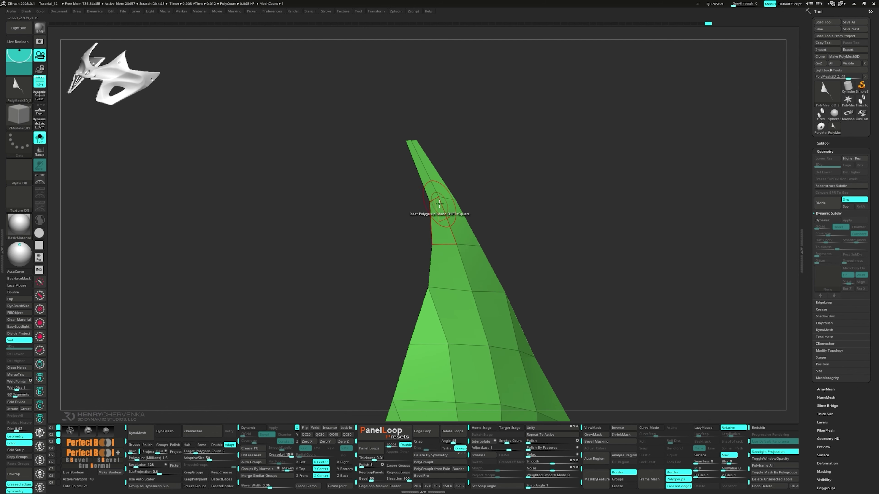
right_click_drag(439, 203, 442, 198)
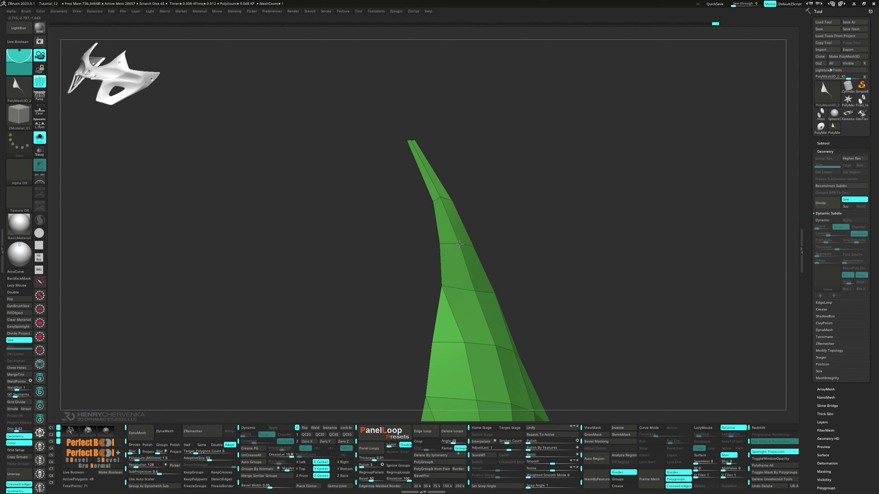
mouse_move(460, 244)
right_mouse_down()
mouse_move(471, 240)
mouse_move(430, 284)
mouse_move(416, 247)
mouse_move(275, 239)
mouse_move(303, 273)
mouse_move(267, 218)
right_mouse_up()
right_click_drag(302, 263, 422, 283)
right_click(436, 248)
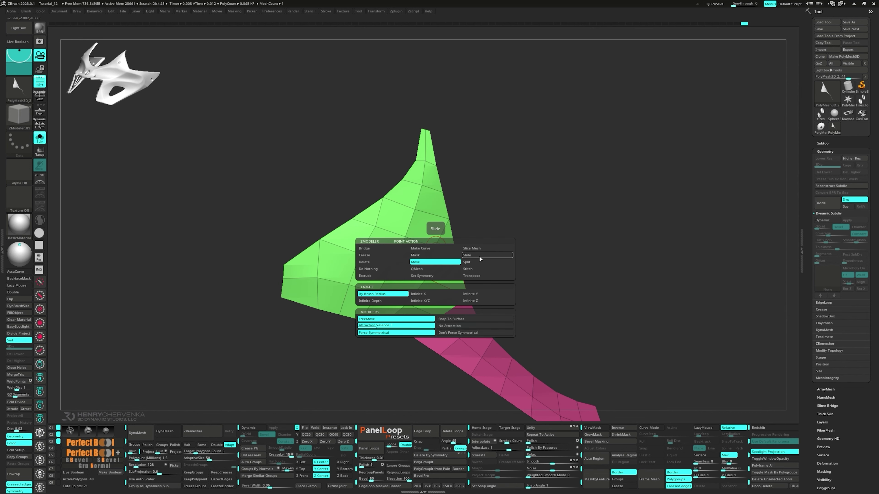
right_click_drag(456, 258, 435, 251)
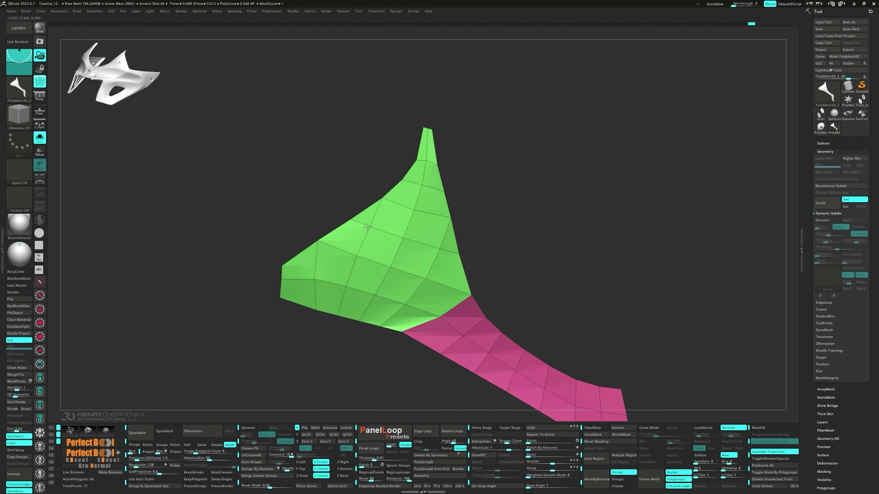
left_click_drag(367, 227, 370, 231)
right_click_drag(378, 249, 401, 287)
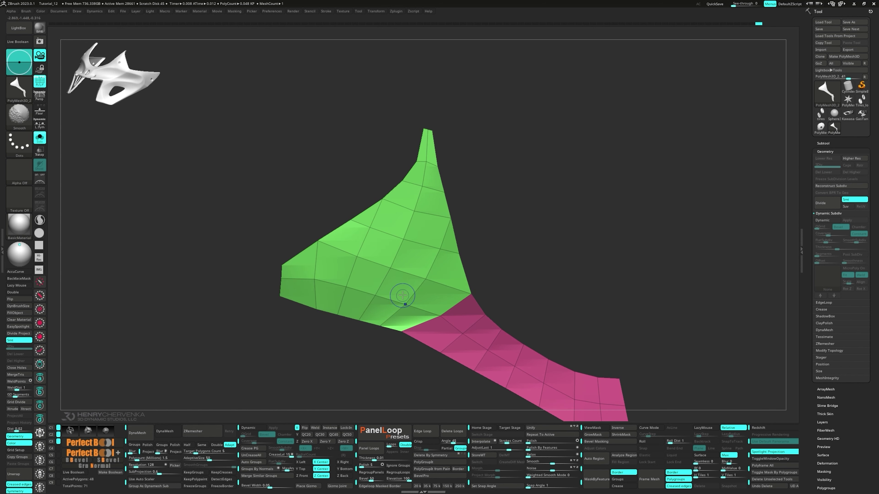
key("shift+1")
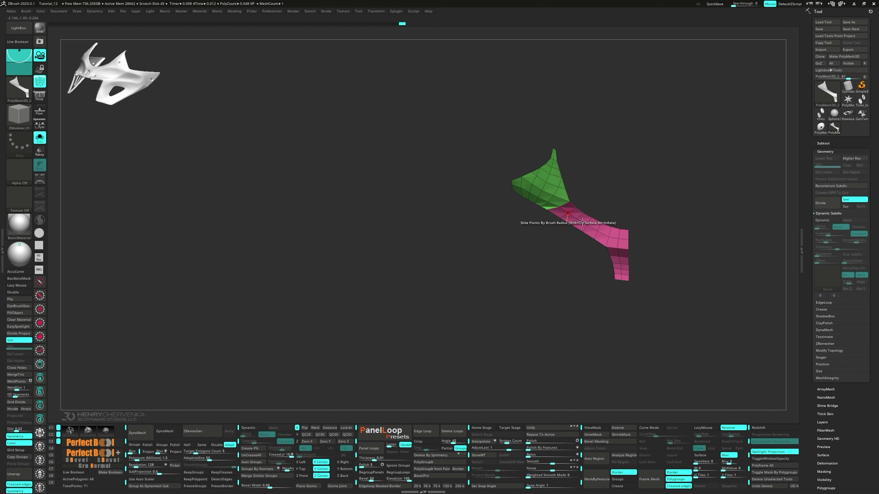
- Assign the whole mesh a single polygroup and check its shape from the side, with the polyframe hidden and shown again
key("ctrl+w")
key("shift+f")
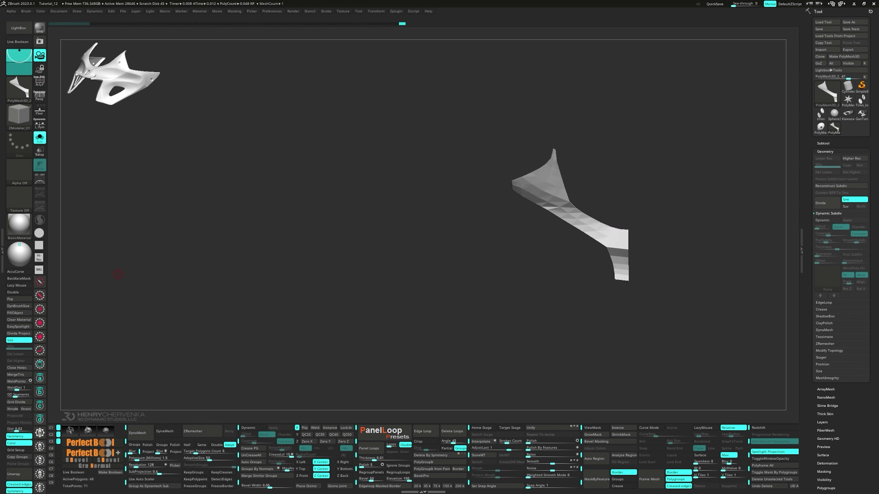
left_click_drag(425, 223, 399, 213)
key("grave")
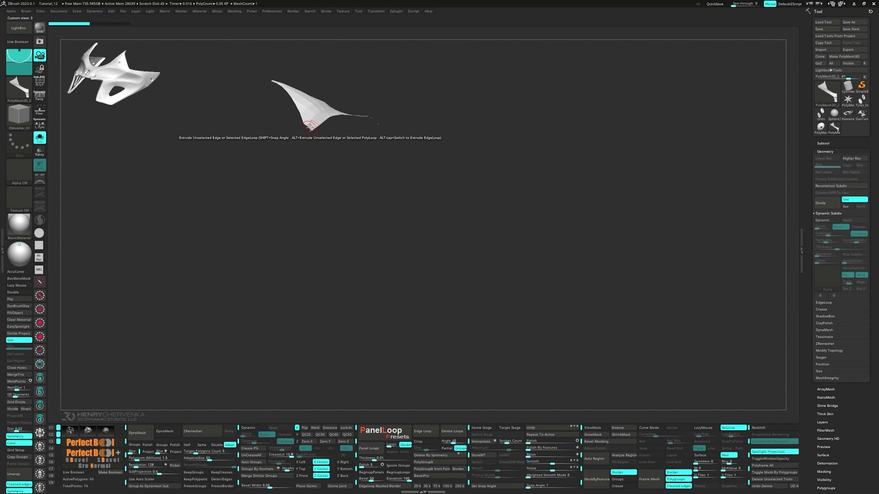
key("shift+f")
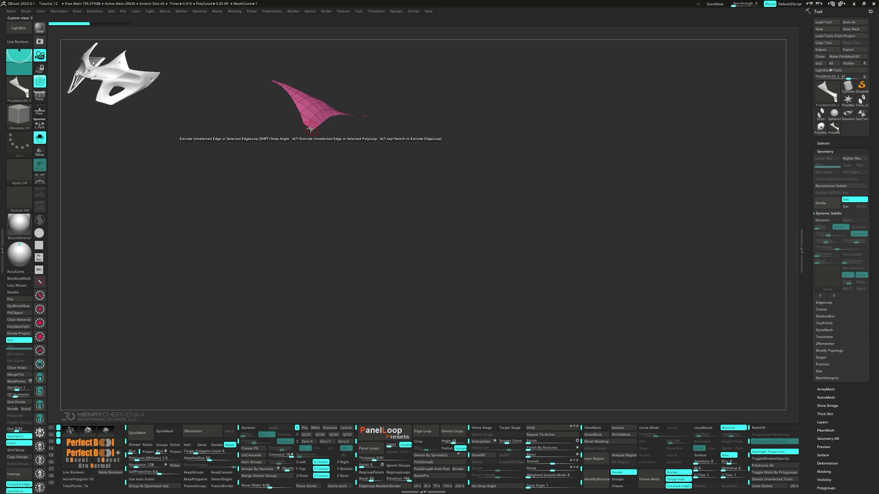
- Extrude the fin's two outer end edges forward and down into a strip, and reposition the strip's end with the gizmo
left_click_drag(310, 129, 282, 144)
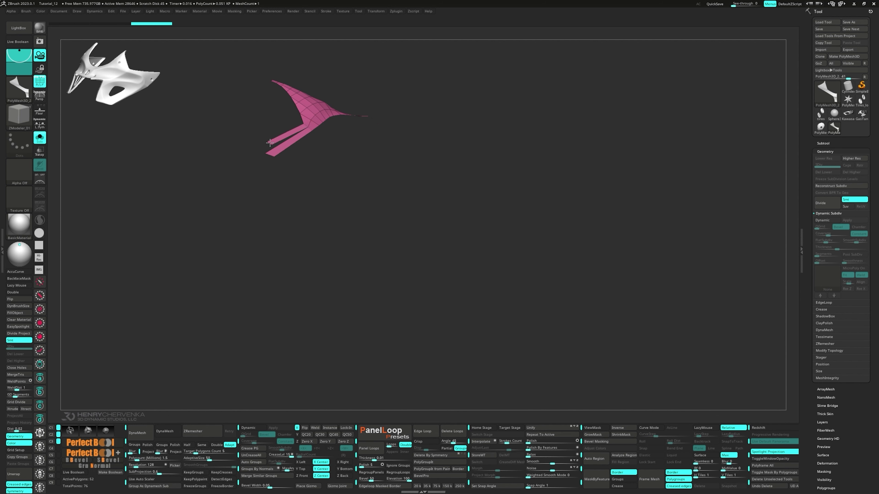
left_click(270, 142)
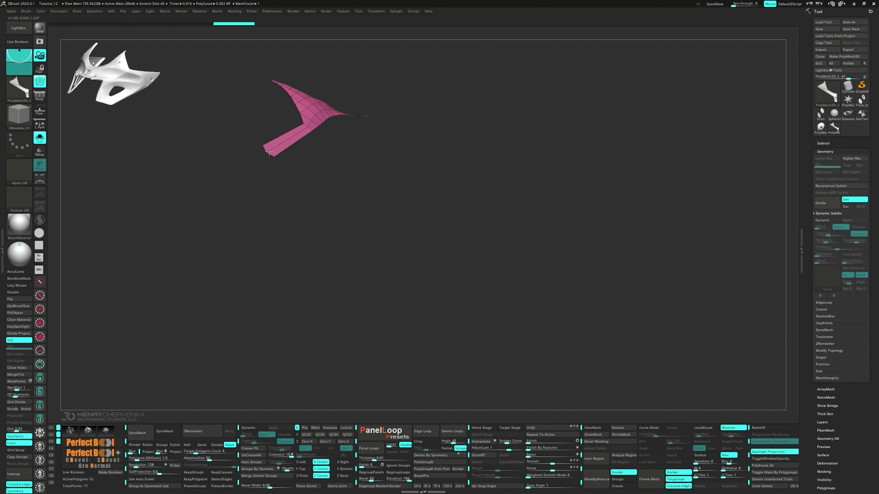
key("w")
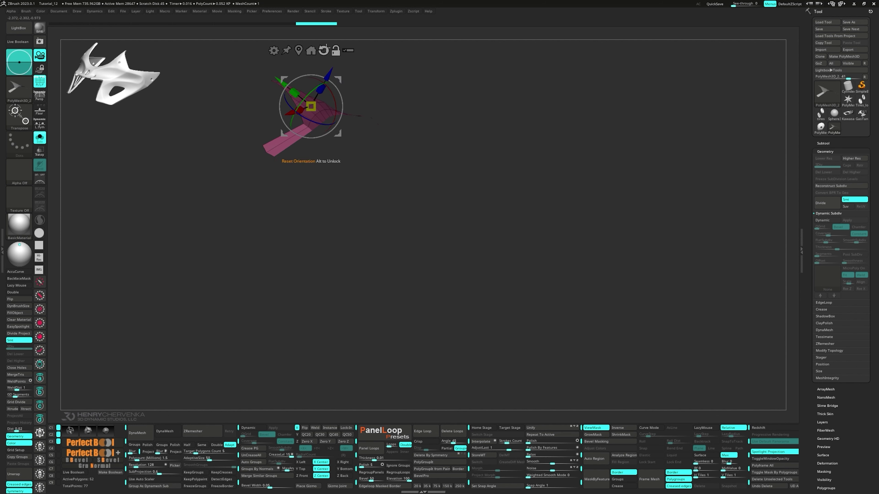
left_click_drag(308, 64, 312, 75, "shift")
left_click_drag(466, 145, 530, 145, "alt")
left_click_drag(482, 133, 512, 154, "ctrl")
mouse_move(509, 153)
left_mouse_down()
mouse_move(517, 152)
mouse_move(509, 154)
left_mouse_up()
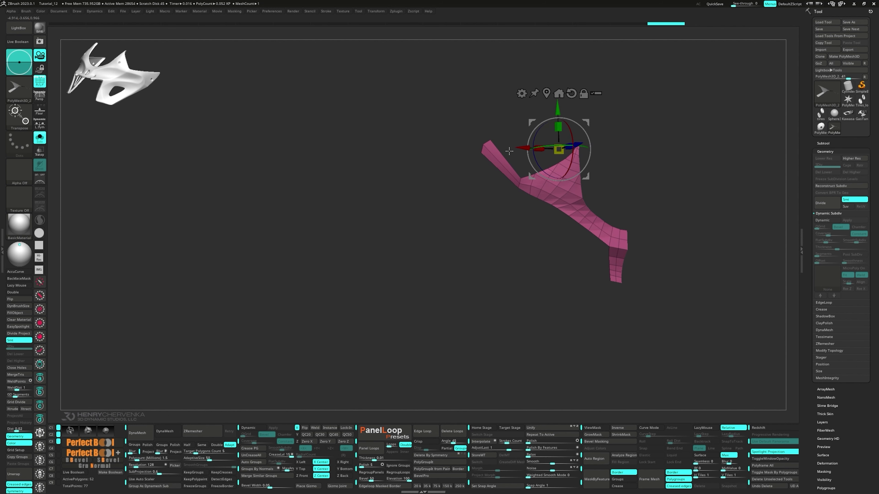
- Extrude the upper end edge of the new strip further forward and slightly down with ZModeler in the side view
key("2")
key("3")
key("b")
key("z")
key("m")
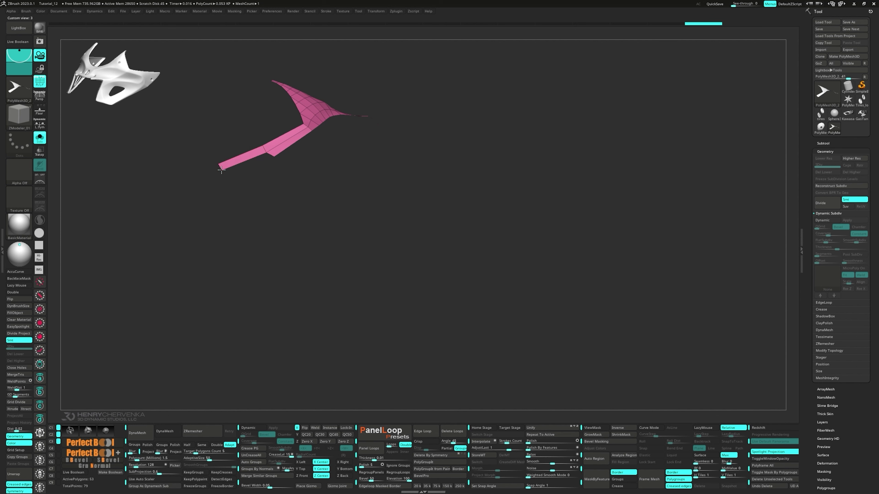
left_click(221, 170)
- Mask all but the front end of the upper arm, shift that end sideways with the gizmo in the top view, and clear the mask
left_click(210, 155, "ctrl")
left_click(221, 198, "ctrl")
left_click_drag(224, 211, 201, 149, "ctrl")
key("w")
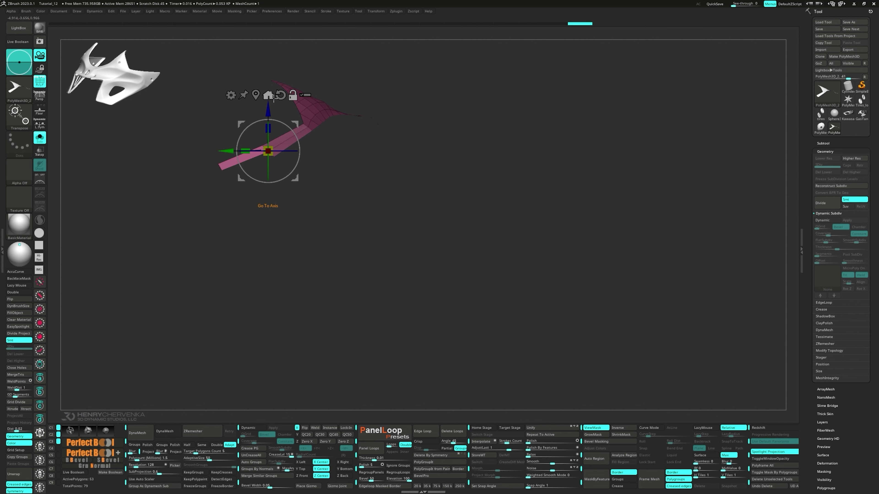
left_click(256, 96)
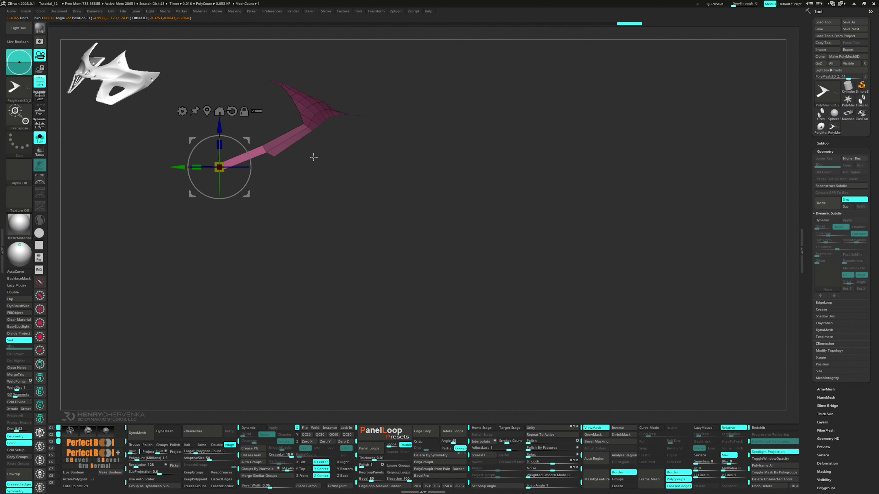
left_click_drag(313, 157, 416, 162, "shift")
left_click_drag(441, 100, 509, 96)
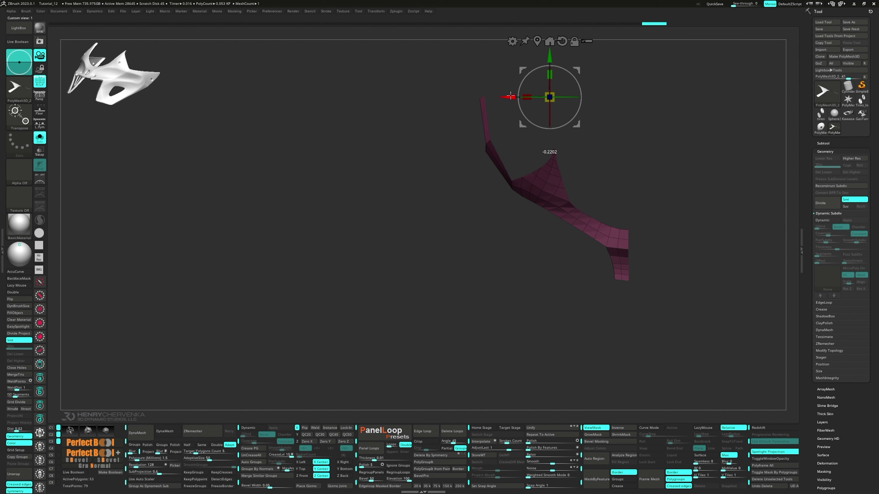
key("ctrl")
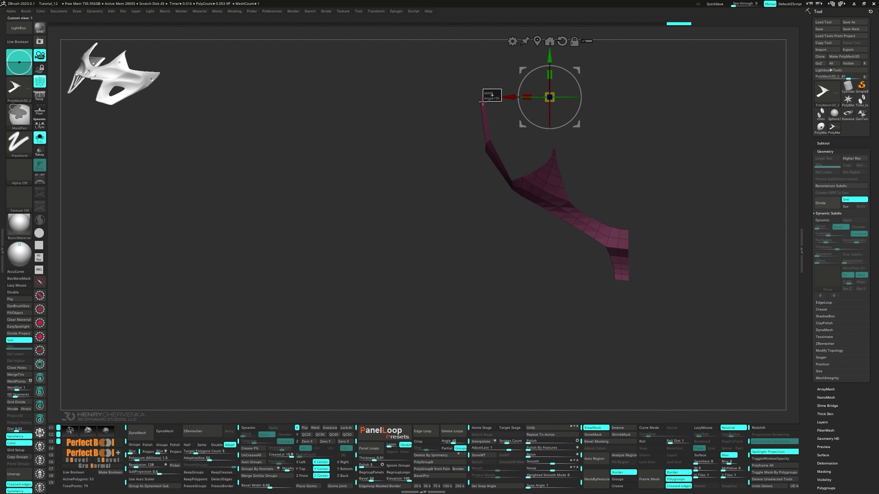
left_click_drag(508, 97, 511, 97)
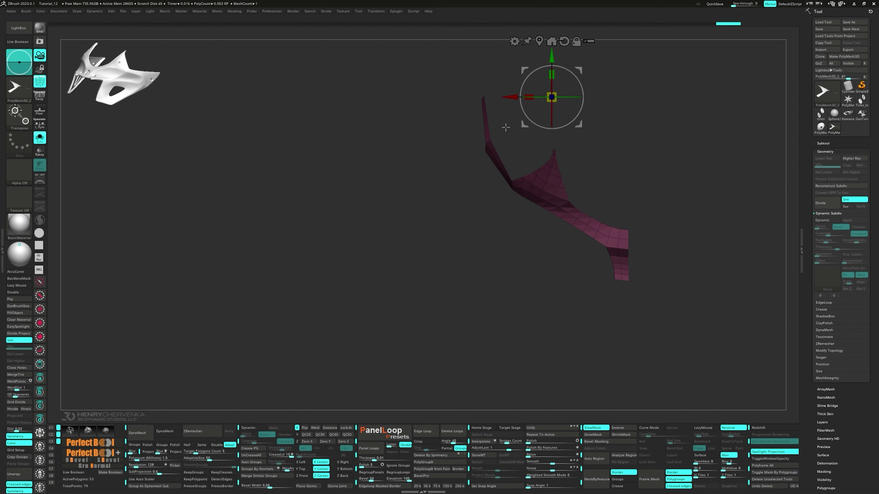
left_click_drag(506, 128, 518, 138, "ctrl")
key("3")
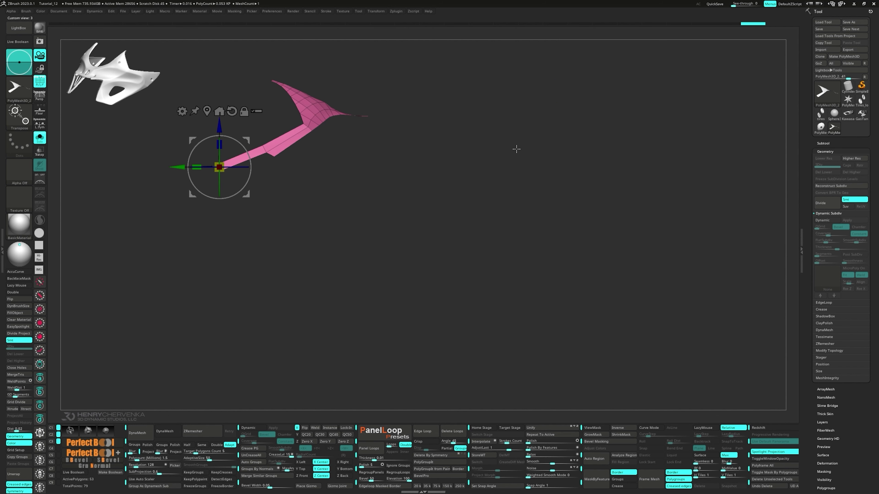
- Extrude the strip's lower end edge downward into a leg and align its unmasked free end sideways with the gizmo
key("q")
left_click_drag(269, 158, 262, 191)
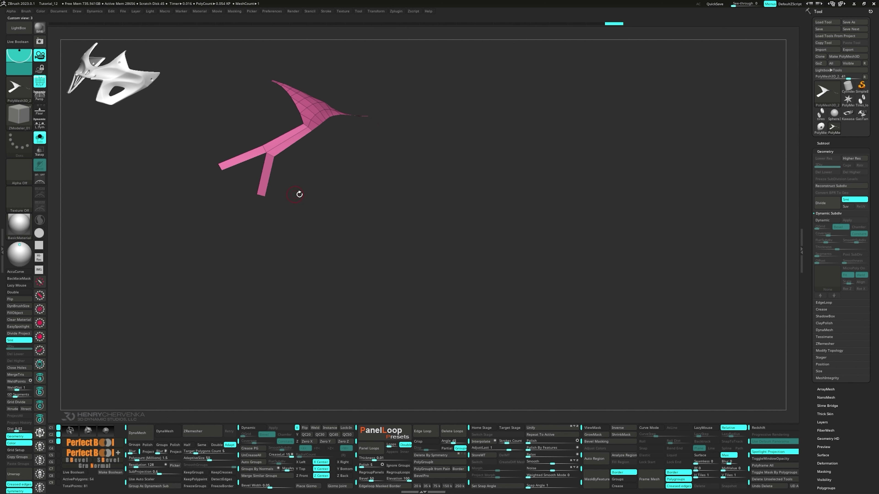
mouse_move(299, 195)
left_mouse_down()
mouse_move(286, 194)
mouse_move(307, 192)
left_mouse_up()
left_click(279, 209, "ctrl")
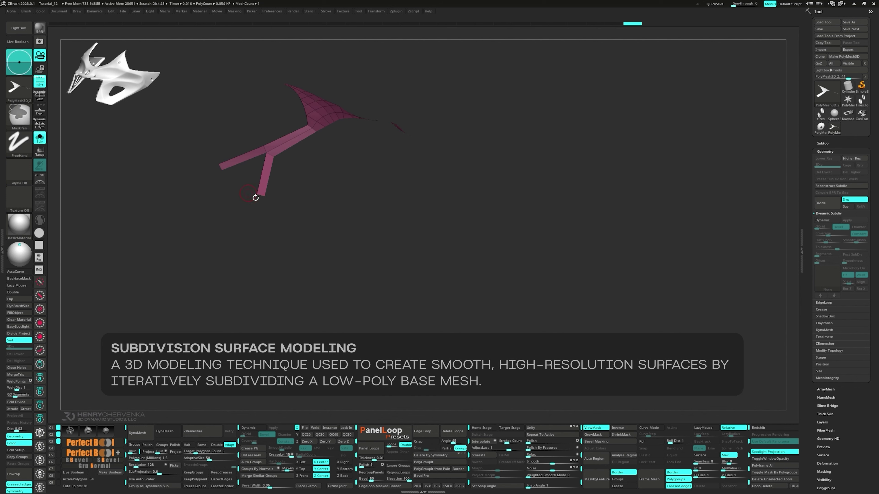
key("w")
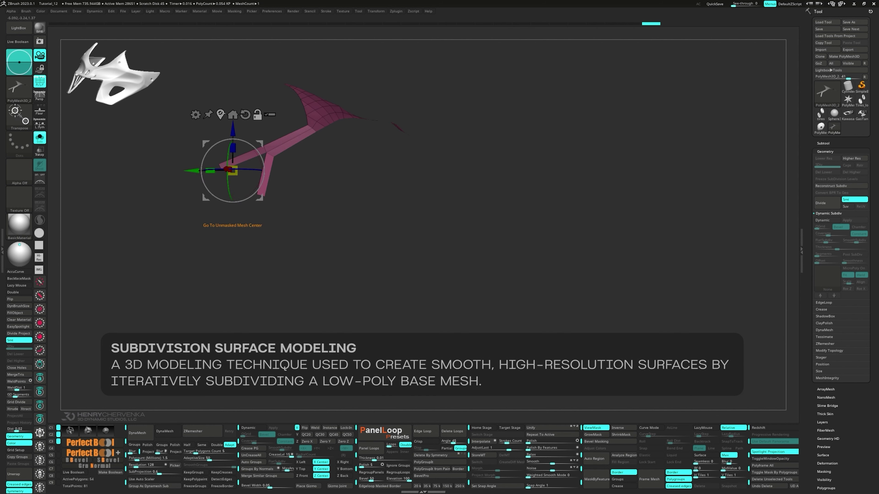
left_click(220, 114, "alt")
key("2")
left_click_drag(195, 326, 286, 324)
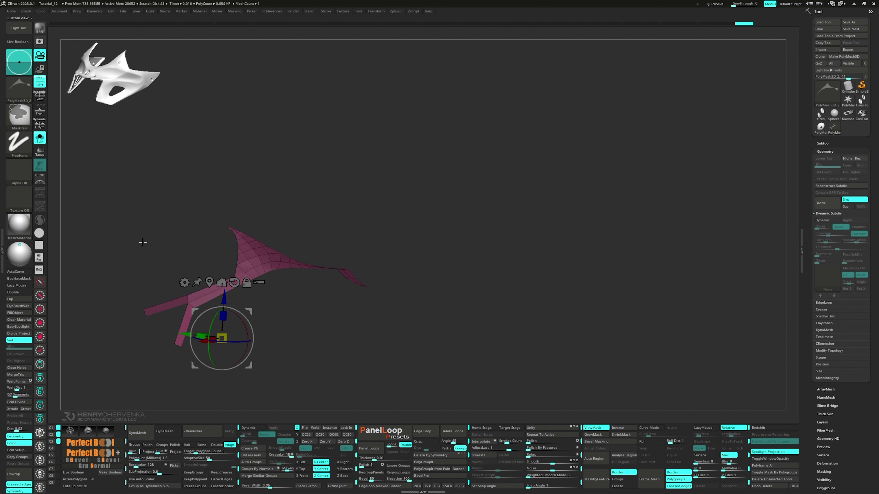
key("3")
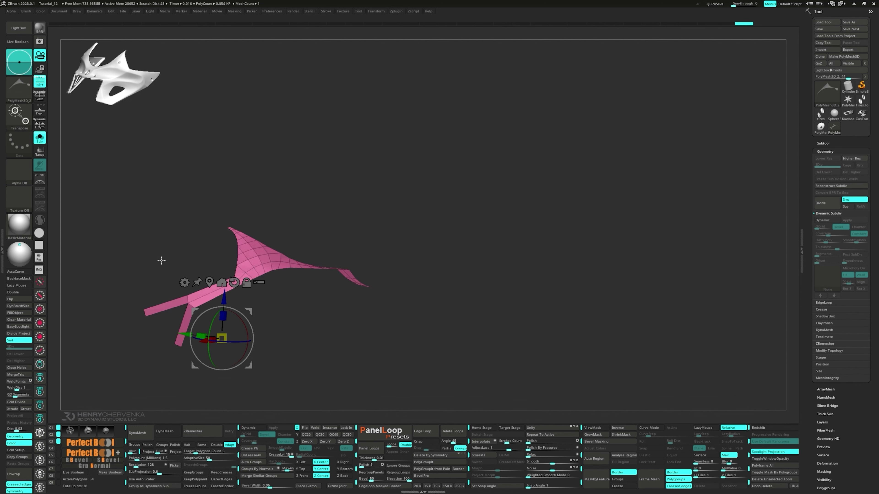
- Extrude the leg's front edge to fill the gap below the upper arm and raise the new panel's lower front corner point
key("q")
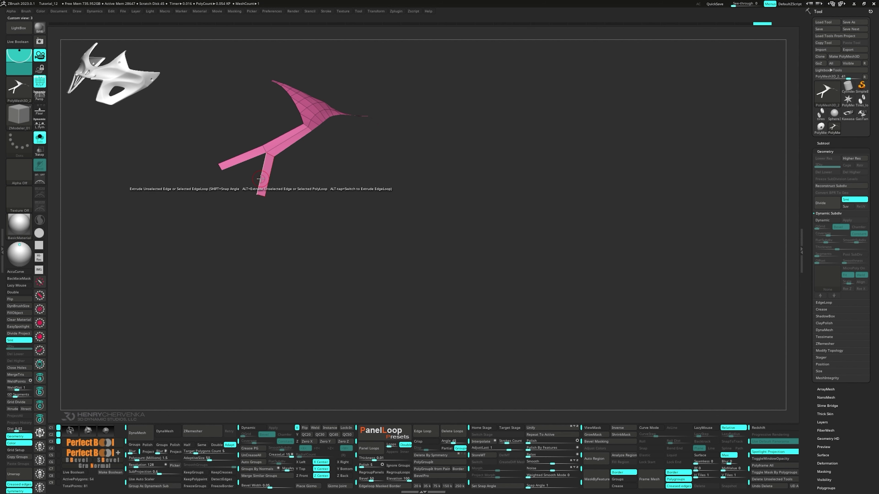
left_click_drag(260, 179, 213, 210)
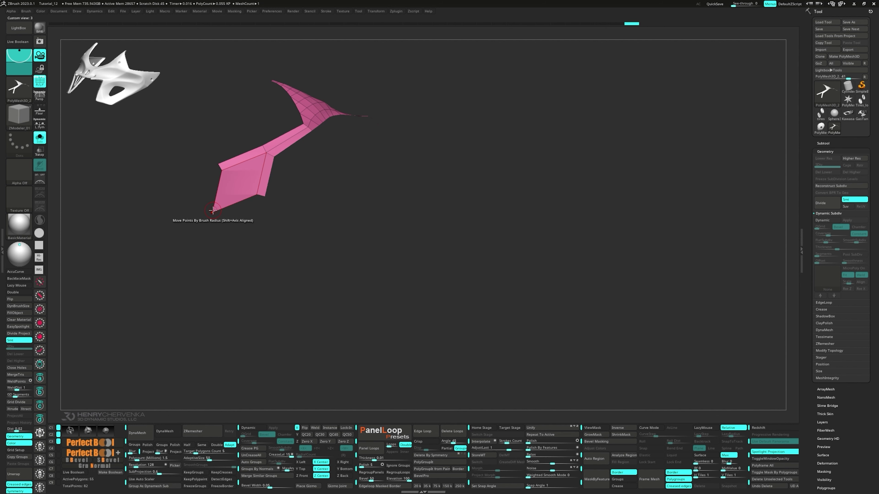
key("space")
left_click(255, 207)
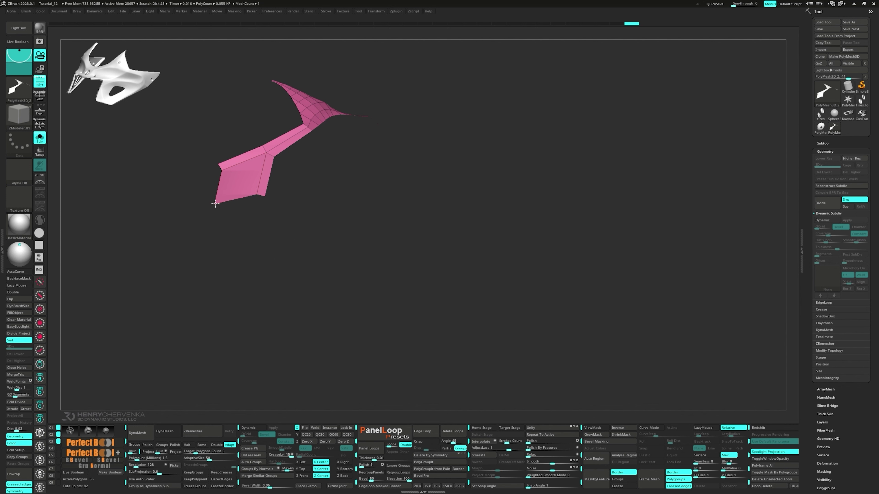
left_click_drag(215, 204, 221, 180)
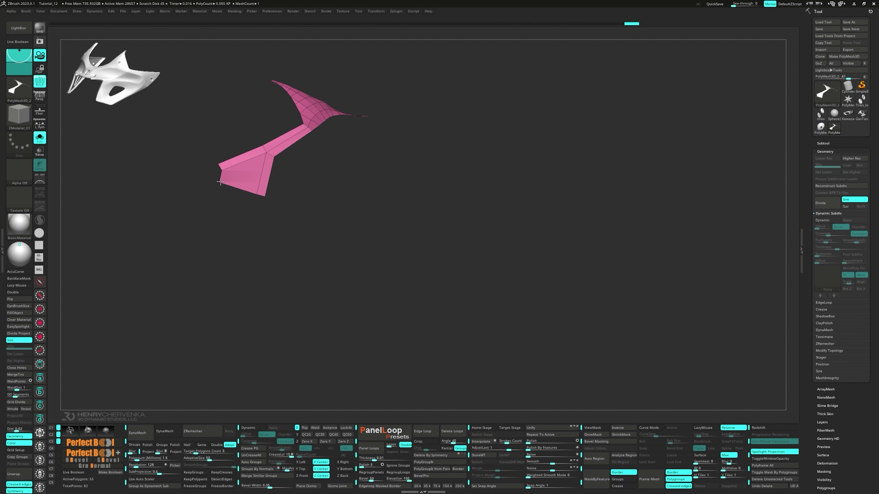
- Insert a lengthwise edge loop through the lower part of the front panel and move its rear-edge point outward
key("space")
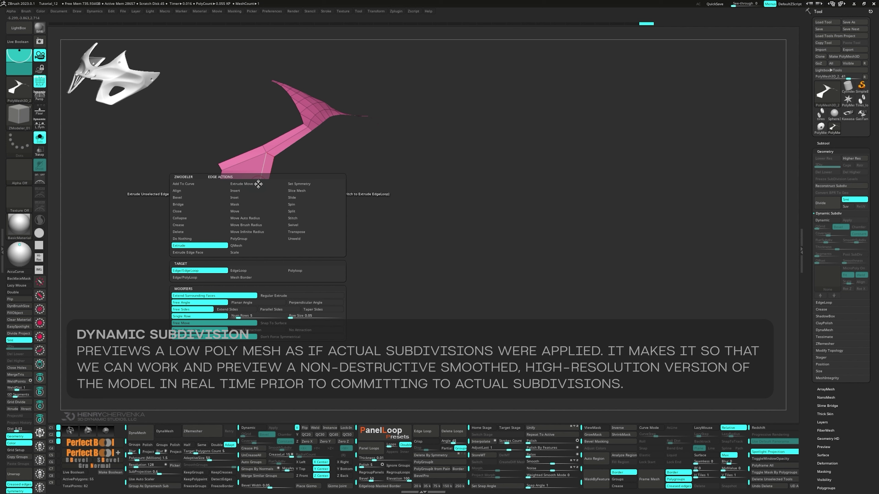
left_click(250, 191)
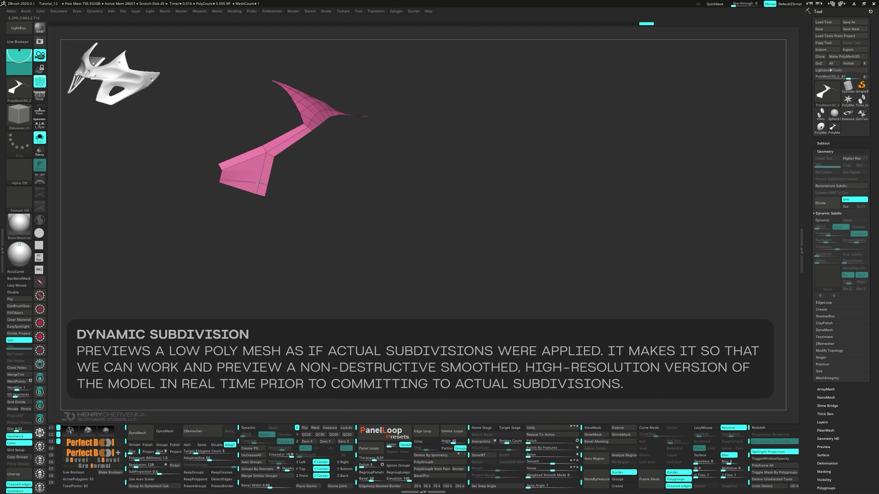
left_click(259, 182)
key("space")
left_click(267, 199)
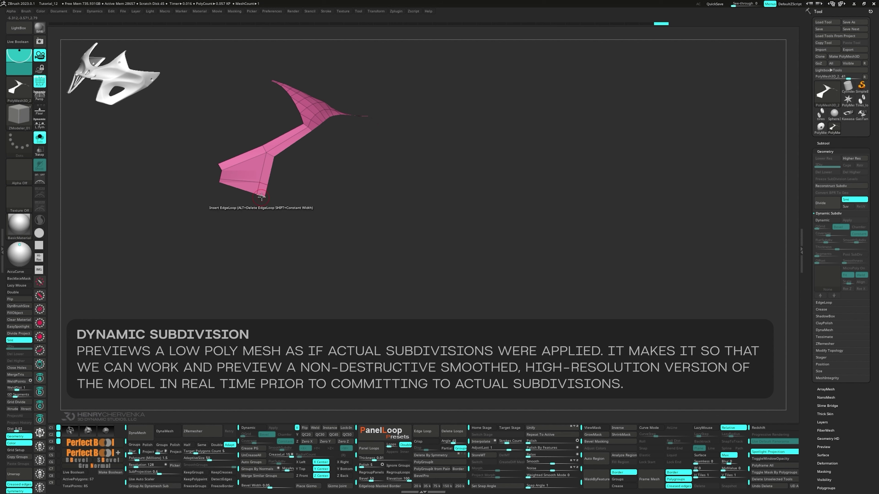
left_click_drag(272, 186, 267, 186)
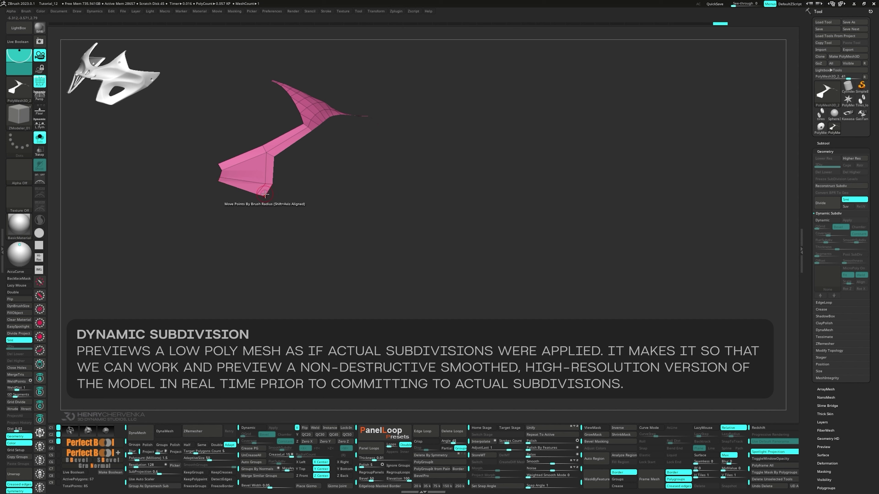
- Insert further edge loops across the front panel and along the connecting arm to divide them into evenly sized quads
left_click(257, 157)
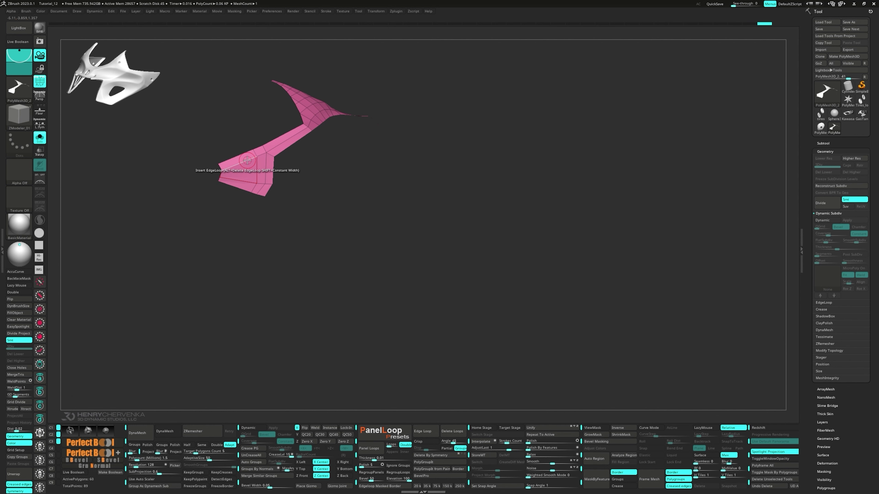
left_click(234, 167)
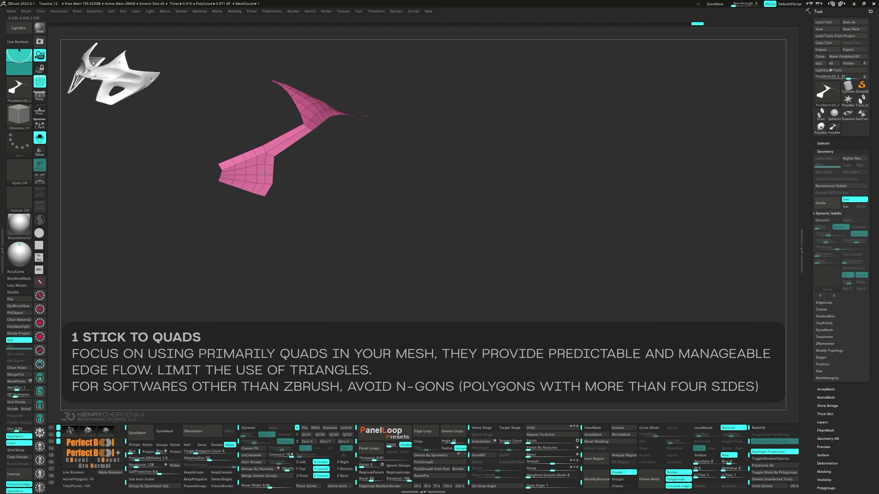
left_click(275, 147)
left_click(296, 135)
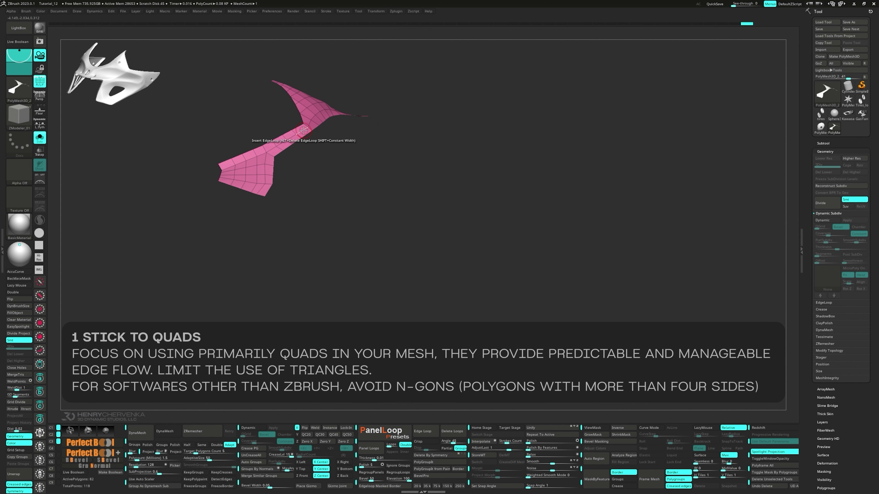
left_click(303, 130)
- Slide the panel's points to even their spacing and pull the middle point of its front edge inward into a notch
key("space")
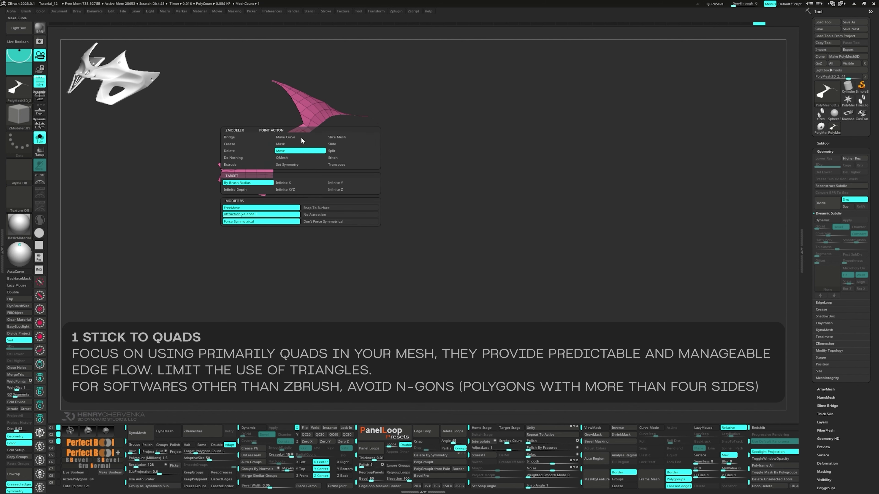
left_click(302, 140)
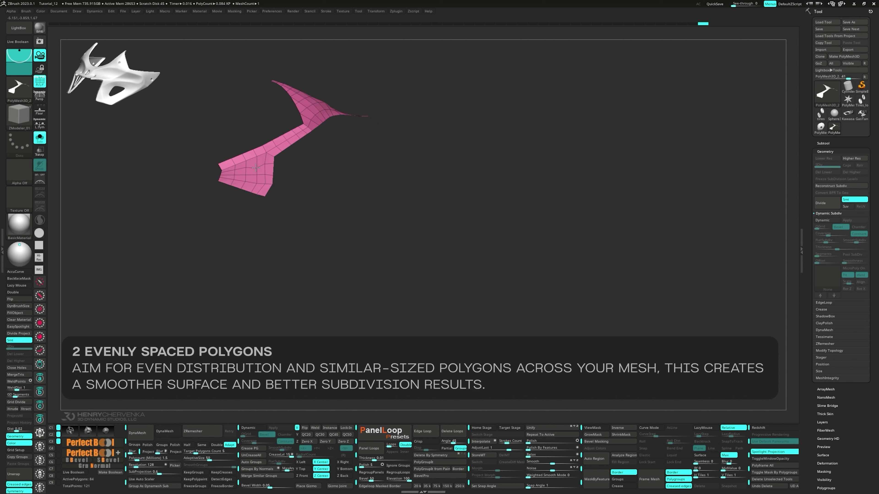
left_click_drag(256, 167, 235, 172)
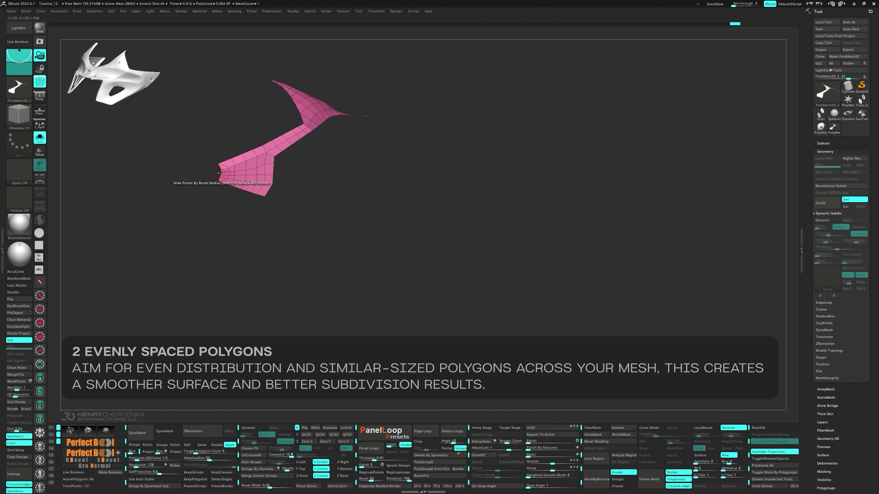
scroll(227, 172, "up", 5)
key("s")
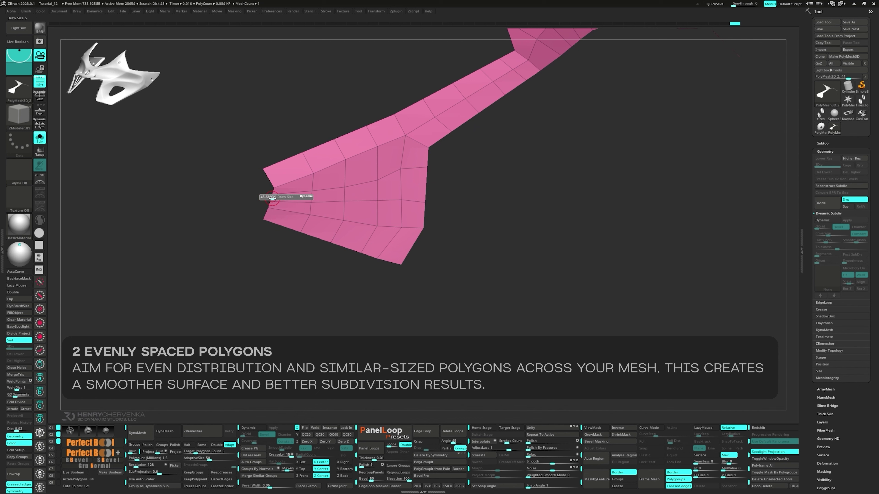
left_click_drag(281, 195, 293, 205)
- Extrude an edge of the front notch with ZModeler to close it with a new polygon
key("space")
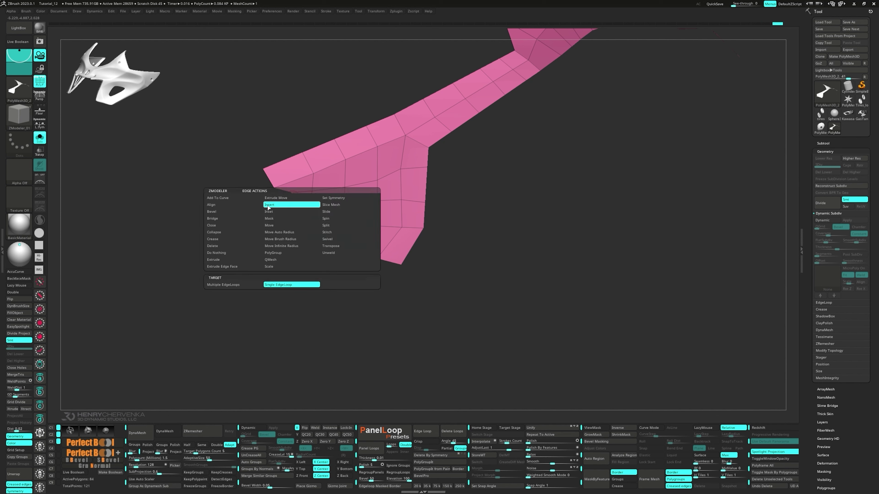
left_click(225, 262)
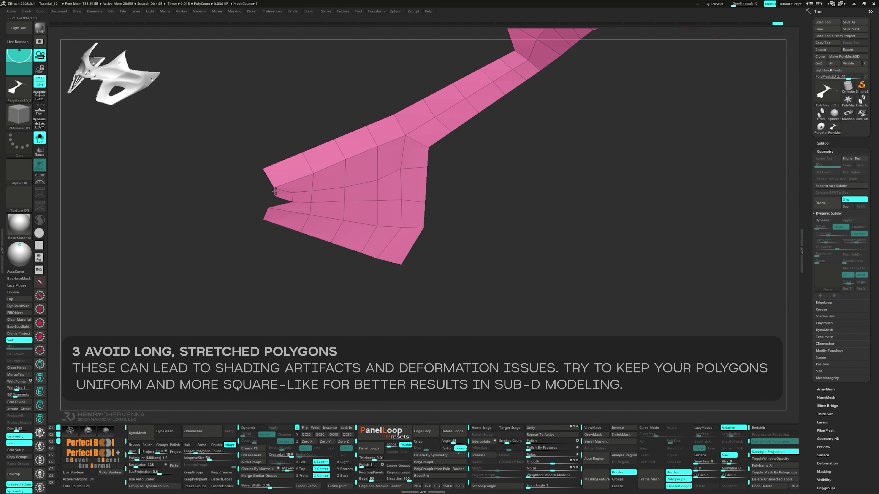
left_click(268, 203)
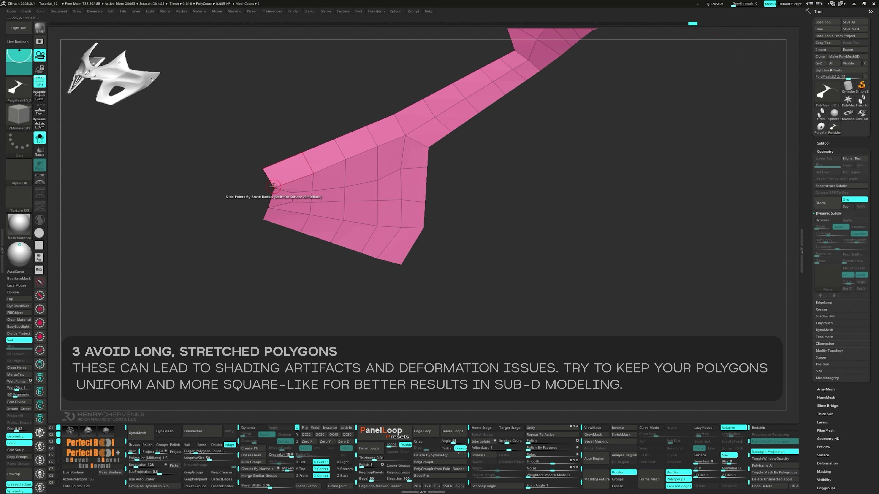
key("f")
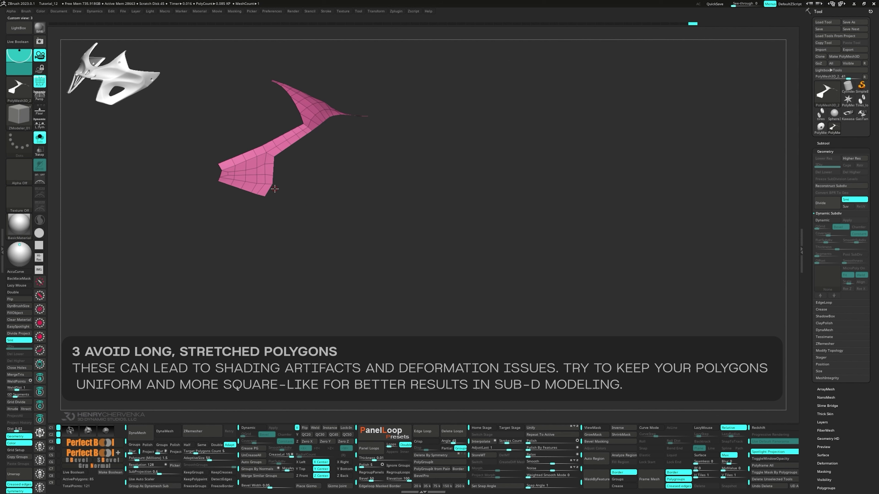
- Extrude the panel's upper and lower front edges forward into two converging prongs, extending the upper one further
key("space")
left_click(220, 178)
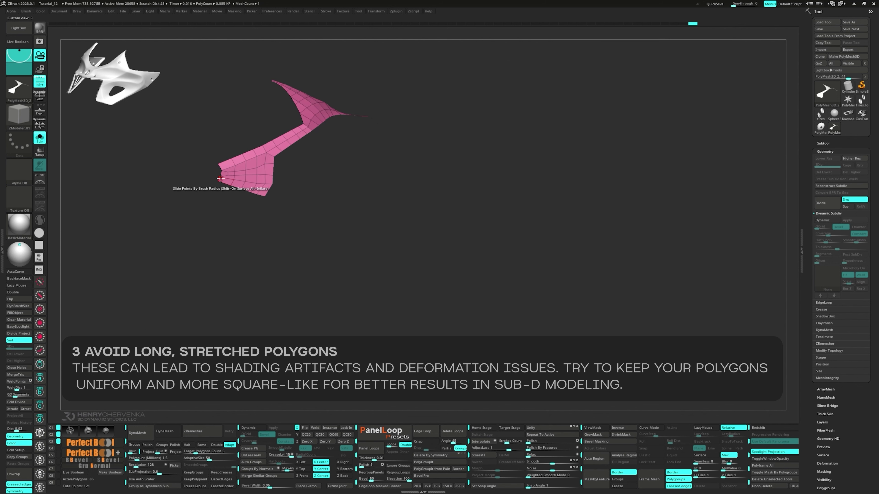
left_click_drag(220, 178, 212, 176)
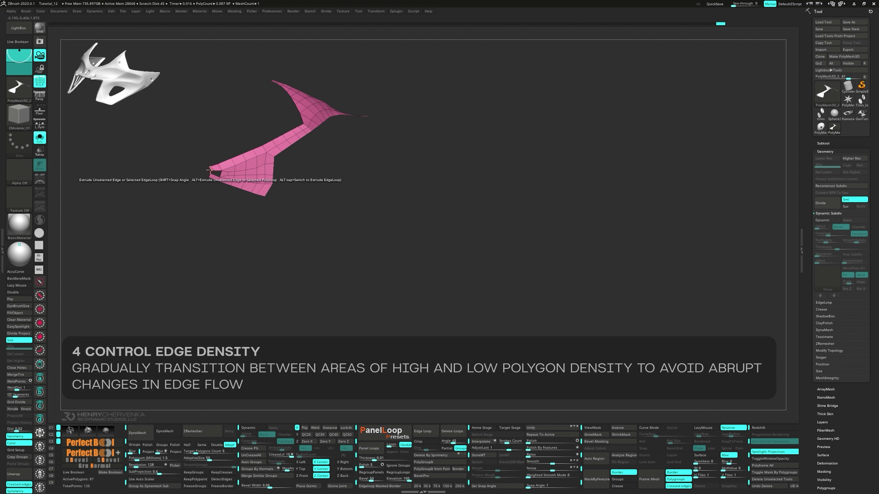
mouse_move(227, 171)
right_mouse_down("ctrl")
mouse_move(228, 193)
mouse_move(221, 171)
right_mouse_up("ctrl")
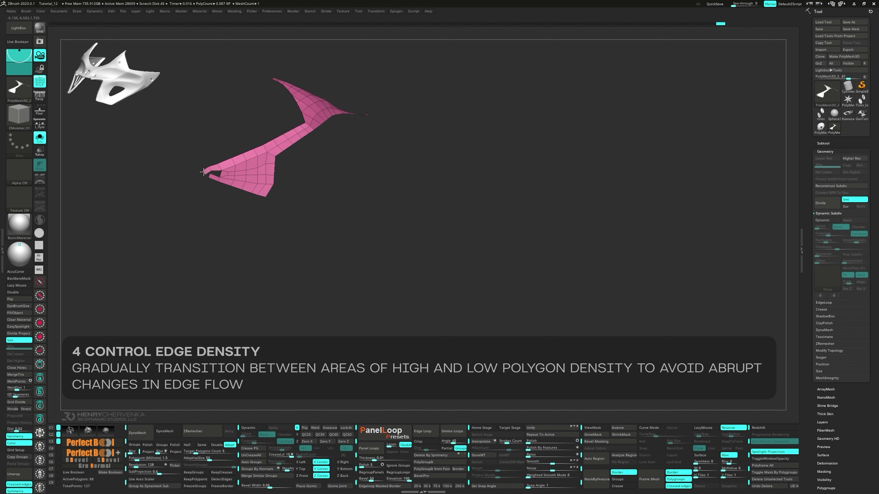
left_click_drag(203, 172, 203, 172)
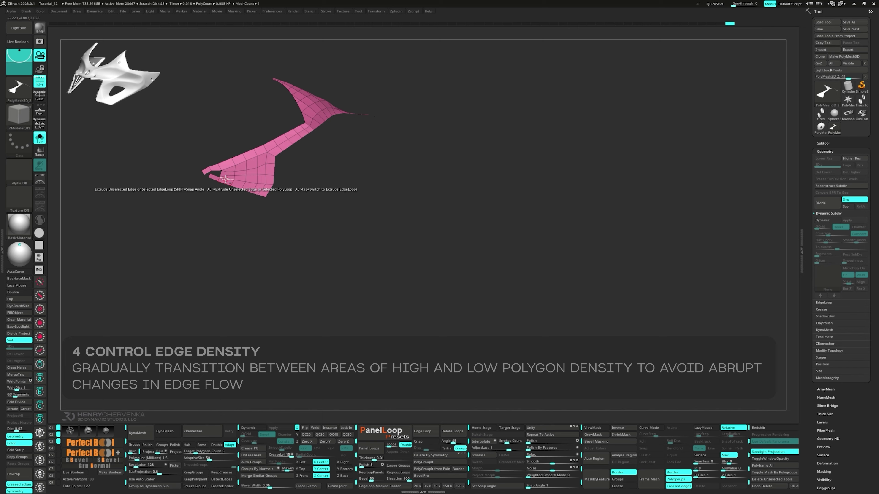
- Adjust the lower prong's end and extrude edges to fill the gap between the prongs, closing the panel's front tip
mouse_move(225, 176)
right_mouse_down("ctrl")
mouse_move(221, 199)
mouse_move(328, 239)
right_mouse_up("ctrl")
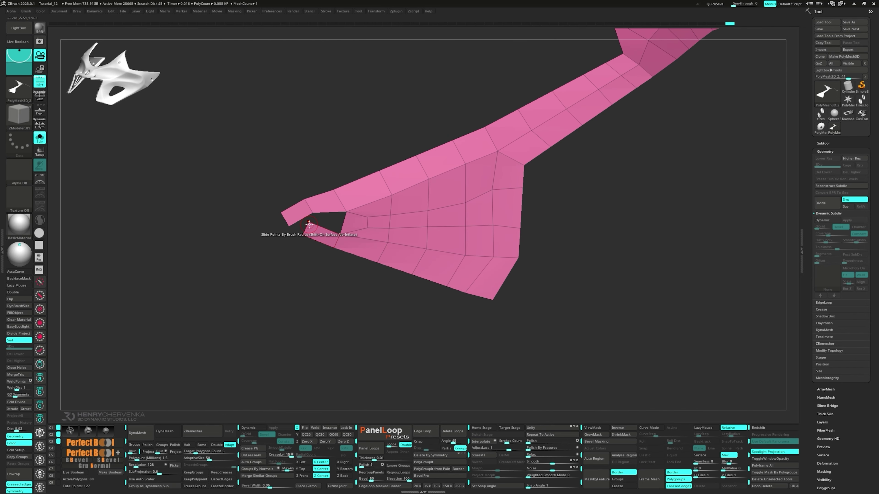
left_click_drag(309, 224, 313, 225)
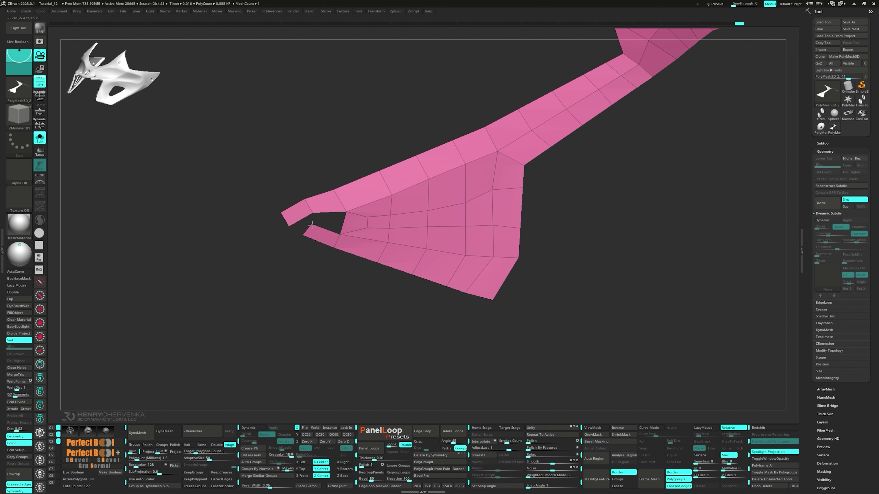
mouse_move(312, 225)
left_mouse_down()
mouse_move(322, 227)
mouse_move(319, 211)
mouse_move(306, 229)
left_mouse_up()
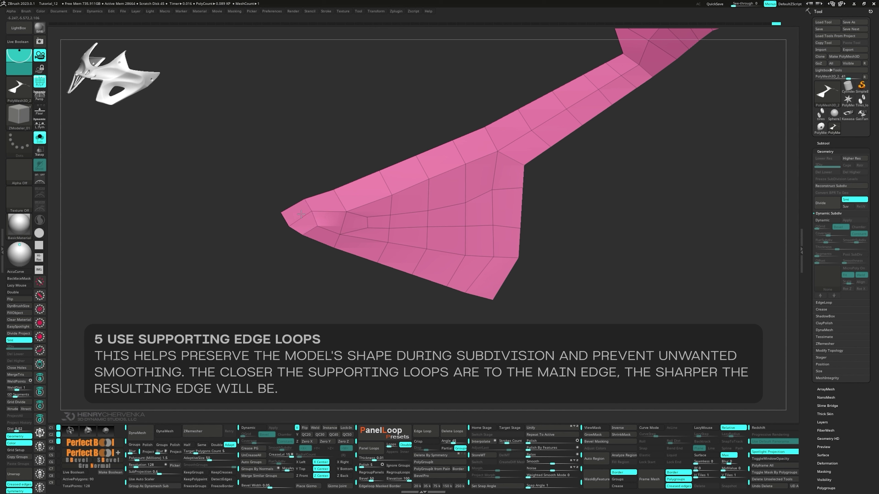
left_click_drag(319, 224, 313, 214)
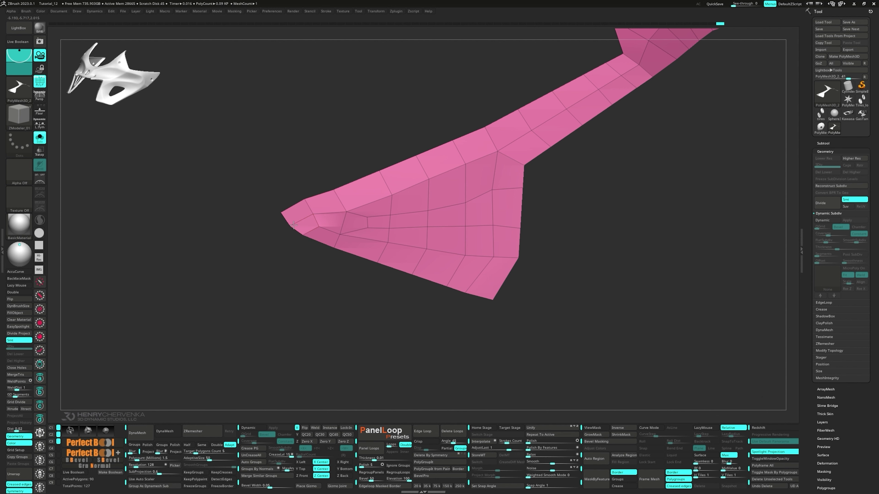
- Slide the inner points behind the front tip into an even flow, and refine the tip with the ZModeler point Move action
mouse_move(346, 212)
left_mouse_down()
mouse_move(342, 235)
mouse_move(314, 239)
left_mouse_up()
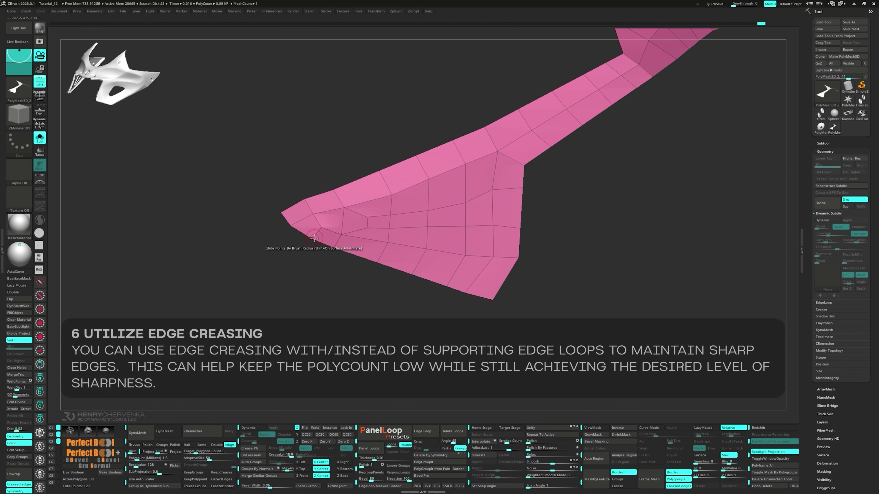
key("f")
key("f")
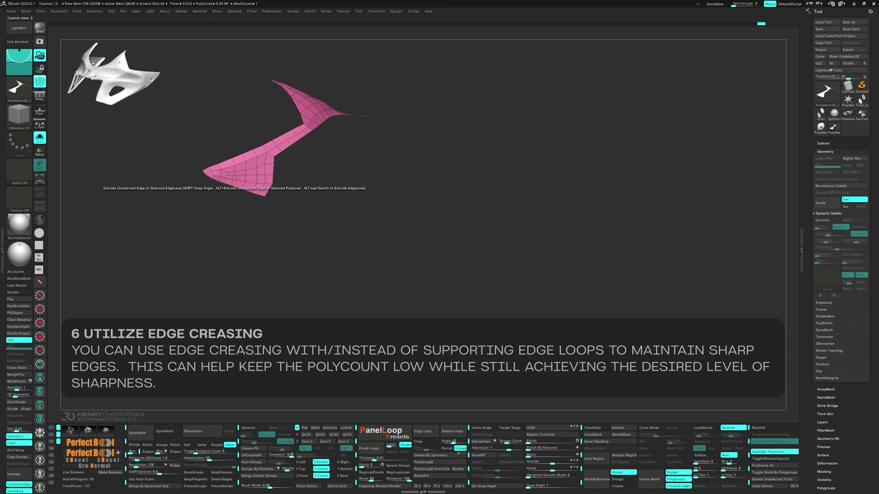
key("space")
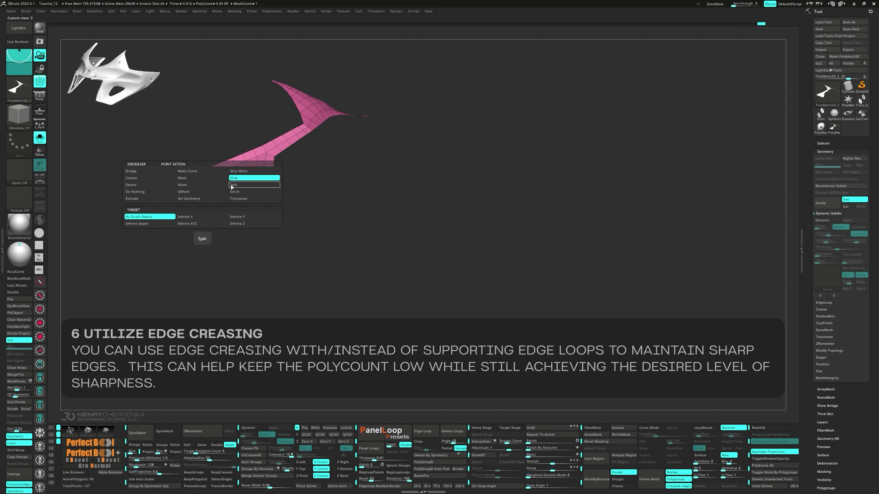
left_click(199, 187)
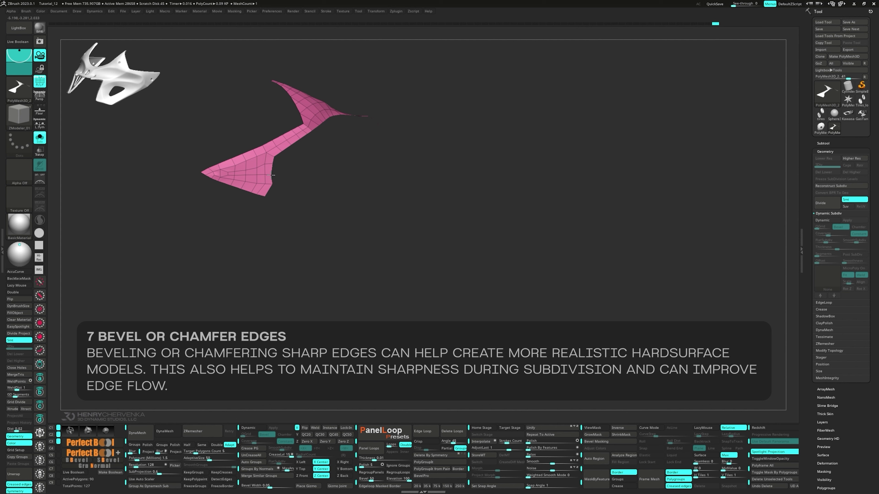
- Assign a new polygroup to all polygons of the arm connecting the front panel to the rear body
right_click_drag(288, 139, 381, 153)
right_click_drag(239, 139, 330, 137, "ctrl")
right_click_drag(331, 137, 365, 187, "alt")
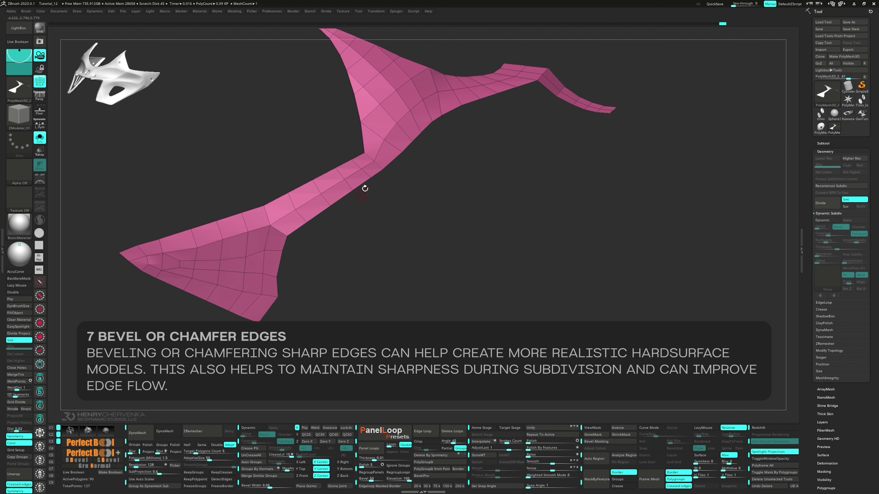
key("space")
left_click(363, 211)
mouse_move(365, 162)
left_mouse_down("alt")
mouse_move(292, 216)
mouse_move(284, 210)
mouse_move(374, 168)
left_mouse_up("alt")
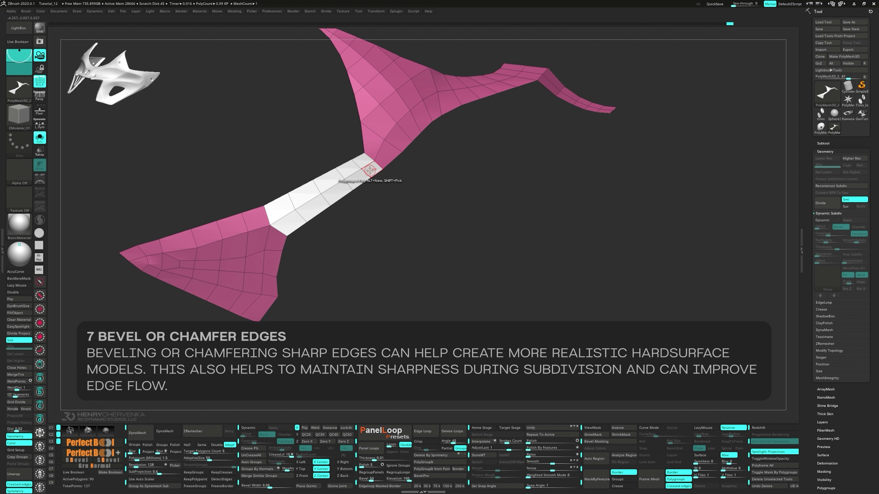
left_click(368, 170)
- Hide the connecting arm, give the two remaining parts separate polygroups with Auto Groups, and unhide the whole mesh
right_click_drag(292, 224, 330, 185, "alt")
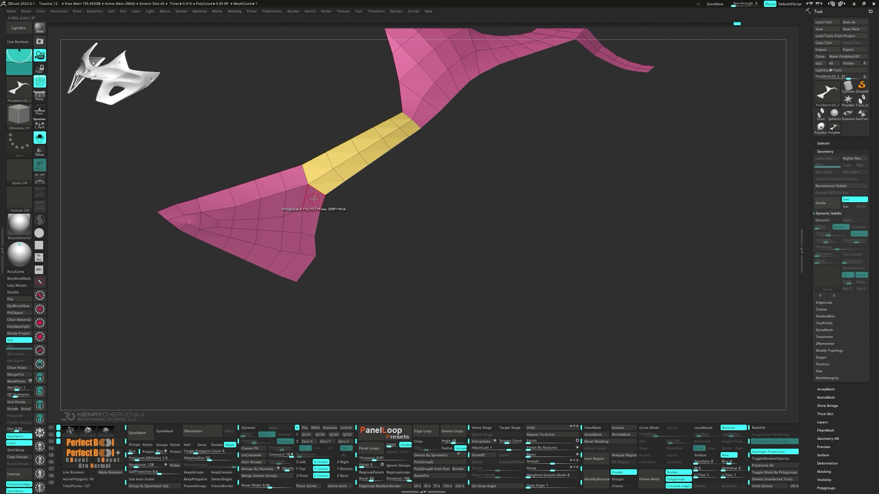
left_click(302, 209, "ctrl+shift")
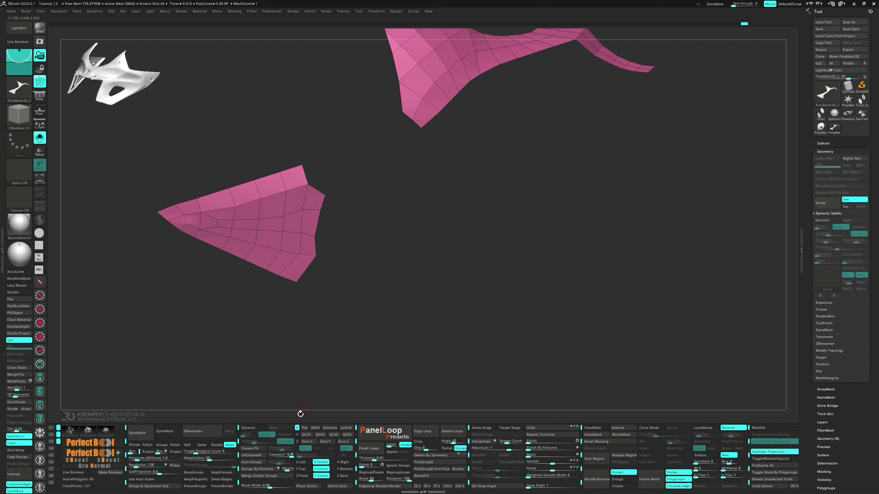
left_click(258, 463)
left_click(392, 313, "ctrl+shift")
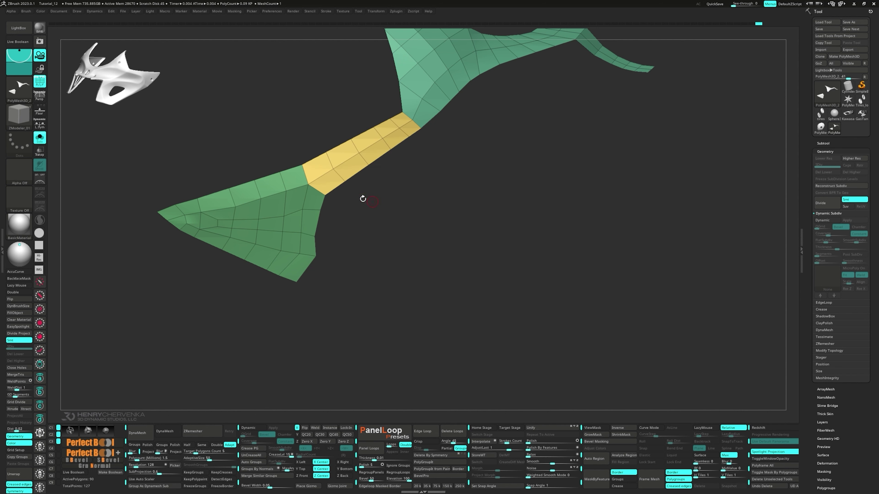
- Isolate the yellow arm polygroup, and mask the rest of the mesh with all parts shown again
left_click_drag(362, 198, 297, 215)
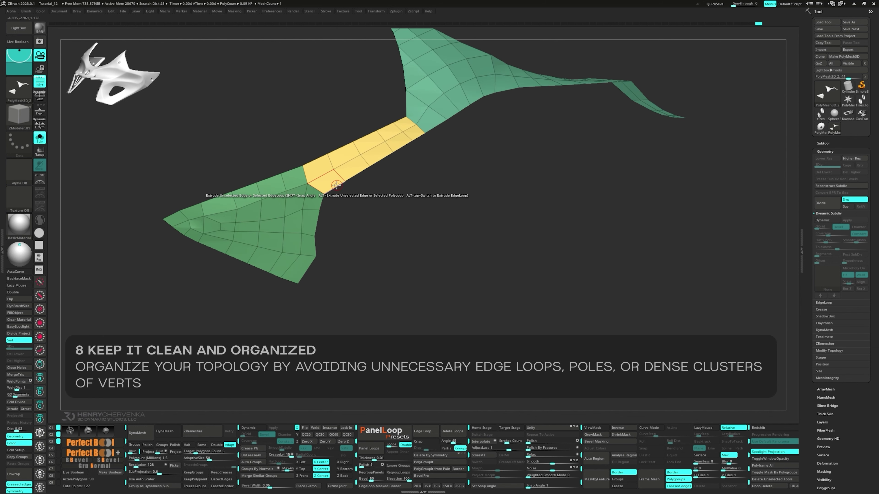
left_click(377, 163, "ctrl+shift")
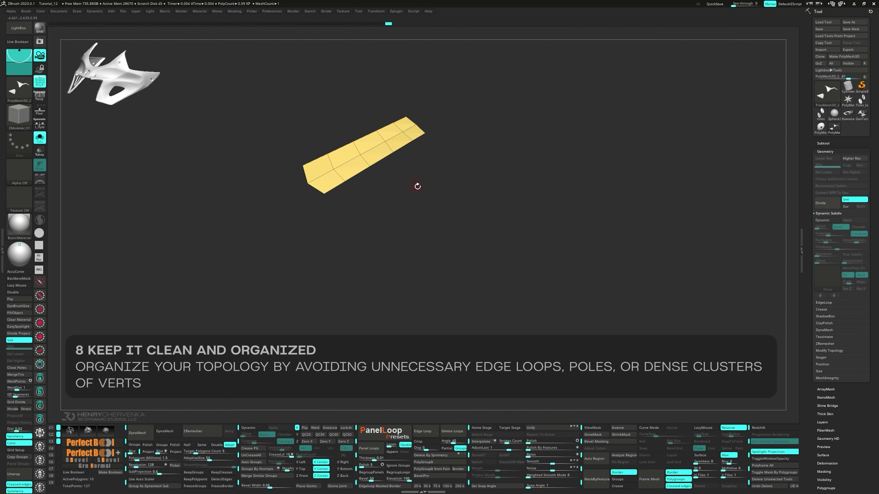
left_click_drag(425, 190, 463, 235, "ctrl+shift")
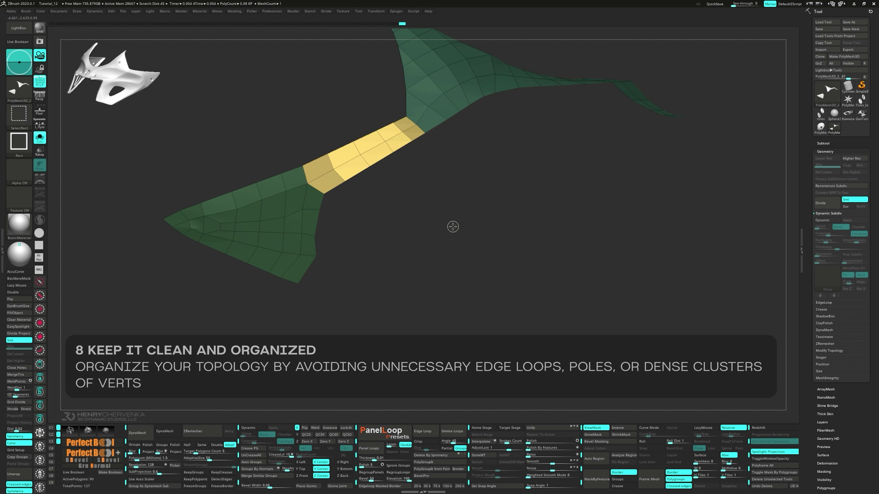
- Place the gizmo on the unmasked yellow arm, lower its falloff with Focal Shift, raise the arm into an arch, and clear the mask
key("w")
left_click(359, 152, "alt")
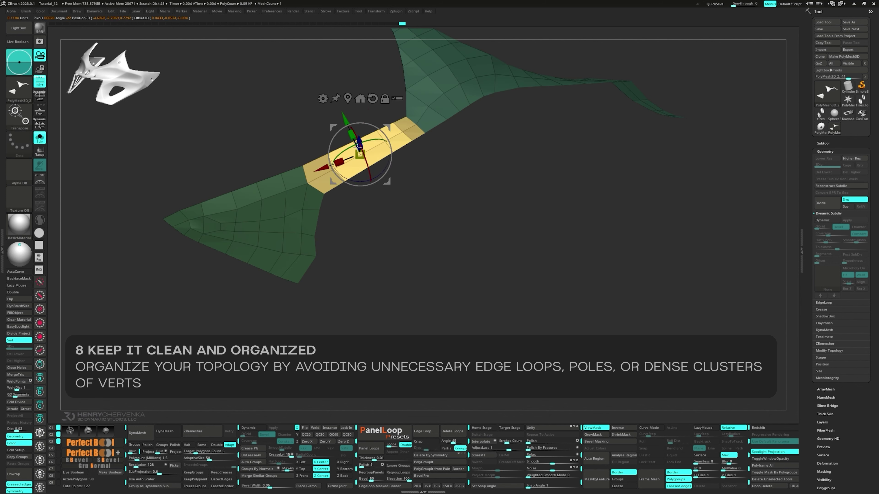
right_click_drag(362, 175, 354, 138)
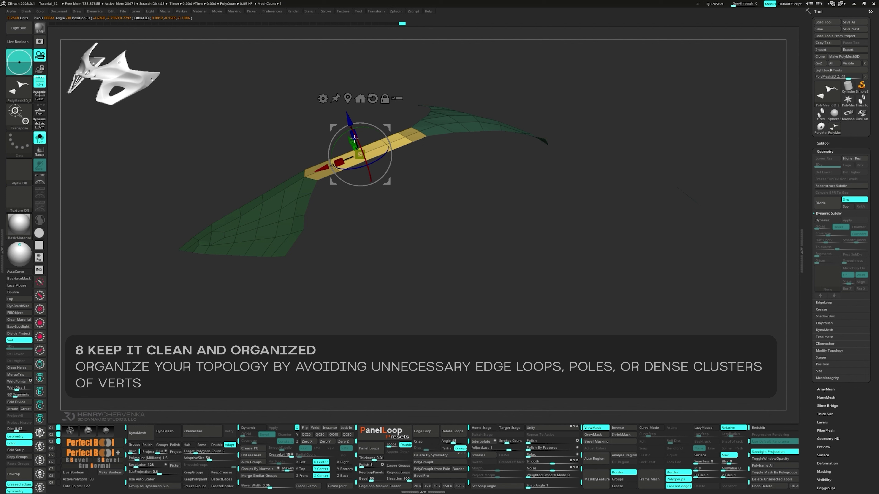
key("space")
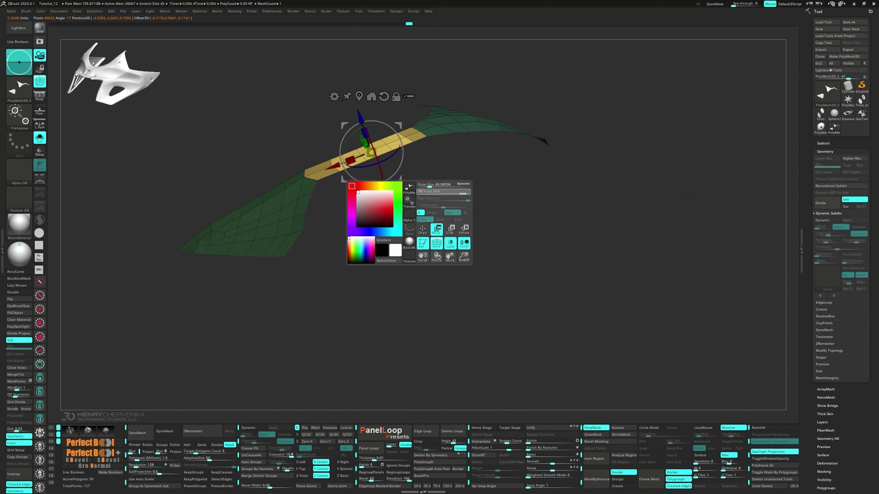
mouse_move(421, 164)
right_mouse_down()
mouse_move(439, 197)
mouse_move(425, 177)
right_mouse_up()
left_click_drag(354, 129, 349, 113)
key("ctrl+z")
key("space")
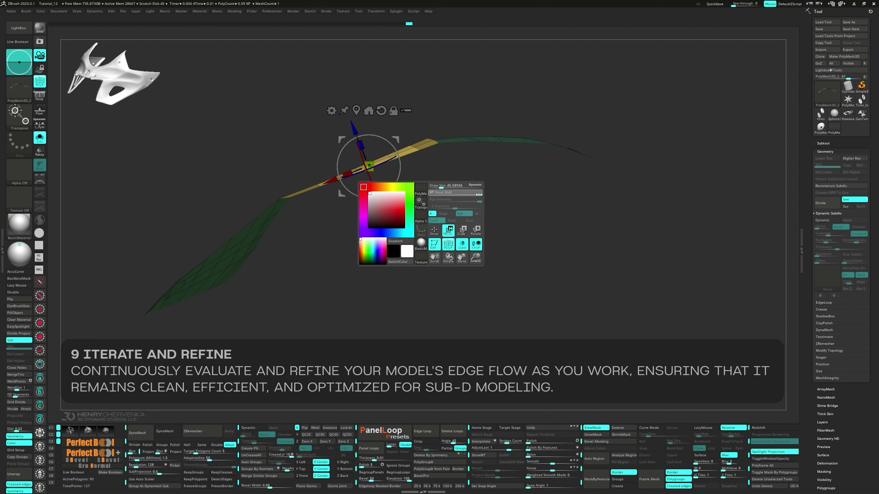
left_click_drag(351, 125, 335, 87)
right_click_drag(256, 139, 365, 161)
left_click_drag(419, 177, 435, 186, "ctrl")
- Move an edge loop of the arm near the front panel with the ZModeler edge action Move Infinite Radius to even out the arch
key("q")
right_click_drag(435, 186, 384, 194)
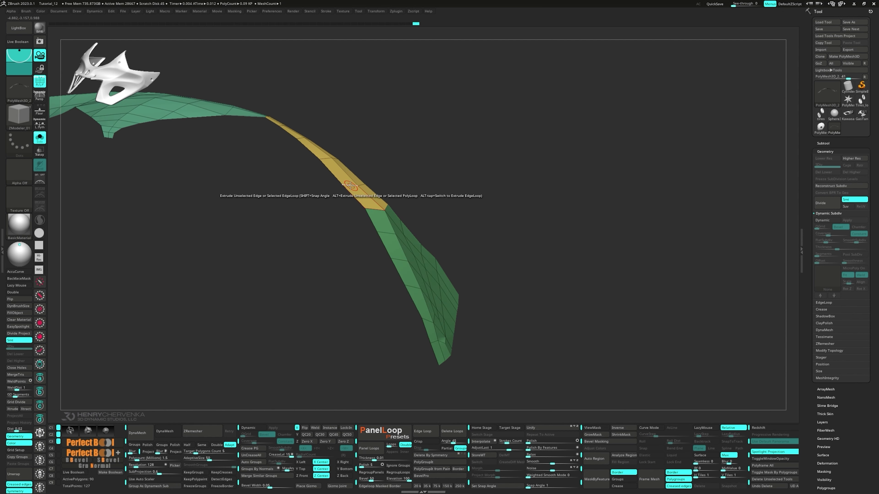
key("space")
left_click(343, 214)
left_click(338, 234)
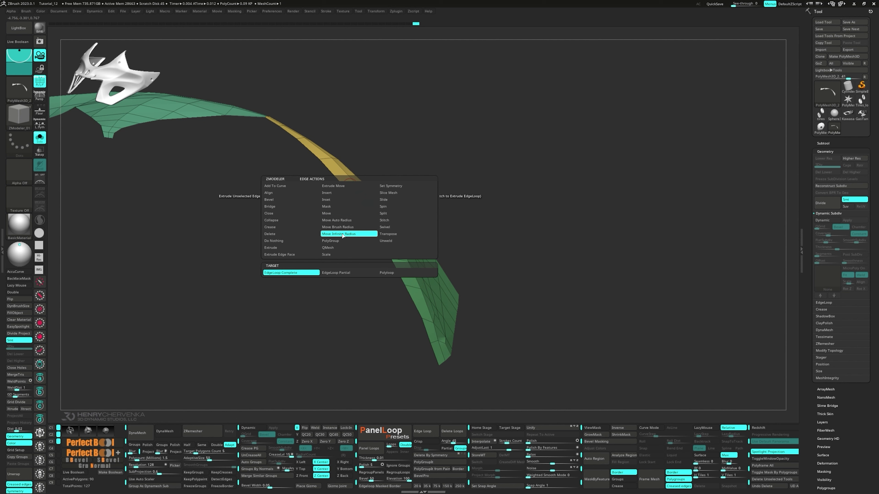
left_click_drag(351, 185, 353, 183)
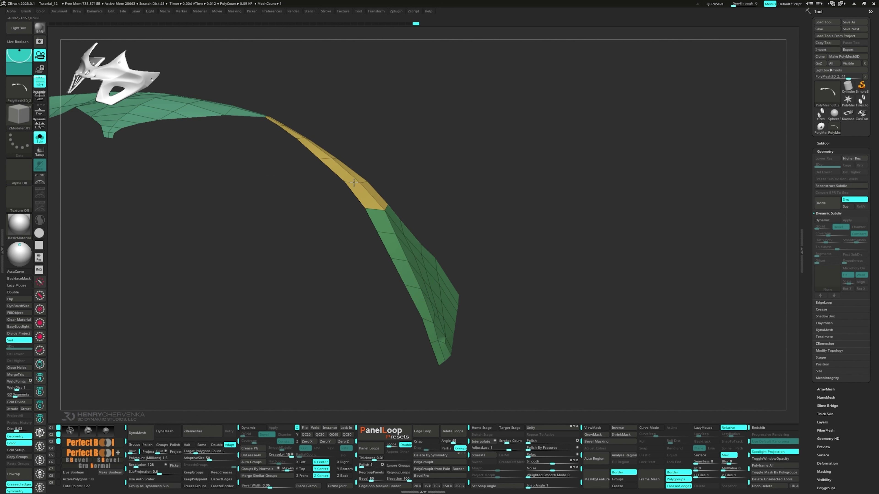
right_click_drag(354, 182, 300, 180)
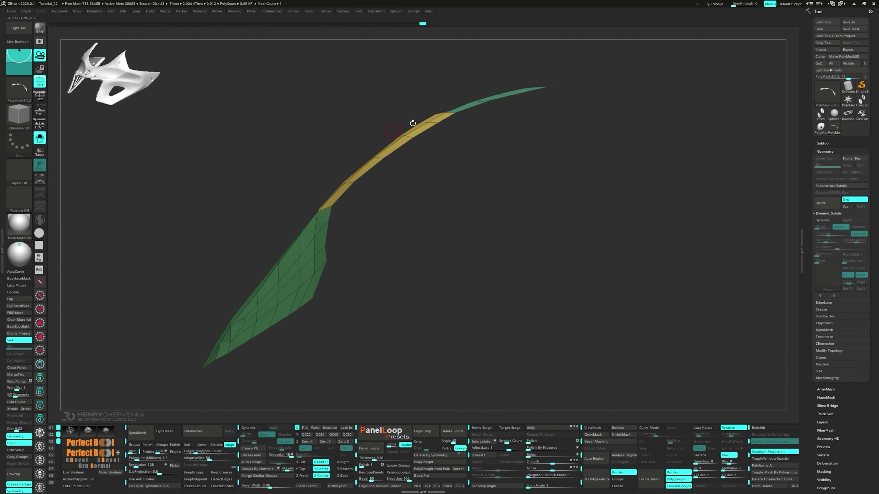
mouse_move(412, 123)
right_mouse_down()
mouse_move(399, 189)
mouse_move(408, 169)
mouse_move(303, 181)
mouse_move(330, 210)
mouse_move(311, 202)
mouse_move(332, 211)
right_mouse_up()
- Mask everything except the front panel's inner polygons, and smooth them with Polish By Features
key("ctrl+shift")
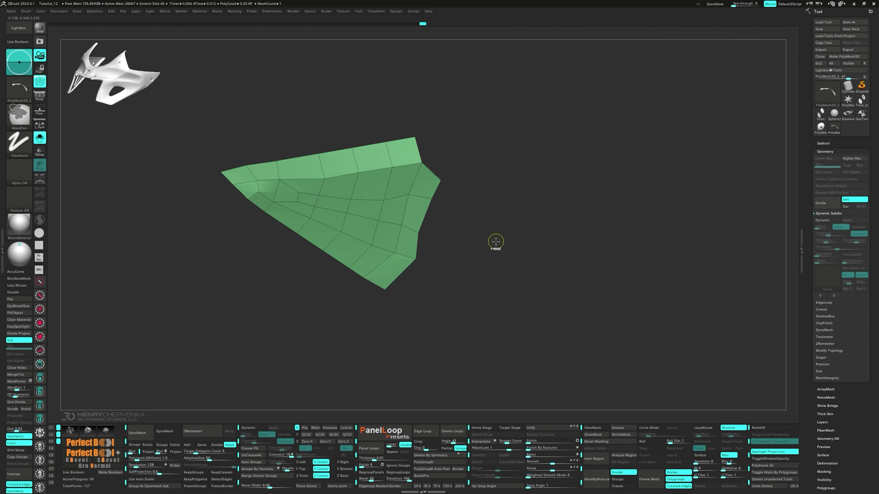
left_click(529, 288, "ctrl+shift")
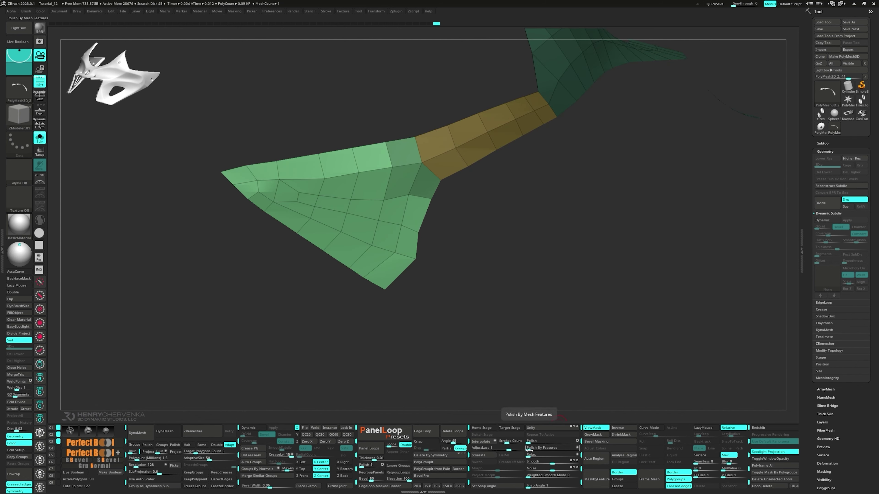
left_click_drag(528, 449, 588, 448)
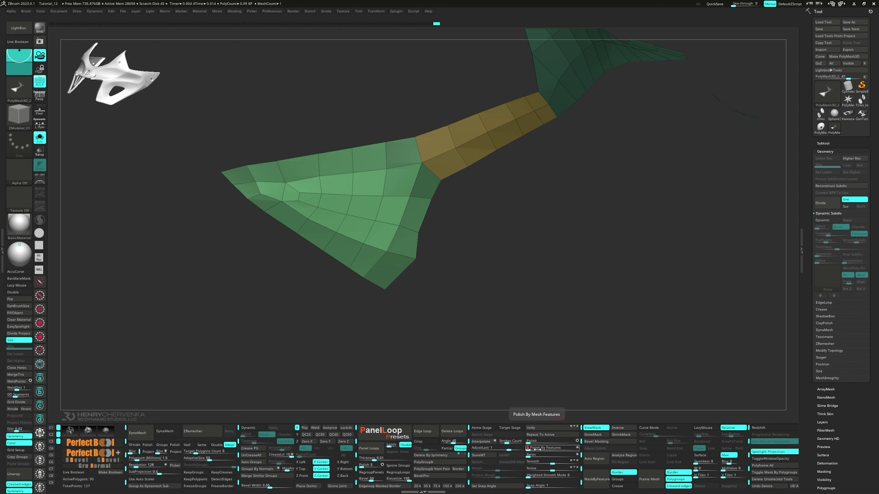
- Bulge the front panel's unmasked inner area with the gizmo using an adjusted Focal Shift, and clear the mask
left_click_drag(471, 329, 461, 265)
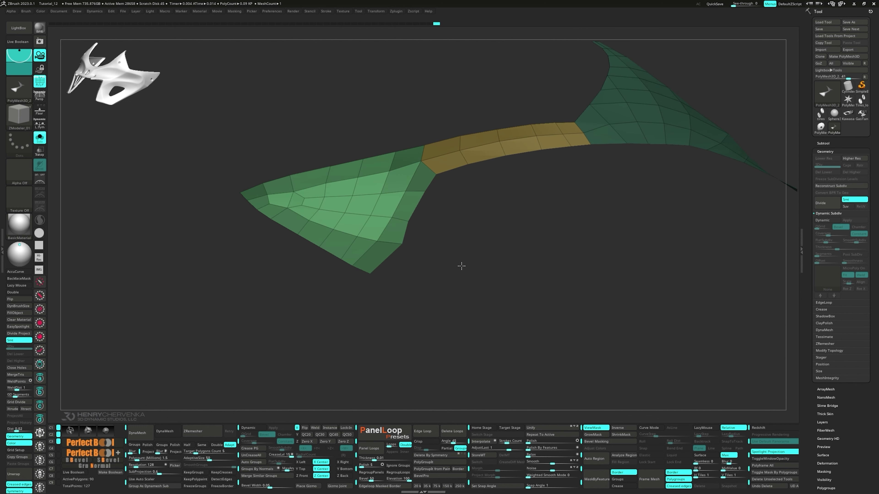
key("w")
left_click(344, 212)
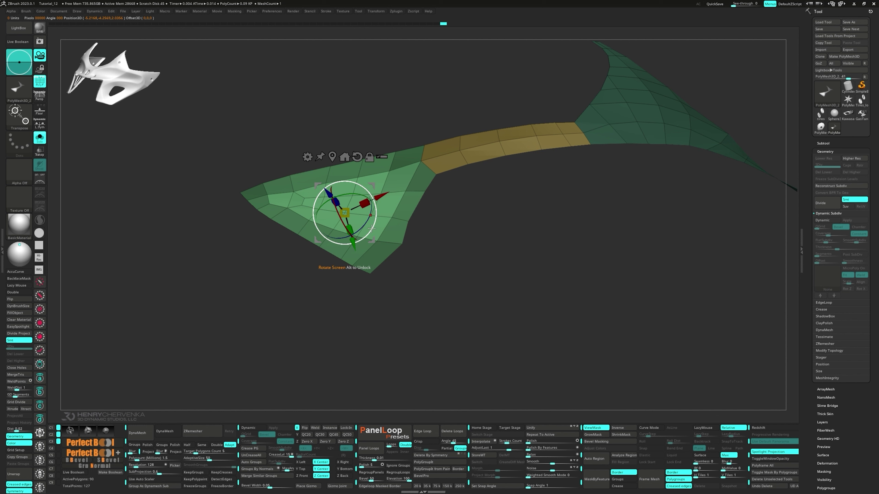
left_click_drag(379, 207, 449, 230)
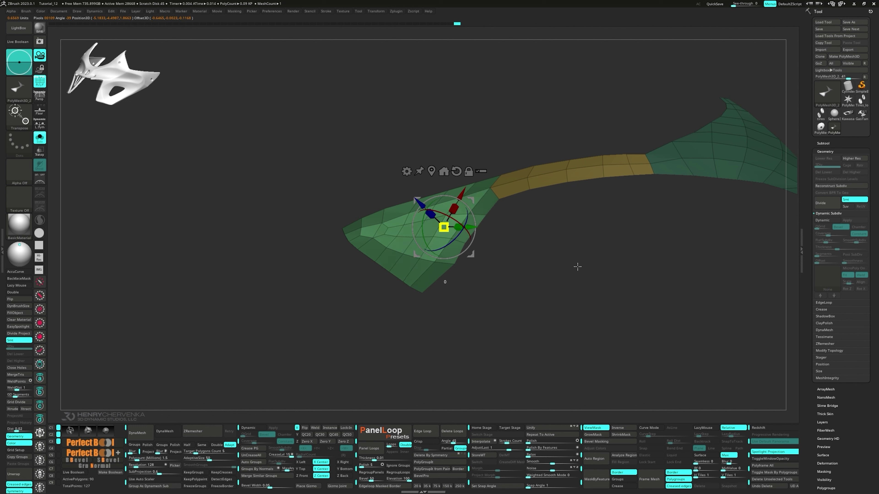
key("space")
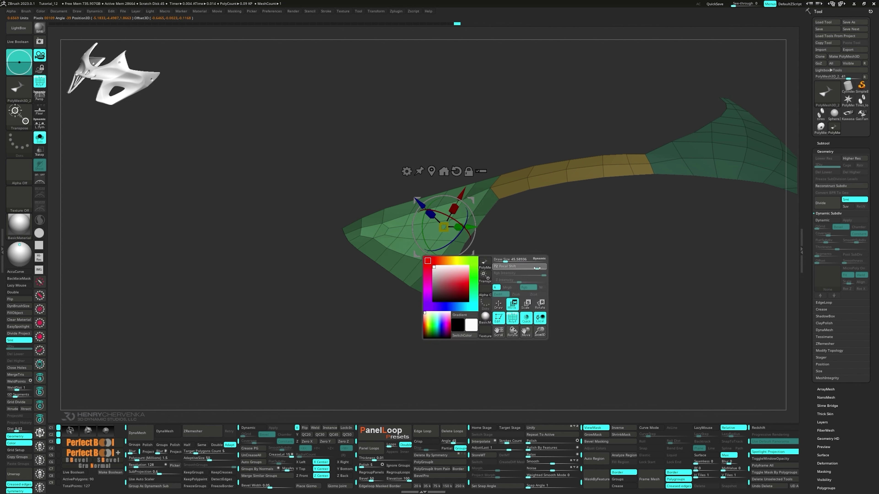
left_click_drag(536, 268, 467, 251)
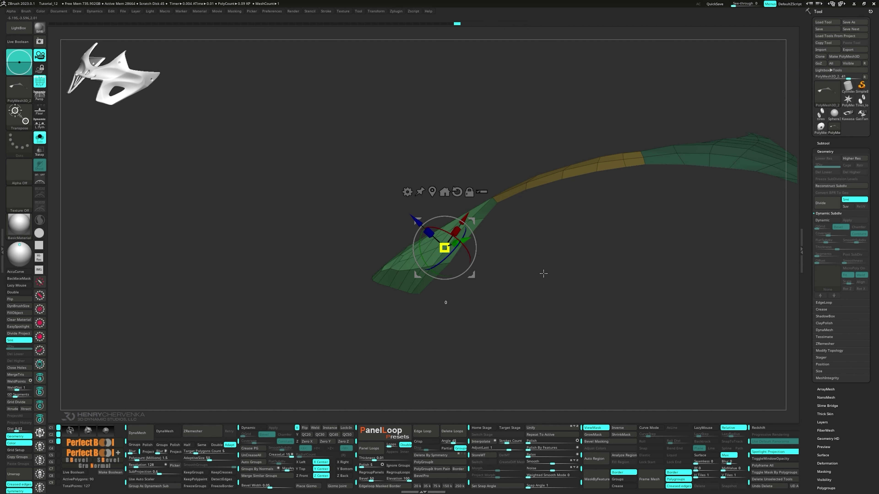
left_click_drag(543, 274, 367, 290)
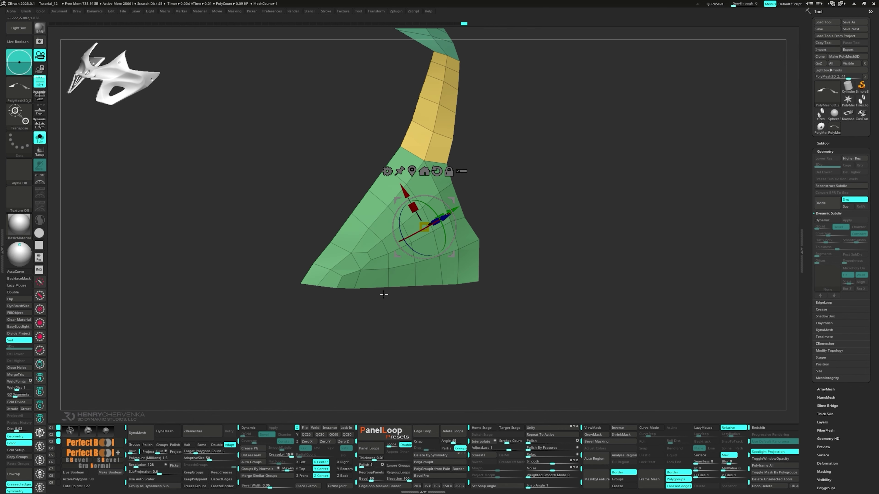
key("3")
key("q")
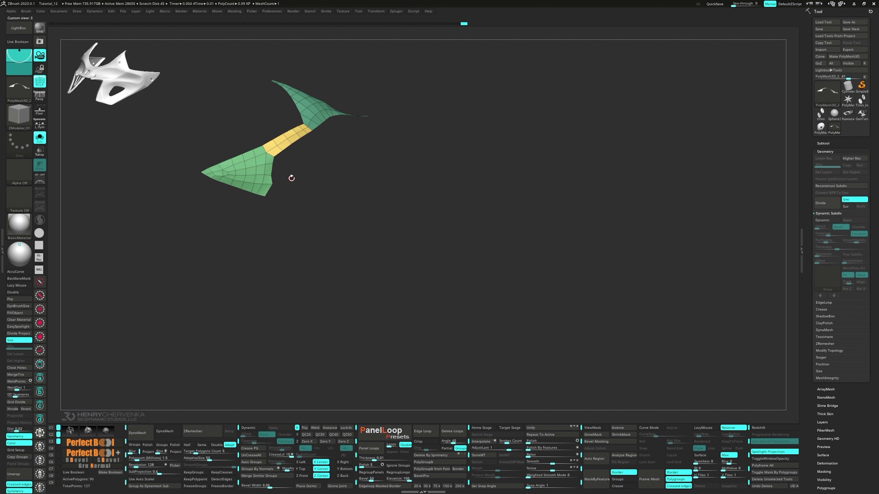
- Choose the Move Infinite Depth brush, and polish the front panel's inner polygons with its border and the rest of the mesh masked
key("b")
left_click(372, 119)
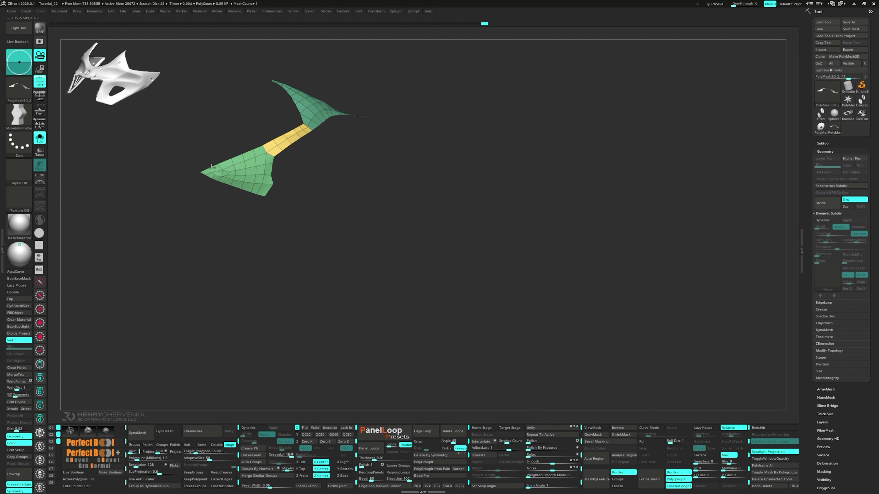
right_click_drag(246, 161, 307, 202)
left_click(307, 202, "ctrl+shift")
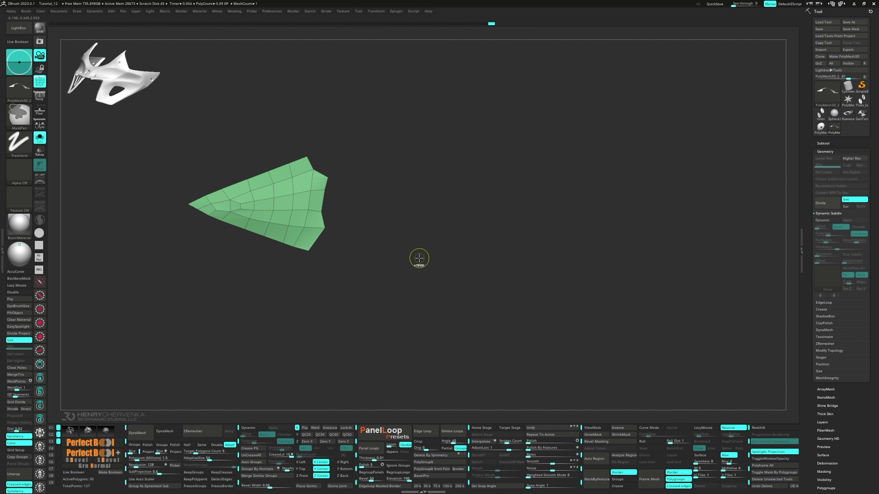
left_click(477, 277, "ctrl+shift")
left_click(484, 285, "ctrl+shift")
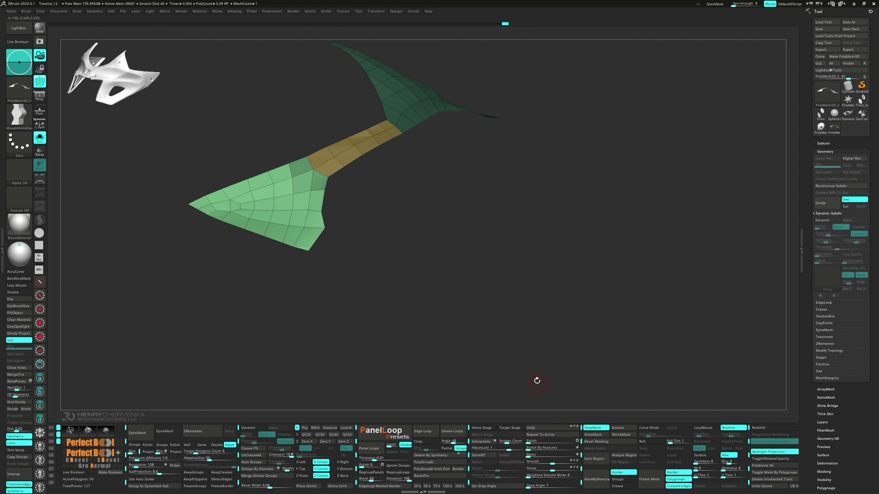
left_click(601, 482)
right_click_drag(390, 308, 531, 381)
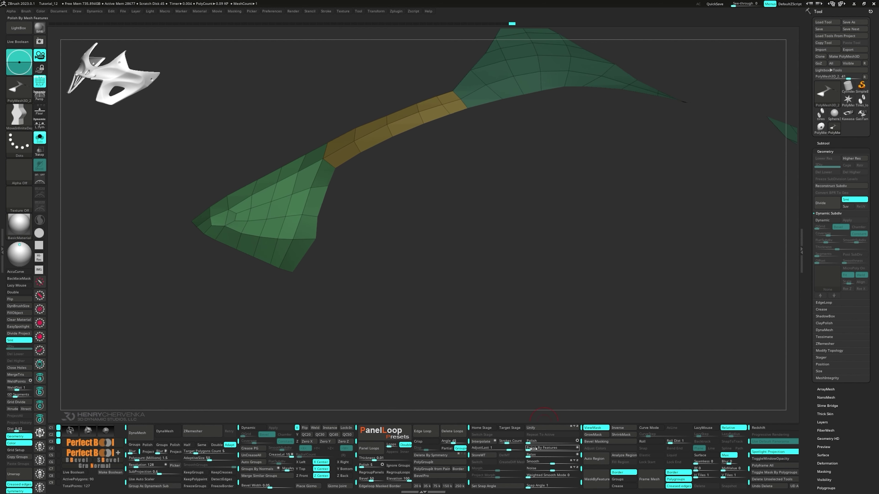
right_click_drag(389, 298, 355, 267)
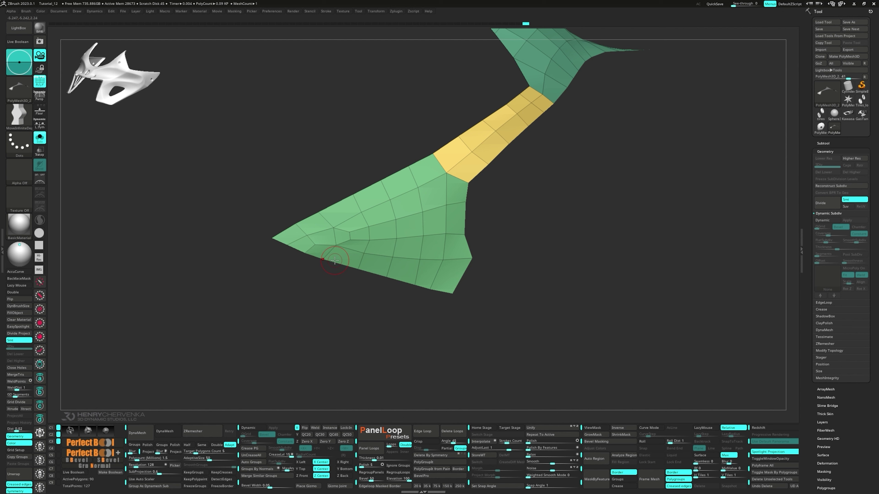
- Delete the small polygons around the pole behind the front tip with the ZModeler polygon action Delete
key("space")
left_click(384, 164)
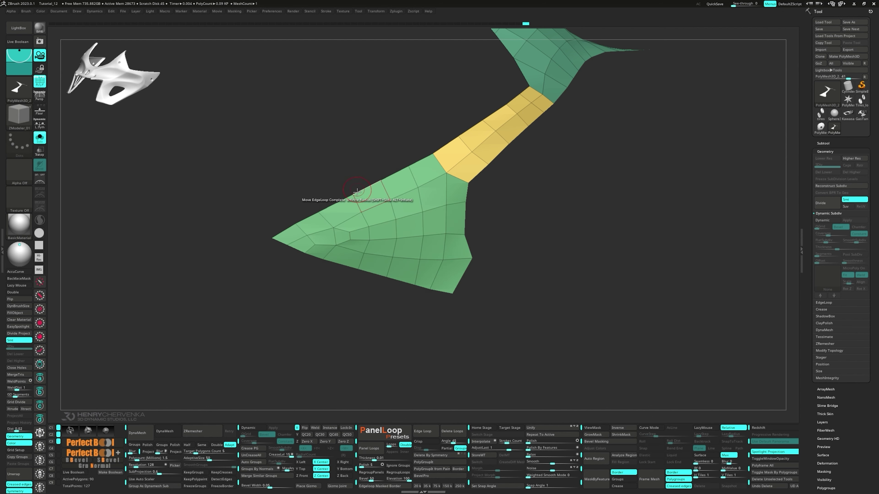
mouse_move(357, 186)
right_mouse_down()
mouse_move(356, 220)
mouse_move(331, 243)
right_mouse_up()
key("space")
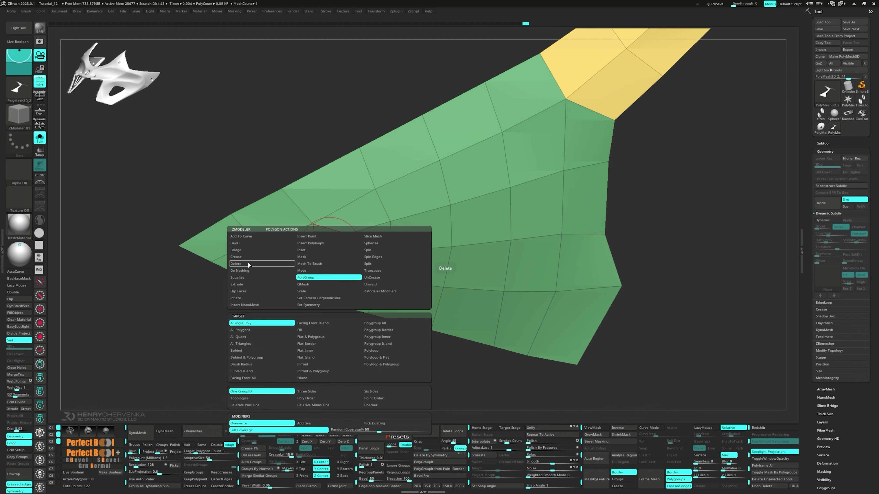
left_click(248, 264)
left_click(292, 256)
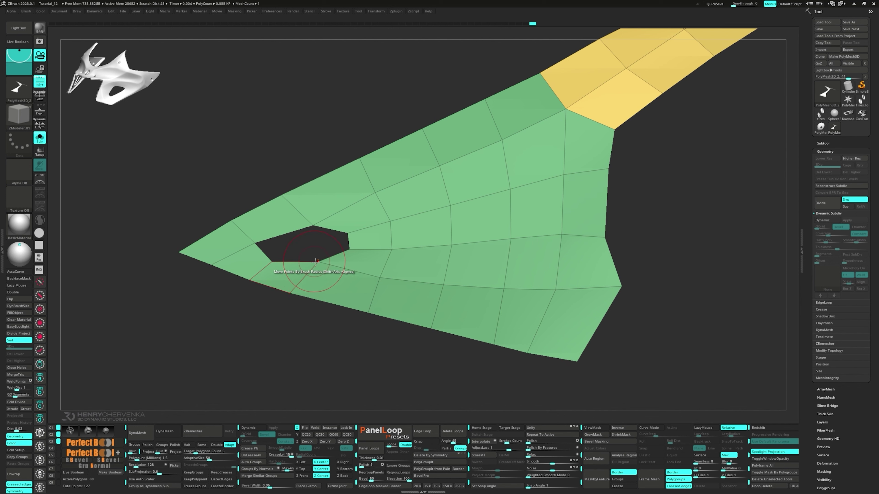
- Slide the hole's lower point toward the outer edge, and insert a single edge loop across the hole's upper front edge
key("space")
left_click(304, 266)
left_click_drag(318, 262, 313, 272)
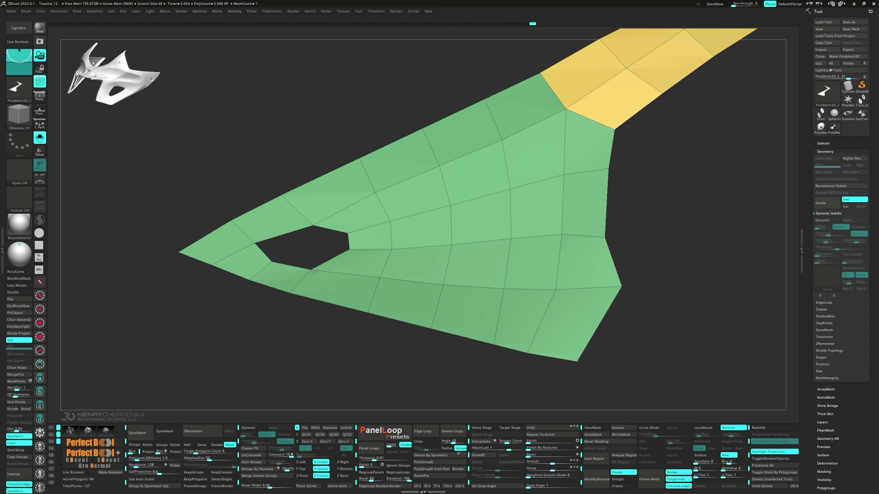
key("space")
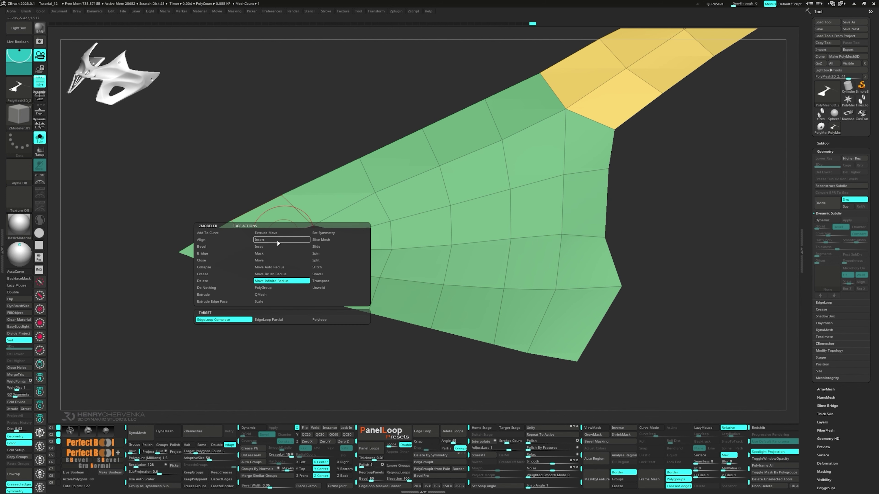
left_click(285, 238)
left_click(284, 234)
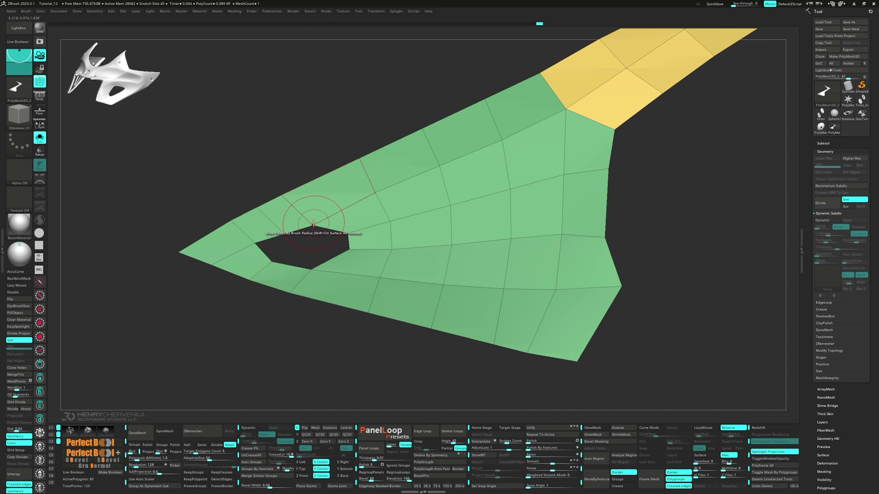
- Extrude the rear border edges of the hole inward with the ZModeler edge action Extrude
key("space")
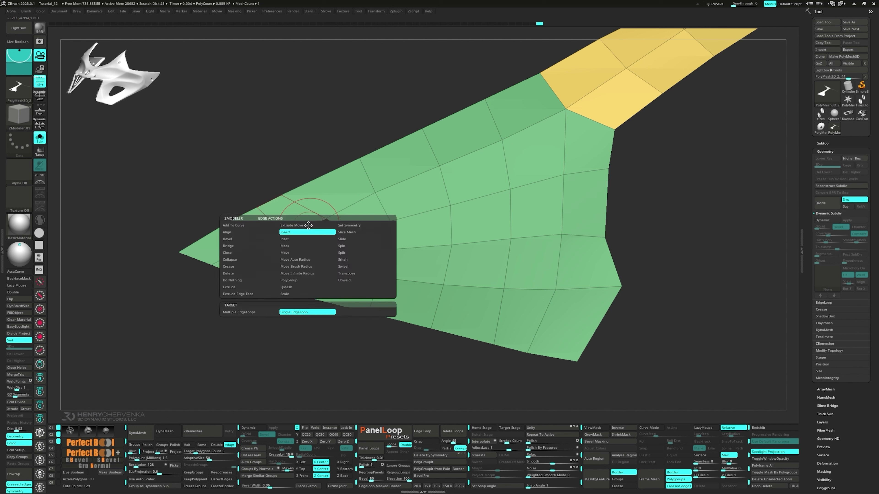
left_click(237, 286)
mouse_move(313, 236)
left_mouse_down()
mouse_move(320, 259)
mouse_move(307, 246)
left_mouse_up()
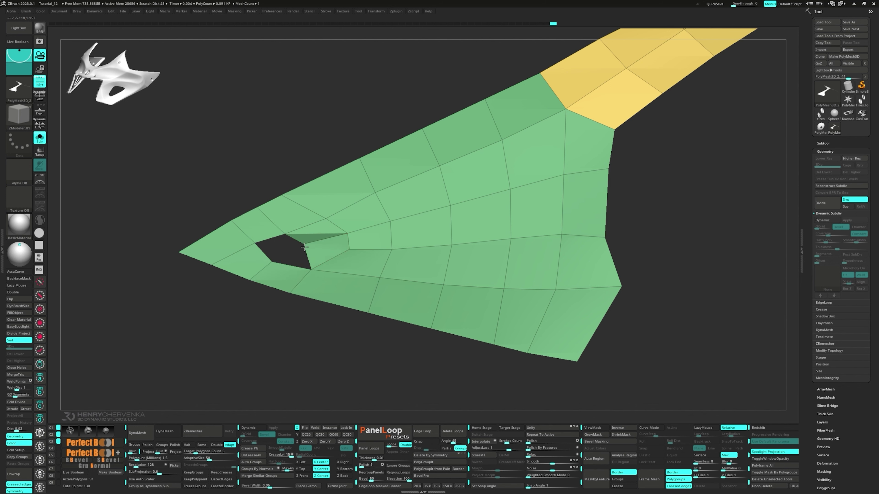
- Close the hole by stitching its border points together, and stitch the adjacent outer point to the front tip
key("space")
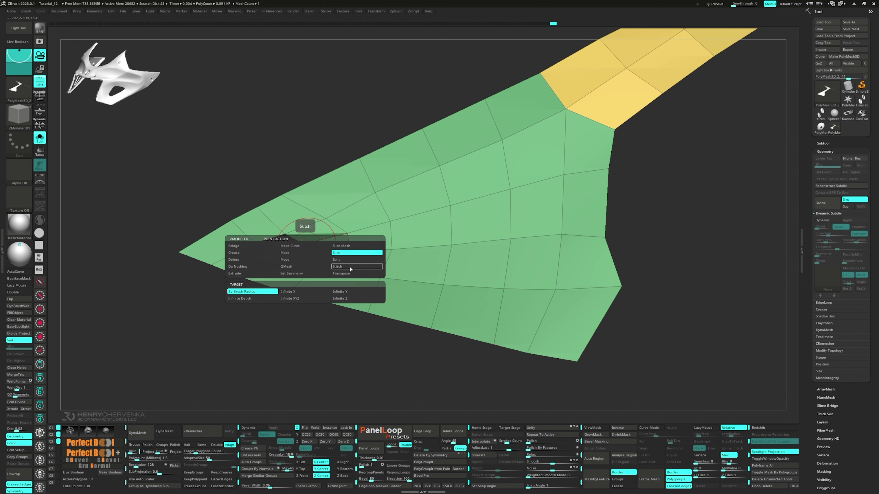
left_click(286, 259)
left_click(273, 262)
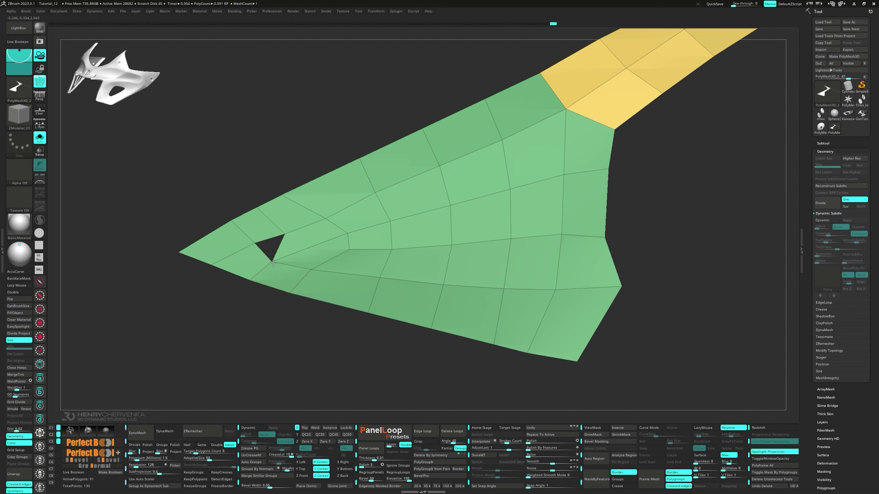
right_click_drag(277, 262, 272, 240)
left_click_drag(274, 237, 251, 250)
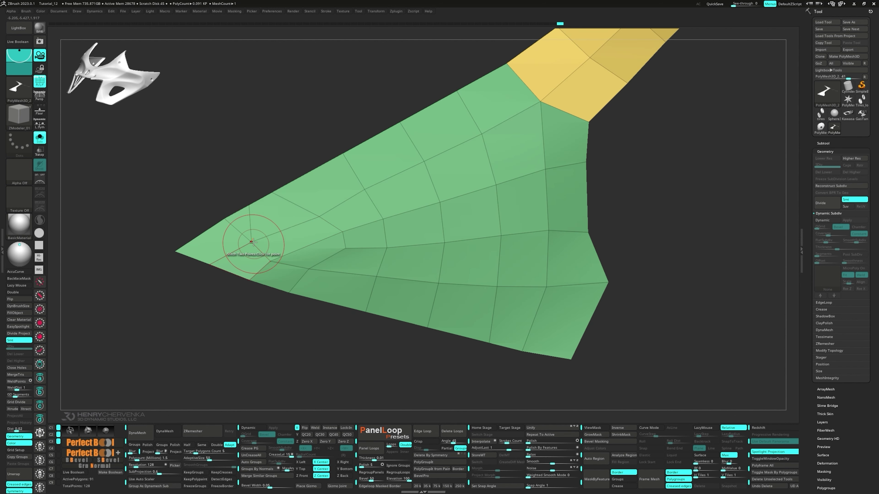
left_click_drag(226, 220, 176, 250)
right_click_drag(177, 250, 356, 273)
right_click_drag(357, 273, 328, 256, "alt")
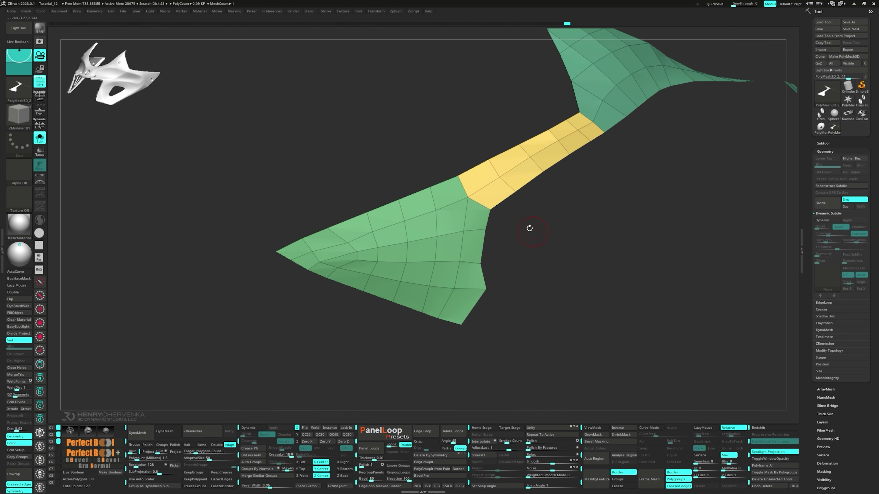
- Mask everything except the interior of the front polygroup using MaskByFeatures, and smooth it with Polish By Features
left_click(459, 263, "ctrl+shift")
left_click_drag(558, 267, 571, 296, "ctrl+shift")
left_click(565, 298, "ctrl")
left_click(557, 300, "ctrl+shift")
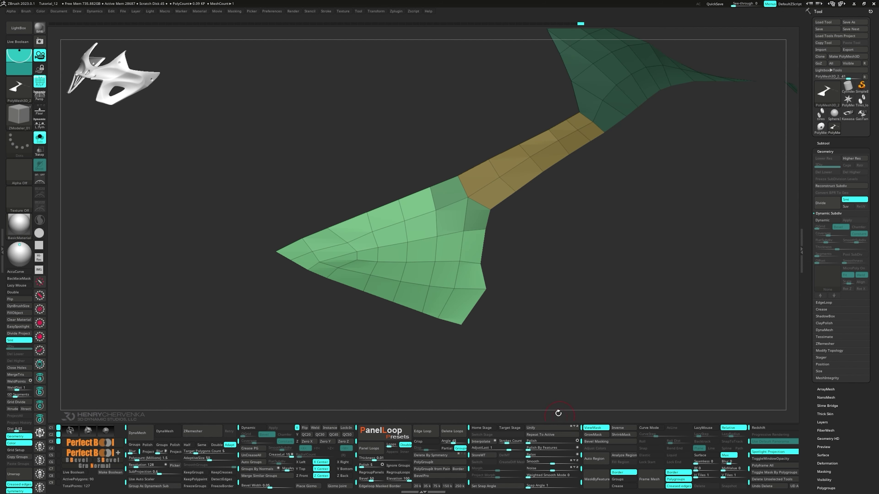
left_click(595, 479)
left_click_drag(529, 451, 539, 451)
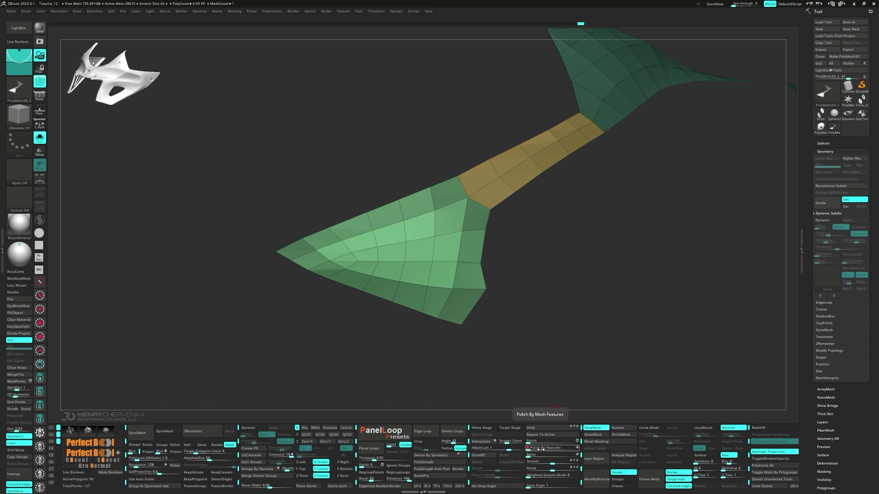
- Adjust the points along the outer edge behind the front tip to even out the surrounding polygon flow
right_click_drag(480, 333, 354, 191)
key("shift+f")
key("shift+1")
key("shift+f")
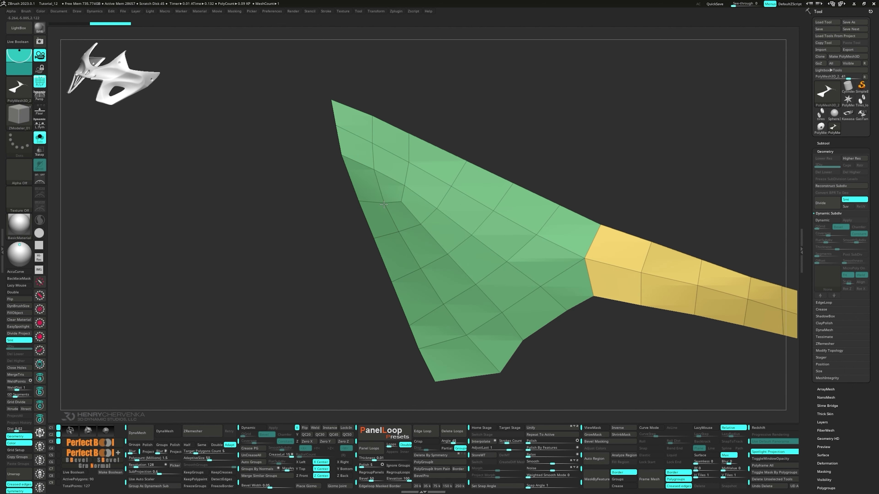
left_click_drag(345, 159, 377, 172)
left_click_drag(337, 127, 340, 141)
right_click_drag(346, 149, 384, 226)
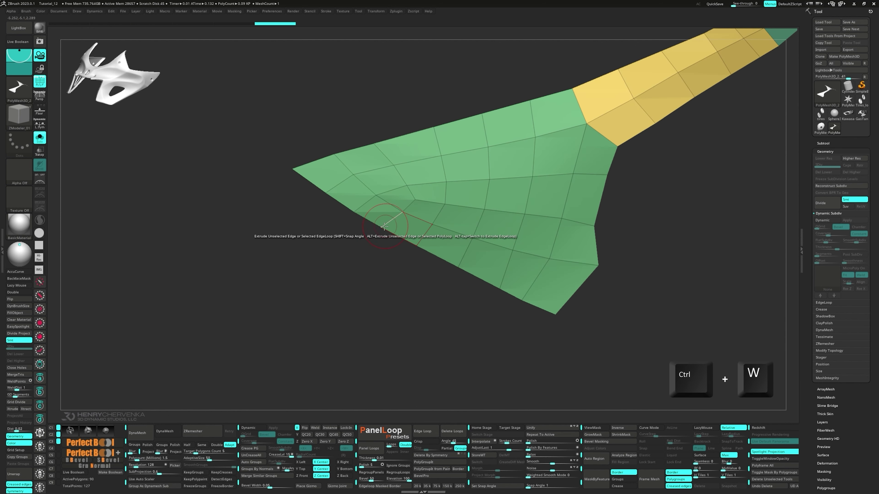
left_click_drag(384, 227, 359, 212)
mouse_move(359, 212)
right_mouse_down()
mouse_move(428, 204)
mouse_move(459, 244)
mouse_move(471, 237)
mouse_move(429, 229)
right_mouse_up()
- Merge the whole mesh into a single polygroup and check the shape from the stored custom views
key("ctrl+w")
key("shift+f")
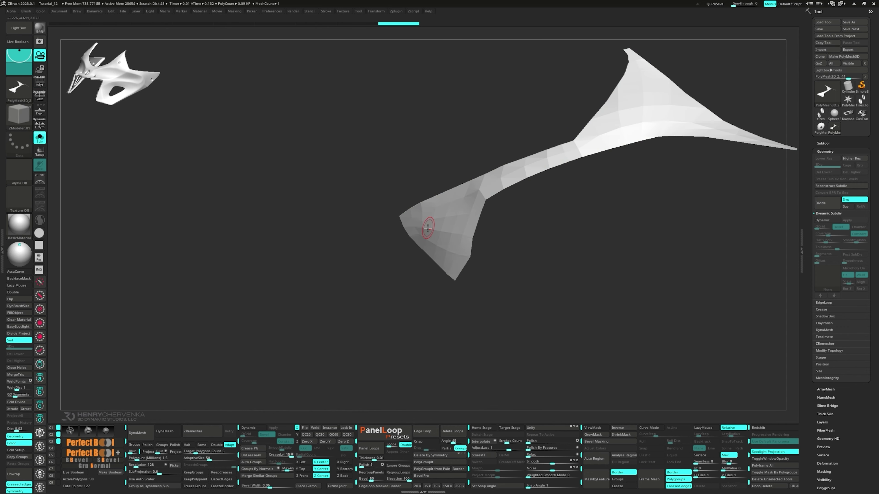
key("shift+grave")
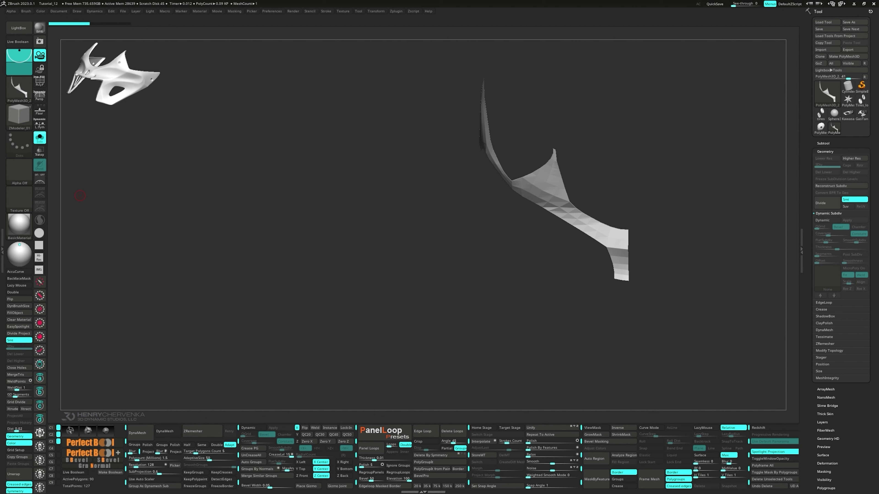
key("shift+grave")
key("shift+f")
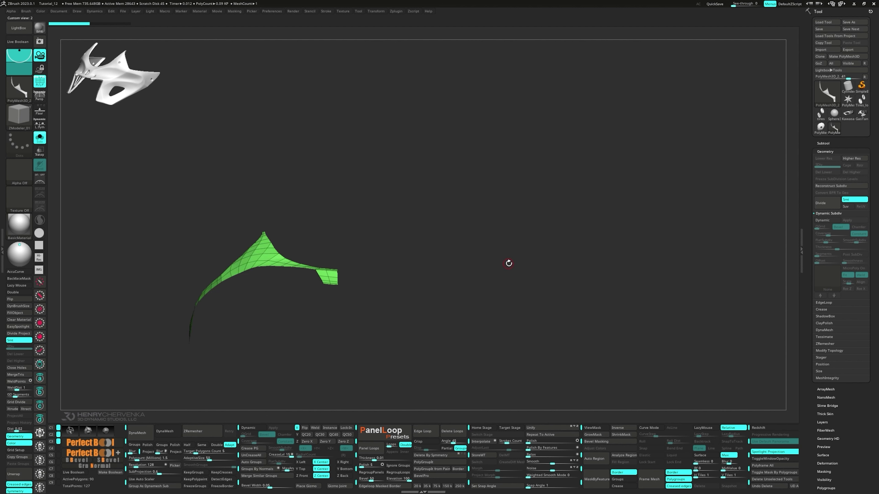
- Extrude the front section's lower rear edge backward into a long strip and move its masked-off end sideways
key("shift+grave")
left_click_drag(271, 193, 367, 195)
left_click(367, 194, "ctrl")
key("w")
left_click(417, 78, "alt")
left_click(392, 78, "alt")
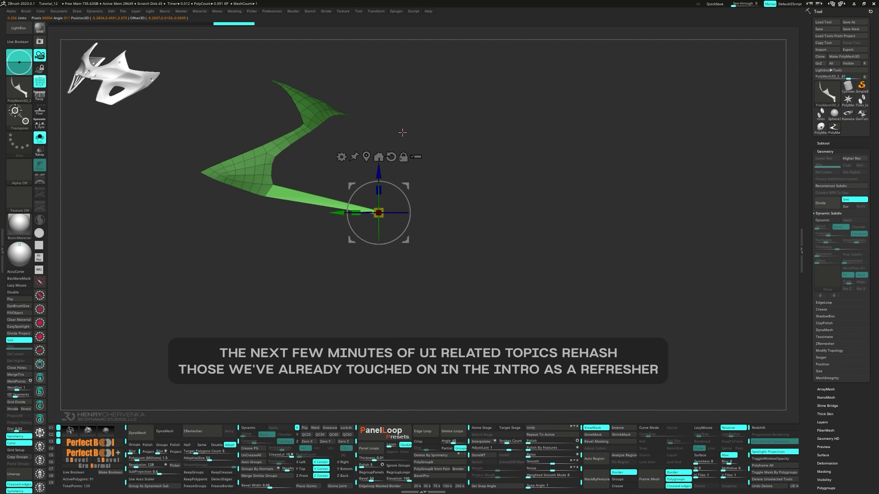
key("shift+grave")
left_click_drag(142, 359, 240, 359)
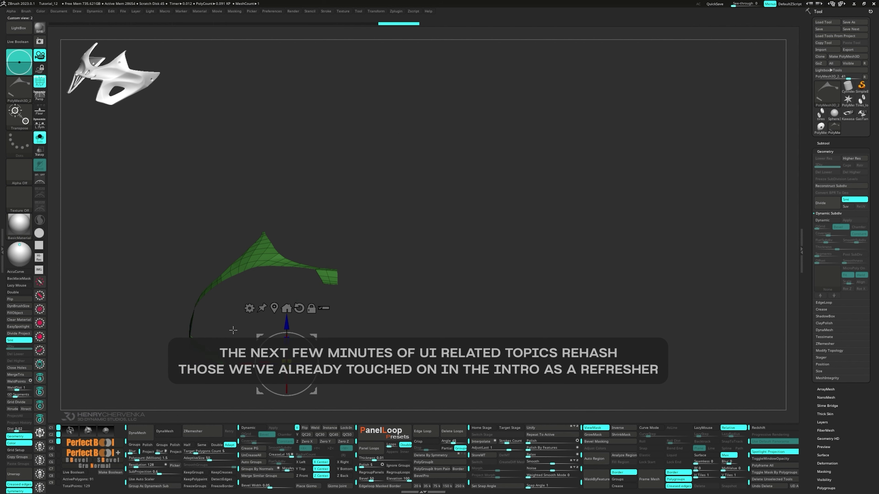
key("shift+grave")
left_click_drag(297, 291, 318, 279, "ctrl")
- Extrude a short segment from the end of the long lower strip and move the new end sideways
key("q")
left_click_drag(379, 213, 409, 203)
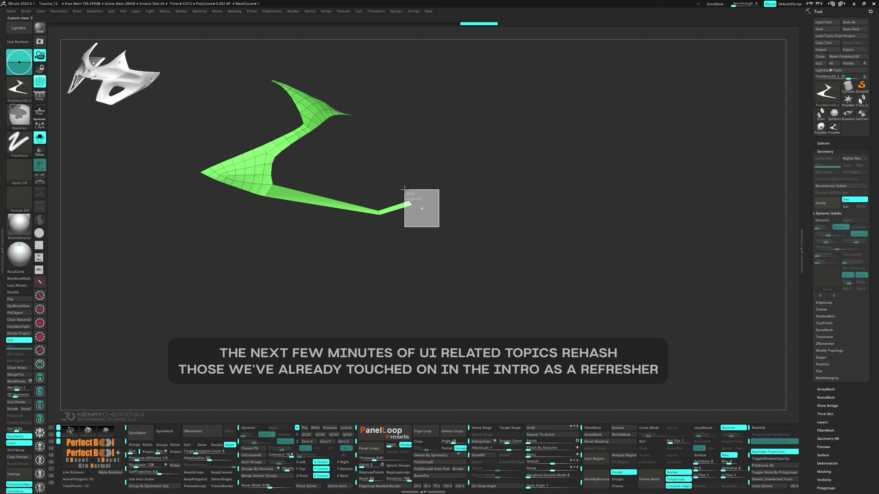
left_click(435, 204, "ctrl")
key("w")
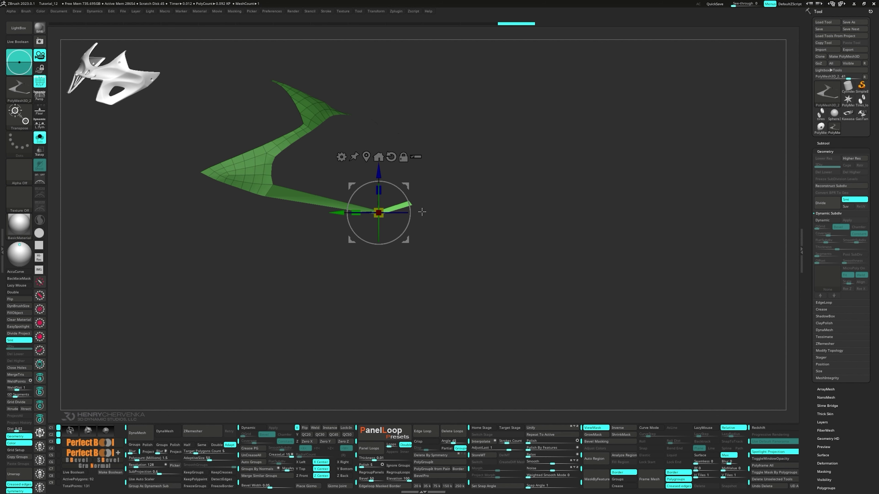
left_click(410, 203, "alt")
key("shift+grave")
left_click_drag(182, 354, 294, 355)
left_click(287, 381, "ctrl")
- Shift the corner of the lower strip and fine-tune its end position with the gizmo in both custom views
left_click_drag(217, 381, 258, 380)
left_click_drag(218, 355, 233, 378, "ctrl")
left_click(234, 379, "ctrl")
key("shift+grave")
left_click_drag(437, 231, 482, 232)
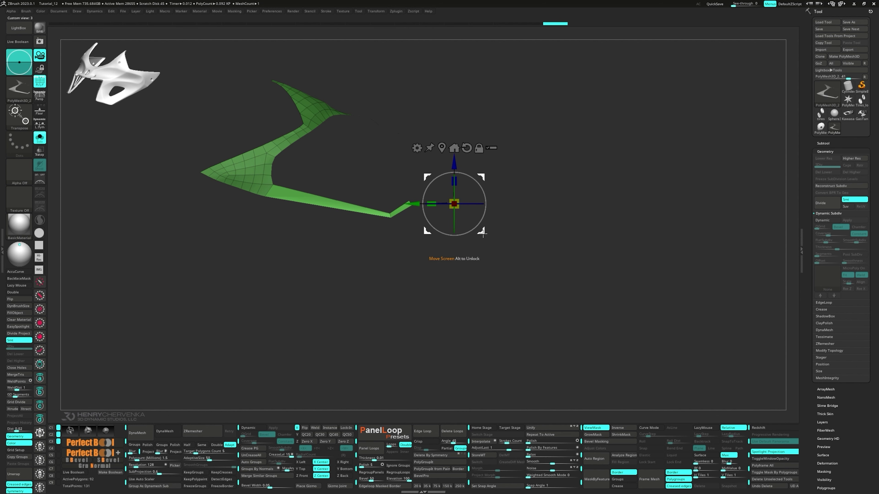
key("shift+grave")
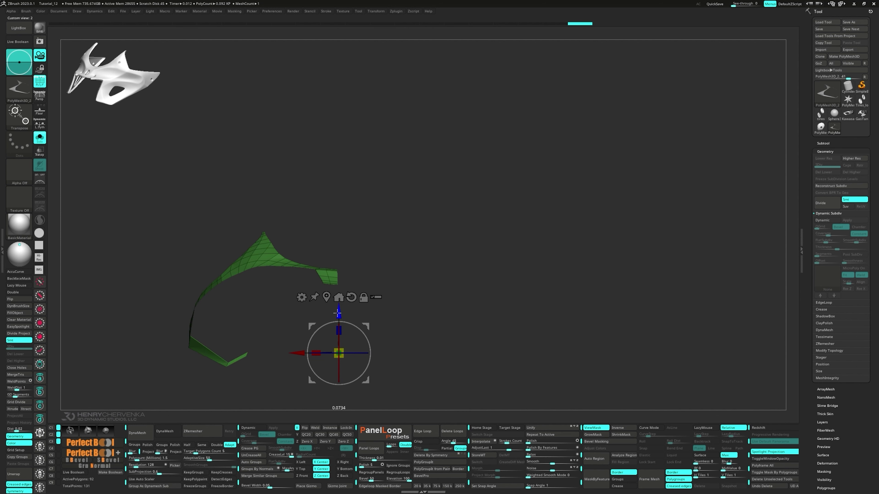
mouse_move(398, 301)
left_mouse_down("ctrl")
mouse_move(411, 312)
mouse_move(436, 277)
left_mouse_up("ctrl")
key("shift+grave")
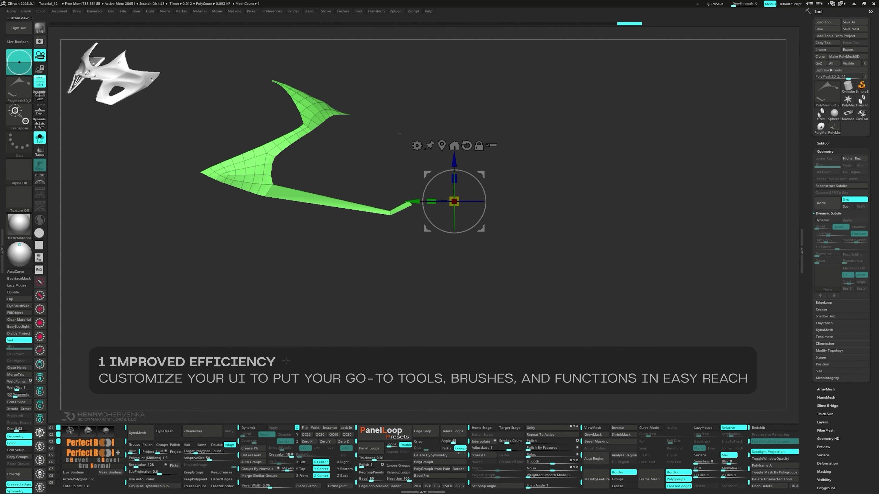
- Insert a single edge loop near the lower strip's end, and extrude the end segment's upper side edge upward and forward
key("q")
key("space")
left_click(399, 217)
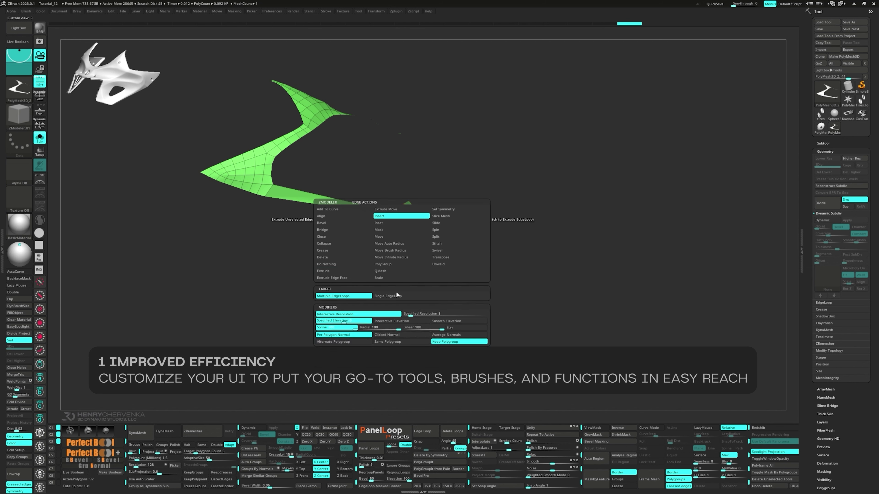
left_click(403, 210)
key("space")
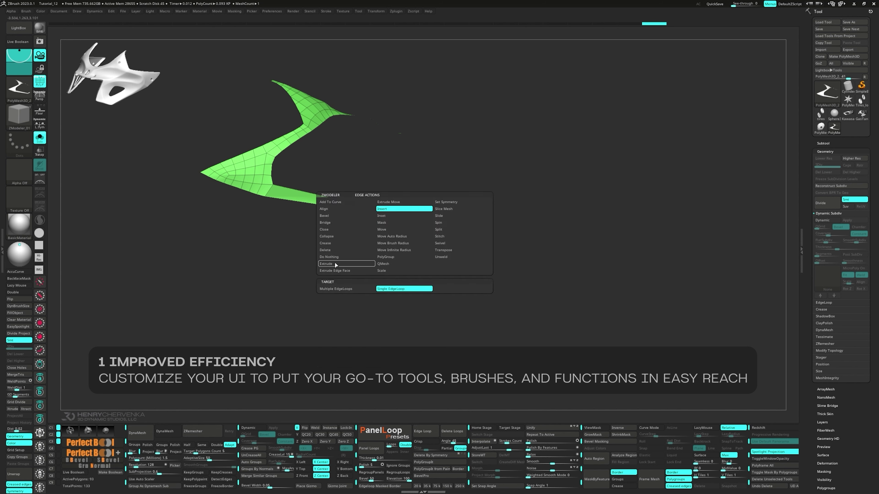
left_click(335, 264)
left_click_drag(405, 199, 384, 159)
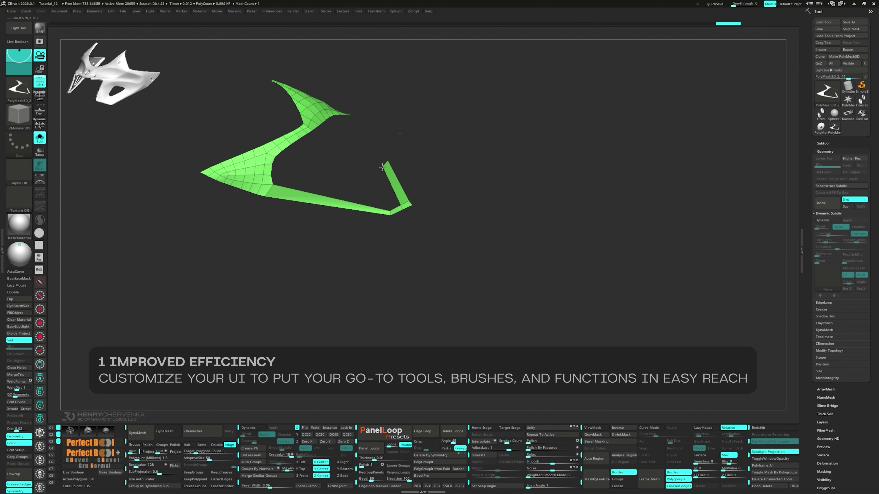
- Mask all but the end of the new upward segment, move that end sideways, and clear the mask
left_click_drag(376, 156, 402, 172, "ctrl")
left_click(403, 173, "ctrl")
key("w")
key("2")
mouse_move(202, 315)
left_mouse_down()
mouse_move(313, 316)
mouse_move(324, 369)
left_mouse_up()
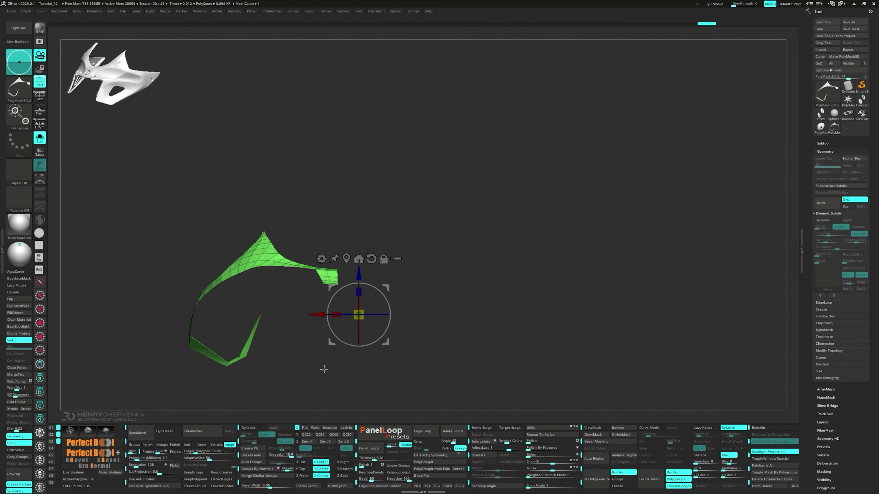
left_click_drag(289, 322, 349, 378)
left_click(313, 327, "ctrl")
key("3")
key("q")
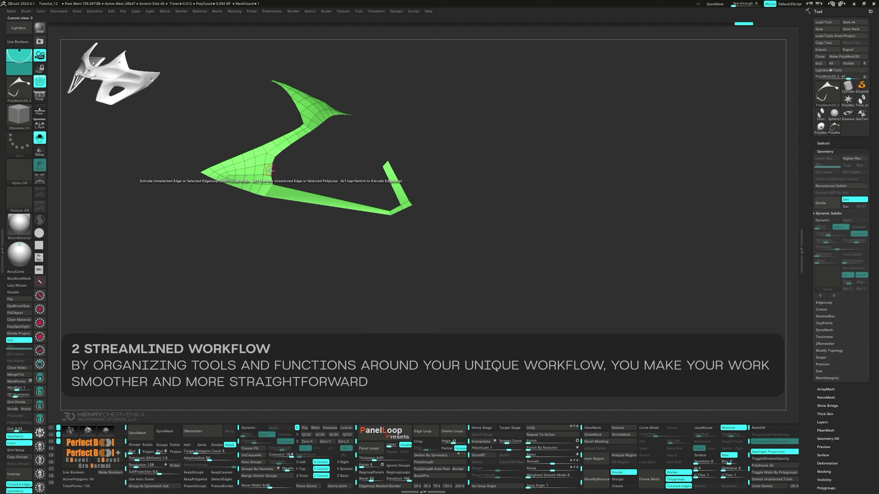
- Extrude the front section's inner rear edge backward as a second strip and move its end sideways
left_click_drag(271, 171, 300, 187)
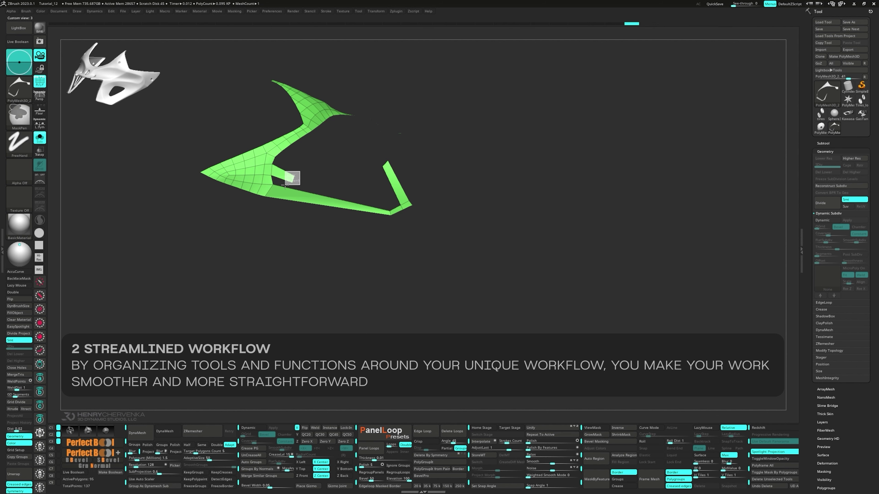
left_click(305, 184, "ctrl")
key("w")
left_click(372, 107)
key("2")
left_click_drag(159, 331, 248, 331)
left_click(350, 373, "ctrl")
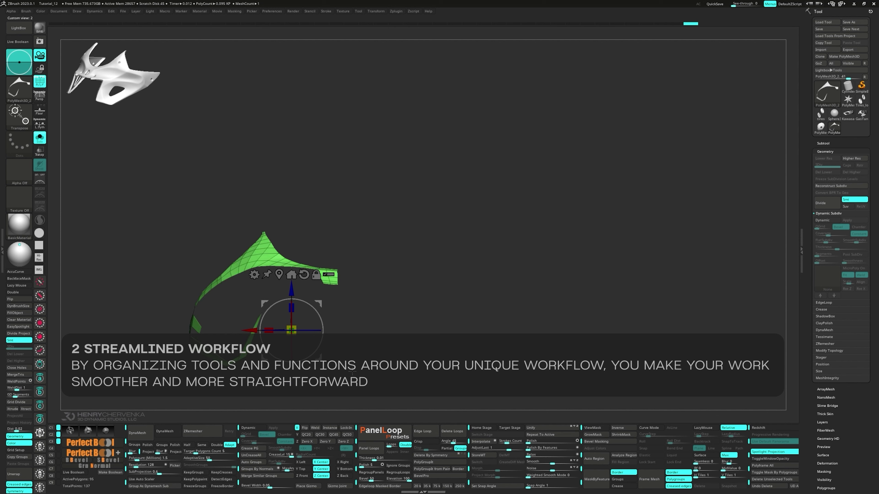
key("3")
- Extrude a short segment from the inner strip's end and nudge it sideways with the rest masked
key("b")
key("z")
key("m")
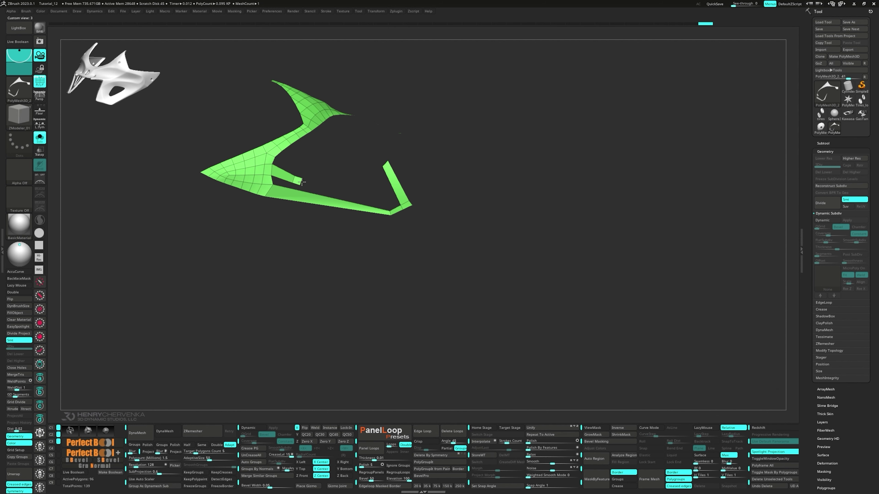
key("w")
left_click(305, 178, "ctrl")
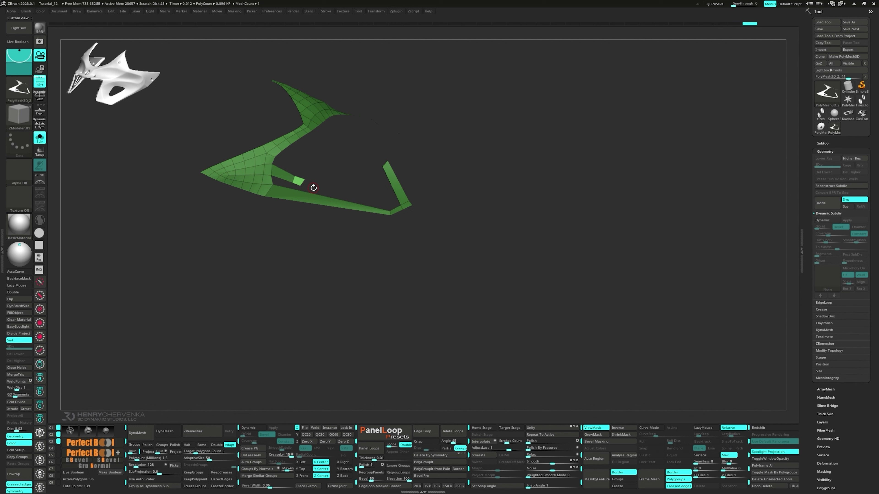
right_click_drag(327, 200, 299, 216)
left_click_drag(278, 207, 281, 205)
key("2")
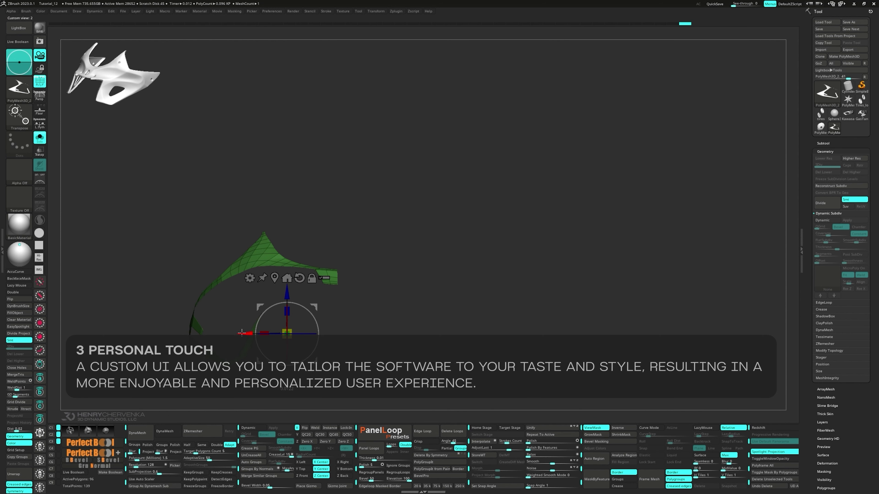
left_click_drag(248, 333, 251, 334)
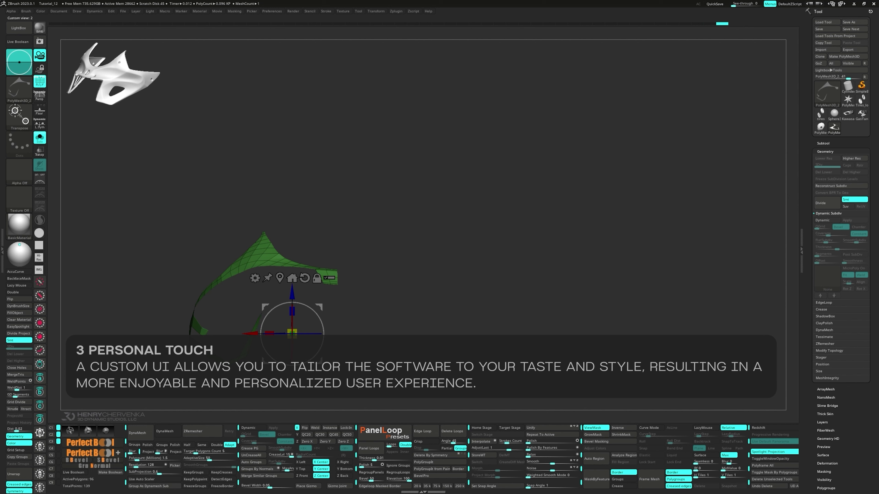
left_click_drag(334, 355, 345, 366, "ctrl")
key("3")
key("q")
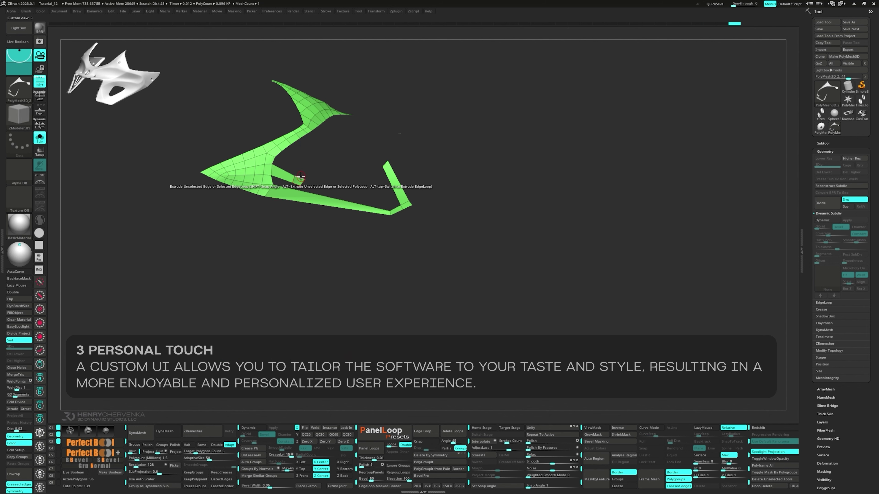
- Extrude the short segment's upper side edge diagonally backward as a longer segment, and move its end sideways
left_click_drag(302, 176, 321, 167)
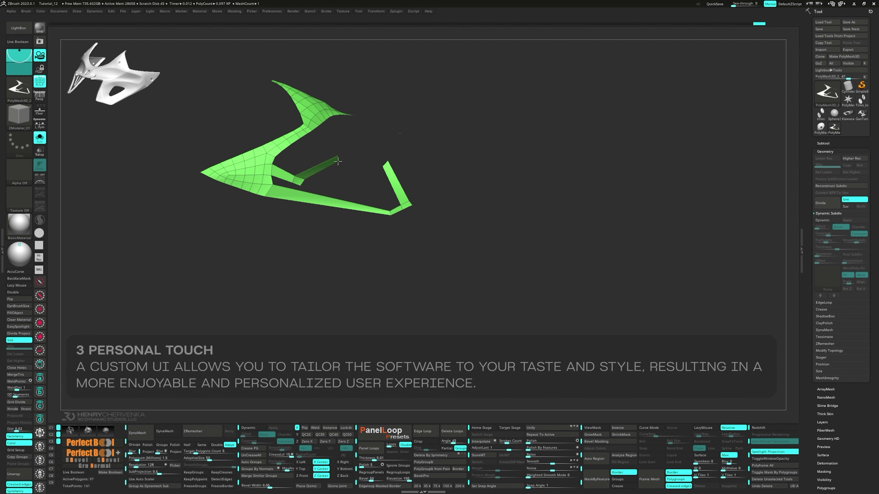
left_click_drag(287, 170, 353, 194, "ctrl")
key("w")
left_click_drag(360, 131, 326, 168, "ctrl")
right_click_drag(374, 179, 240, 332)
left_click_drag(183, 309, 265, 310)
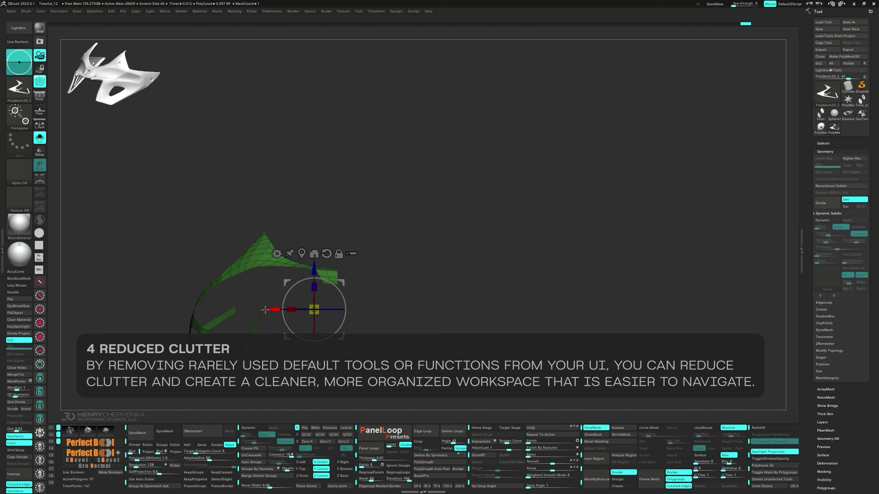
key("3")
left_click(374, 246, "ctrl")
- Extrude another segment from the inner strip's rear end toward the upright strip, and move its end sideways
key("b")
key("z")
key("m")
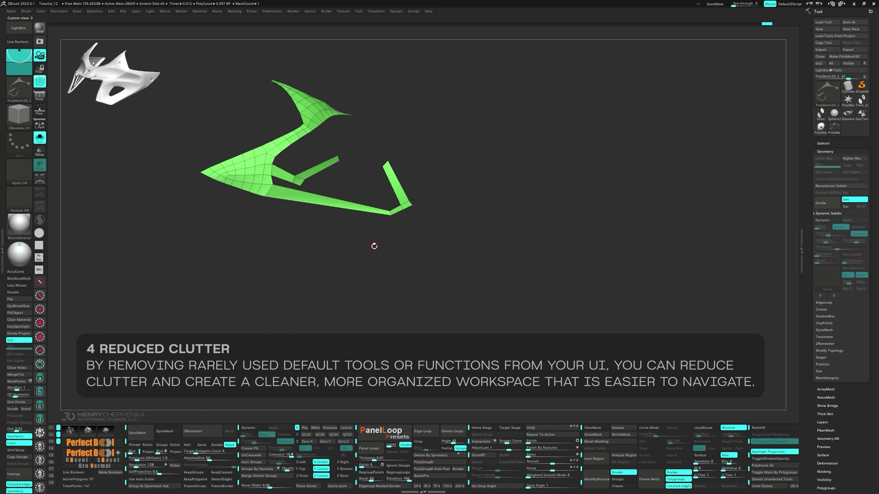
left_click_drag(338, 156, 359, 155)
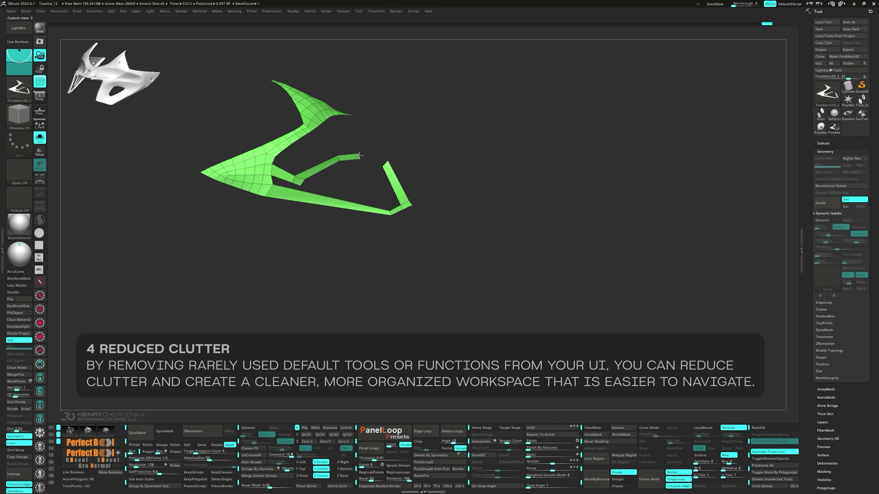
left_click(375, 158, "ctrl")
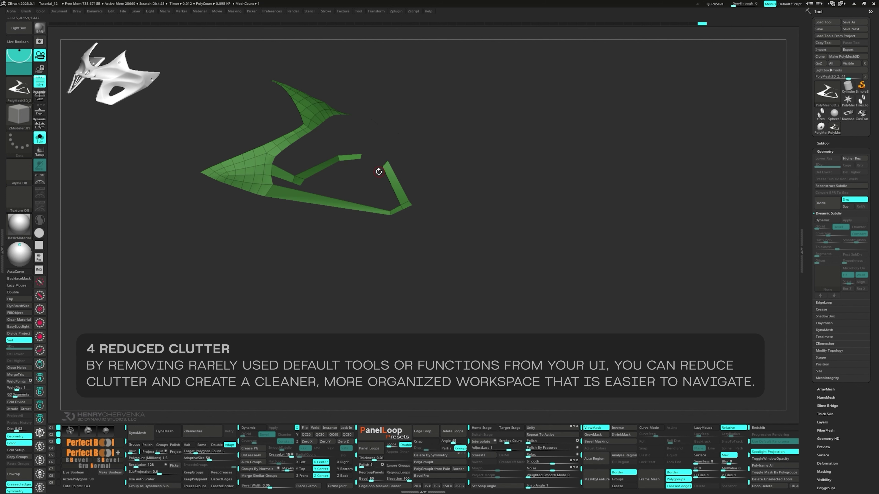
key("w")
key("2")
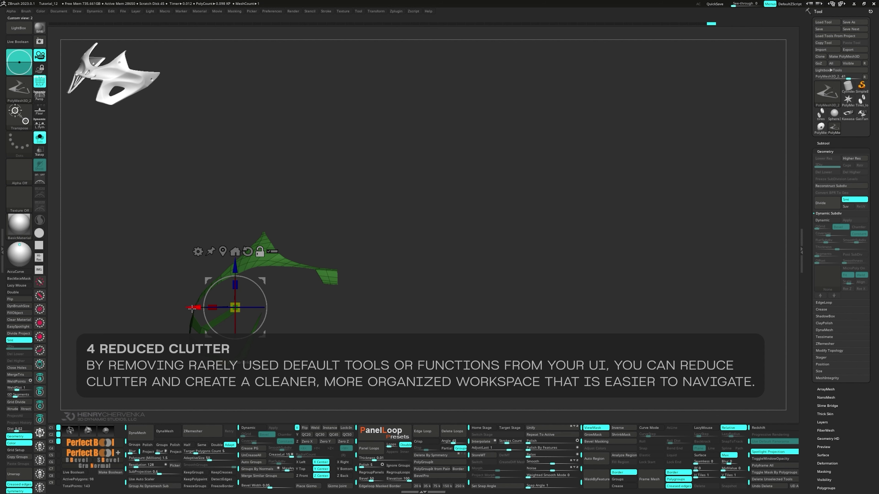
mouse_move(192, 308)
left_mouse_down()
mouse_move(292, 308)
mouse_move(222, 332)
mouse_move(344, 298)
mouse_move(348, 310)
left_mouse_up()
key("ctrl")
left_click(243, 316, "ctrl")
- Bridge the gap between the open ends of the inner strip and the upright strip with ZModeler
key("b")
key("z")
key("m")
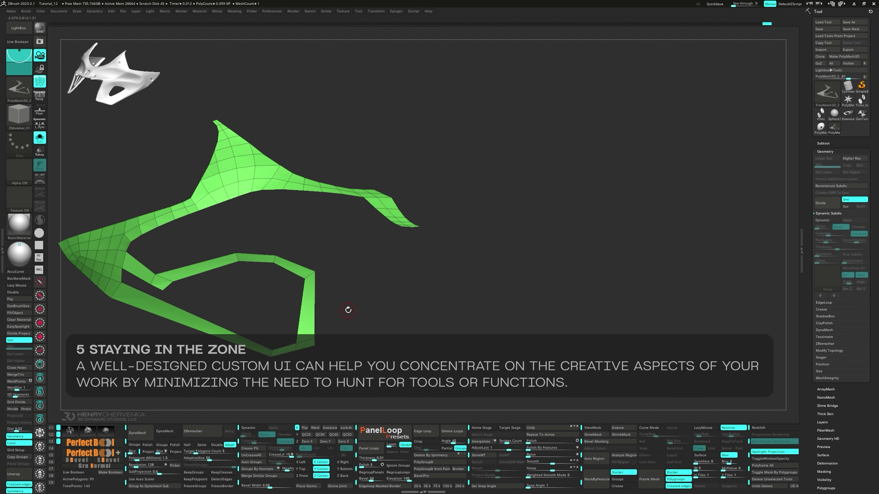
- Insert a single edge loop across the long lower strip close to the front section
key("3")
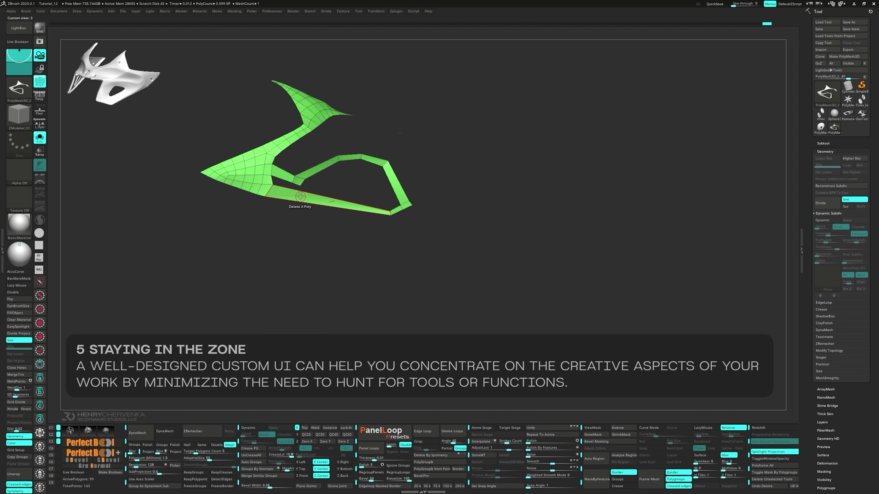
key("space")
left_click(293, 199)
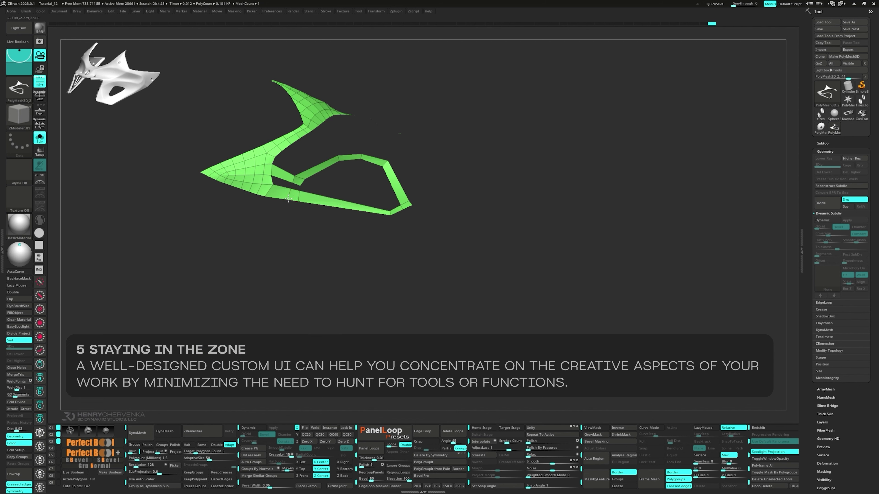
- Insert edge loops across the lower strip and the inner strip beside the front section with ZModeler
left_click(291, 189)
left_click(285, 180)
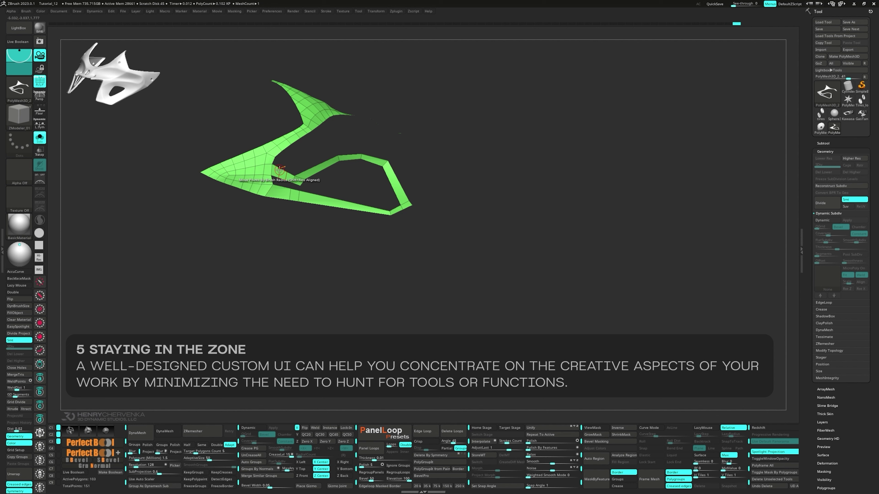
key("space")
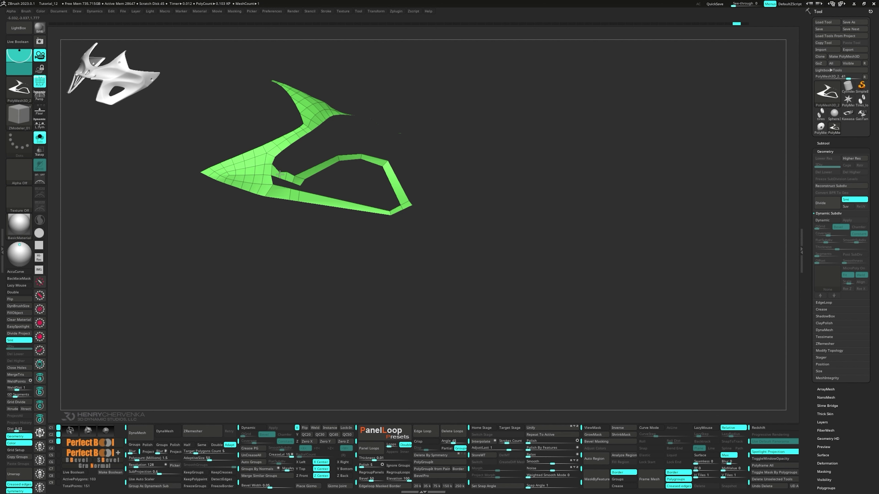
left_click(284, 188)
key("space")
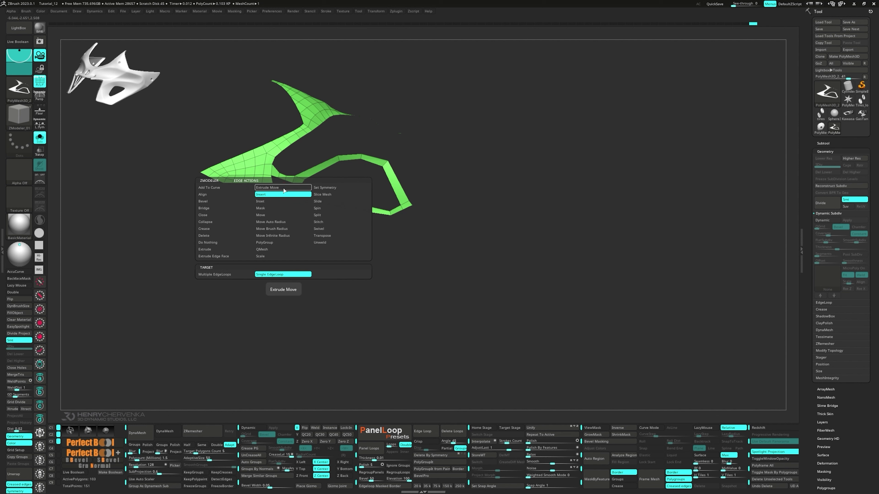
left_click(277, 193)
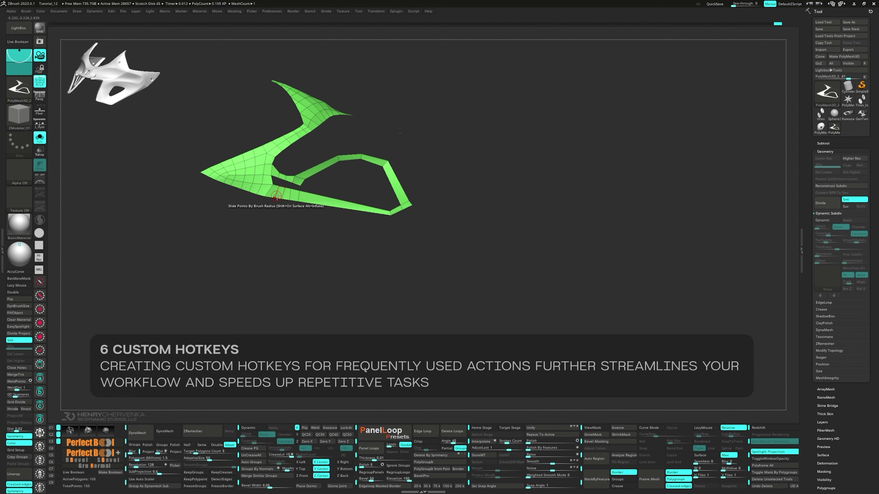
- Extrude the strip's edges across to the opposite strip, filling the gap between the inner and lower strips beside the front section
key("space")
left_click(244, 318)
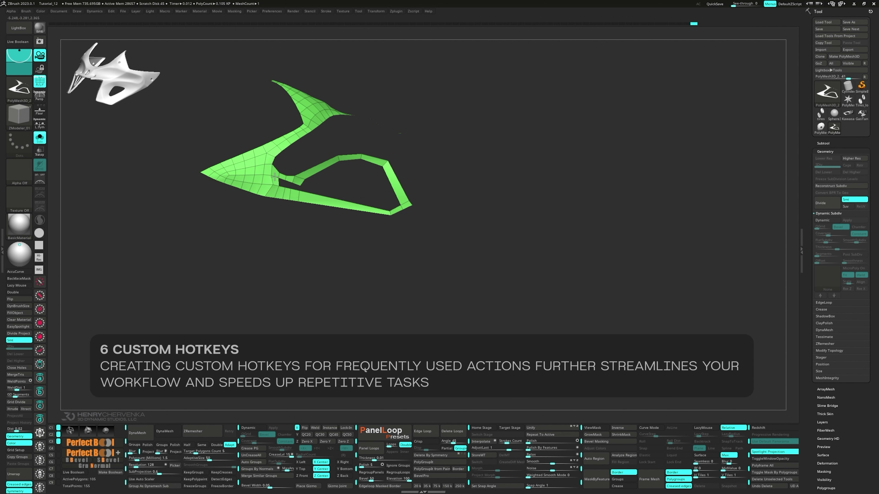
left_click_drag(282, 186, 301, 192)
- Isolate the filled section with a ZModeler edge mask and reposition it with the gizmo
key("space")
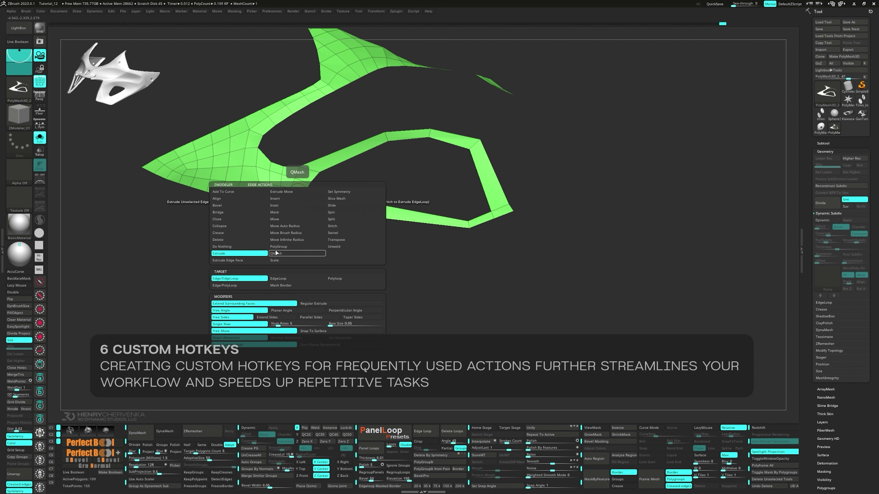
left_click(283, 212)
key("space")
left_click(238, 278)
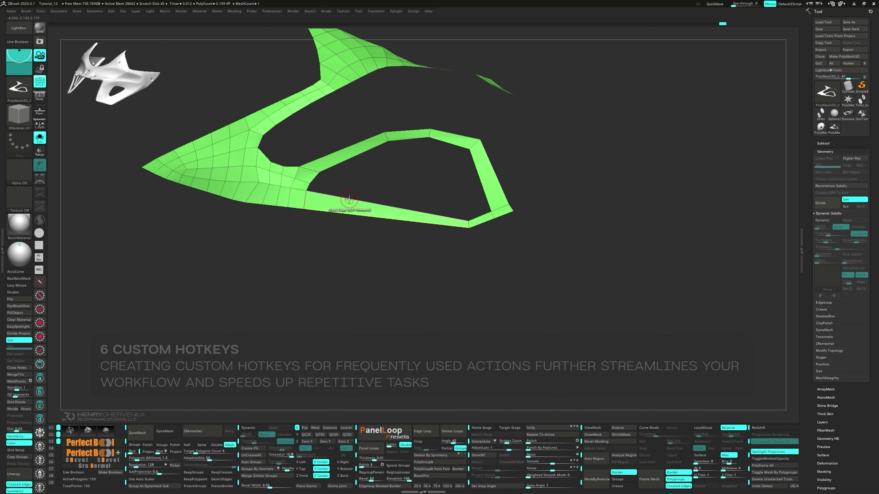
key("w")
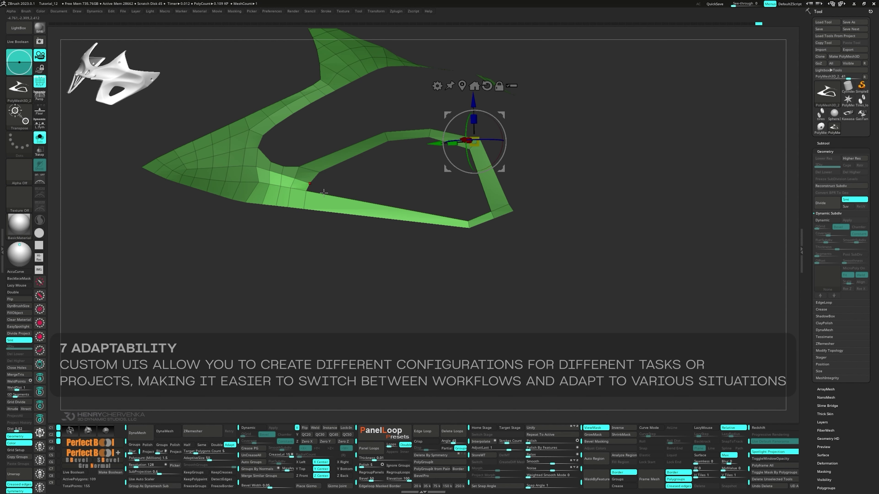
left_click(290, 190)
key("2")
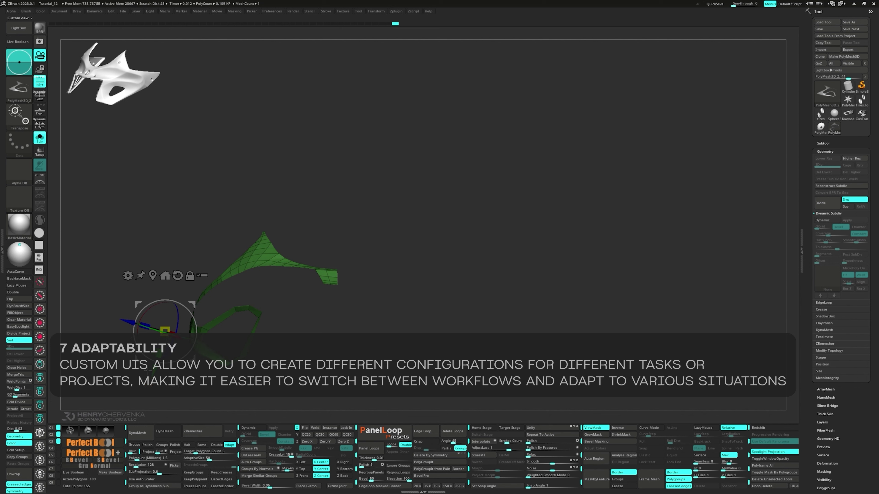
key("3")
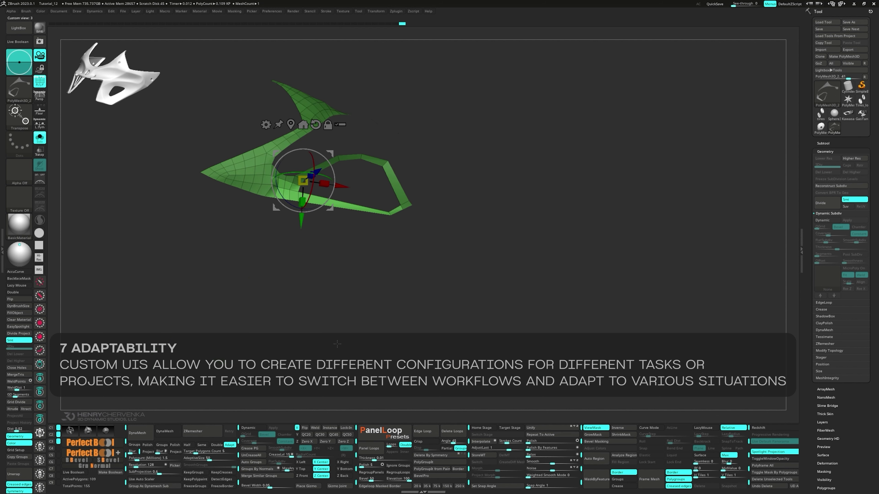
key("q")
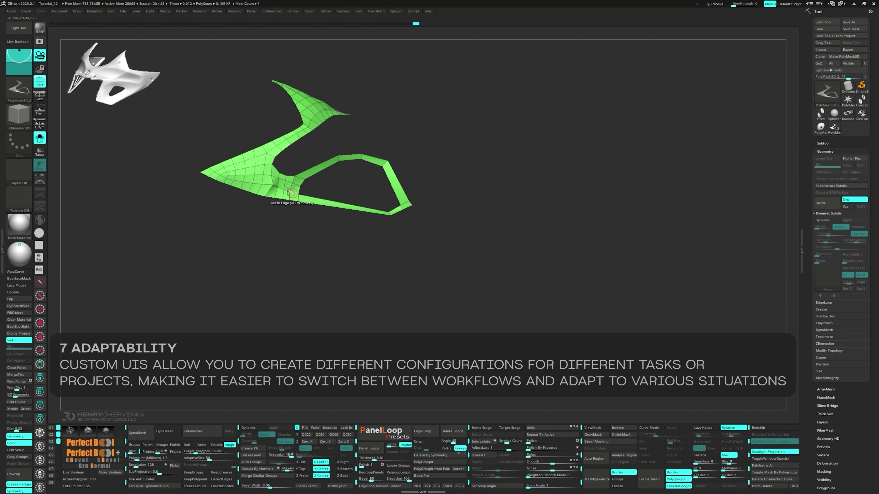
- Insert an edge loop across the short segment at the loop's lower rear corner and move its points outward to round it
mouse_move(290, 192)
right_mouse_down()
mouse_move(378, 214)
mouse_move(368, 205)
mouse_move(364, 245)
mouse_move(375, 212)
mouse_move(378, 222)
right_mouse_up()
key("space")
left_click(374, 219)
key("space")
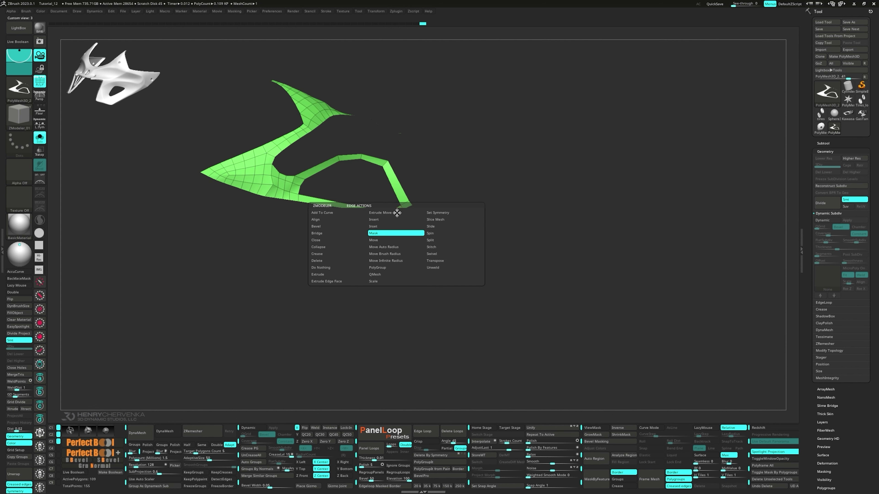
left_click(408, 225)
left_click(398, 212)
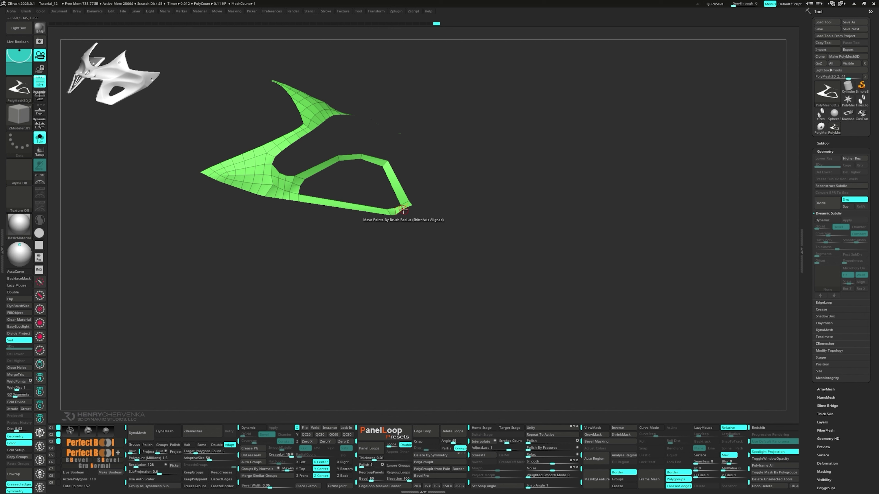
- Insert edge loops across the inner strip just behind its junction with the front section
key("2")
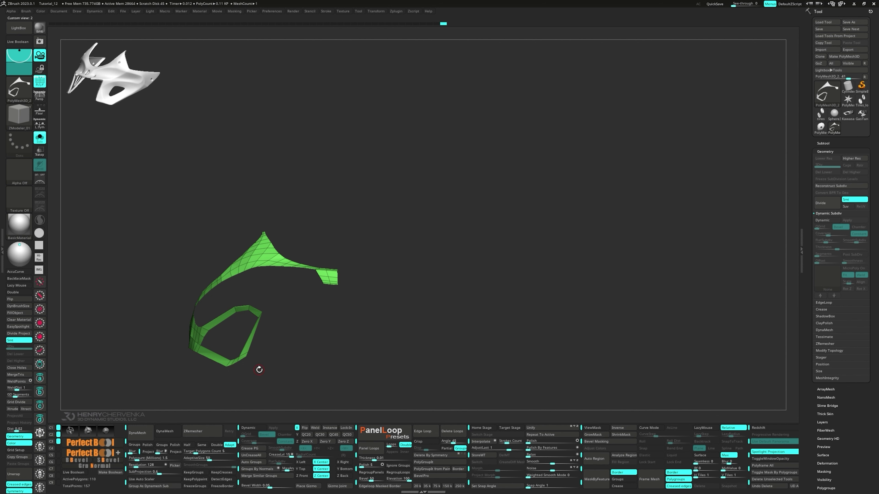
left_click(218, 326)
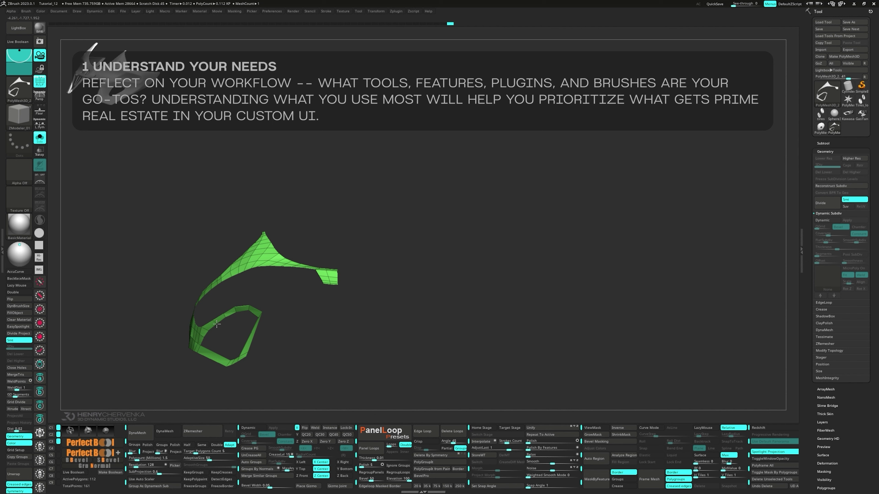
left_click_drag(226, 329, 242, 317)
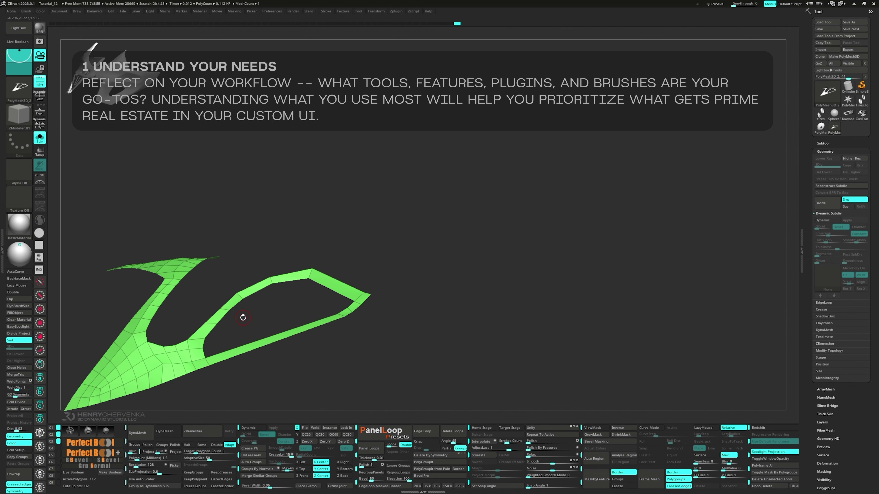
- Move the unmasked edges of the inner strip slightly outward with the gizmo to curve it, and clear the mask
key("w")
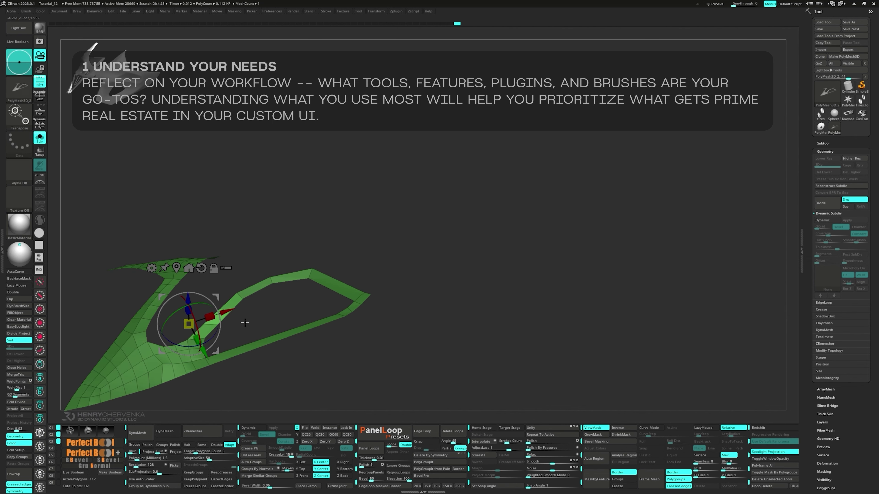
left_click_drag(244, 322, 130, 323)
left_click(218, 325, "alt")
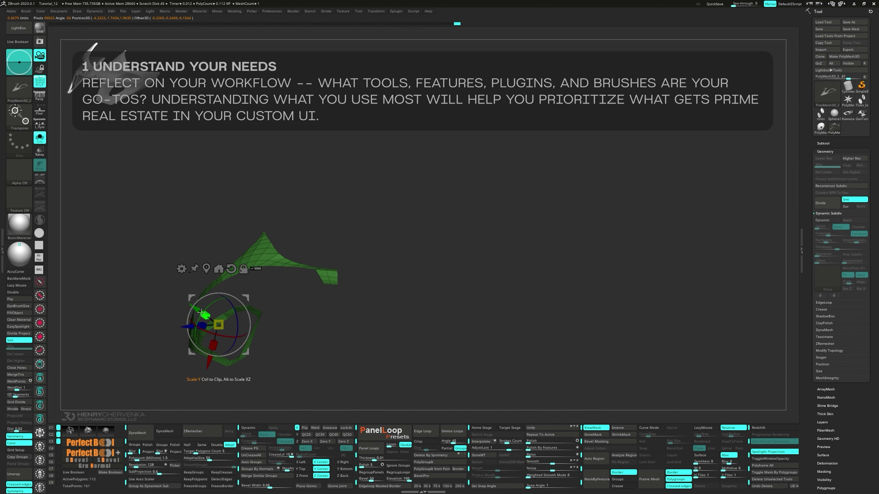
left_click_drag(199, 313, 193, 308)
left_click_drag(305, 348, 318, 362, "ctrl")
mouse_move(319, 362)
left_mouse_down()
mouse_move(257, 303)
mouse_move(270, 291)
mouse_move(234, 313)
left_mouse_up()
key("q")
mouse_move(232, 314)
right_mouse_down("ctrl")
mouse_move(217, 316)
mouse_move(324, 159)
right_mouse_up("ctrl")
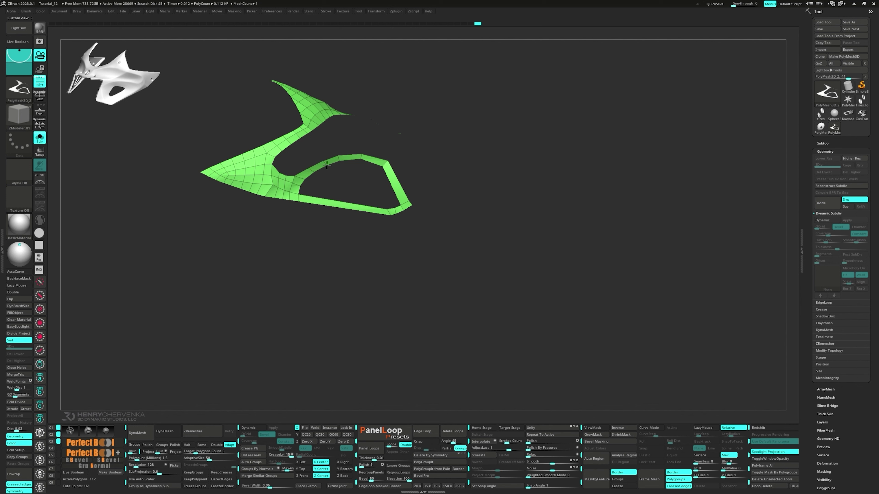
- Insert edge loops along the top of the arched inner strip and move their points to smooth the curve
right_click_drag(348, 157, 334, 169)
right_click_drag(333, 169, 341, 172)
right_click_drag(351, 155, 363, 170, "ctrl")
right_click_drag(363, 169, 379, 153)
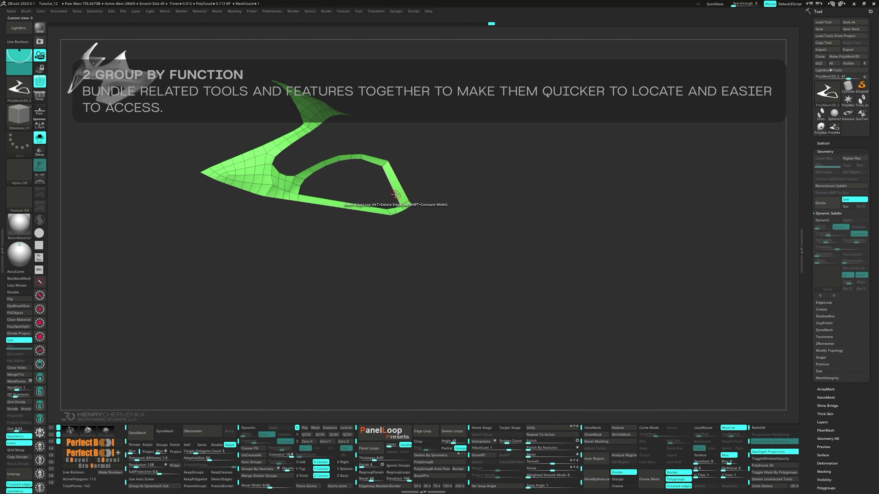
left_click(368, 161)
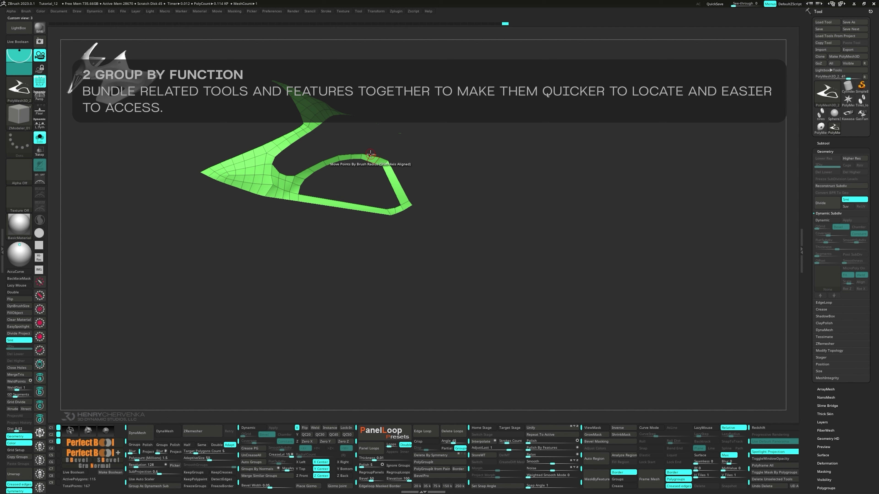
- Mask everything except the top of the arch, apply Polish to it twice, and clear the mask
right_click_drag(370, 154, 303, 264, "ctrl")
left_click_drag(215, 190, 356, 257, "ctrl")
left_click(363, 247, "ctrl")
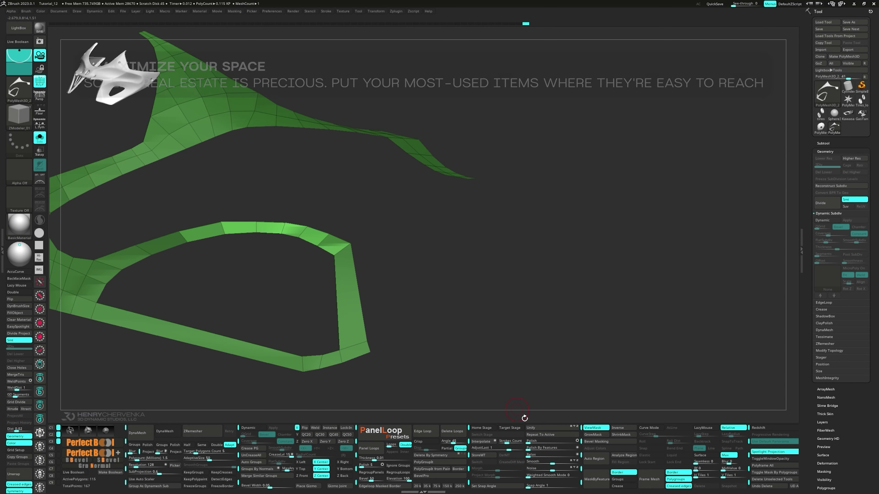
left_click(530, 449)
mouse_move(415, 323)
right_mouse_down()
mouse_move(379, 327)
mouse_move(408, 327)
right_mouse_up()
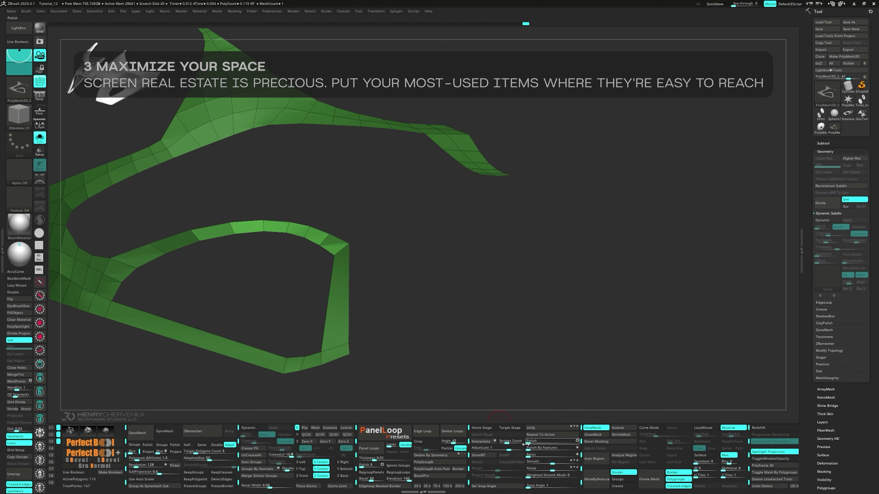
left_click(529, 450)
left_click_drag(431, 357, 420, 345, "ctrl")
key("f")
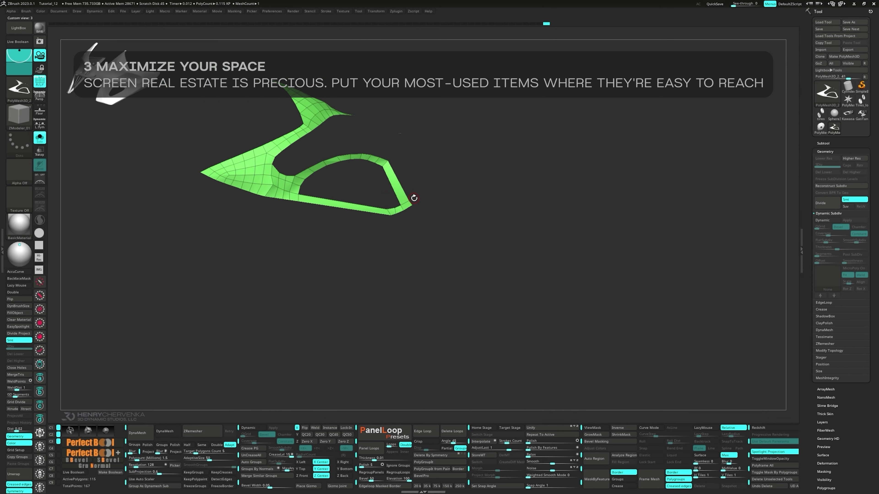
- Insert edge loops across the rear upright strip and move its points outward to bow it
left_click(401, 187)
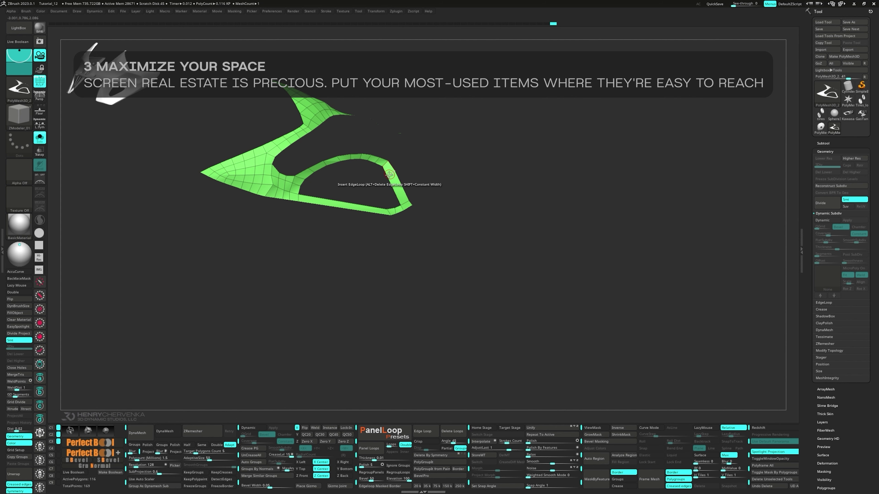
key("ctrl+z")
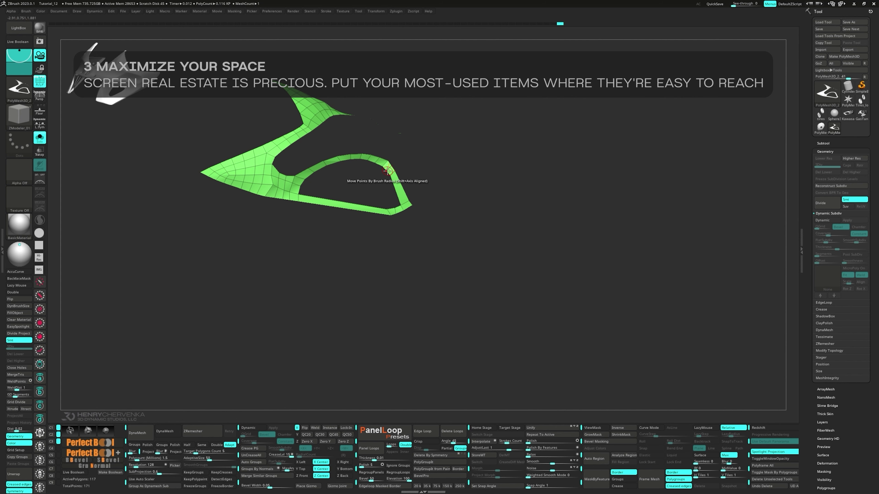
left_click(398, 191)
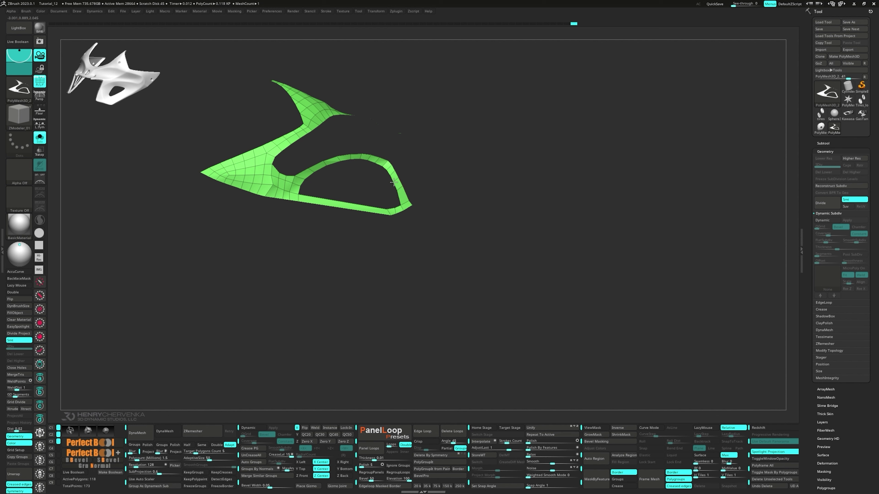
left_click(404, 194)
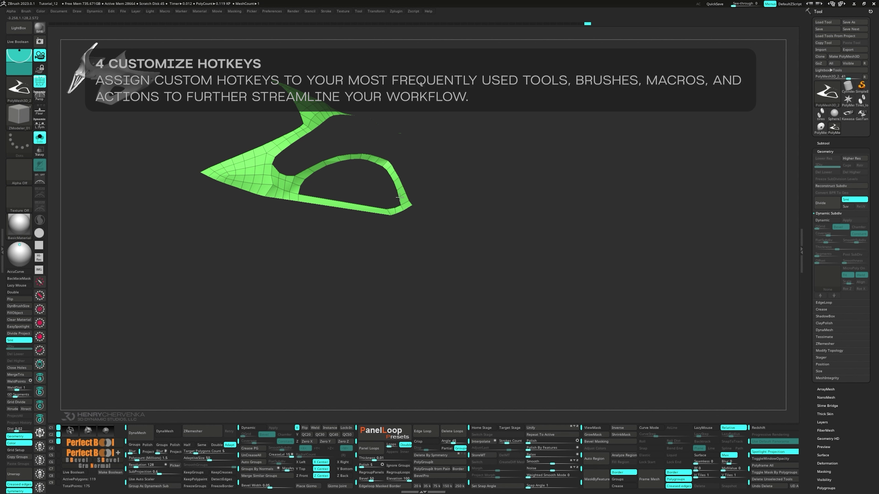
right_click_drag(405, 198, 393, 182)
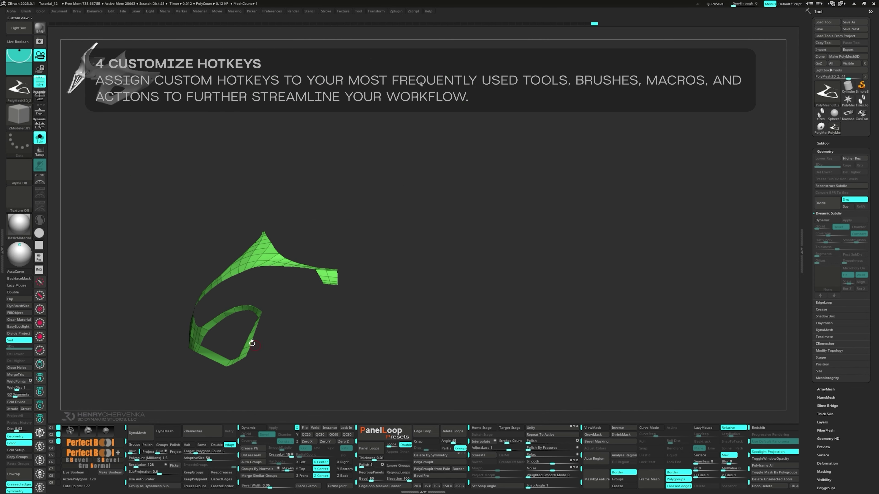
- Move the upright strip's edges outward with ZModeler to continue the arch's curve as seen from the front
mouse_move(252, 343)
right_mouse_down()
mouse_move(280, 327)
mouse_move(271, 337)
mouse_move(265, 323)
mouse_move(259, 333)
right_mouse_up()
key("space")
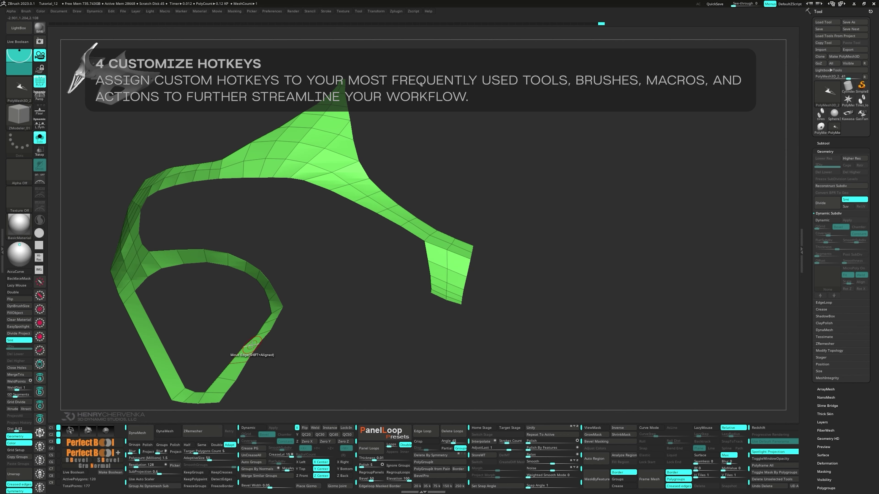
right_click_drag(227, 378, 269, 347)
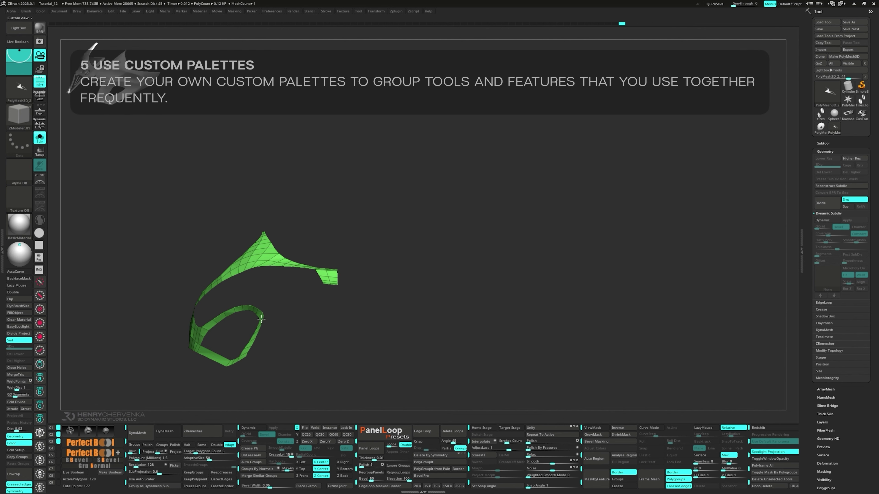
right_click_drag(257, 312, 253, 341)
- Move the points along the upright strip and the lower rear corner to even out the loop's rounded rear end
right_click_drag(253, 341, 344, 294, "ctrl")
left_click_drag(344, 294, 285, 354, "ctrl")
mouse_move(337, 328)
right_mouse_down()
mouse_move(337, 297)
mouse_move(317, 313)
right_mouse_up()
left_click_drag(291, 293, 290, 295)
right_click_drag(312, 299, 294, 304)
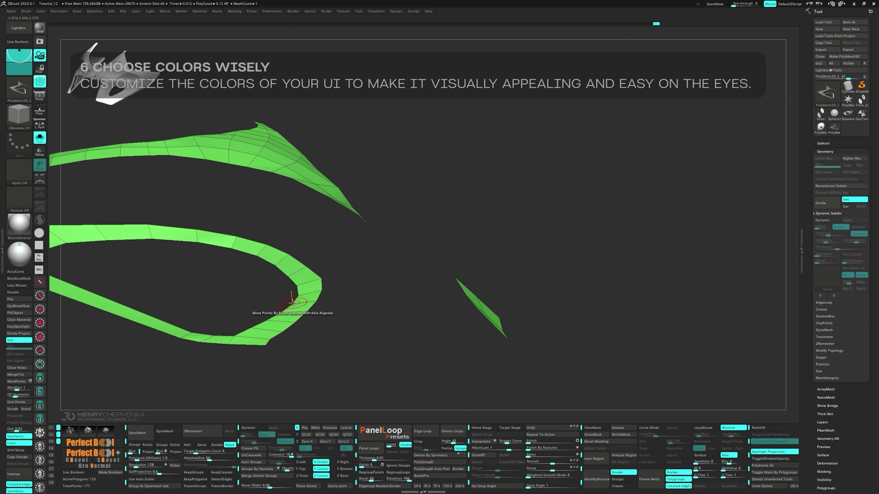
left_click_drag(293, 304, 269, 322)
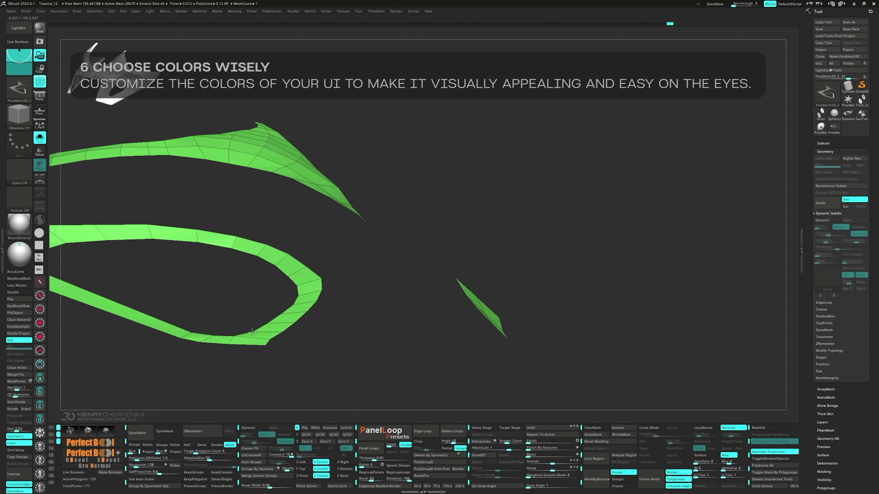
right_click_drag(252, 332, 301, 352)
right_click_drag(301, 351, 384, 201, "alt")
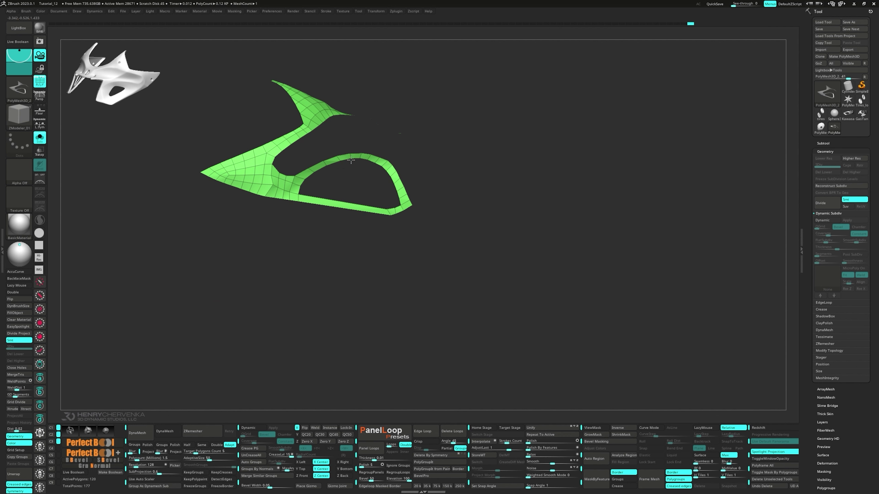
- Mask everything except the lower edge where the bottom strip joins the hull, apply Polish By Features, and clear the mask
right_click_drag(351, 159, 334, 276)
key("space")
left_click(299, 195)
right_click_drag(371, 225, 350, 251)
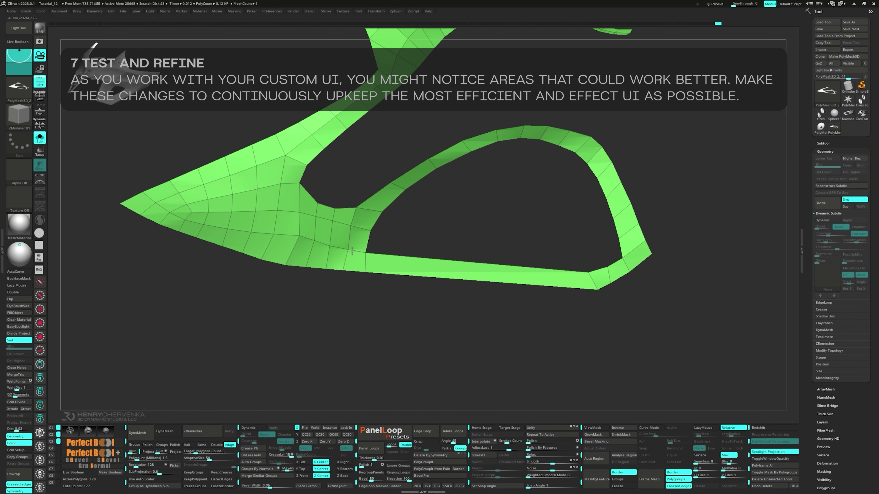
mouse_move(323, 294)
left_mouse_down("ctrl")
mouse_move(340, 249)
mouse_move(358, 258)
left_mouse_up("ctrl")
left_click(391, 311, "ctrl")
left_click(542, 448)
left_click_drag(427, 351, 412, 352, "ctrl")
- Examine the loop's overall shape without the wireframe from the saved custom views and several angles
mouse_move(412, 352)
right_mouse_down()
mouse_move(398, 352)
mouse_move(395, 308)
mouse_move(406, 351)
right_mouse_up()
key("shift+f")
key("shift+1")
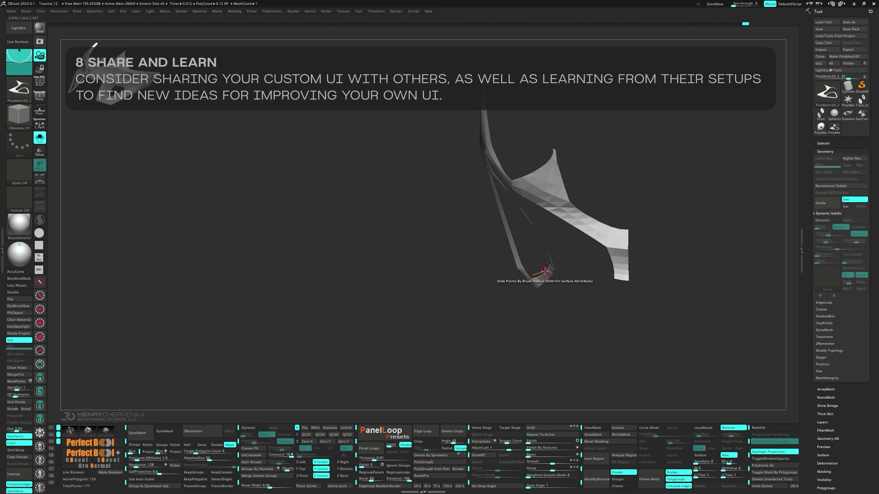
mouse_move(546, 273)
right_mouse_down()
mouse_move(561, 277)
mouse_move(551, 267)
mouse_move(553, 280)
right_mouse_up()
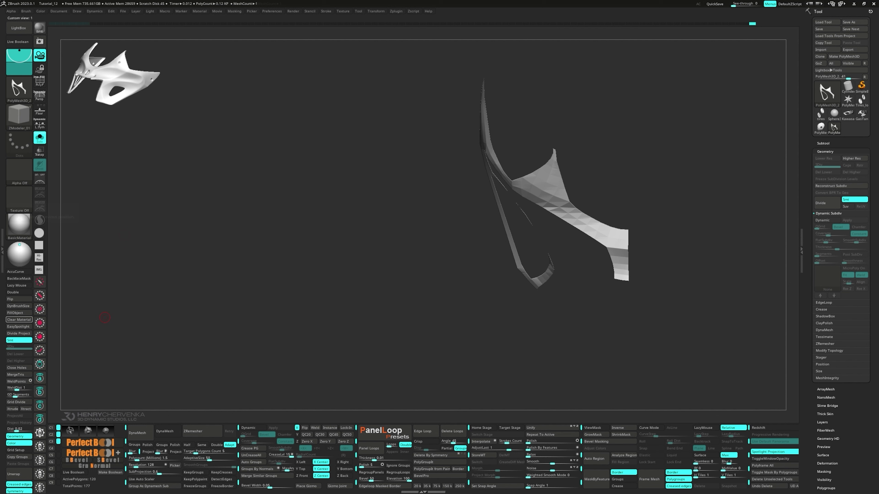
right_click_drag(342, 338, 382, 310)
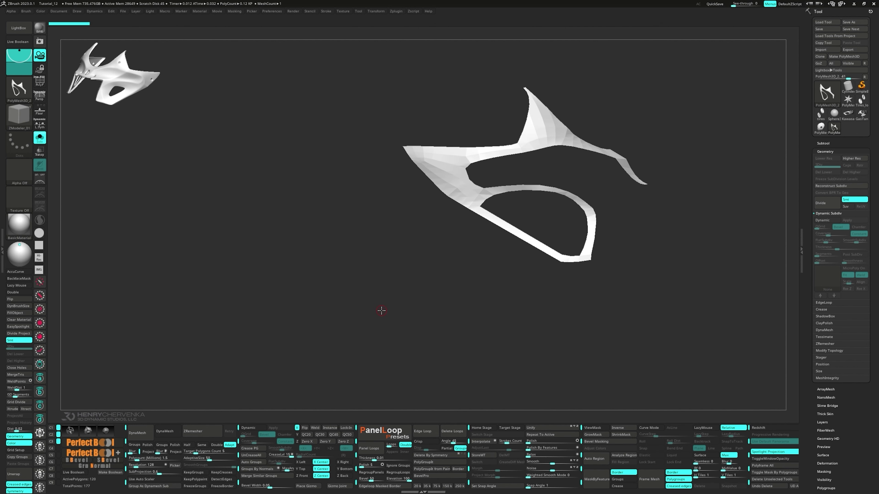
key("grave")
key("shift+grave")
key("grave")
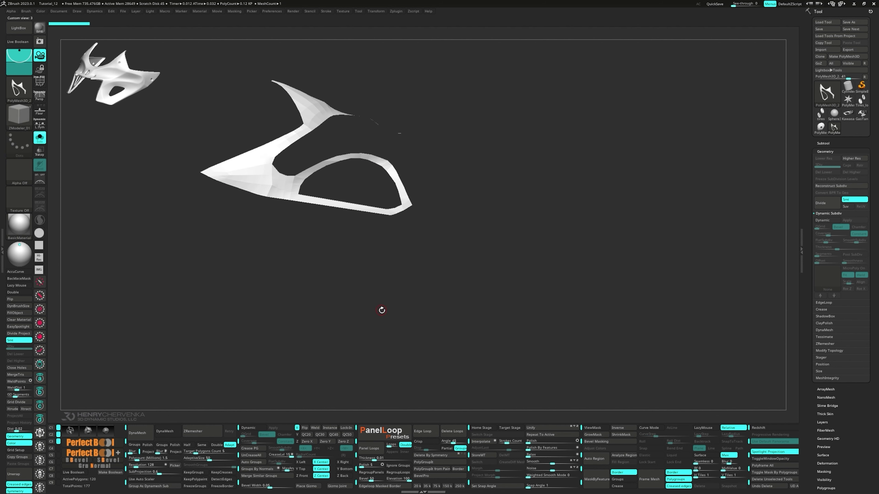
key("shift+f")
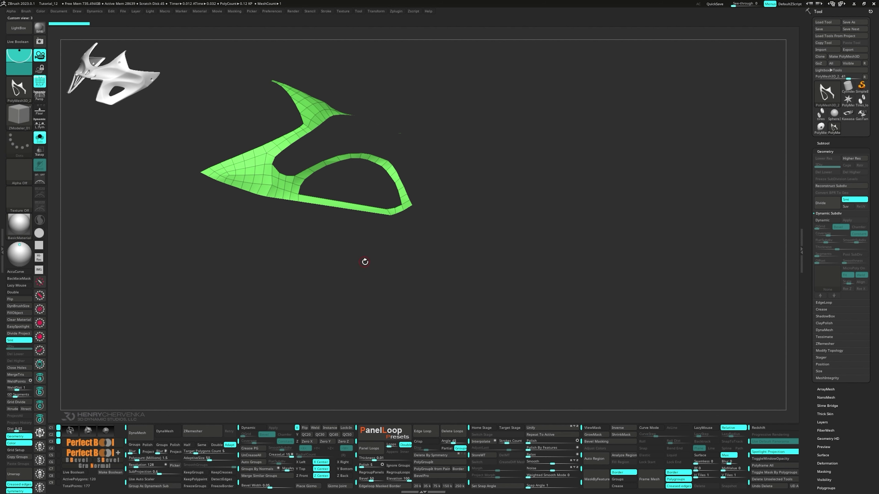
- Insert multiple edge loops across the loop's bottom strip and extrude its inner edge loop to form an inner flange
key("space")
left_click(336, 217)
left_click(343, 210)
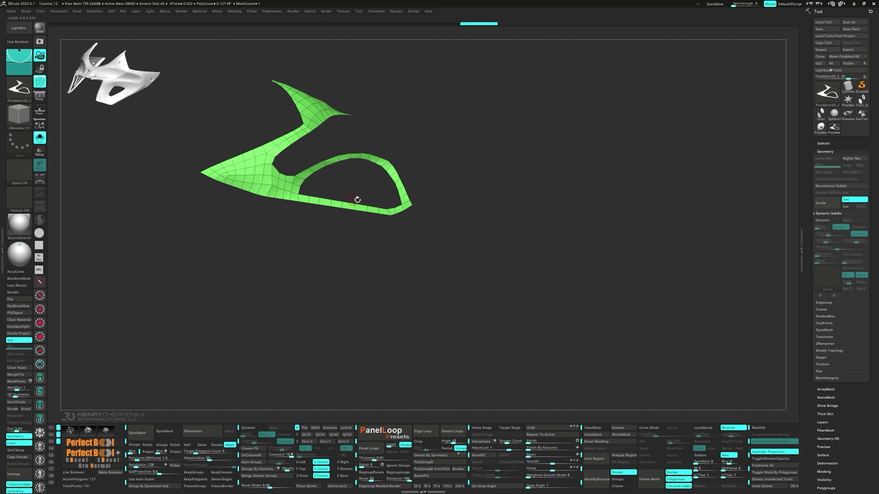
left_click_drag(357, 200, 357, 219)
key("space")
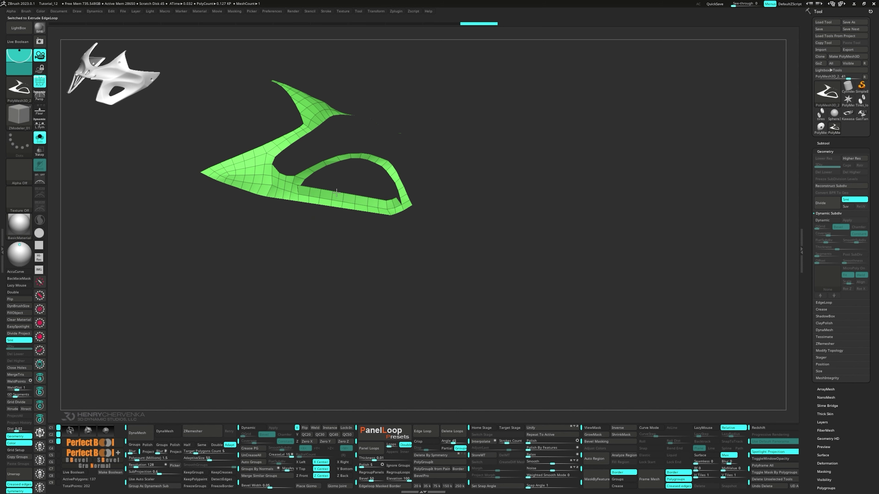
- Stitch the flange's front and rear end points to the neighbouring points of the arch to close both gaps
right_click_drag(313, 195, 314, 205, "ctrl")
right_click_drag(314, 205, 315, 206)
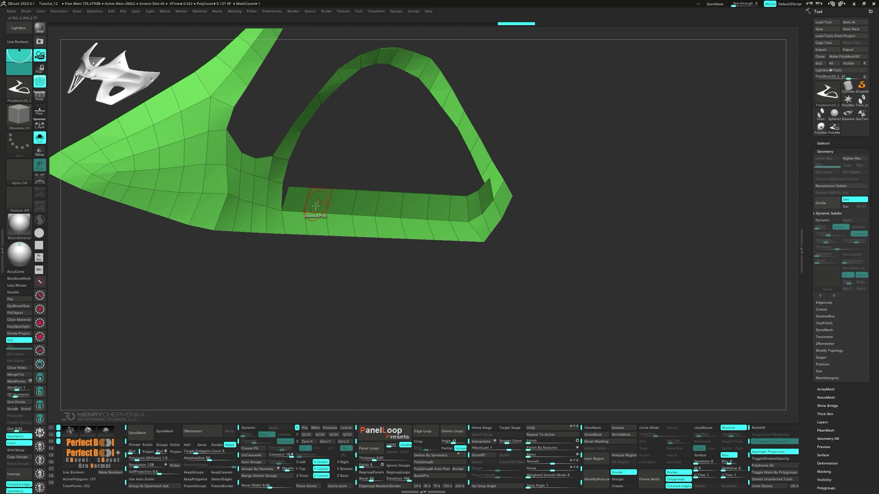
key("space")
left_click(332, 210)
left_click(290, 188)
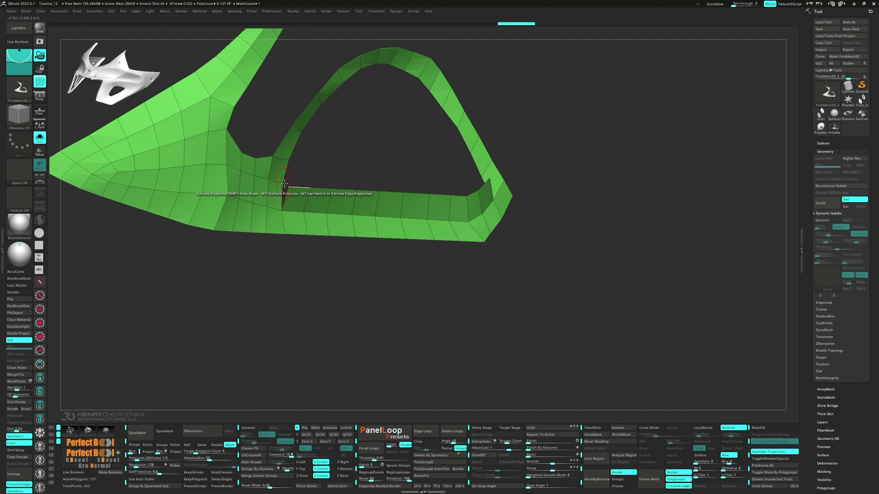
left_click(284, 184)
right_click_drag(315, 189, 484, 194)
right_click_drag(484, 194, 369, 245, "alt")
left_click(436, 255)
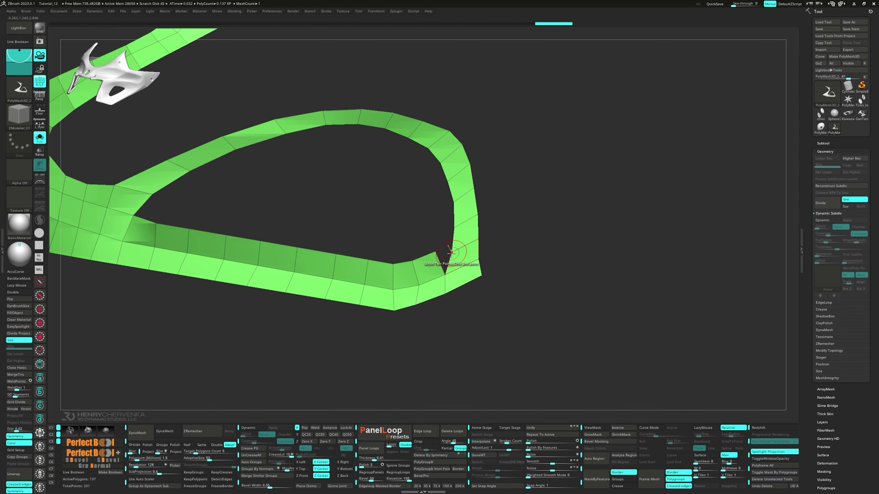
left_click(451, 252)
- Mask everything except the middle of the flange's inner edge and reposition that section with the gizmo
right_click_drag(417, 265, 233, 242)
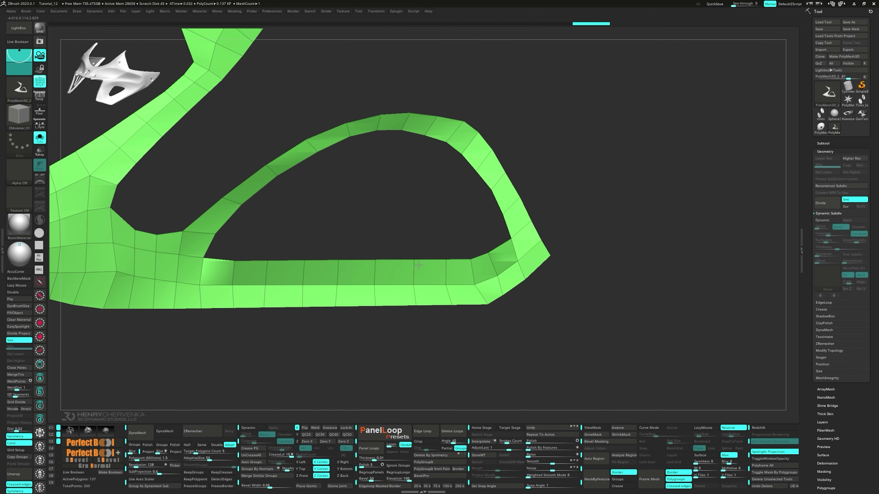
key("ctrl")
mouse_move(233, 242)
left_mouse_down("ctrl")
mouse_move(363, 261)
mouse_move(498, 262)
left_mouse_up("ctrl")
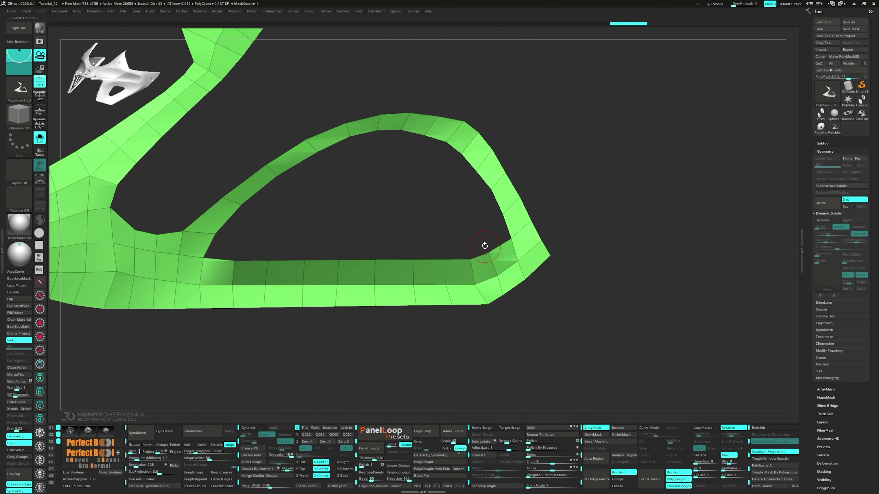
left_click_drag(469, 228, 496, 260, "ctrl")
left_click(512, 324, "ctrl")
key("w")
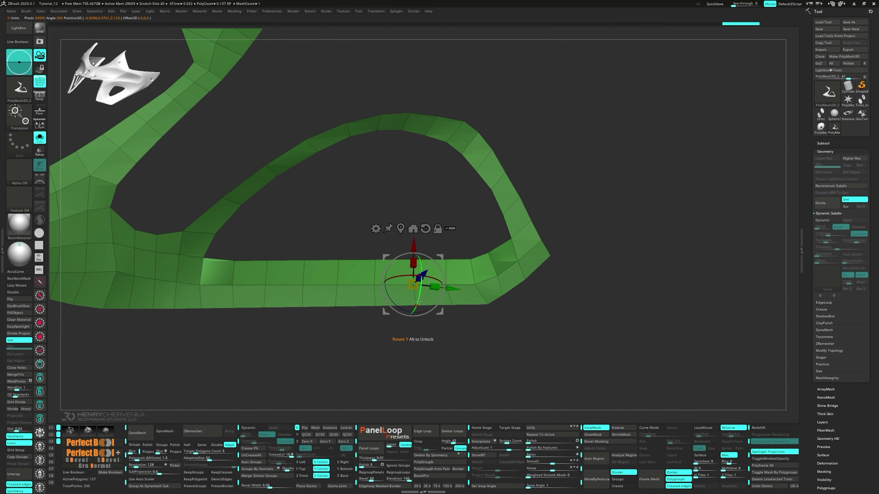
right_click_drag(380, 301, 355, 280)
left_click(279, 255)
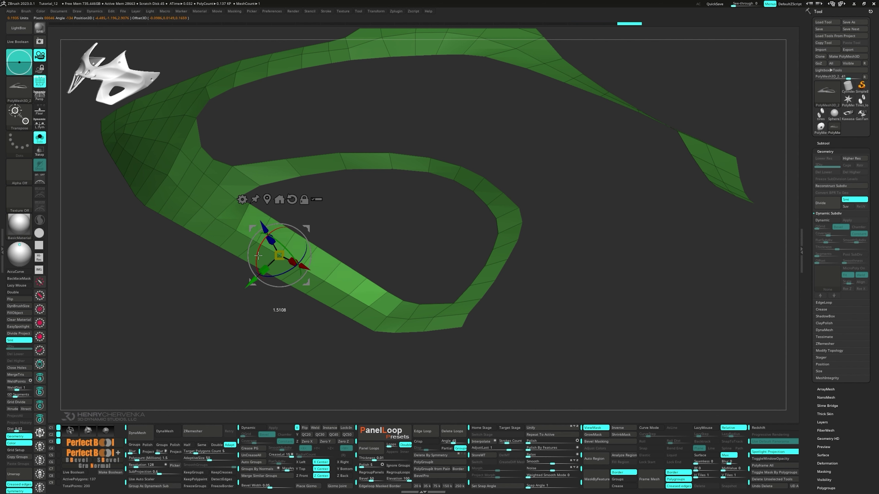
right_click_drag(279, 255, 279, 264)
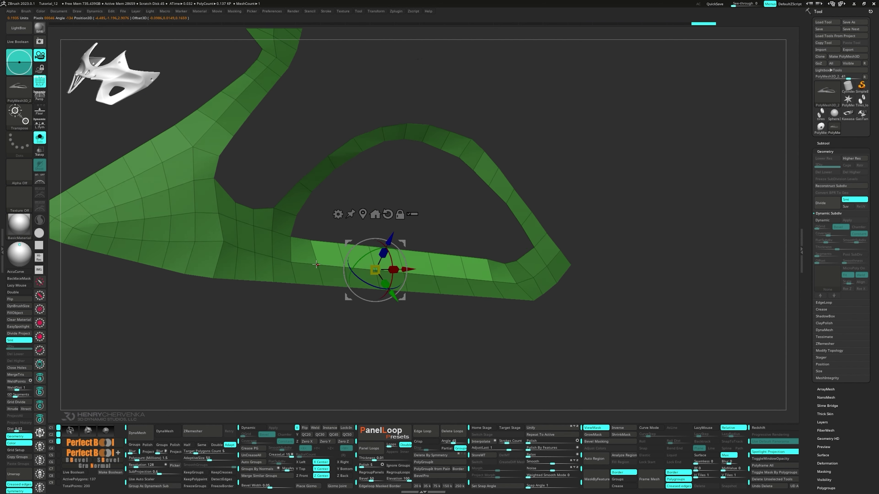
right_click_drag(374, 272, 381, 262)
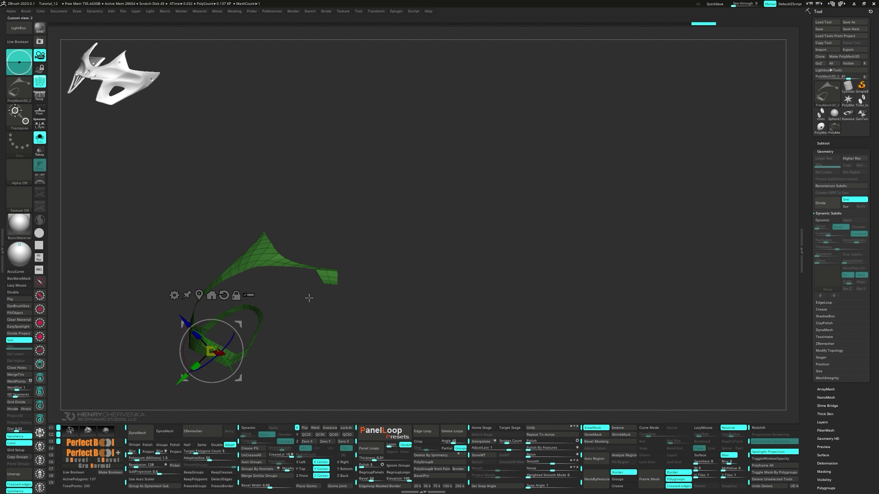
- Clear the mask and move the points along the bottom flange's inner edge with ZModeler in the side view to even out its line
key("b")
key("z")
key("m")
key("ctrl+shift+v")
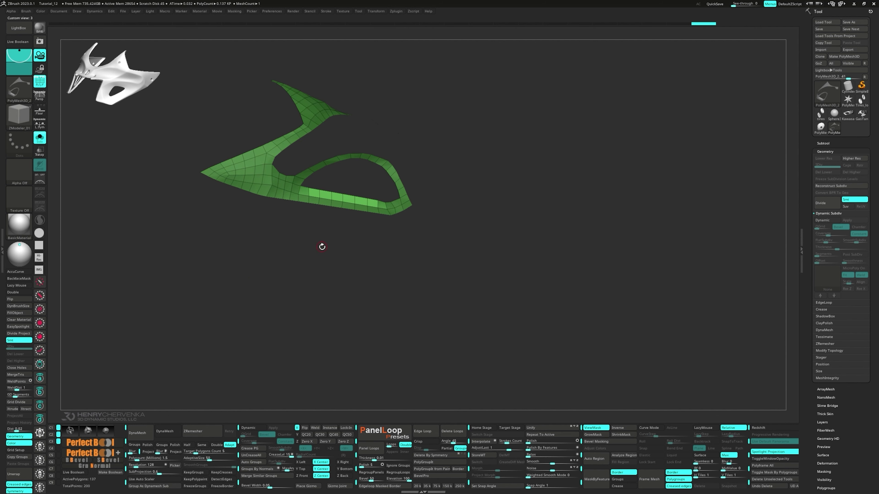
key("space")
left_click(310, 195)
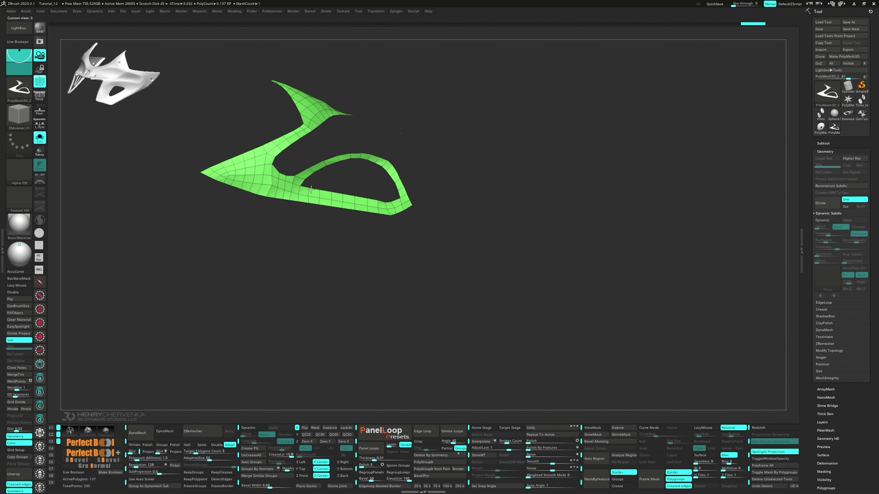
left_click_drag(321, 194, 377, 199)
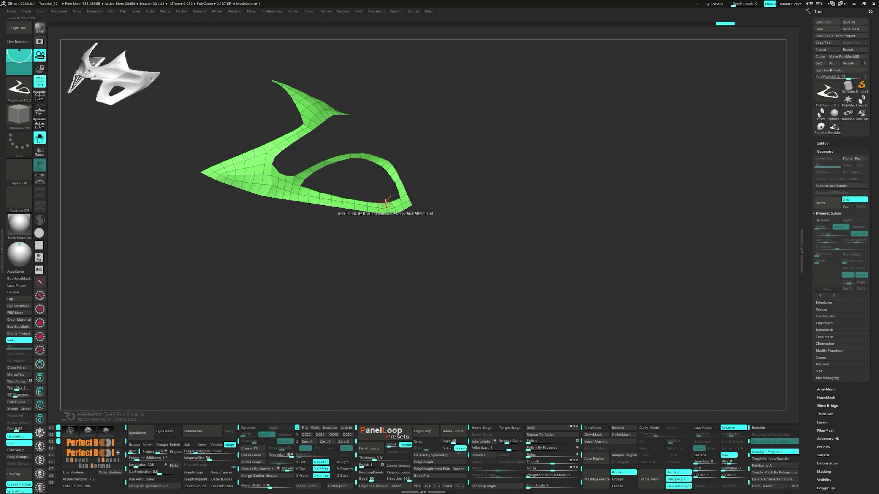
key("space")
left_click(398, 203)
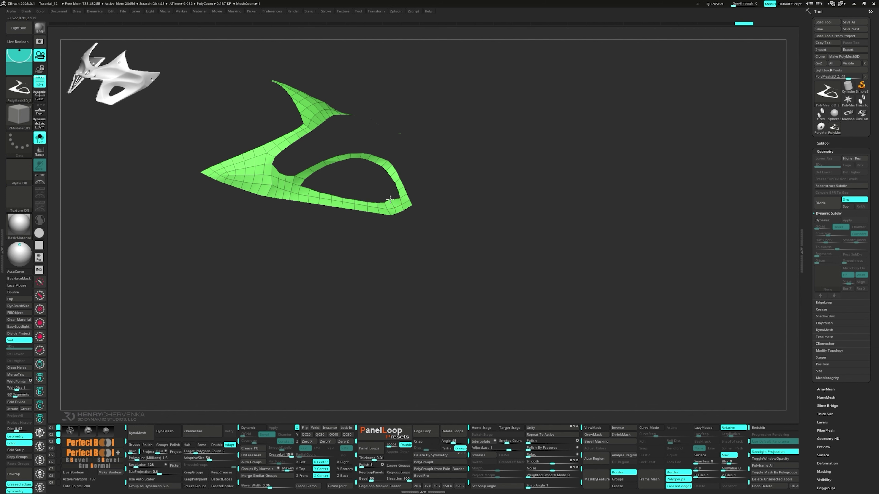
left_click_drag(371, 219, 355, 241)
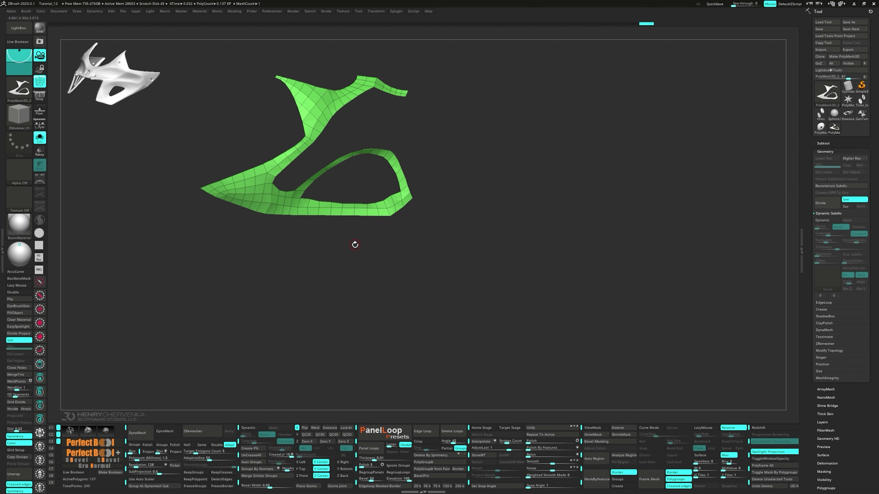
- Mask everything except the bottom flange and strip up to the rear corner, apply Polish By Features, and clear the mask
key("2")
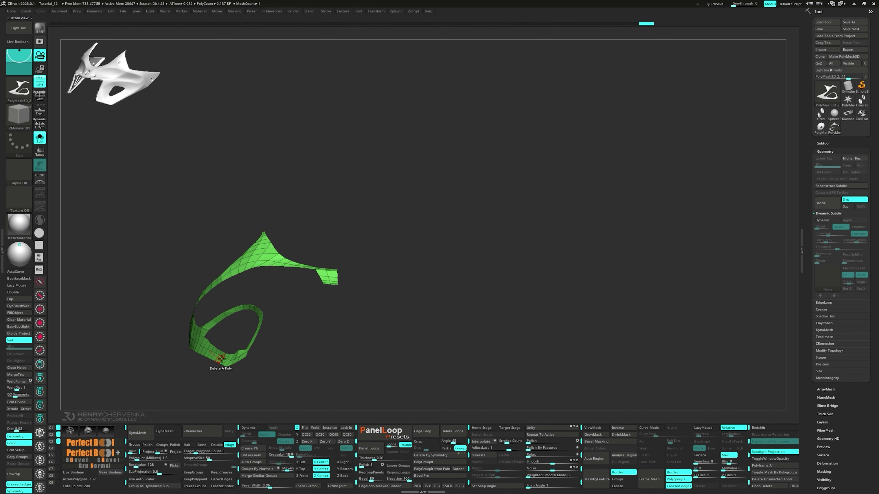
mouse_move(221, 359)
left_mouse_down()
mouse_move(340, 318)
mouse_move(307, 304)
mouse_move(372, 319)
left_mouse_up()
left_click_drag(358, 287, 400, 323, "ctrl")
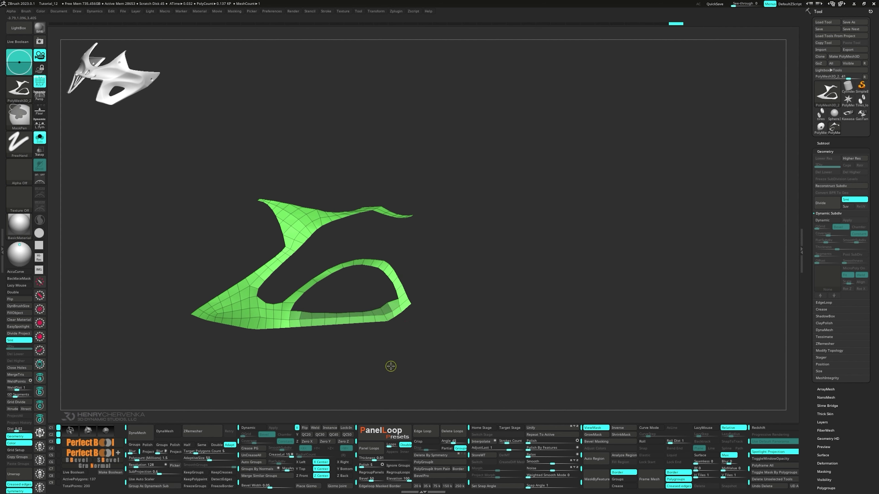
left_click(396, 372, "ctrl")
left_click(528, 449)
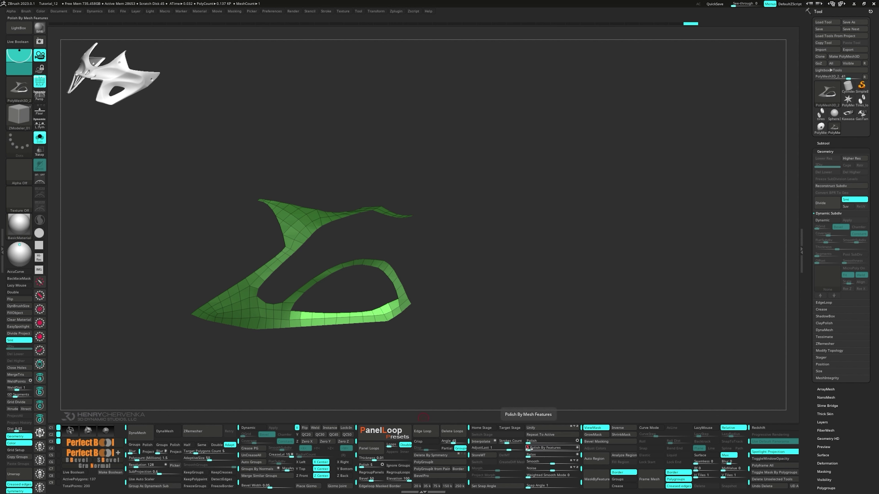
mouse_move(382, 364)
left_mouse_down("ctrl")
mouse_move(361, 384)
mouse_move(400, 367)
mouse_move(374, 360)
left_mouse_up("ctrl")
- Extrude the arch's inner edge loop into a matching inner flange and stitch its end points to the bottom flange
key("shift+3")
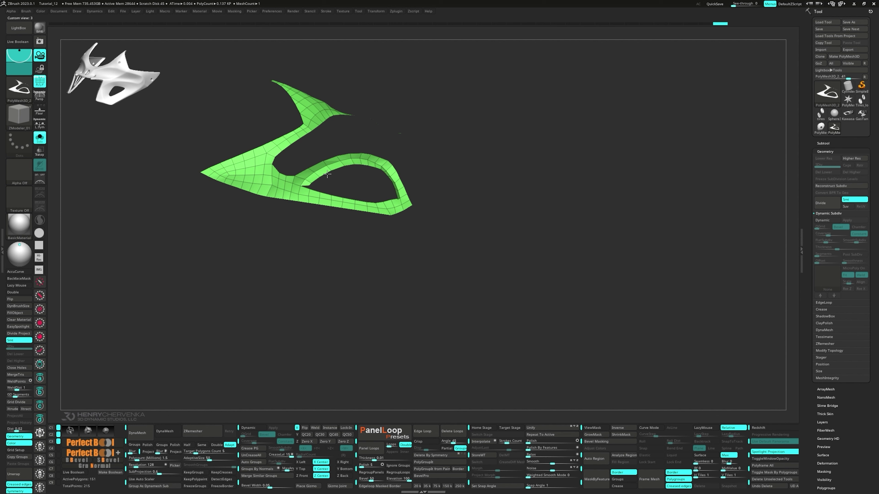
key("space")
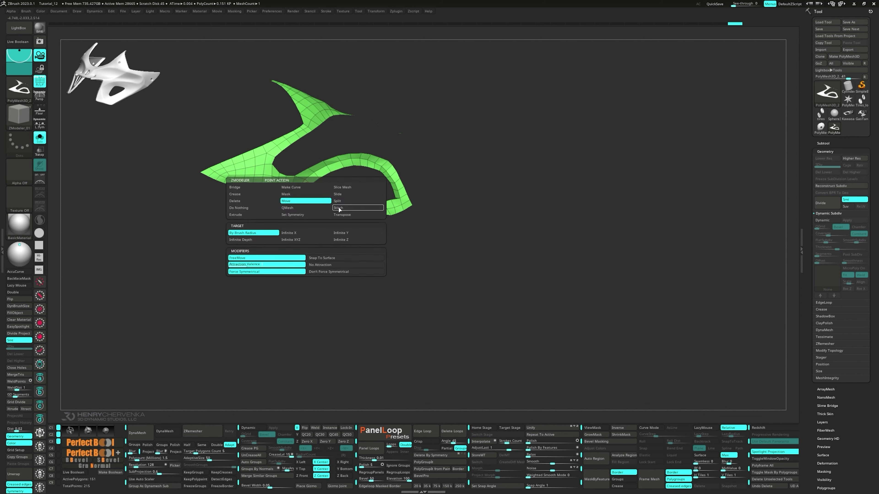
- Merge the surplus points at the loop opening's rear inner corner with Stitch, using To End Point, and adjust the neighbouring points with Slide
left_click(338, 209)
left_click(307, 188)
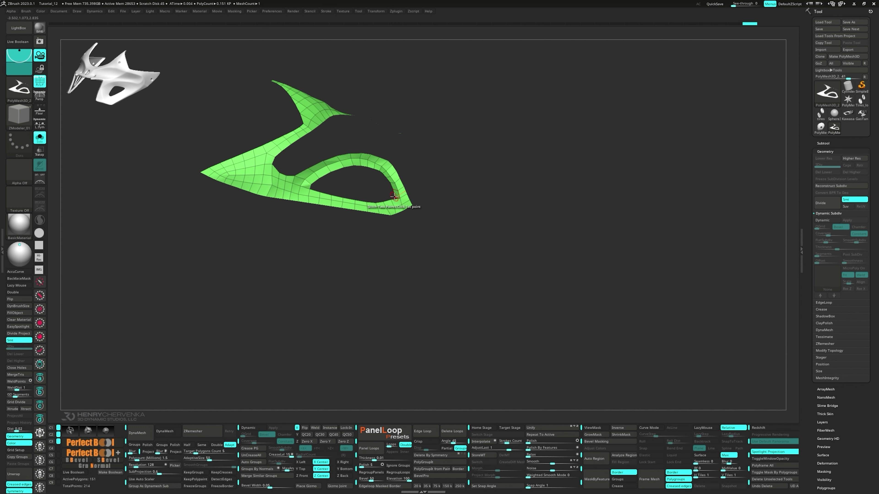
left_click_drag(392, 201, 391, 199)
left_click(391, 199)
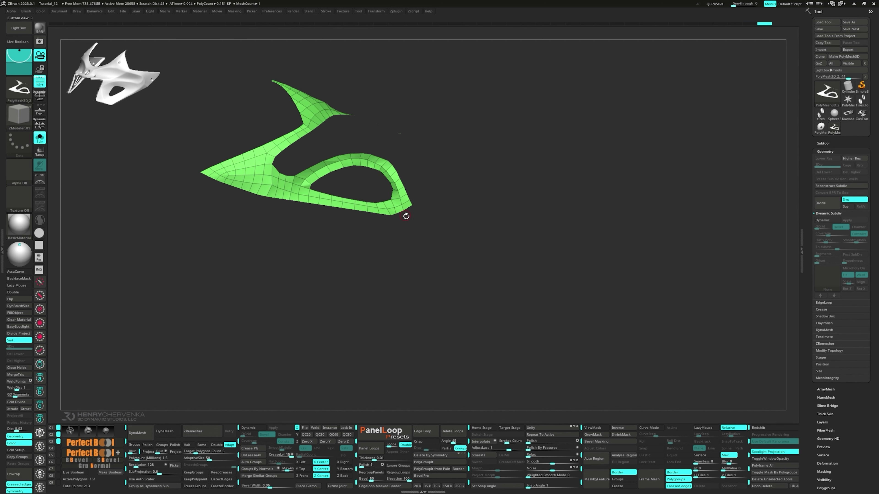
key("space")
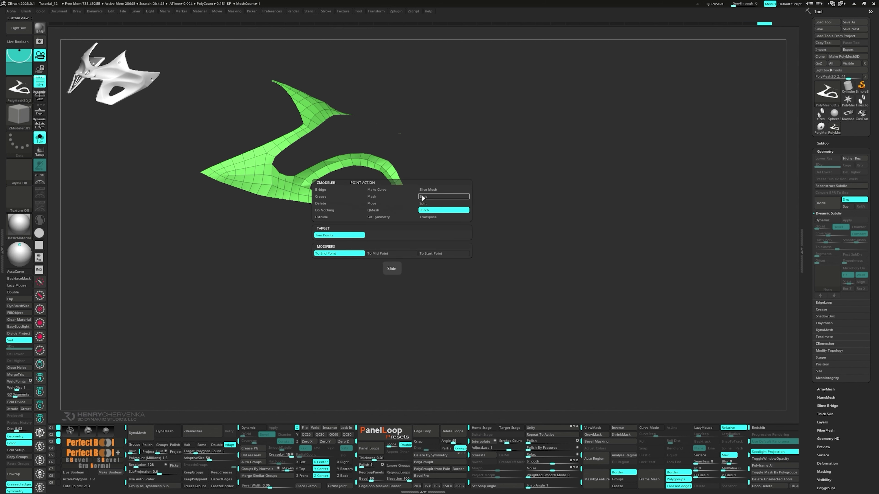
left_click(382, 202)
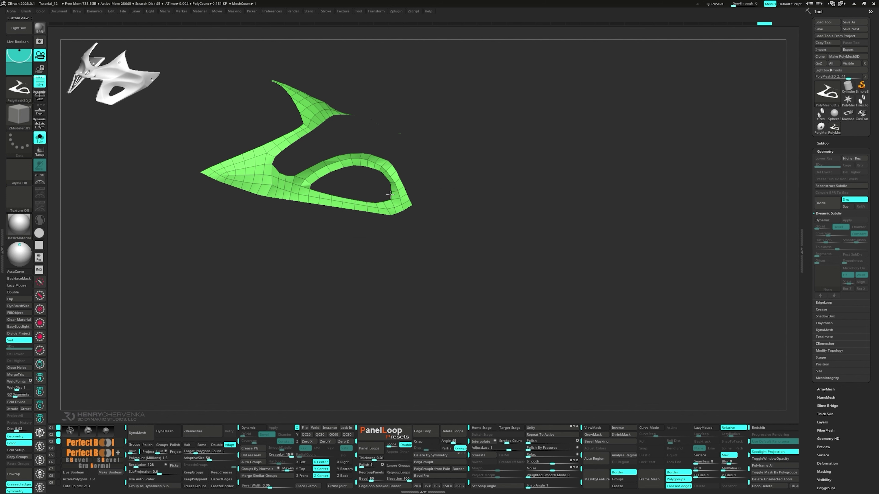
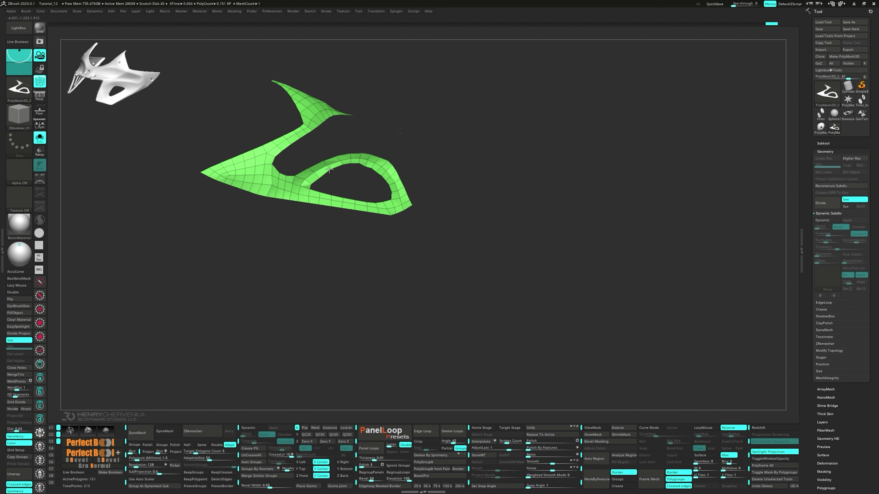
- Reshape the front part of the opening's lower inner edge with the Move Brush Radius edge action
right_click_drag(337, 180, 326, 194)
key("space")
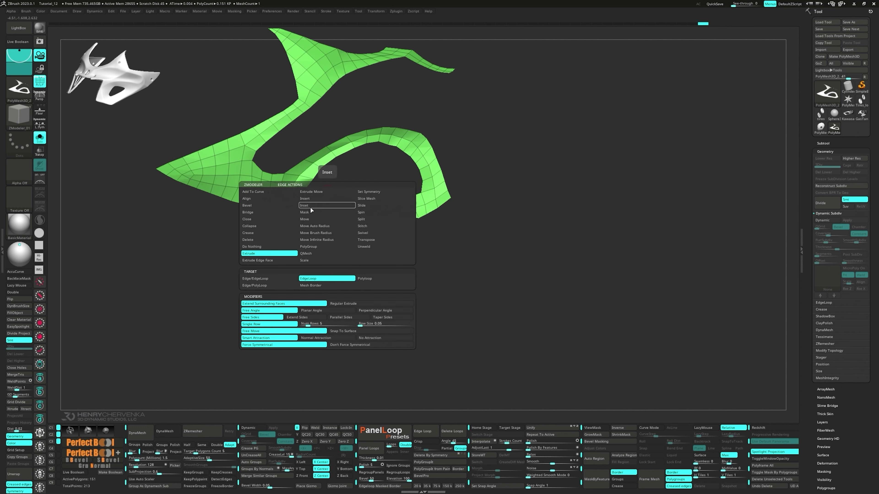
left_click(316, 232)
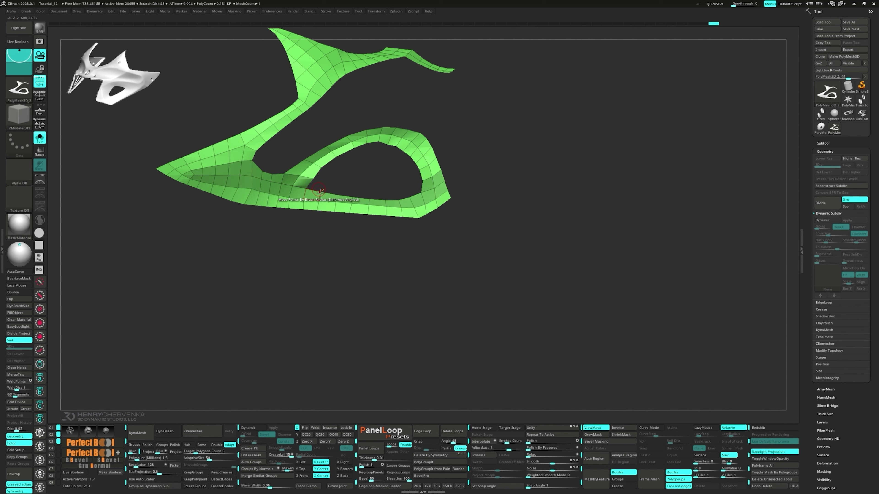
mouse_move(320, 192)
right_mouse_down()
mouse_move(325, 234)
mouse_move(326, 182)
right_mouse_up()
left_click(317, 173)
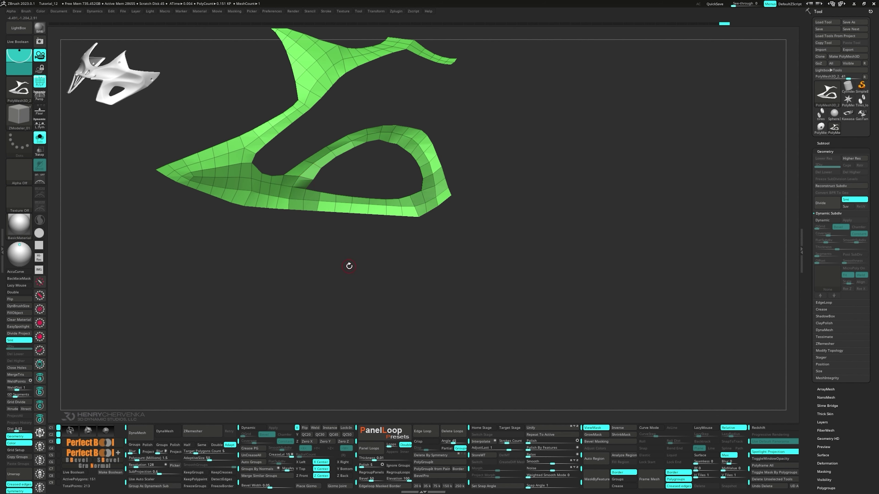
- Mask the mesh except for the faces around the loop opening's inner rim and apply Polish By Features
left_click(349, 266, "ctrl")
right_click_drag(349, 266, 303, 274)
left_click_drag(353, 271, 269, 200, "ctrl")
left_click_drag(501, 245, 412, 199, "ctrl")
left_click_drag(468, 157, 433, 220, "ctrl")
right_click_drag(429, 214, 433, 177)
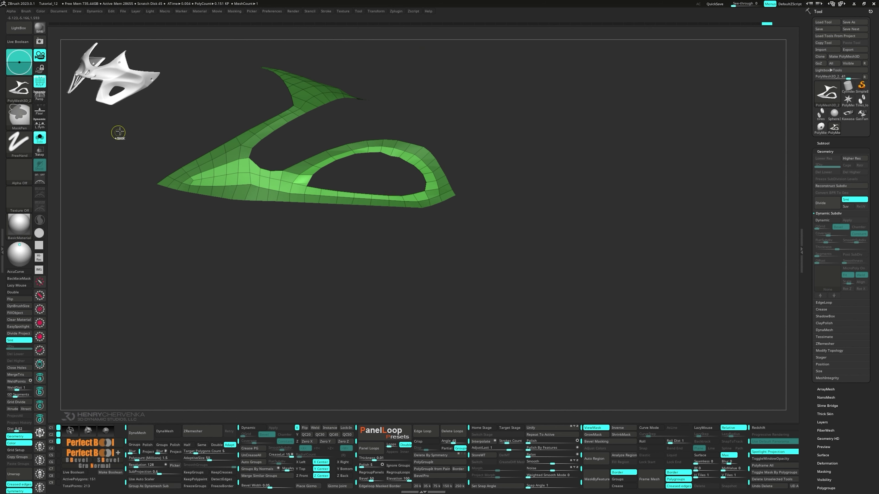
left_click_drag(121, 127, 298, 241, "ctrl")
right_click_drag(298, 240, 330, 258)
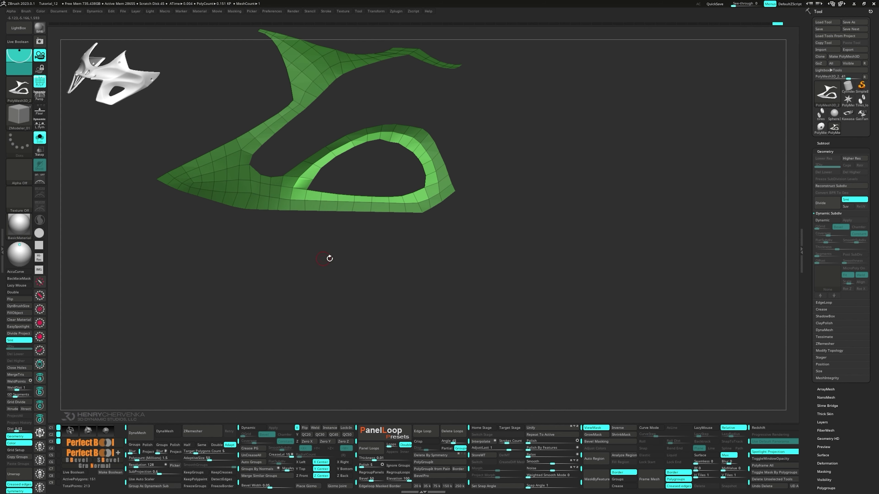
left_click(546, 448)
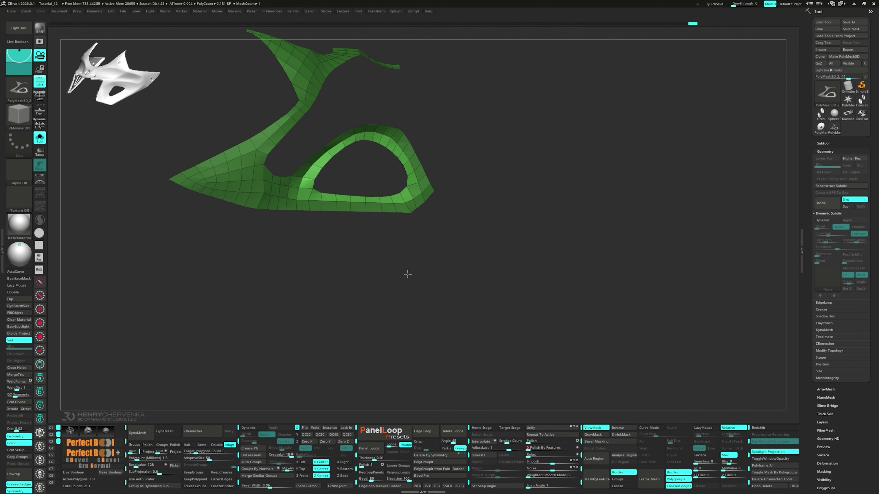
left_click_drag(407, 274, 396, 274, "ctrl")
- Try to move the unmasked rim faces along the gizmo's Z axis
right_click_drag(396, 275, 385, 219)
key("w")
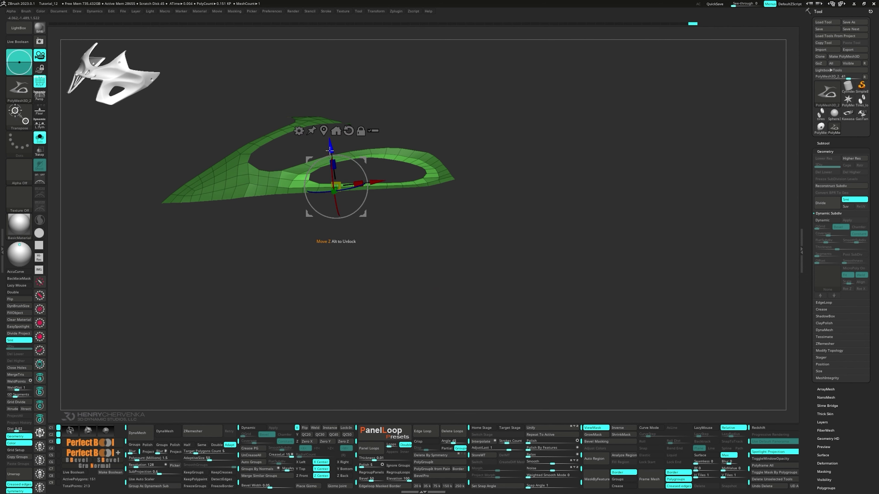
left_click_drag(329, 151, 331, 155)
key("ctrl+z")
right_click_drag(350, 167, 318, 181)
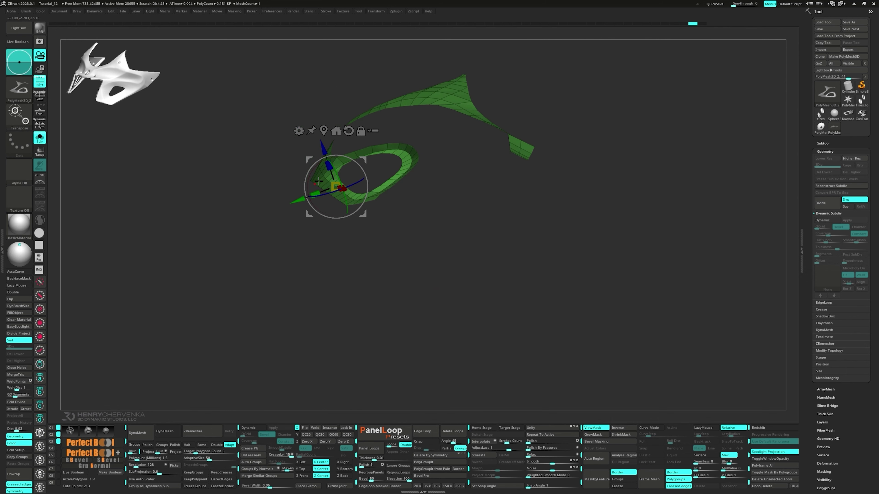
- Mask the lower strip of the rim as well, nudge the remaining rim faces with the gizmo, and clear the mask
right_click_drag(282, 233, 299, 274)
left_click_drag(301, 273, 481, 174, "ctrl")
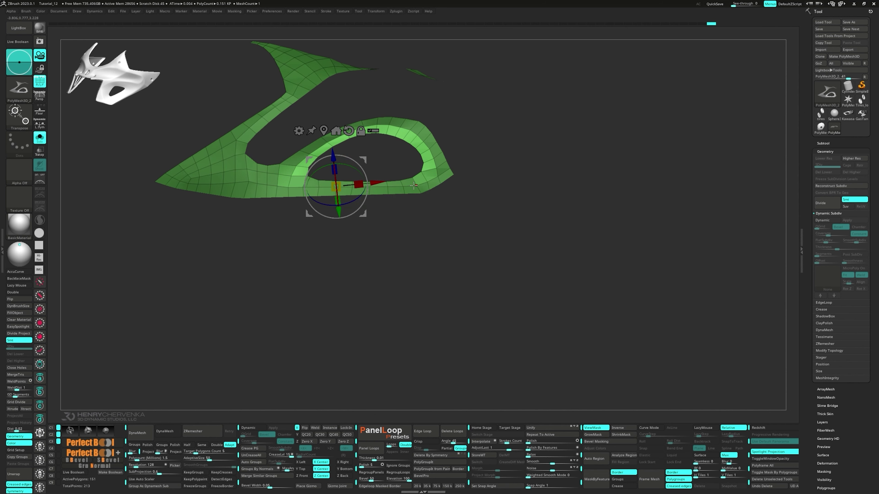
right_click_drag(482, 175, 429, 167)
left_click_drag(340, 157, 342, 159)
mouse_move(340, 159)
right_mouse_down()
mouse_move(347, 172)
mouse_move(329, 155)
right_mouse_up()
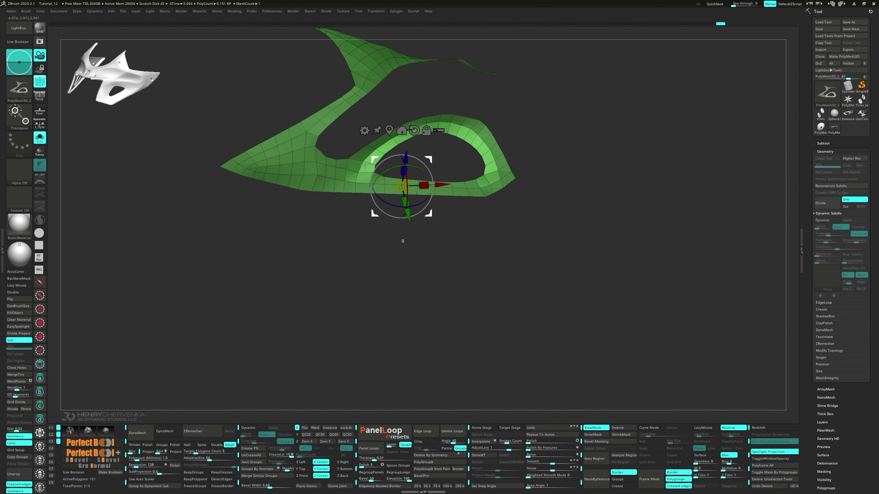
left_click_drag(328, 152, 331, 156, "ctrl")
key("q")
mouse_move(332, 156)
right_mouse_down()
mouse_move(381, 169)
mouse_move(387, 147)
mouse_move(310, 196)
right_mouse_up()
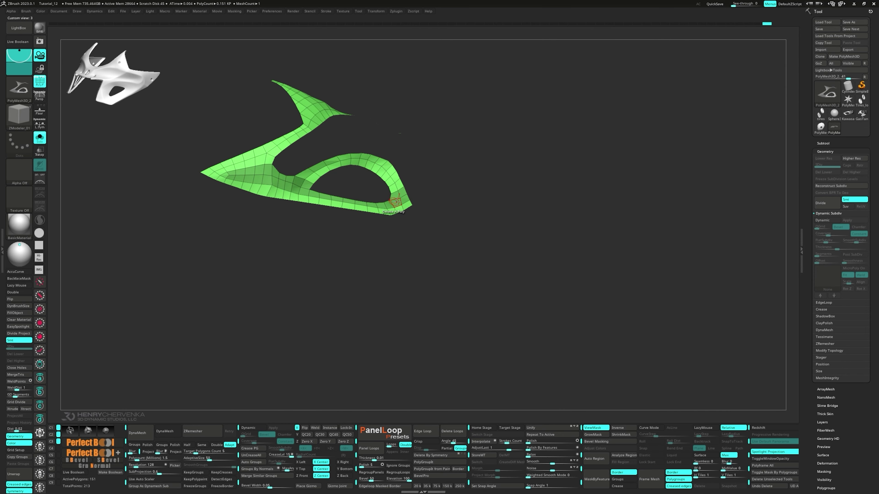
- Adjust the points at the opening's rear corner and along its upper inner edge with ZModeler
left_click_drag(391, 199, 389, 200)
left_click_drag(351, 164, 359, 167)
mouse_move(359, 164)
right_mouse_down()
mouse_move(370, 141)
mouse_move(344, 165)
mouse_move(354, 170)
right_mouse_up()
key("space")
left_click_drag(360, 166, 357, 165)
- Refine the loop's upper arc and rear section by moving its edge points, and check the shape with the polyframe hidden
right_click_drag(360, 170, 401, 162)
left_click_drag(408, 157, 409, 161)
right_click_drag(410, 165, 445, 177)
left_click_drag(463, 172, 446, 170)
mouse_move(445, 171)
right_mouse_down()
mouse_move(406, 177)
mouse_move(411, 198)
right_mouse_up()
left_click_drag(414, 141, 412, 139)
mouse_move(408, 153)
right_mouse_down()
mouse_move(392, 175)
mouse_move(407, 186)
right_mouse_up()
right_click_drag(407, 185, 392, 241, "alt")
key("shift+f")
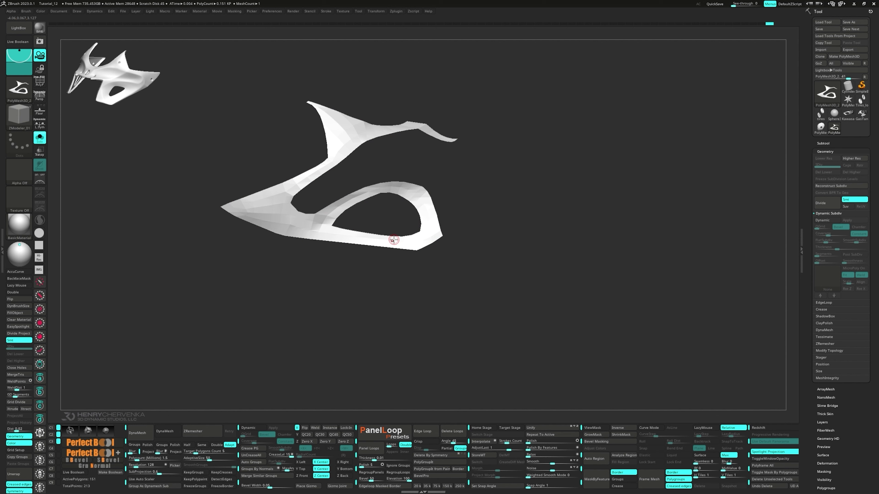
key("1")
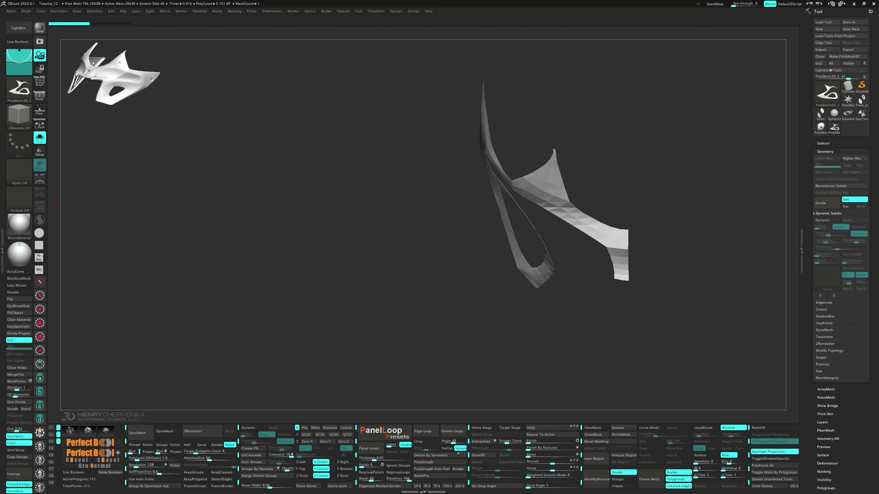
right_click_drag(445, 300, 435, 254)
key("3")
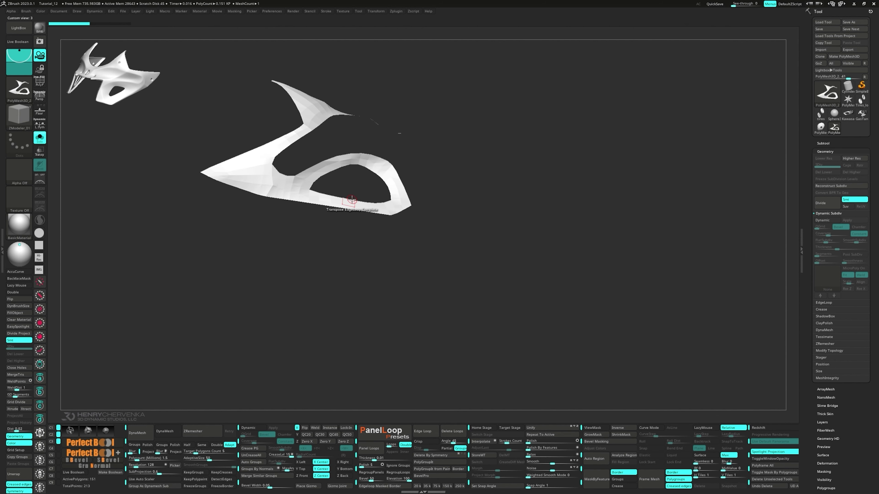
- Show the polyframe and extrude the opening's inner edge loop inward with the Extrude EdgeLoop action
key("shift+f")
key("space")
left_click(281, 260)
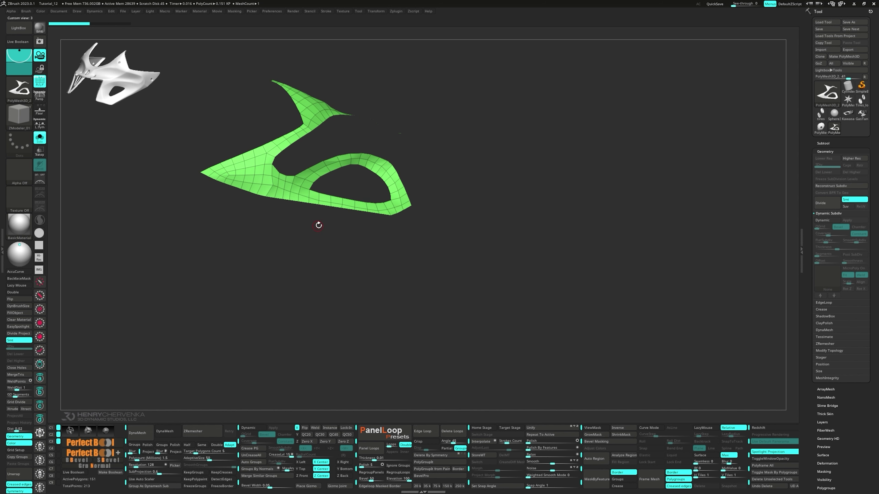
left_click(348, 198)
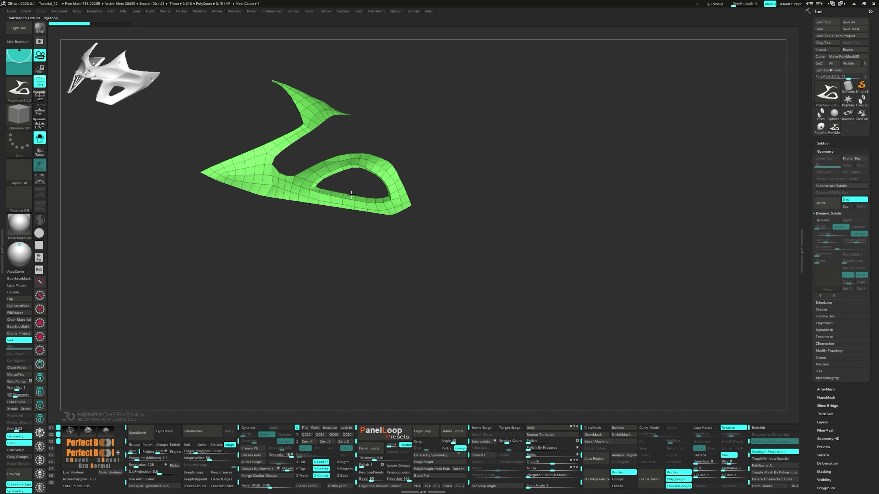
- Isolate the newly extruded rim with the Transpose edge action and reorient the gizmo over the opening
key("space")
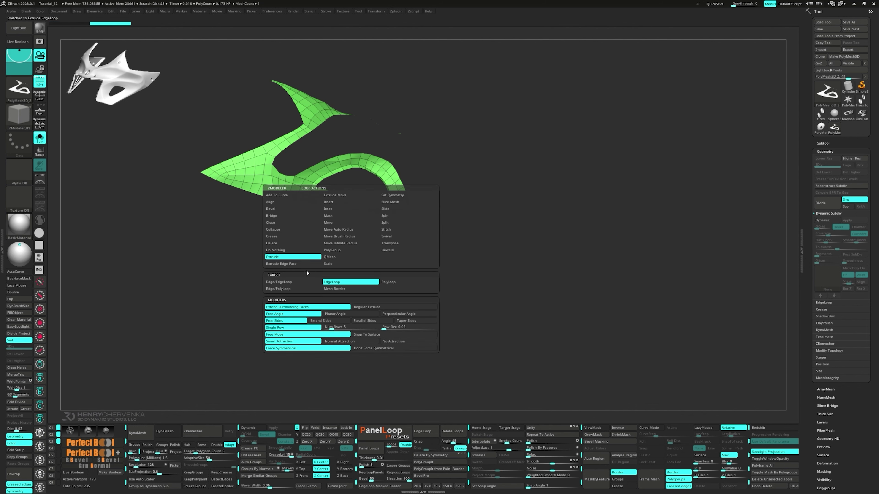
left_click(347, 194)
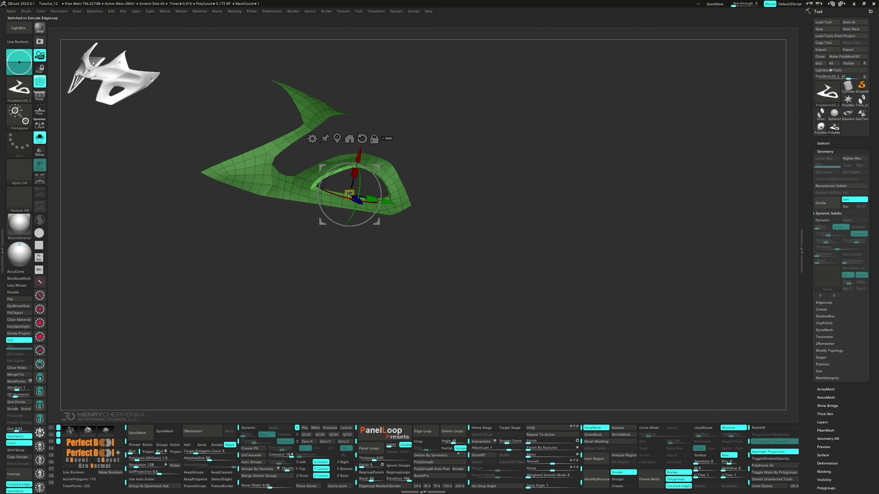
left_click_drag(382, 262, 402, 290)
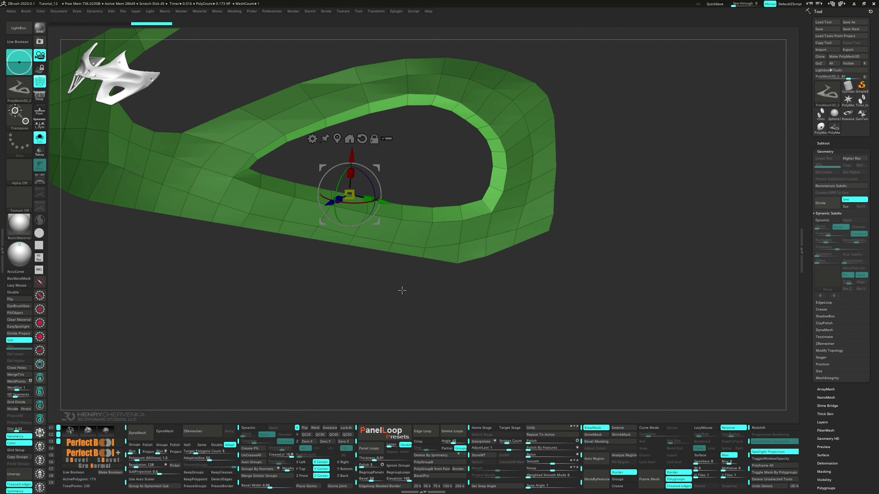
left_click(292, 226, "alt")
left_click(271, 163, "alt")
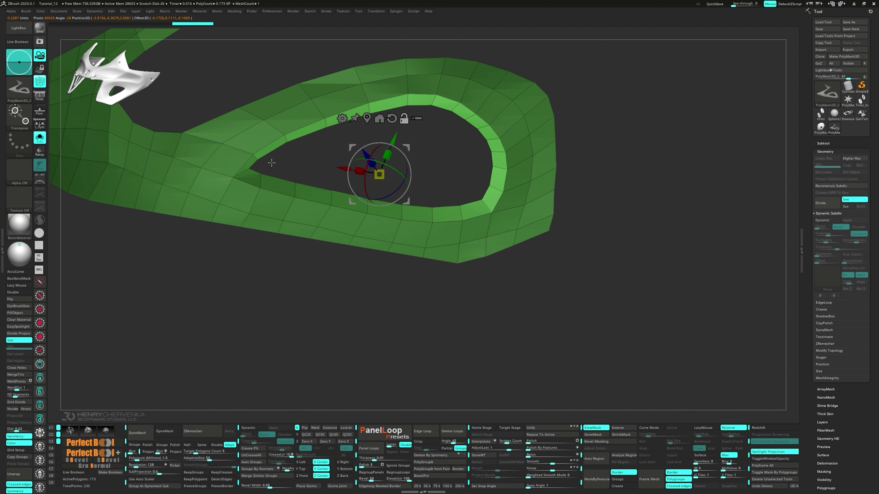
left_click_drag(272, 163, 242, 173)
- Move and scale the isolated rim with the gizmo, including along its Y axis, to narrow the opening
left_click_drag(353, 148, 385, 174)
key("f")
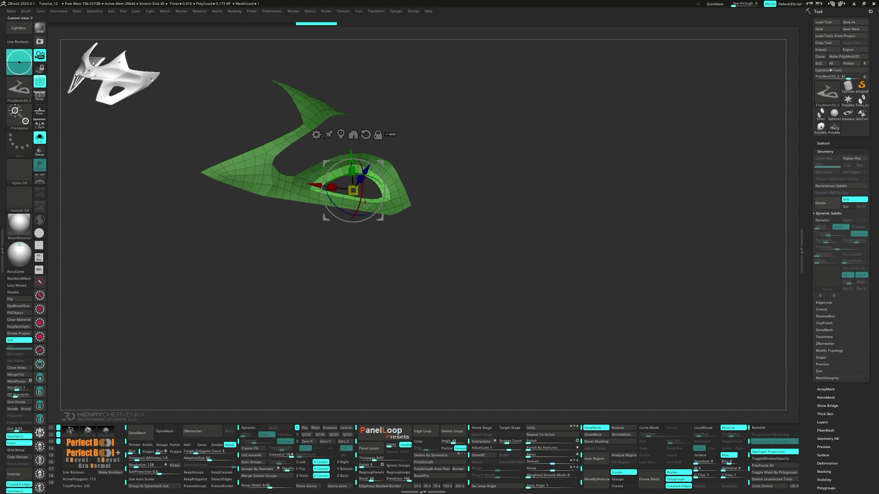
left_click_drag(362, 216, 442, 228)
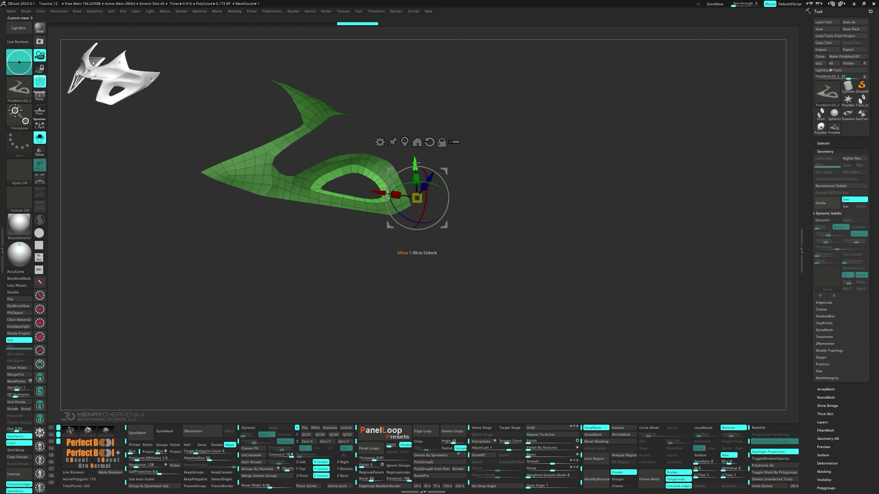
left_click_drag(415, 163, 414, 160)
right_click_drag(435, 170, 427, 211)
left_click(448, 216, "alt")
left_click_drag(390, 221, 390, 222)
- Apply Polish By Features to the isolated rim and clear the mask
left_click(529, 450)
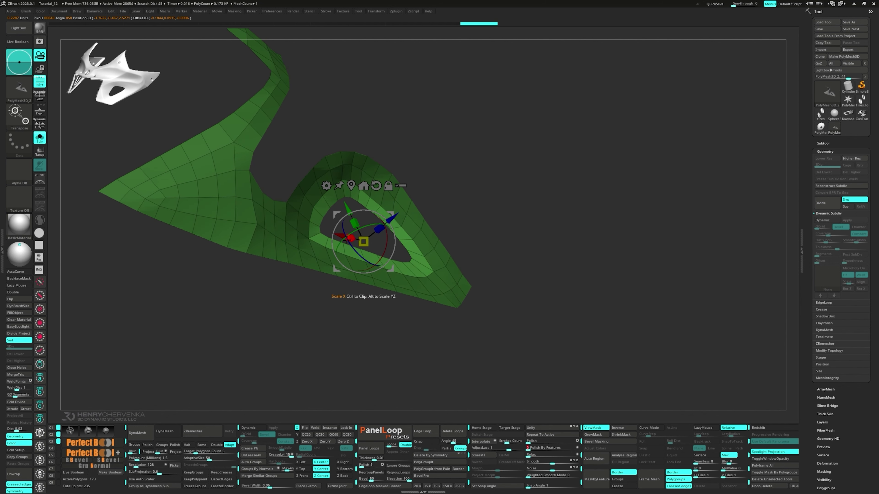
right_click_drag(393, 229, 373, 248)
left_click_drag(555, 330, 549, 327, "ctrl")
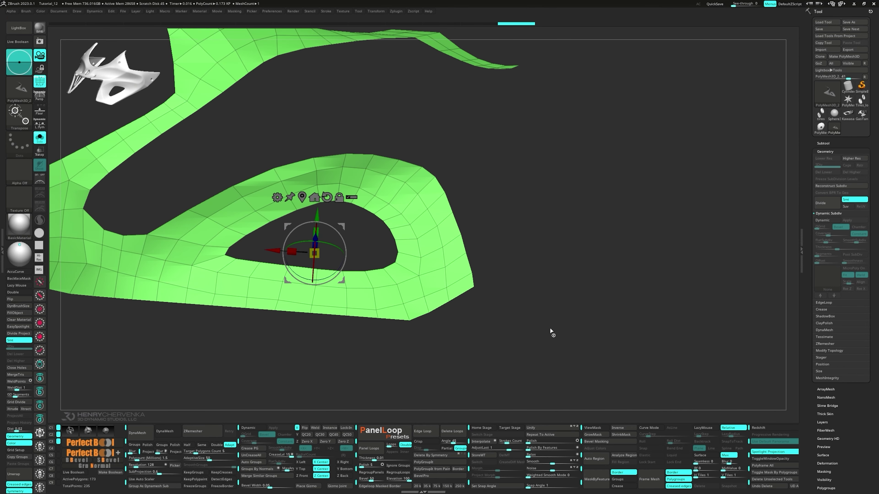
- Pull the points at the opening's front inner corner toward the rear with the brush-radius move action
key("f")
key("q")
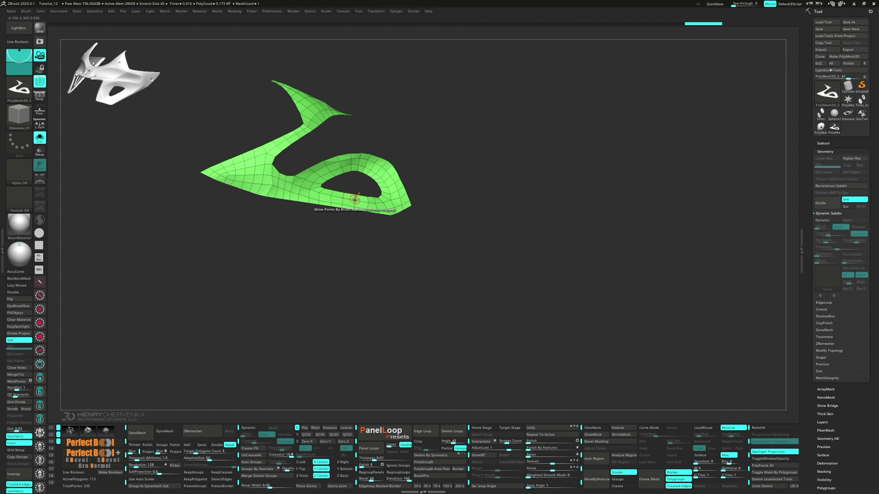
left_click(344, 196)
left_click_drag(372, 221, 387, 224, "ctrl")
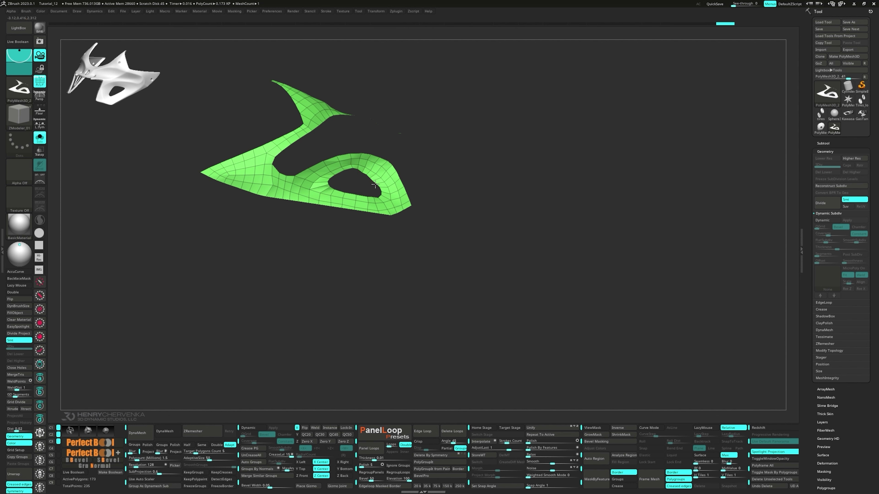
right_click_drag(378, 209, 358, 190)
left_click(358, 188)
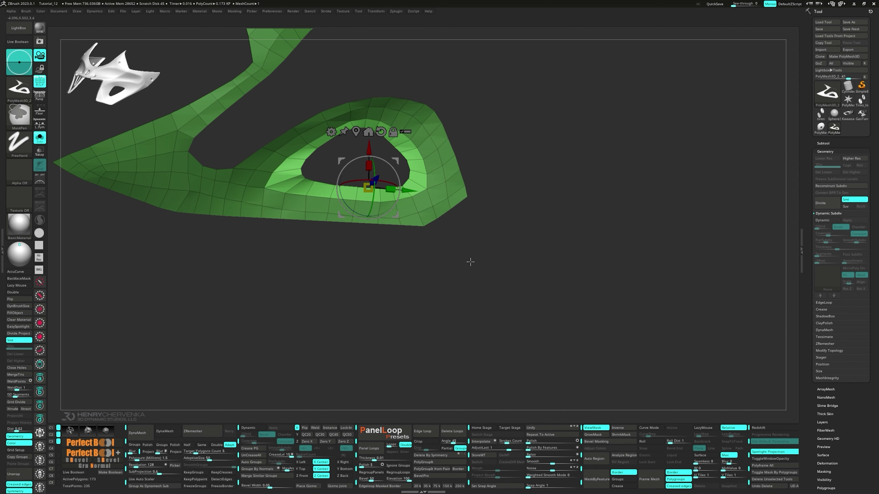
key("q")
right_click_drag(469, 261, 369, 292)
key("w")
right_click_drag(381, 159, 287, 183)
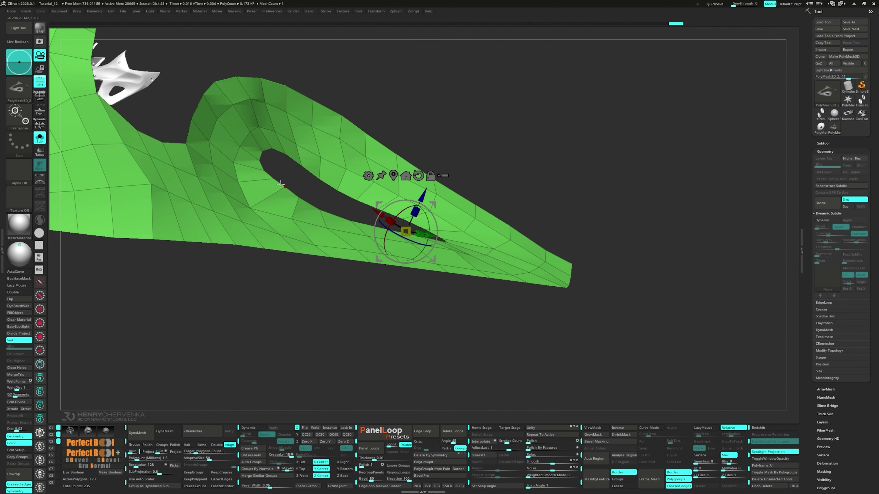
- Switch to the Move brush and reshape the rim around the loop opening
right_click(288, 187)
left_click(350, 149)
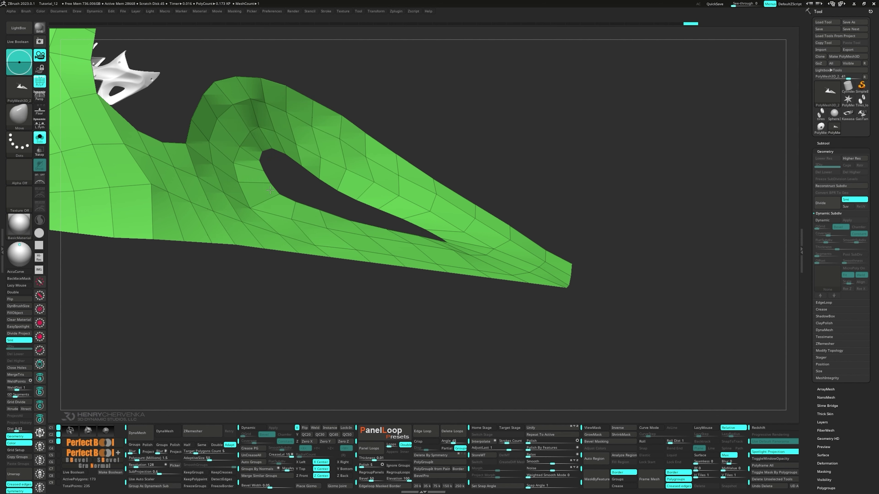
mouse_move(321, 210)
right_mouse_down()
mouse_move(275, 207)
mouse_move(299, 173)
mouse_move(415, 147)
mouse_move(501, 176)
right_mouse_up()
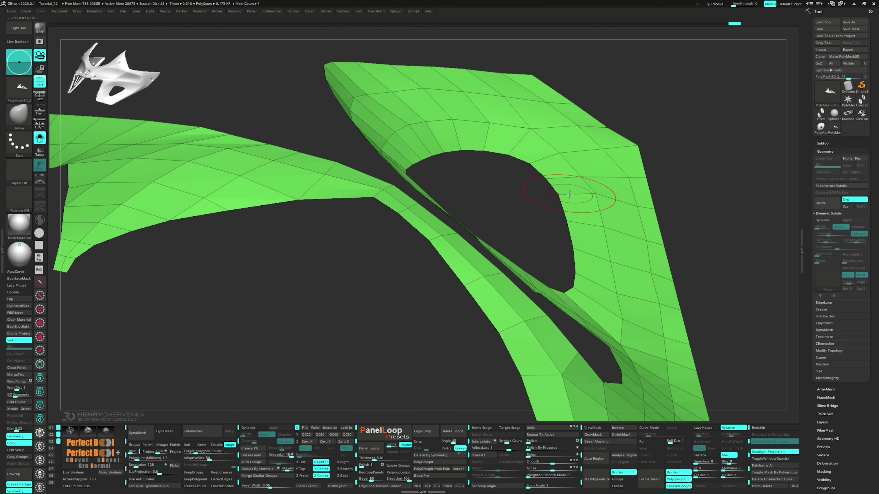
mouse_move(608, 196)
right_mouse_down()
mouse_move(580, 214)
mouse_move(588, 187)
mouse_move(504, 215)
right_mouse_up()
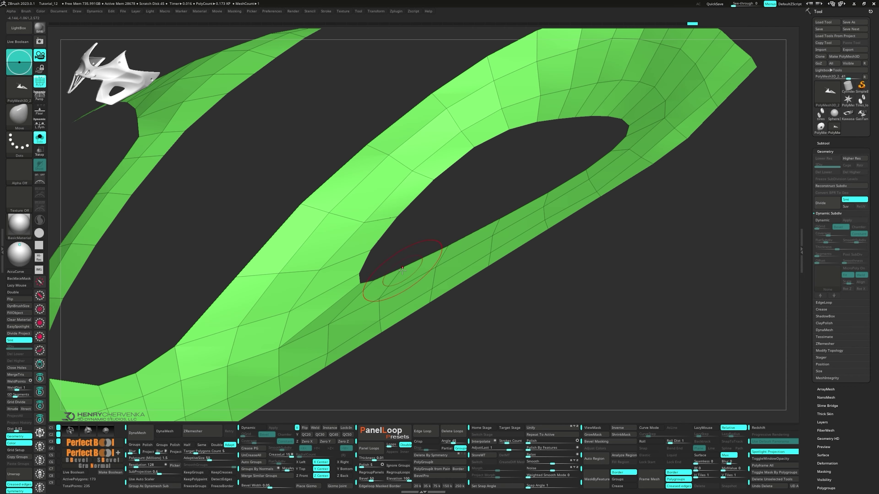
mouse_move(446, 246)
right_mouse_down()
mouse_move(455, 301)
mouse_move(359, 256)
mouse_move(370, 264)
mouse_move(298, 294)
mouse_move(353, 251)
right_mouse_up()
- Isolate the ring of polygons bordering the loop opening with a ZModeler mask, polish it, and clear the mask
key("shift+f")
key("space")
key("z")
key("m")
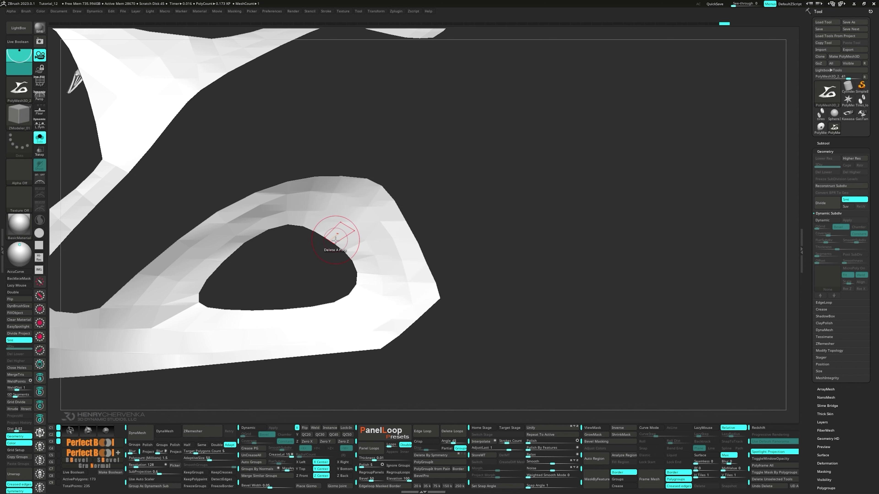
left_click(332, 239)
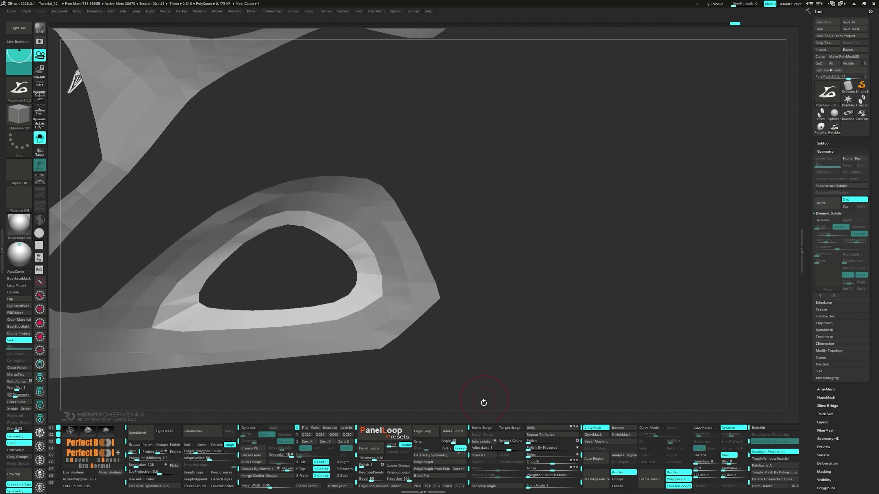
left_click_drag(505, 367, 500, 355, "ctrl")
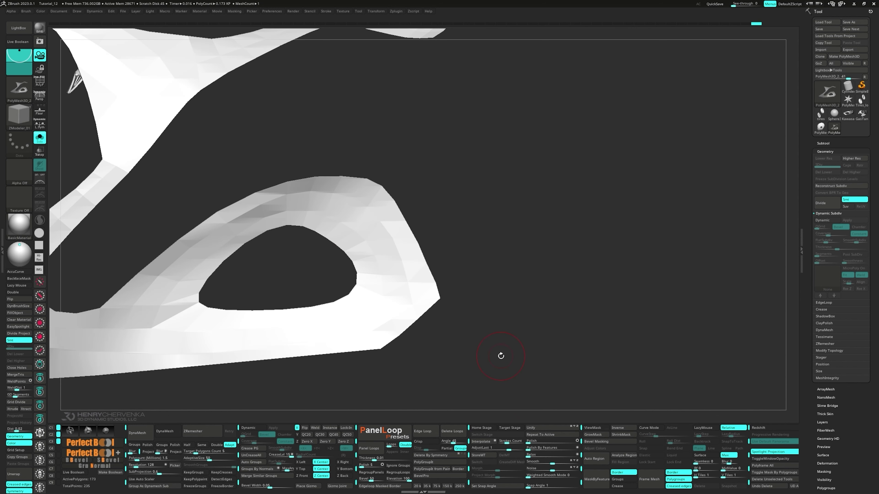
- Adjust the loop's profile with the Move brush in the first stored custom view, with the polyframe shown
right_click_drag(500, 355, 428, 320, "ctrl")
key("shift+f")
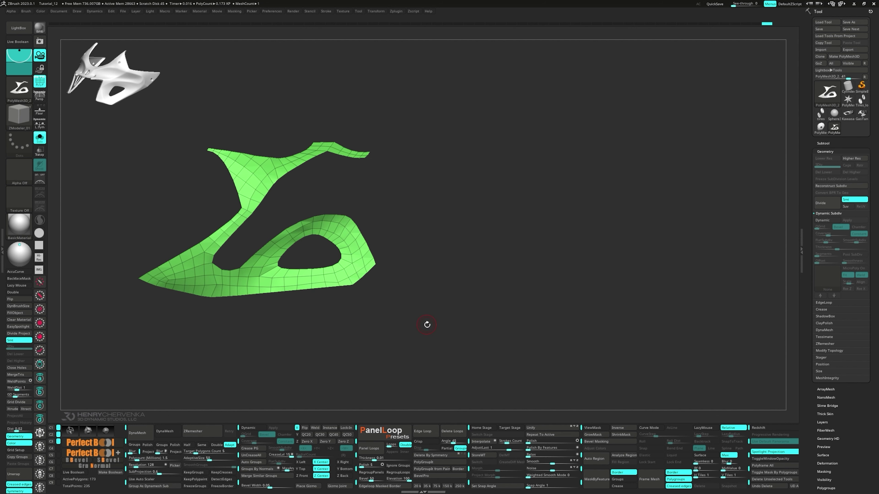
key("1")
key("shift")
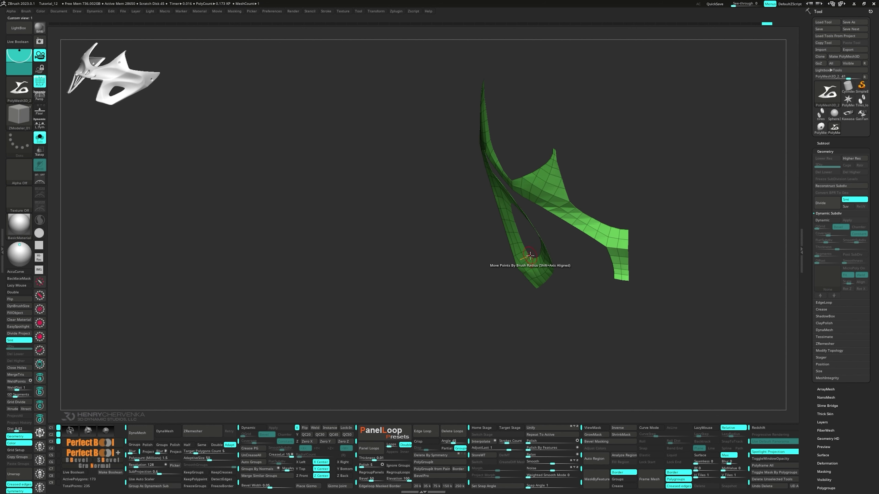
key("b")
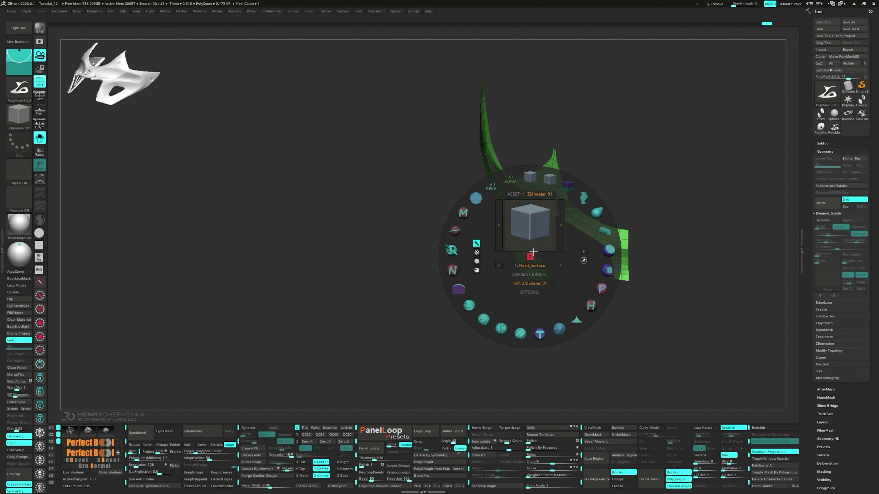
left_click(585, 202)
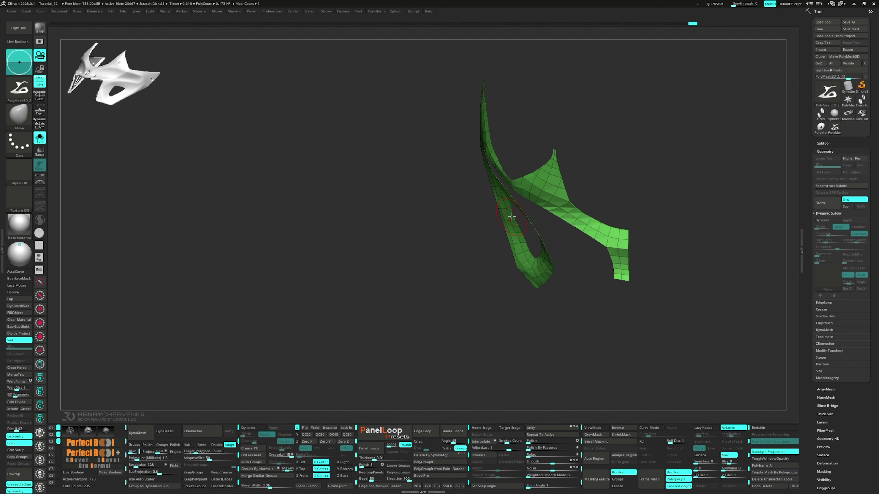
mouse_move(517, 225)
left_mouse_down()
mouse_move(609, 219)
mouse_move(537, 214)
mouse_move(620, 235)
mouse_move(556, 283)
mouse_move(585, 279)
left_mouse_up()
- Give the ring of polygons running midway between the opening's rim and the loop's outer edge its own polygroup with ZModeler
key("space")
left_click(659, 179)
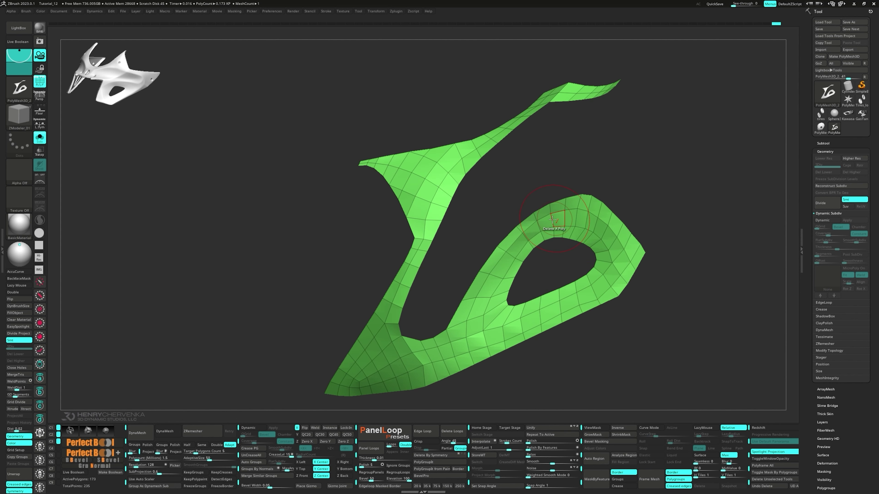
key("space")
left_click(519, 272)
left_click_drag(538, 318, 619, 264)
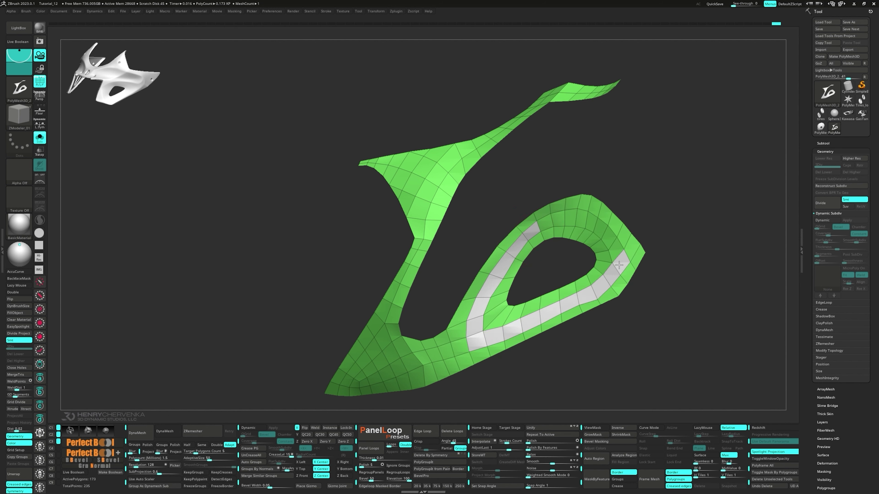
left_click_drag(566, 219, 546, 224)
- Use polygroup visibility to mask the rest of the piece, leaving only the loop around the opening unmasked
left_click(633, 267, "ctrl+shift")
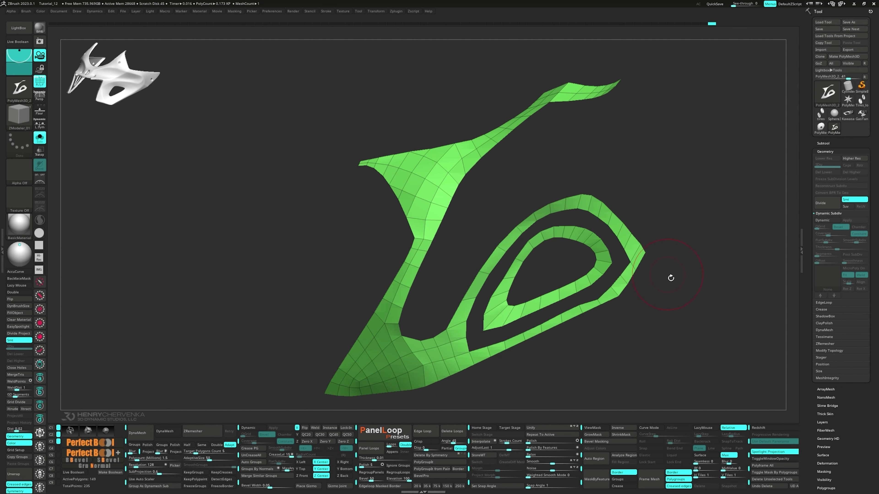
left_click(680, 294, "ctrl")
left_click(684, 305, "ctrl+shift")
mouse_move(659, 321)
left_mouse_down()
mouse_move(669, 297)
mouse_move(644, 299)
mouse_move(688, 327)
mouse_move(647, 316)
left_mouse_up()
left_click(633, 263, "ctrl+shift")
left_click(691, 332, "ctrl")
left_click(691, 330, "ctrl+shift")
left_click(690, 330, "ctrl")
left_click_drag(648, 353, 650, 422)
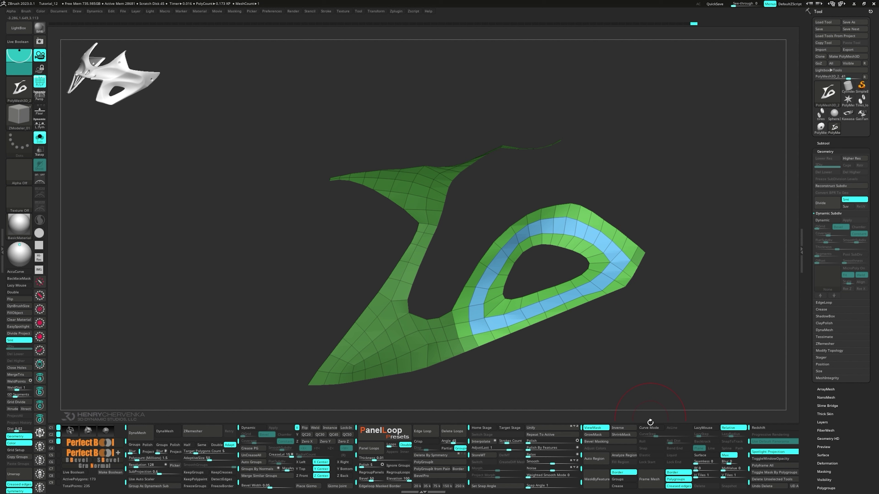
- Apply Polish By Features to the loop, adding masks over its rear tip and the opening's front inner corner between passes
left_click(532, 450)
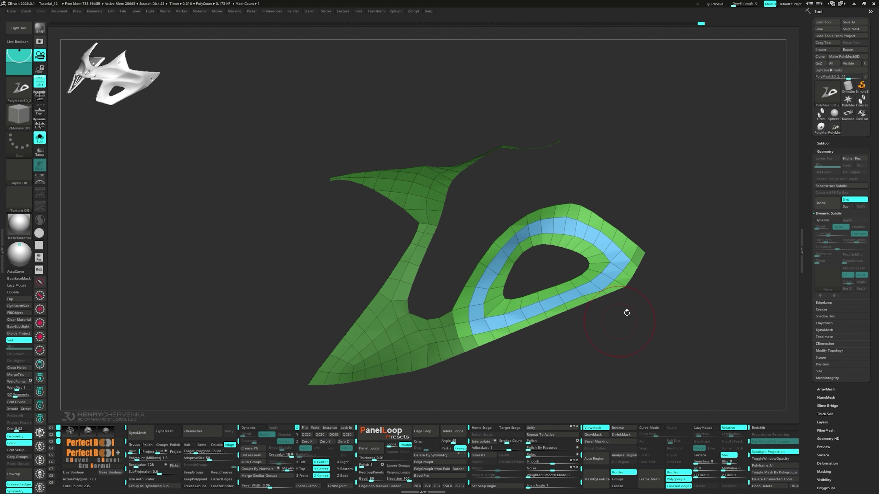
key("ctrl+z")
key("ctrl+z")
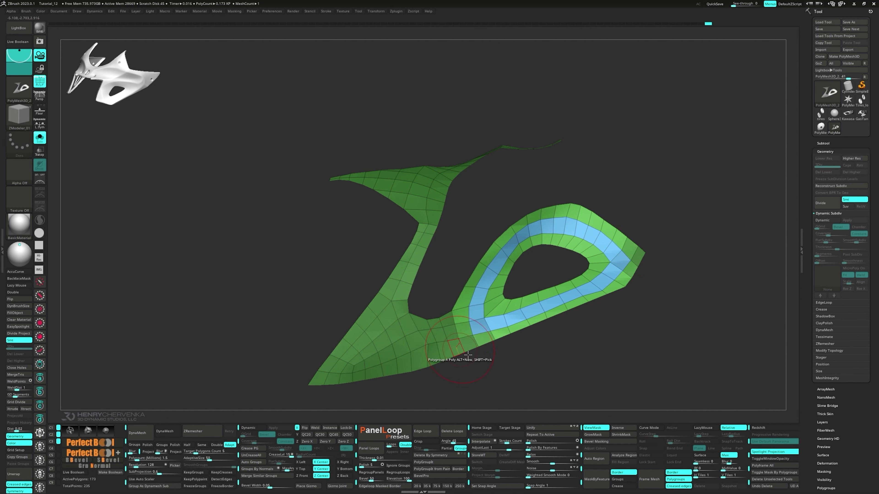
right_click_drag(450, 361, 488, 351)
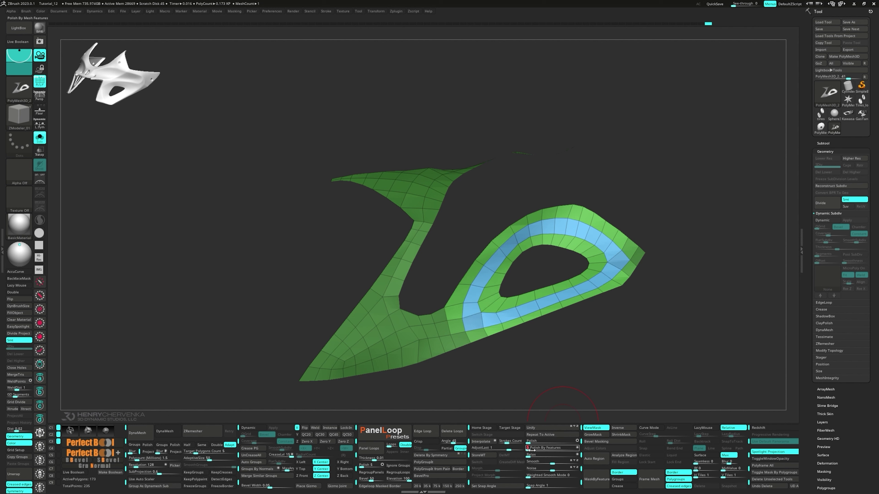
mouse_move(506, 277)
left_mouse_down("ctrl")
mouse_move(470, 314)
mouse_move(466, 335)
left_mouse_up("ctrl")
left_click_drag(613, 263, 614, 263, "ctrl")
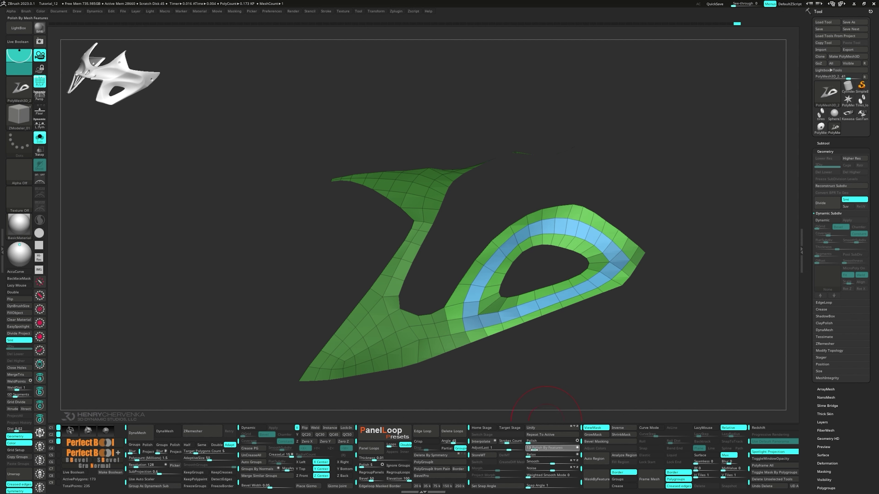
- Clear the mask, merge the whole piece into a single polygroup, and hide the polyframe
left_click_drag(540, 378, 588, 327)
mouse_move(588, 327)
left_mouse_down()
mouse_move(598, 324)
mouse_move(589, 332)
mouse_move(556, 299)
mouse_move(544, 333)
mouse_move(577, 311)
mouse_move(566, 294)
left_mouse_up()
key("ctrl+w")
key("shift+f")
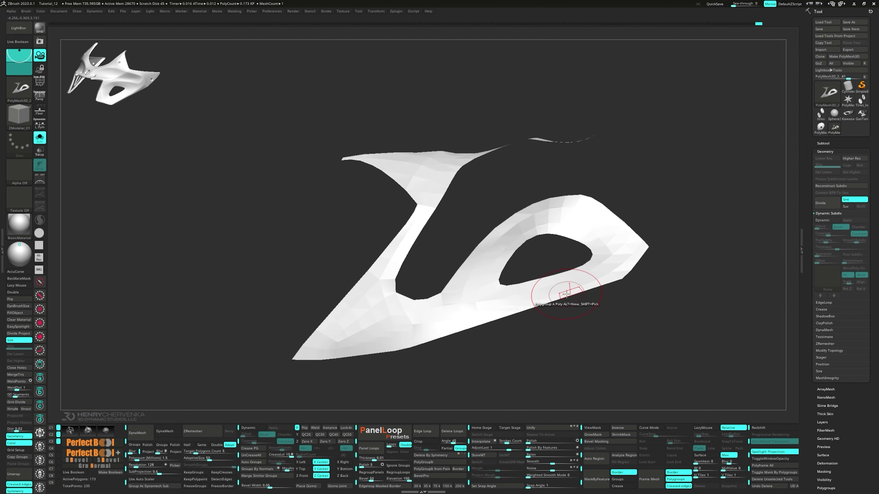
- Step back and forward through the recent edit history to compare the shape of the loop
mouse_move(487, 225)
left_mouse_down("alt")
mouse_move(421, 188)
mouse_move(491, 135)
left_mouse_up("alt")
key("ctrl+z")
key("ctrl+z")
key("ctrl+z")
key("ctrl+z")
key("ctrl+z")
key("ctrl+z")
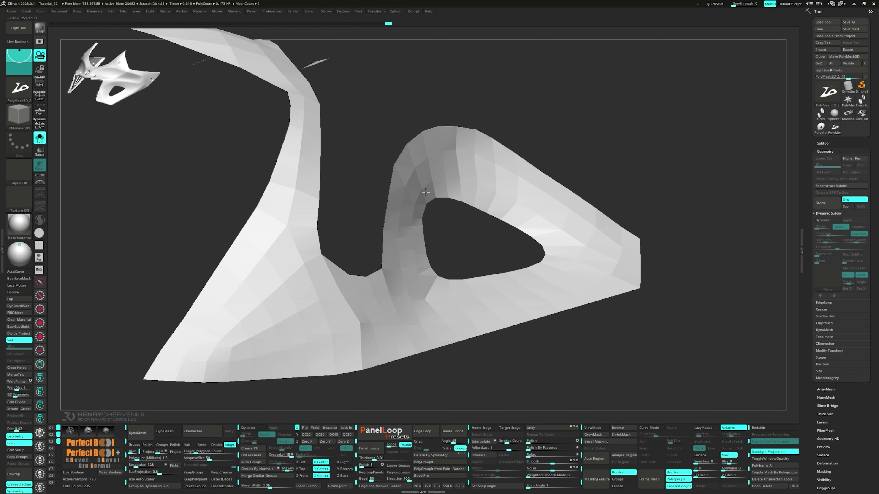
key("ctrl+shift+z")
key("ctrl+shift+z")
key("ctrl+shift+z")
key("ctrl+shift+z")
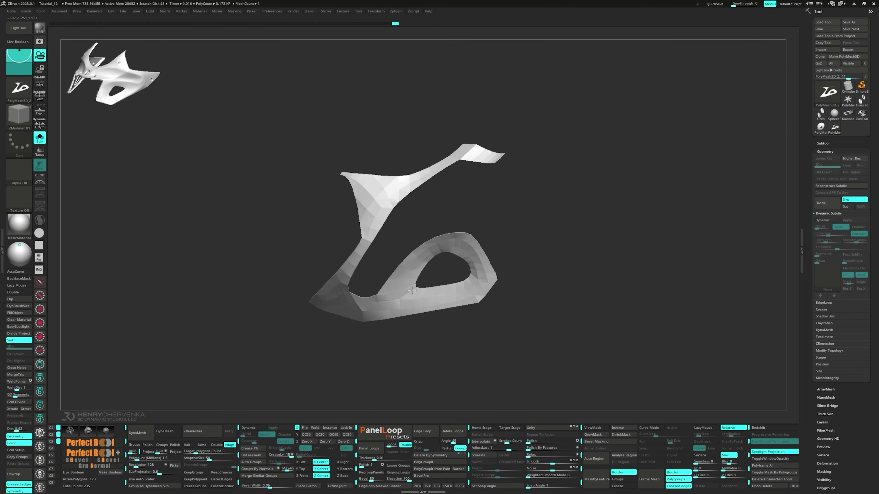
key("ctrl+shift+z")
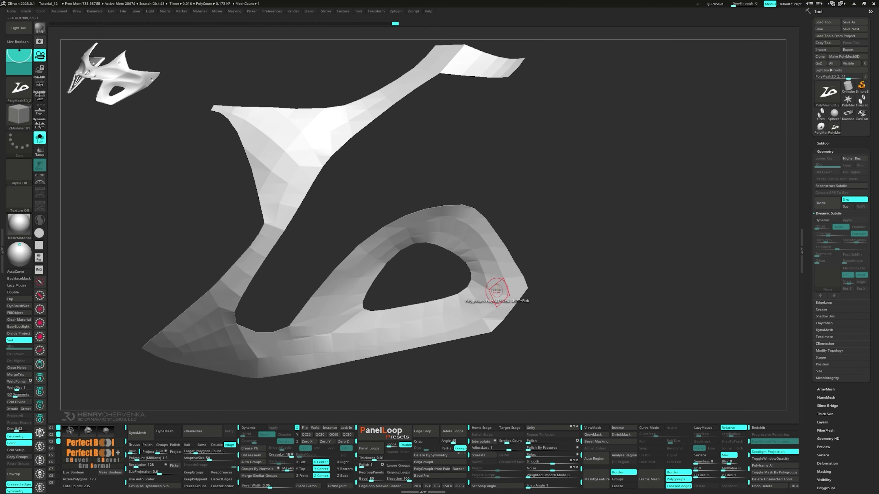
- Isolate the rear end of the loop with a mask, apply Polish By Features to it, and clear the mask
key("shift+f")
right_click_drag(491, 287, 512, 253)
mouse_move(521, 240)
left_mouse_down("ctrl+shift")
mouse_move(467, 285)
mouse_move(467, 275)
left_mouse_up("ctrl+shift")
left_click(548, 306, "ctrl+shift")
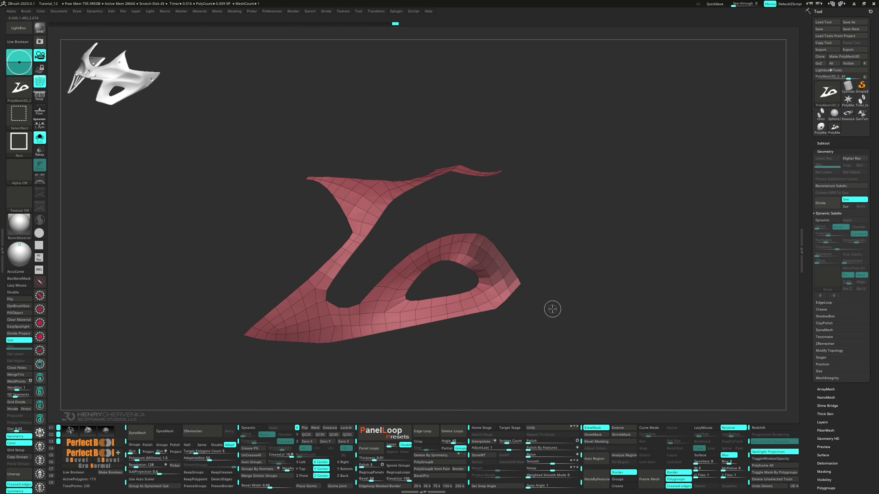
left_click(495, 282, "ctrl")
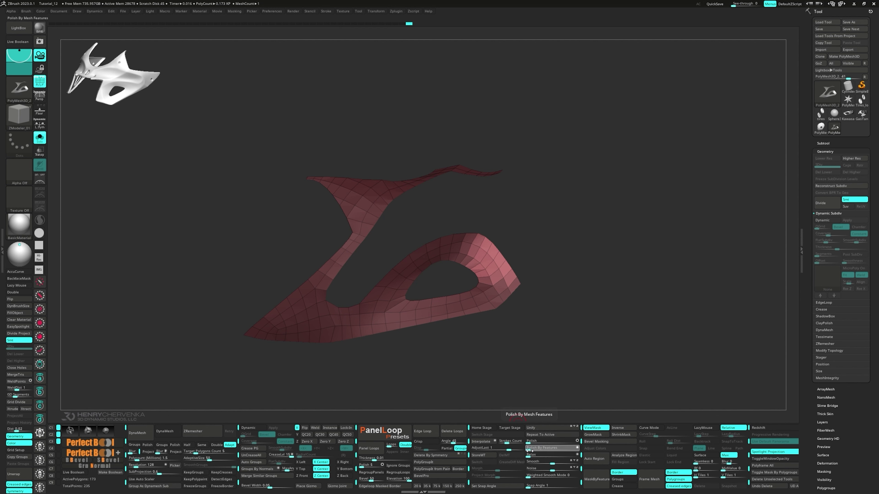
left_click_drag(538, 341, 543, 343, "ctrl")
right_click_drag(543, 344, 548, 324)
key("shift+f")
left_click(548, 323, "shift")
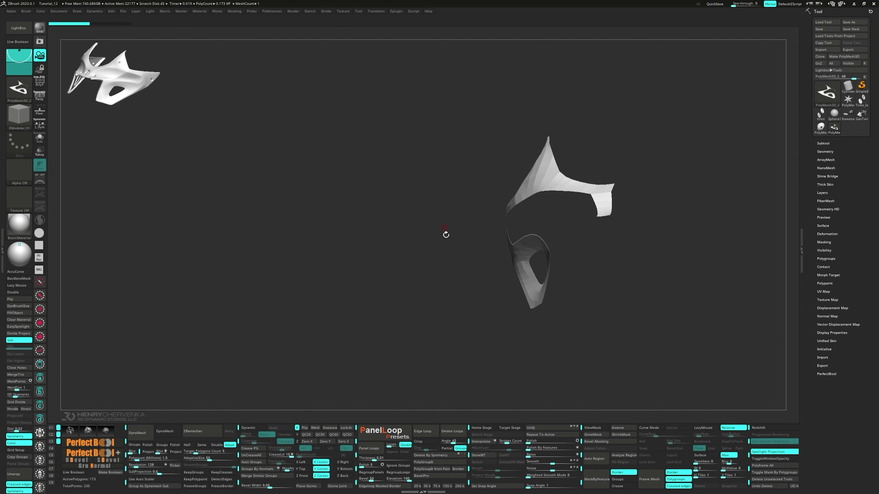
- Extrude the loop's rear outer border edges outward one after another to form a continuous strip of polygons
right_click_drag(445, 235, 370, 239)
key("shift+f")
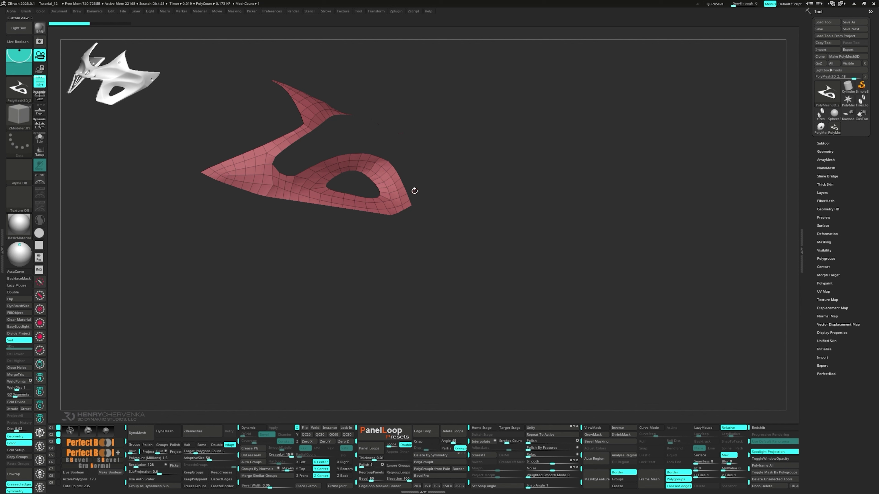
left_click_drag(410, 189, 410, 189, "shift")
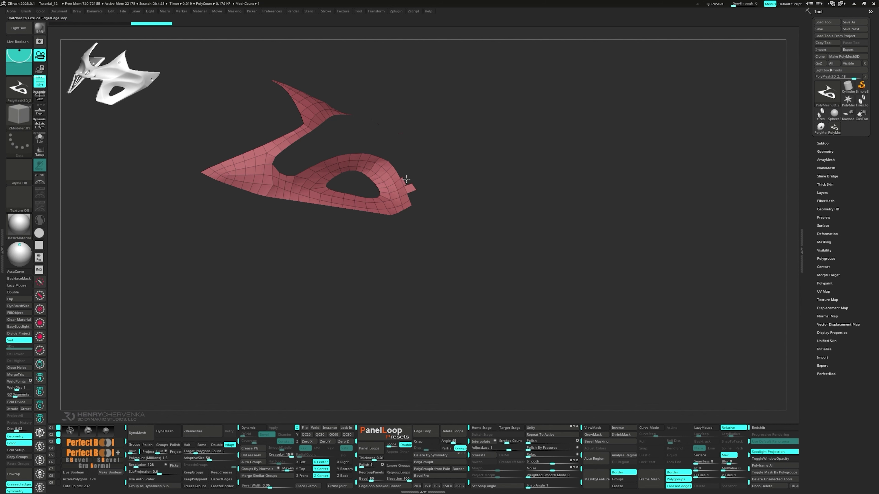
left_click_drag(399, 174, 394, 160)
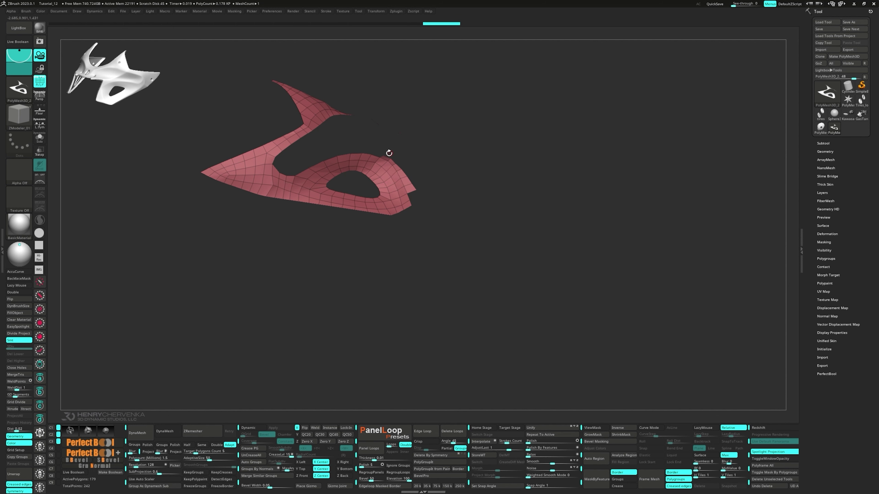
mouse_move(409, 197)
left_mouse_down()
mouse_move(437, 182)
mouse_move(462, 208)
mouse_move(441, 254)
mouse_move(397, 231)
mouse_move(406, 230)
left_mouse_up()
- Mask the piece except for the new rear strip and move the strip inward along the gizmo's Z axis
left_click_drag(451, 223, 418, 189, "ctrl")
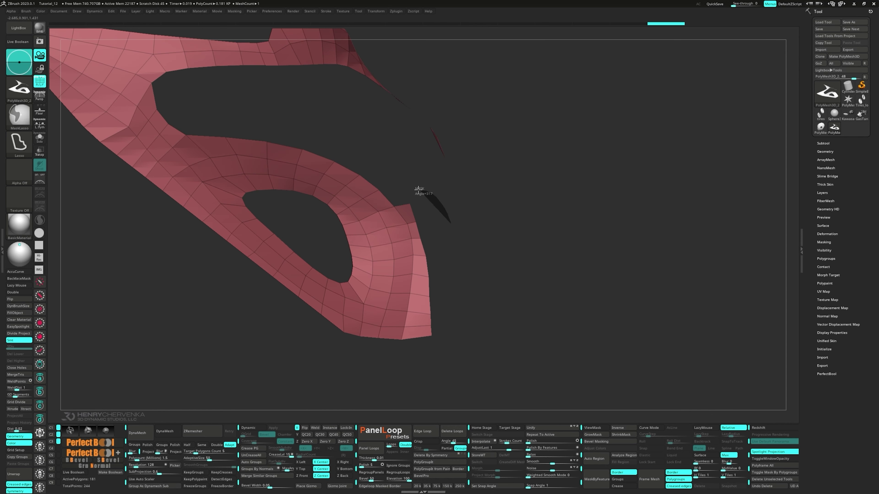
left_click_drag(421, 262, 431, 355, "ctrl")
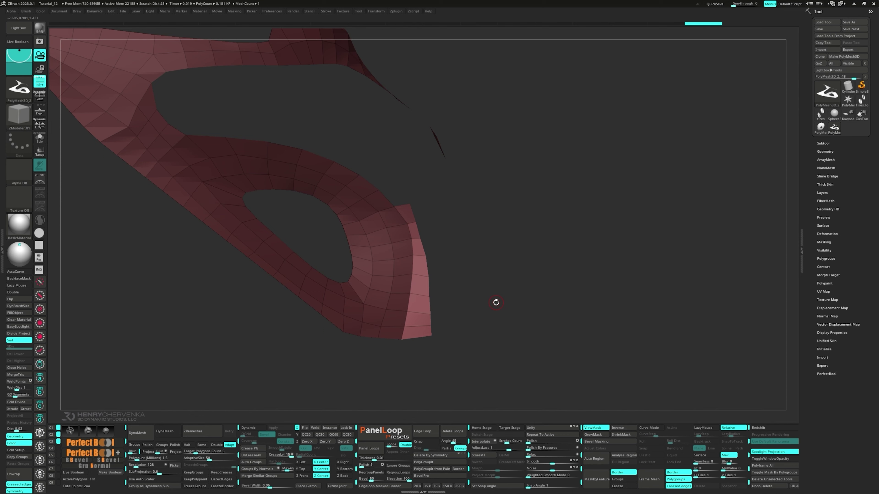
key("w")
mouse_move(495, 302)
left_mouse_down()
mouse_move(409, 275)
mouse_move(416, 255)
mouse_move(434, 282)
left_mouse_up()
key("2")
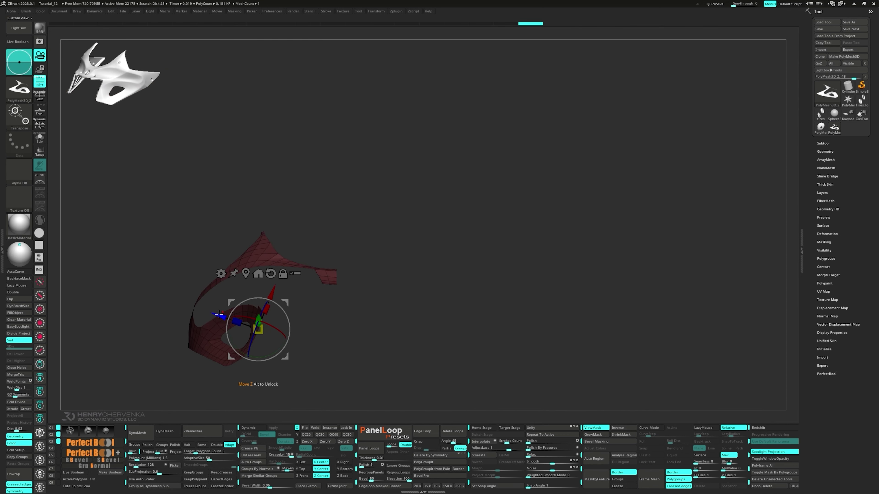
left_click_drag(218, 314, 232, 315)
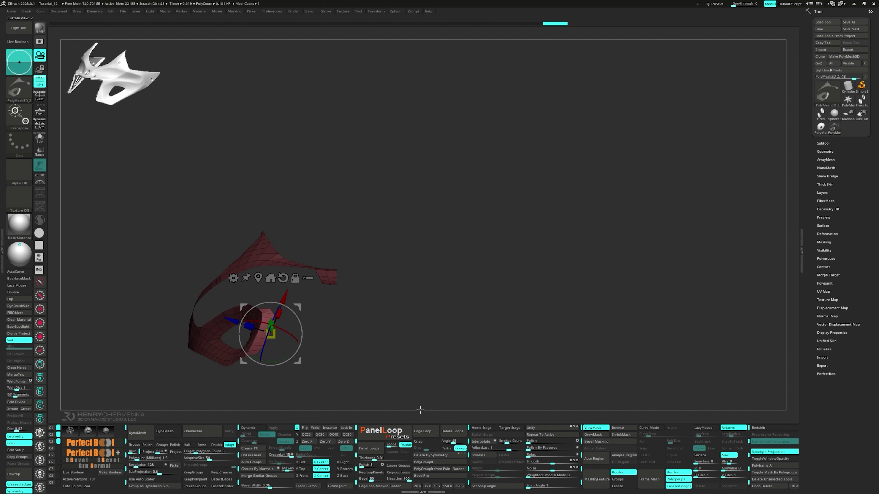
- Clip the rear strip's outer edge to a smooth arc with ClipCurve and touch up the mask near its upper end
key("q")
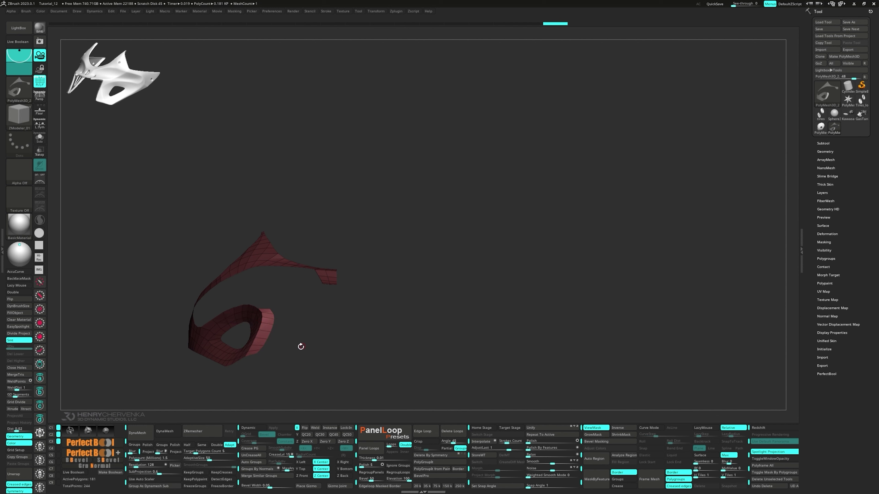
left_click_drag(282, 306, 292, 331, "ctrl+shift")
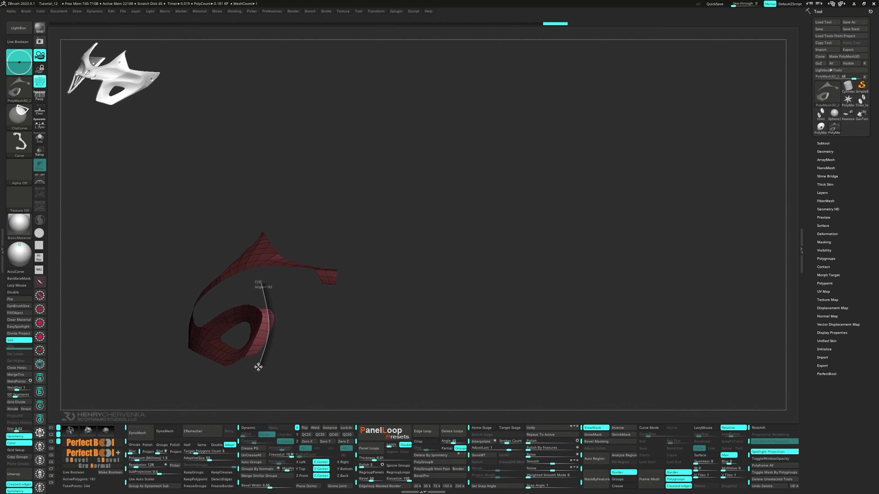
left_click_drag(258, 367, 258, 368, "ctrl+shift")
right_click_drag(253, 326, 347, 340)
left_click_drag(346, 339, 308, 336, "ctrl")
mouse_move(341, 341)
right_mouse_down()
mouse_move(360, 371)
mouse_move(346, 350)
right_mouse_up()
left_click_drag(320, 272, 274, 279, "ctrl")
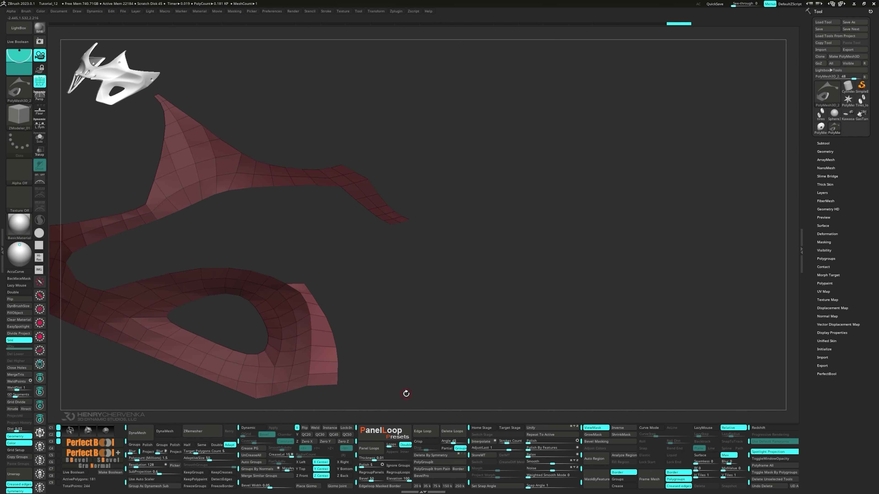
- Smooth the rear strip with Polish By Features and clear the mask
left_click(528, 450)
left_click_drag(387, 339, 436, 321)
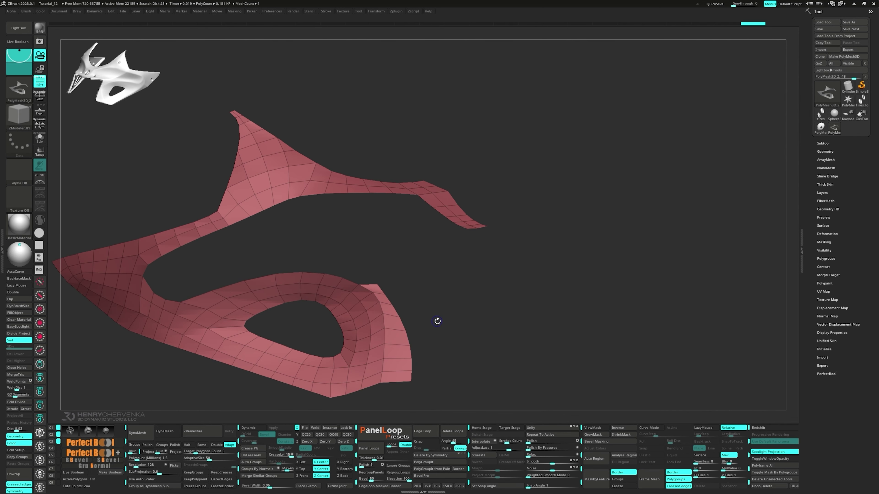
key("shift+3")
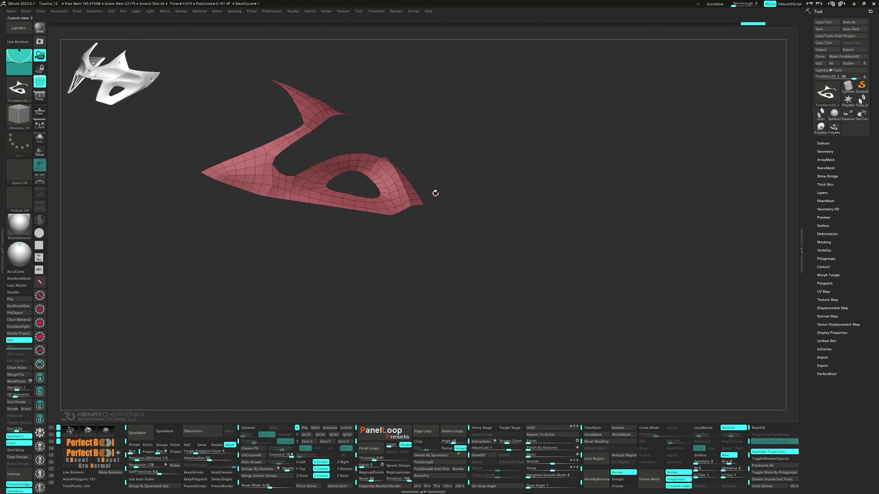
- With the rest of the piece masked, shift the rear strip along the gizmo's X axis and clear the mask
key("w")
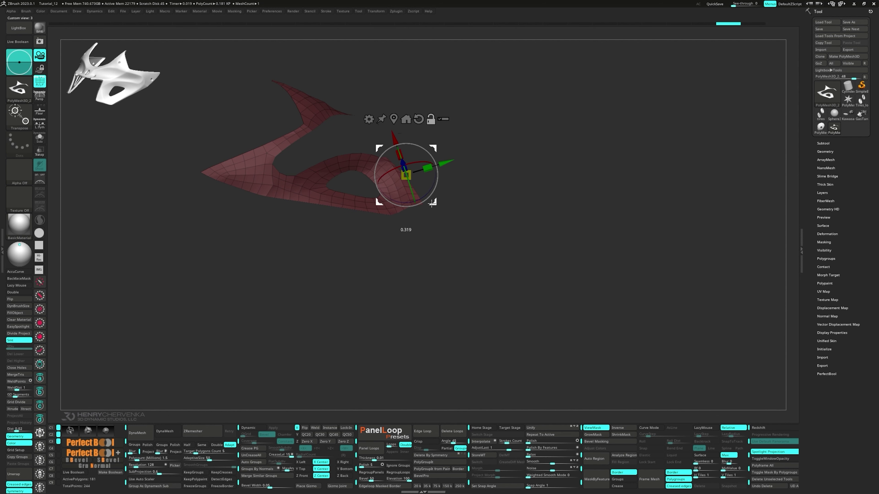
left_click_drag(422, 197, 430, 193, "alt")
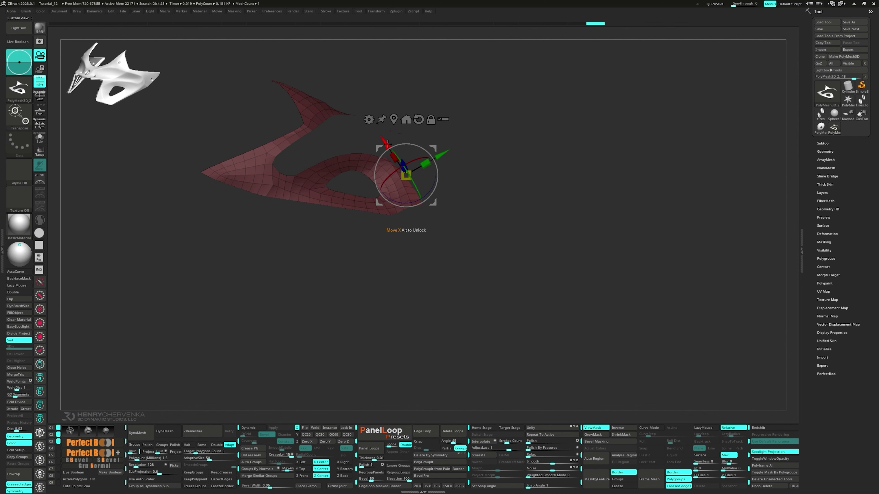
left_click_drag(387, 143, 384, 141)
key("q")
mouse_move(462, 220)
right_mouse_down()
mouse_move(405, 209)
mouse_move(396, 173)
right_mouse_up()
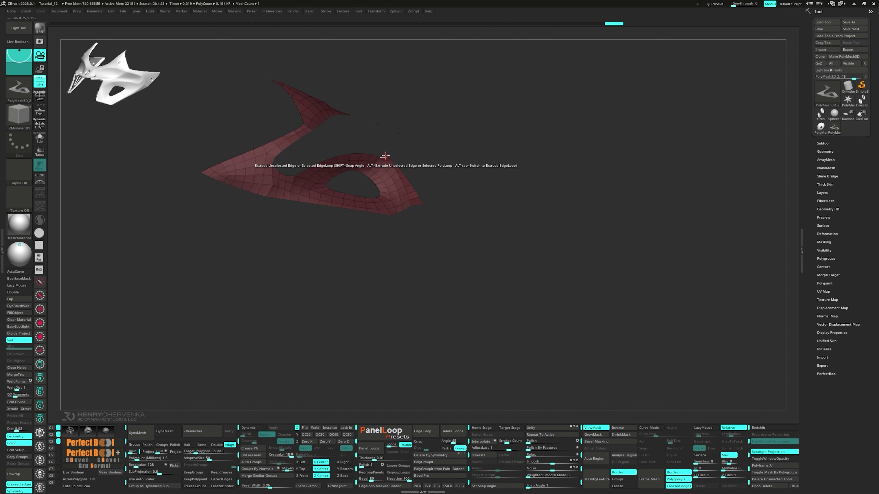
mouse_move(393, 153)
right_mouse_down()
mouse_move(380, 183)
mouse_move(398, 211)
right_mouse_up()
mouse_move(403, 149)
left_mouse_down("ctrl")
mouse_move(377, 163)
mouse_move(407, 144)
left_mouse_up("ctrl")
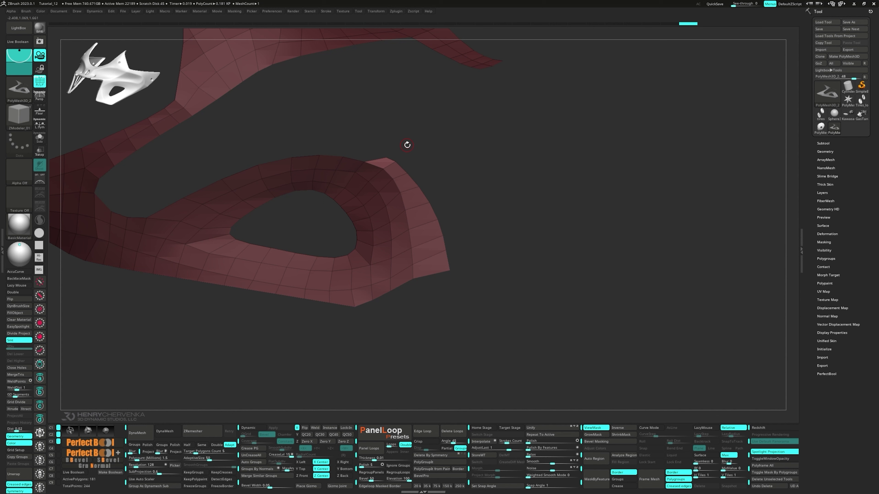
key("3")
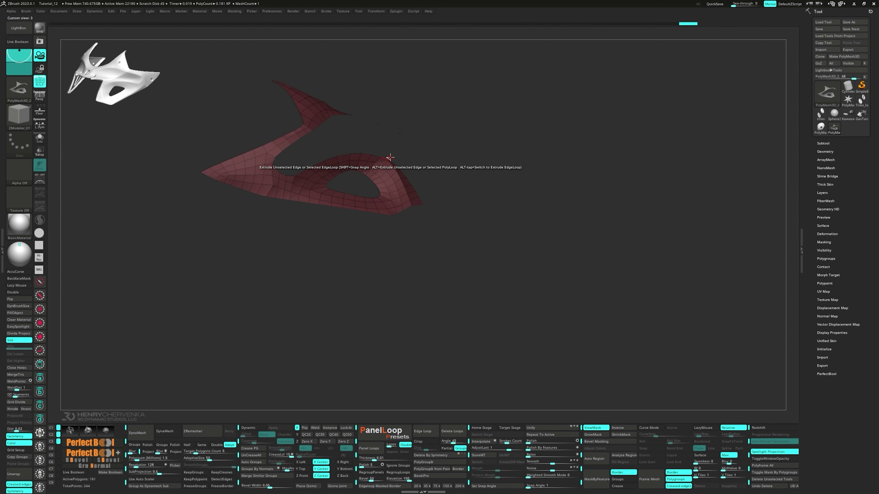
right_click_drag(389, 166, 430, 162, "ctrl")
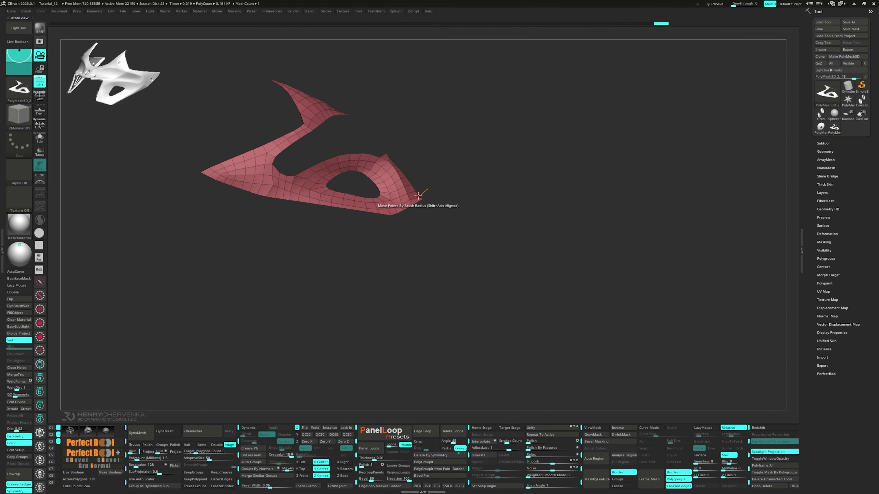
- Adjust the points at the rear strip's lower outer corner with the ZModeler Move point action
left_click_drag(418, 196, 421, 193)
mouse_move(417, 198)
right_mouse_down()
mouse_move(402, 216)
mouse_move(411, 204)
right_mouse_up()
left_click_drag(417, 199, 415, 175)
mouse_move(411, 182)
right_mouse_down()
mouse_move(412, 220)
mouse_move(381, 138)
right_mouse_up()
key("3")
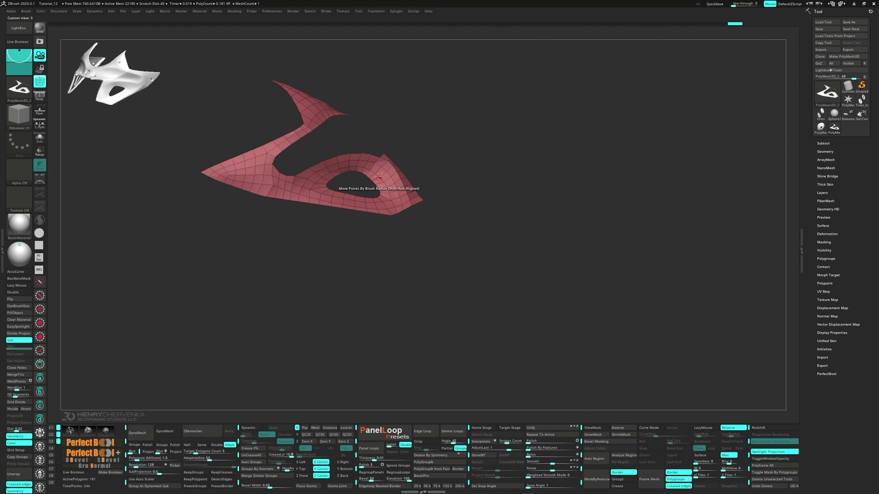
- Extrude the loop's upper outer edge into a new strip of polygons and mask the rest of the piece
left_click_drag(344, 149, 314, 150)
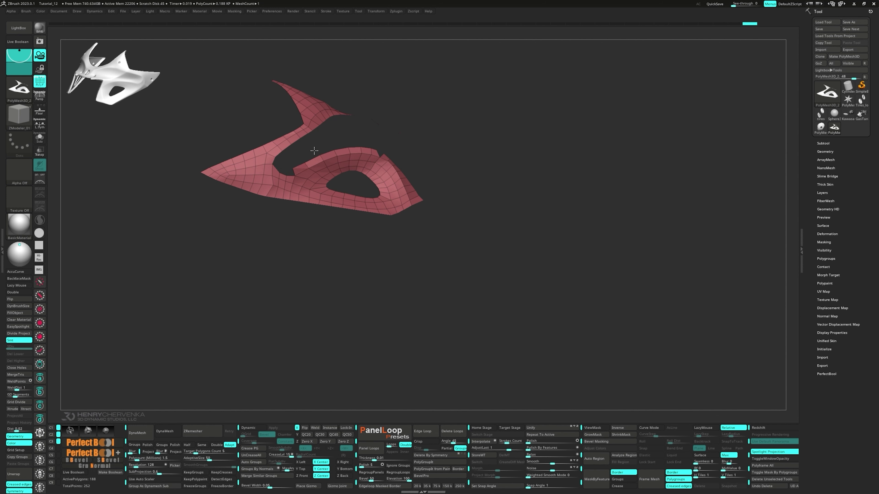
right_click_drag(339, 153, 276, 204)
key("ctrl")
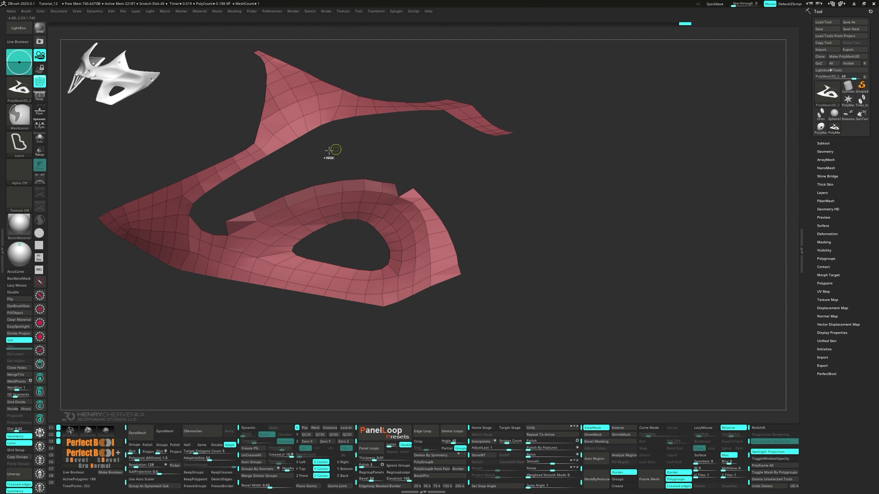
left_click(334, 147, "ctrl")
- Move the unmasked upper strip slightly along the gizmo's Z axis
key("w")
left_click_drag(345, 181, 340, 184)
key("3")
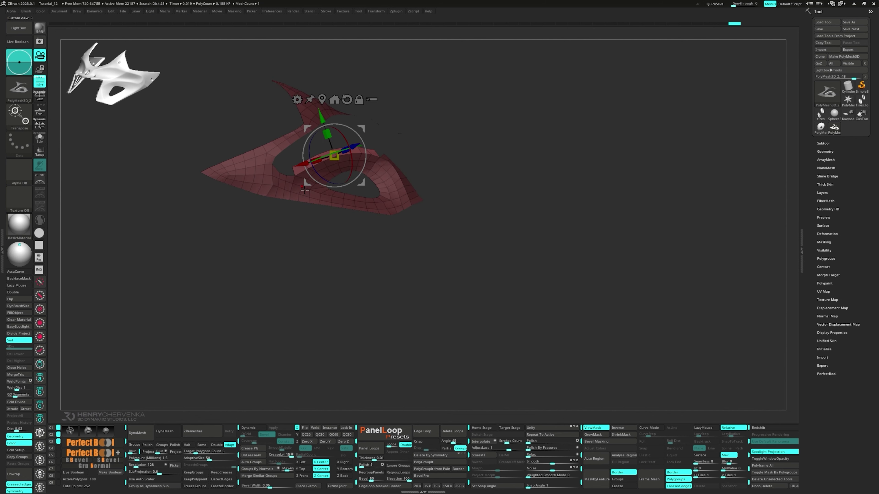
key("2")
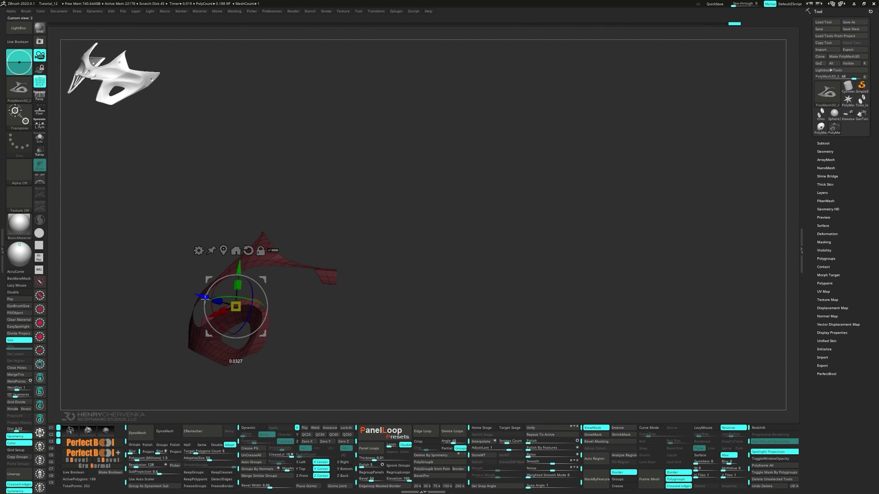
left_click_drag(304, 306, 371, 310)
- Return to the ZModeler brush, smooth the upper strip with Polish By Features, and clear the mask
key("b")
key("z")
key("m")
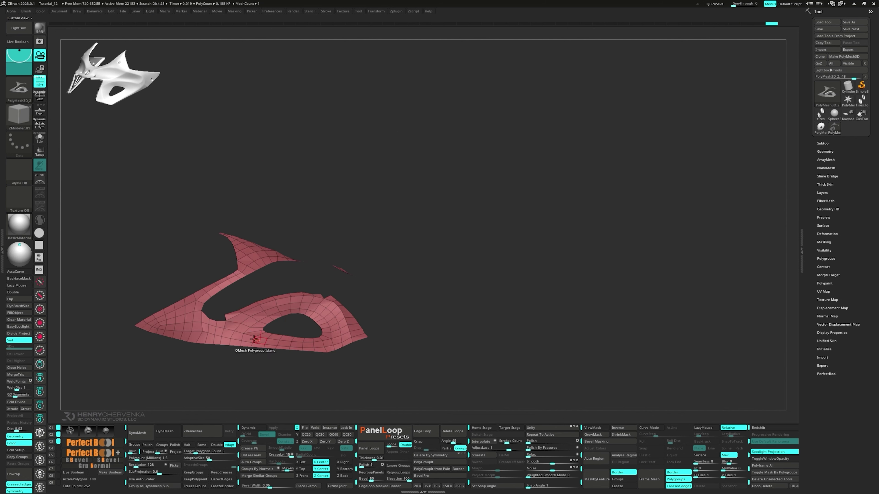
key("f")
right_click_drag(235, 293, 380, 224)
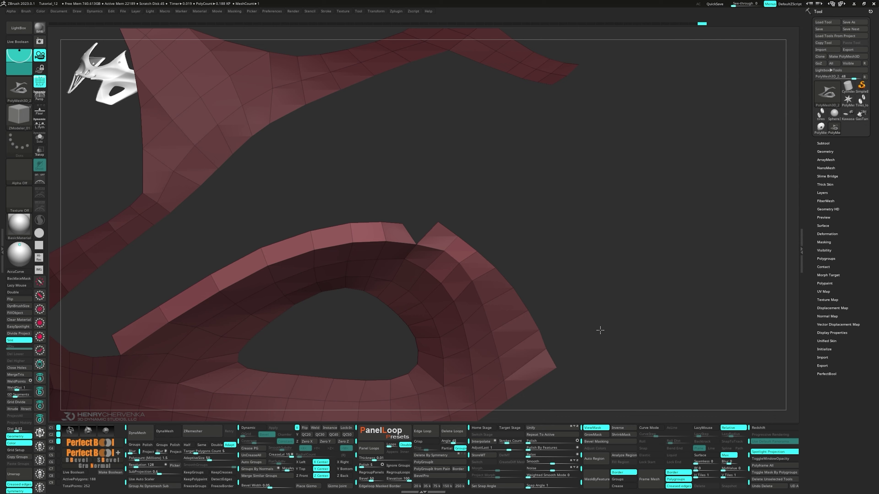
left_click_drag(600, 327, 507, 215)
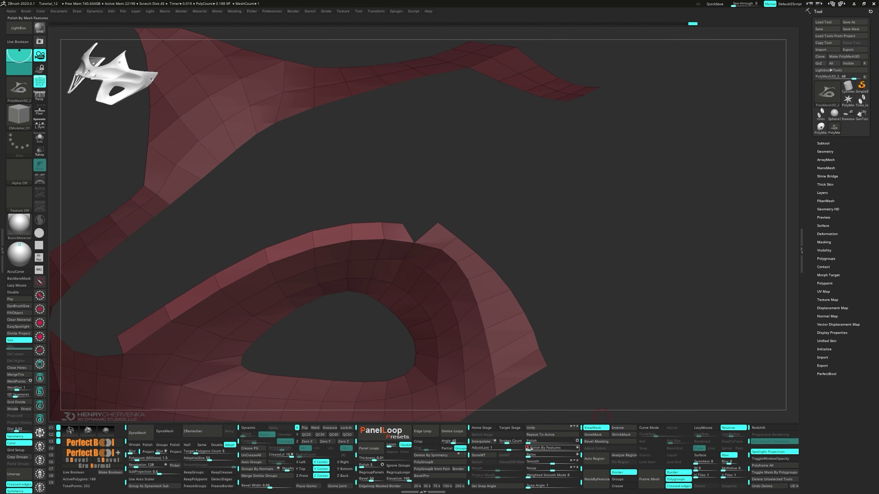
key("3")
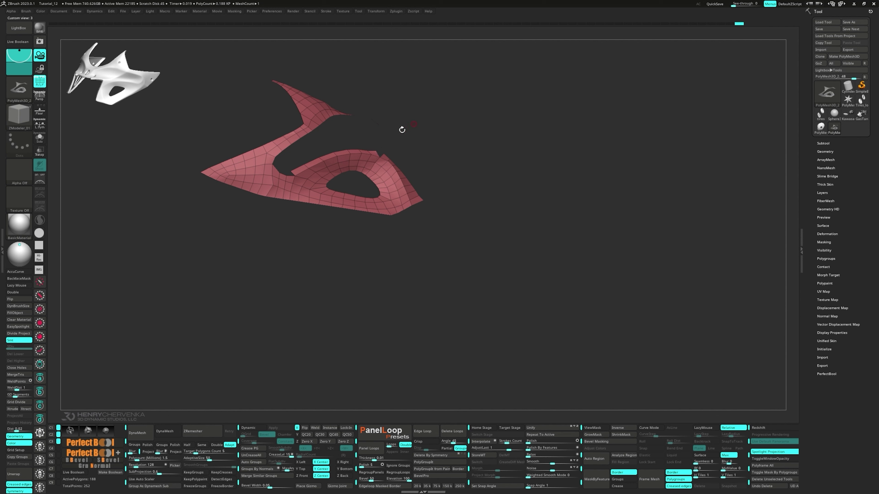
- Close the gap to the rear strip, extrude the front notch's edges, and stitch the open corner points on both sides of the notch
left_click_drag(381, 155, 379, 146)
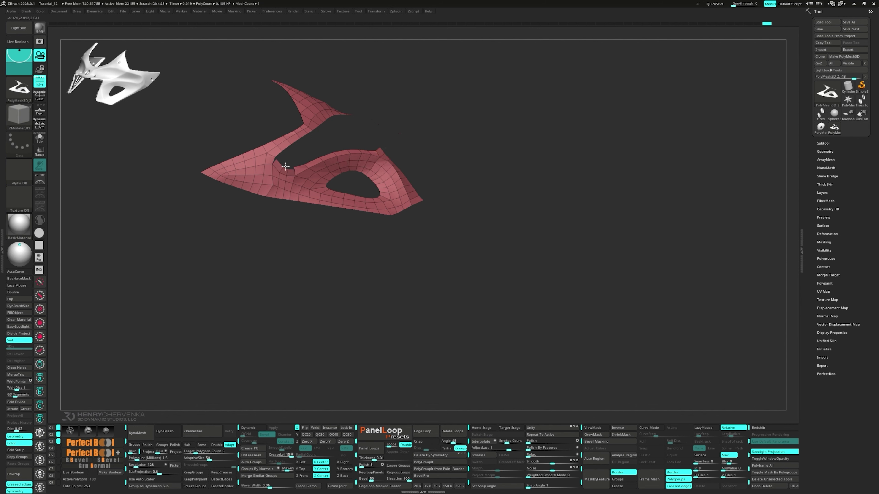
right_click_drag(285, 165, 349, 208, "ctrl")
key("space")
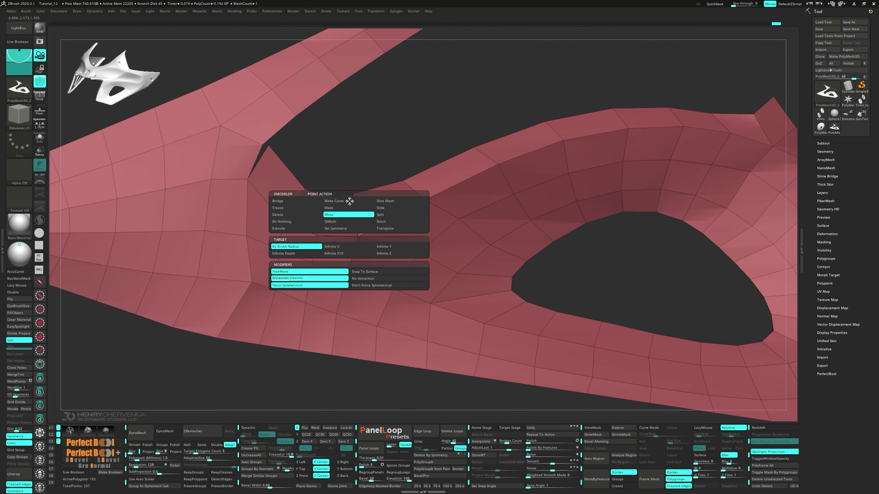
left_click(381, 221)
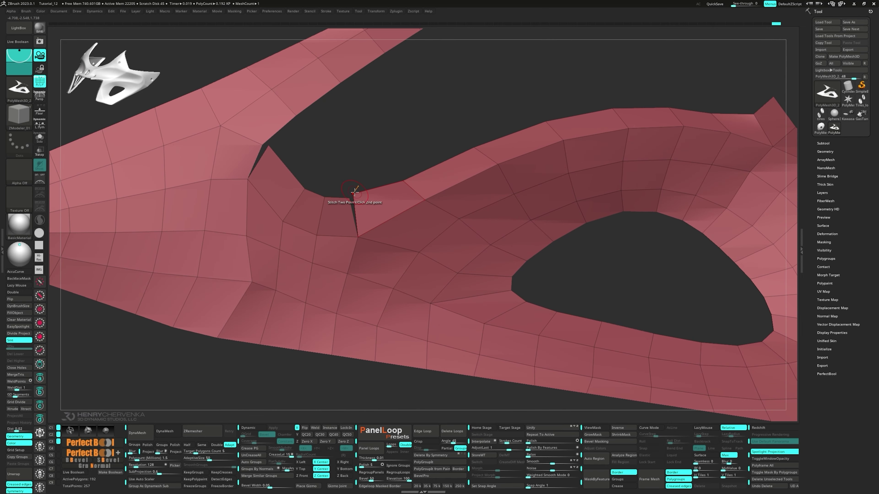
left_click_drag(349, 202, 252, 146)
left_click(264, 153)
- Mask parts of the piece, apply Polish By Features around the front notch, and set the ZModeler point action to Move
mouse_move(298, 162)
left_mouse_down("ctrl")
mouse_move(356, 219)
mouse_move(380, 173)
left_mouse_up("ctrl")
left_click(379, 173, "ctrl")
right_click_drag(380, 175, 408, 194)
left_click(529, 448)
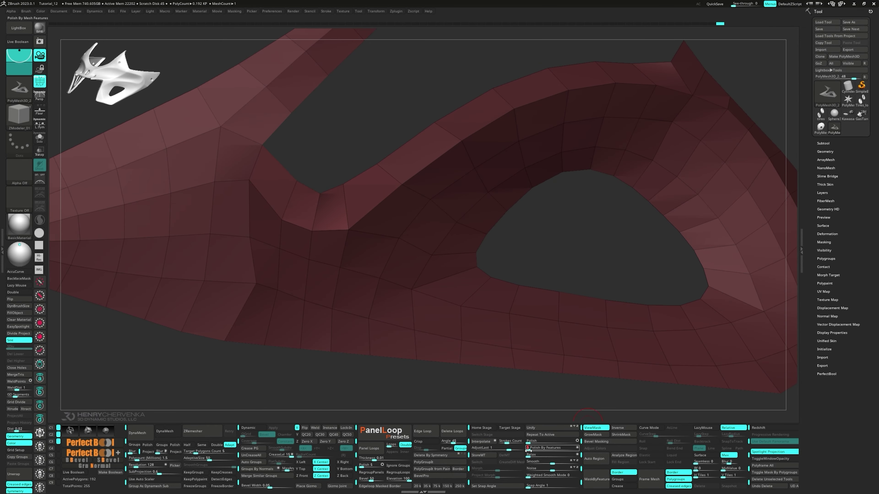
mouse_move(388, 252)
right_mouse_down()
mouse_move(319, 254)
mouse_move(347, 133)
right_mouse_up()
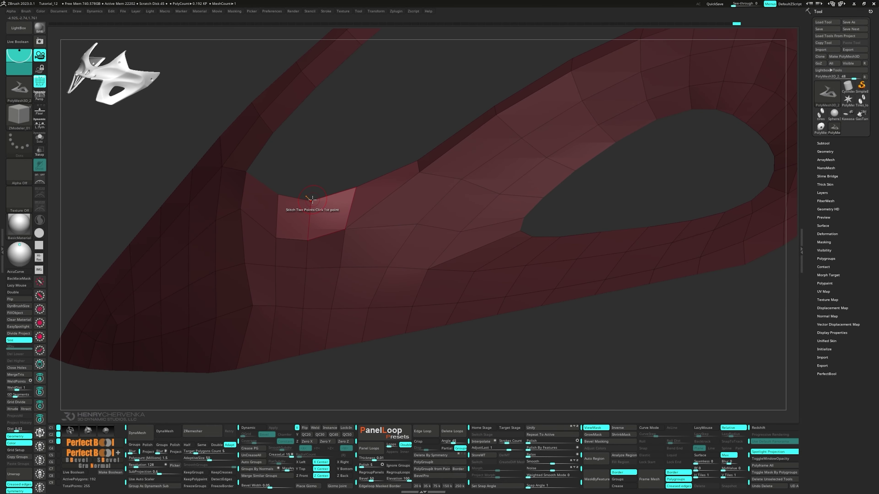
key("space")
left_click(302, 215)
mouse_move(303, 214)
right_mouse_down()
mouse_move(343, 149)
mouse_move(312, 170)
mouse_move(368, 195)
mouse_move(354, 185)
right_mouse_up()
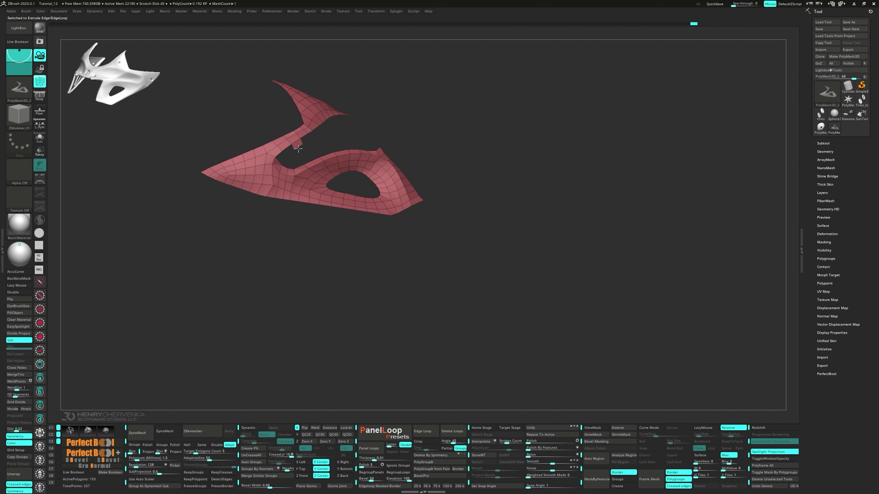
- Extrude the upper arm's inner edge into a strip and mask everything except the strip
left_click_drag(288, 153, 314, 128)
right_click_drag(409, 118, 408, 180, "ctrl")
left_click_drag(384, 107, 332, 152, "ctrl")
left_click(617, 428)
- Align the gizmo to the upper arm's new strip, move the strip along the Z axis, and clear the mask
key("w")
left_click(318, 139, "alt")
right_click_drag(319, 139, 326, 159)
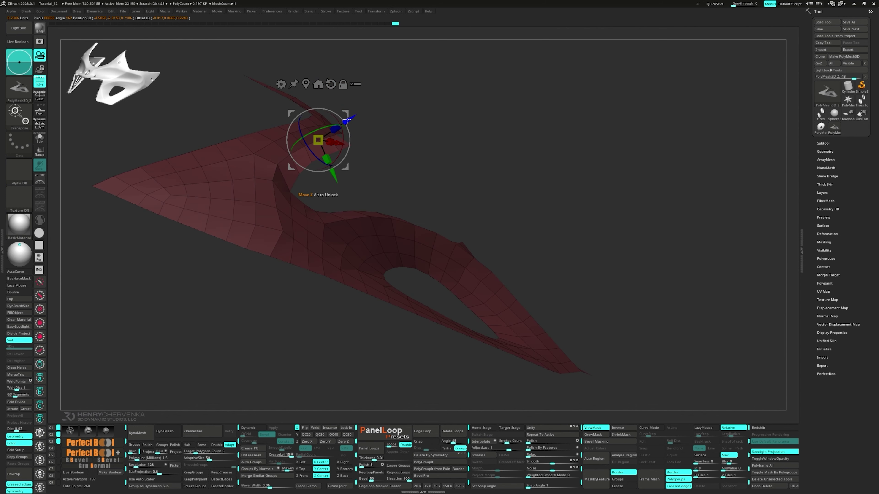
right_click_drag(346, 120, 492, 217)
key("ctrl+h")
key("q")
key("shift+3")
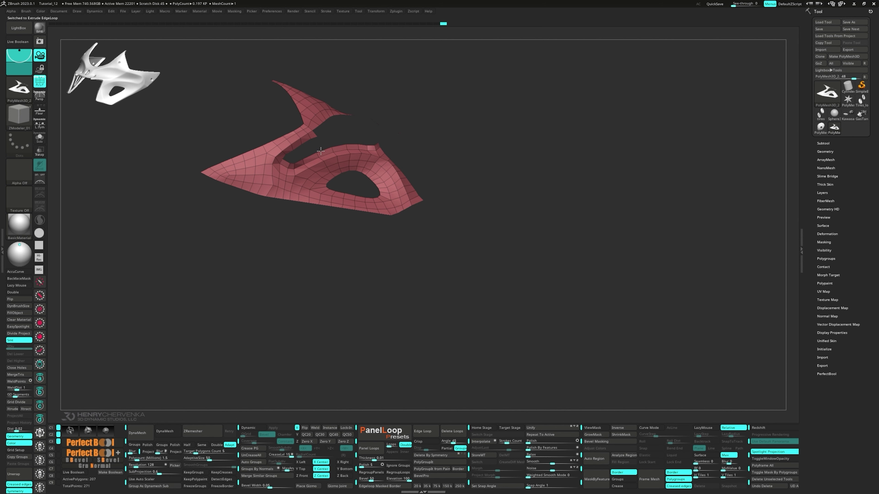
- Stitch the open corner points of the extruded strips together at the front notch
right_click_drag(273, 166, 315, 246, "ctrl")
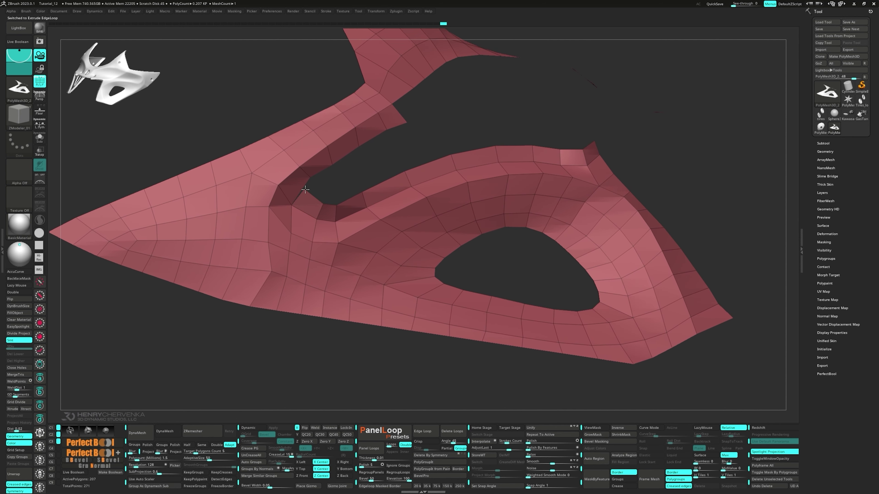
mouse_move(300, 187)
right_mouse_down("ctrl")
mouse_move(304, 197)
mouse_move(332, 187)
mouse_move(326, 214)
mouse_move(316, 199)
mouse_move(332, 198)
right_mouse_up("ctrl")
key("space")
left_click(343, 209)
left_click(303, 195)
- Mask all but the loop's upper border strip, align the gizmo to it, and move it along the Z axis by about -0.117
mouse_move(603, 187)
left_mouse_down("ctrl")
mouse_move(593, 205)
mouse_move(266, 196)
left_mouse_up("ctrl")
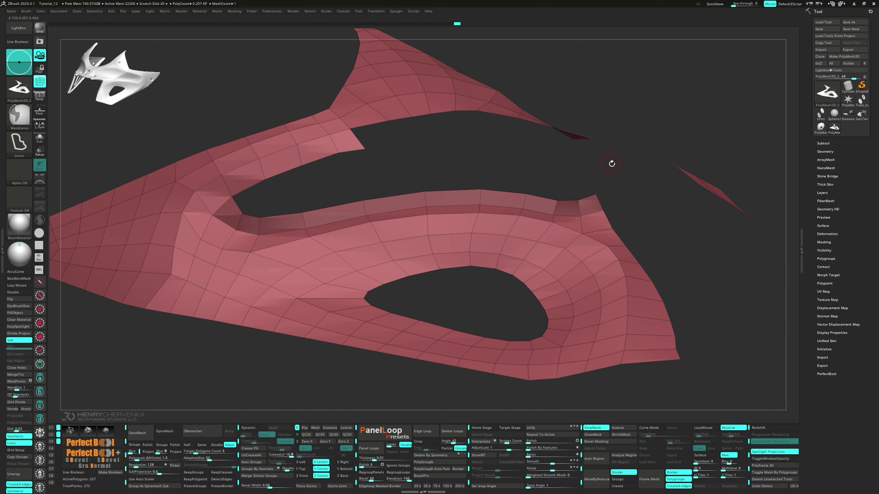
left_click(494, 168, "ctrl")
right_click_drag(610, 184, 519, 222)
key("w")
left_click_drag(410, 220, 498, 205, "alt")
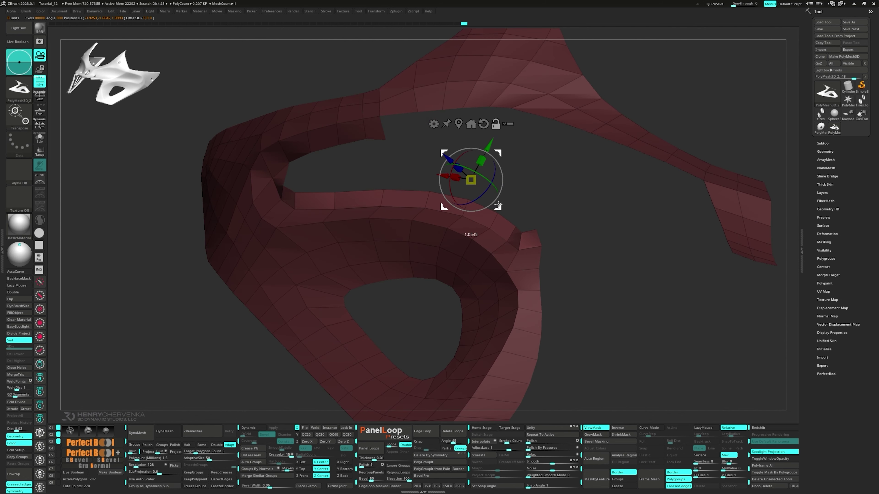
left_click(371, 217, "alt")
right_click_drag(371, 216, 382, 204)
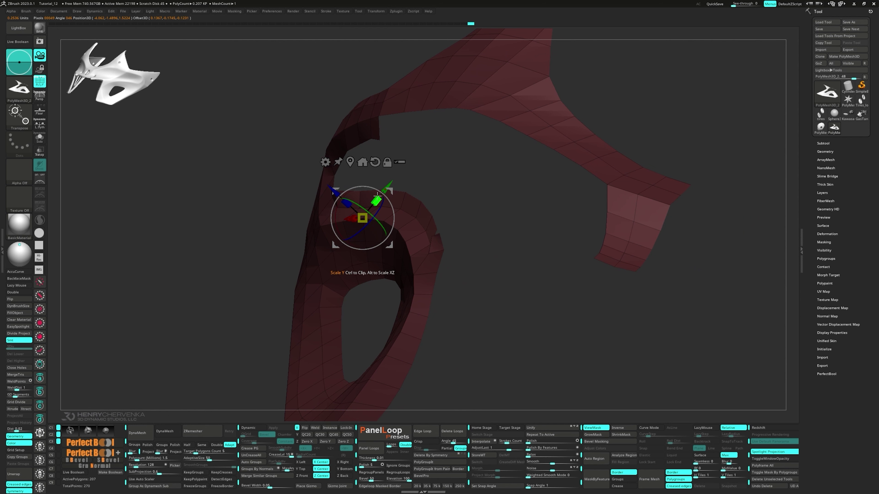
left_click_drag(337, 193, 343, 200)
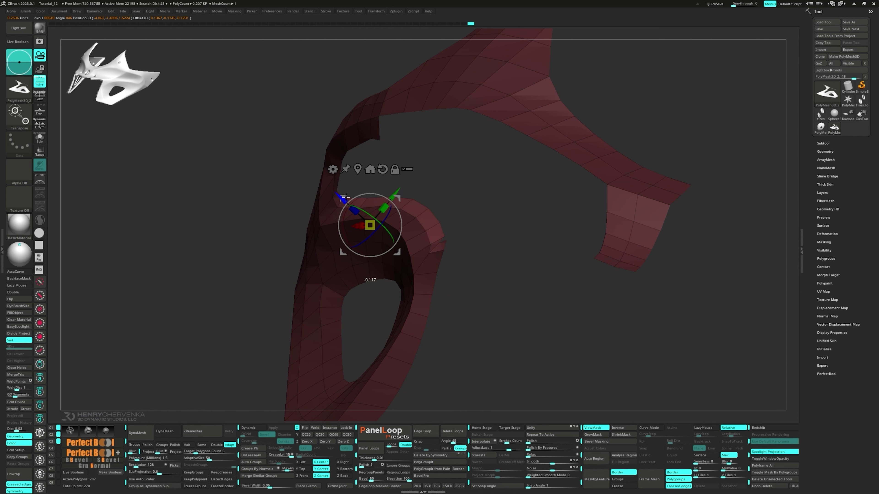
mouse_move(344, 200)
right_mouse_down()
mouse_move(371, 196)
mouse_move(325, 173)
right_mouse_up()
key("q")
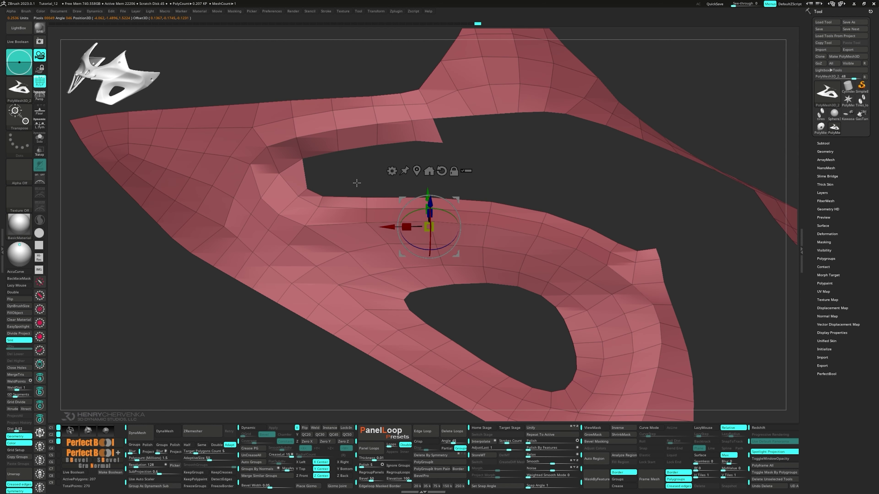
- Reposition the inner corner point of the front notch with the Move point action
key("space")
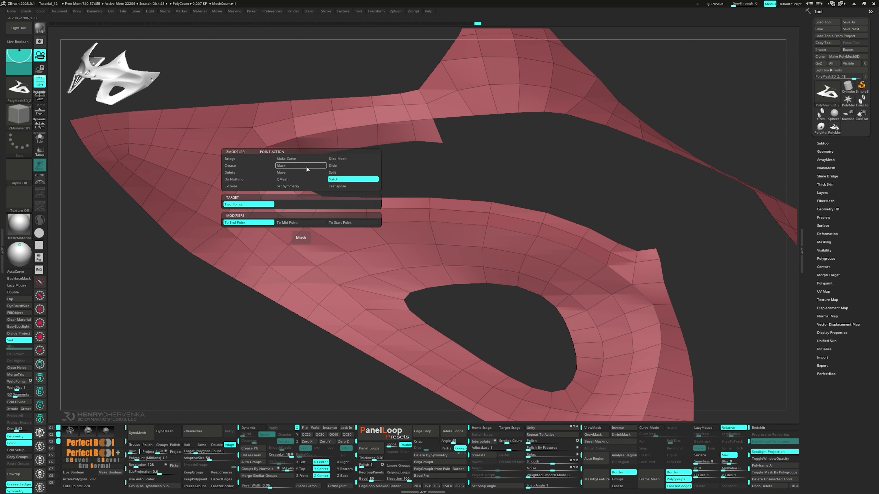
left_click(307, 171)
left_click_drag(302, 159, 298, 161)
- Extrude a new border strip from the upper arm's edge along the front notch
right_click_drag(318, 179, 477, 229)
right_click_drag(558, 247, 484, 228, "ctrl")
key("f")
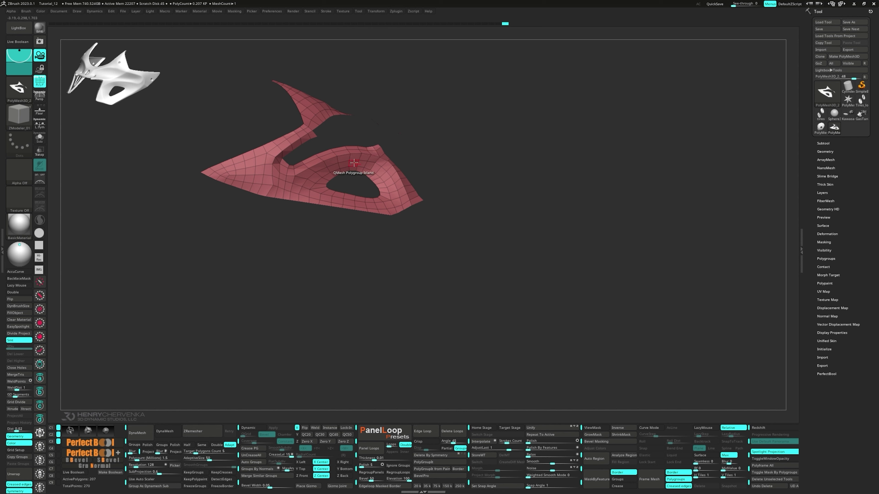
left_click_drag(290, 154, 329, 139)
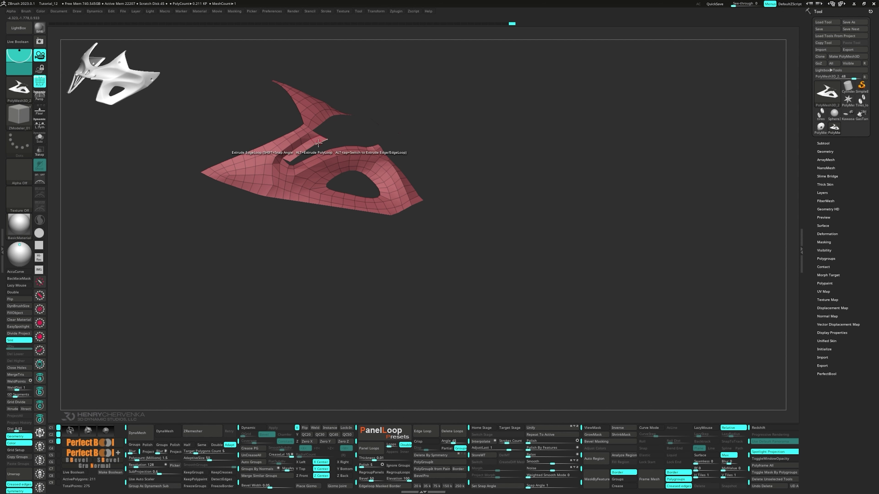
- Stitch the inner corner points of the upper arm's new strip to the front notch with the Stitch point action
right_click_drag(289, 161, 290, 185, "ctrl")
key("space")
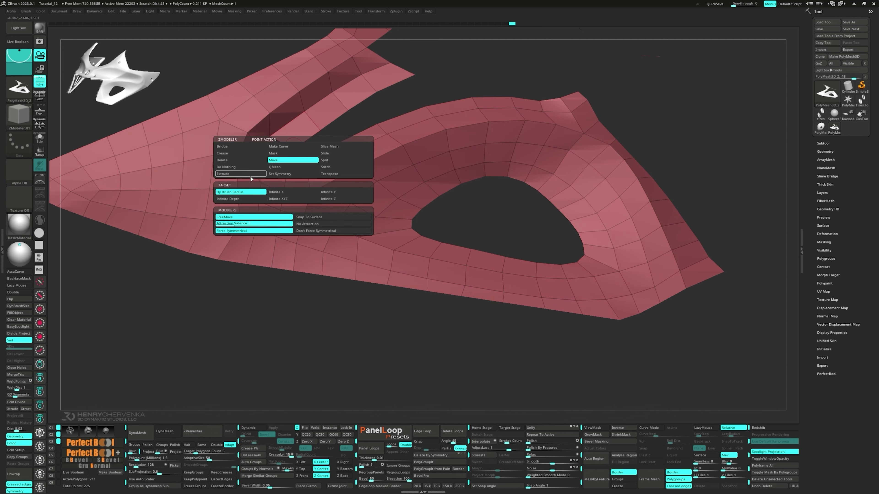
left_click(338, 166)
left_click(292, 155)
- Mask all but the upper arm's new strip, align the gizmo to it, and move the strip along the Z axis
mouse_move(292, 155)
right_mouse_down()
mouse_move(308, 135)
mouse_move(349, 147)
right_mouse_up()
mouse_move(367, 135)
left_mouse_down("ctrl")
mouse_move(446, 93)
mouse_move(341, 95)
mouse_move(306, 116)
left_mouse_up("ctrl")
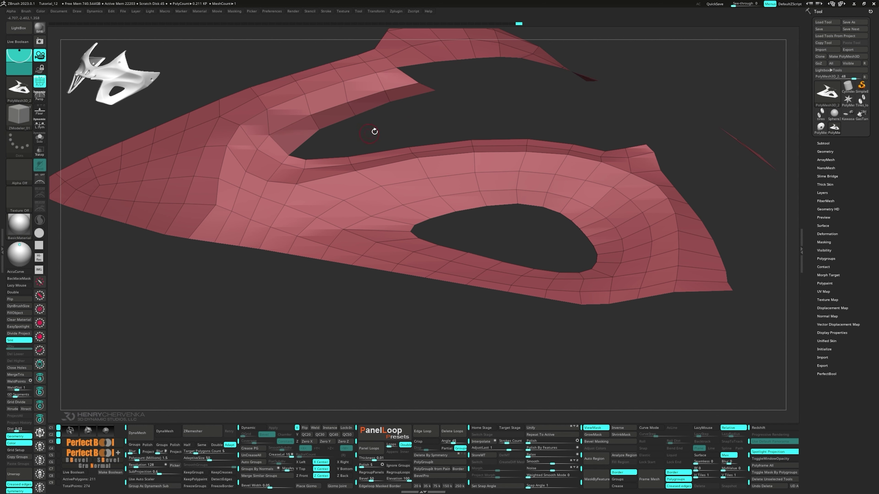
left_click(382, 134, "ctrl")
key("w")
right_click_drag(383, 133, 398, 129)
left_click(404, 110)
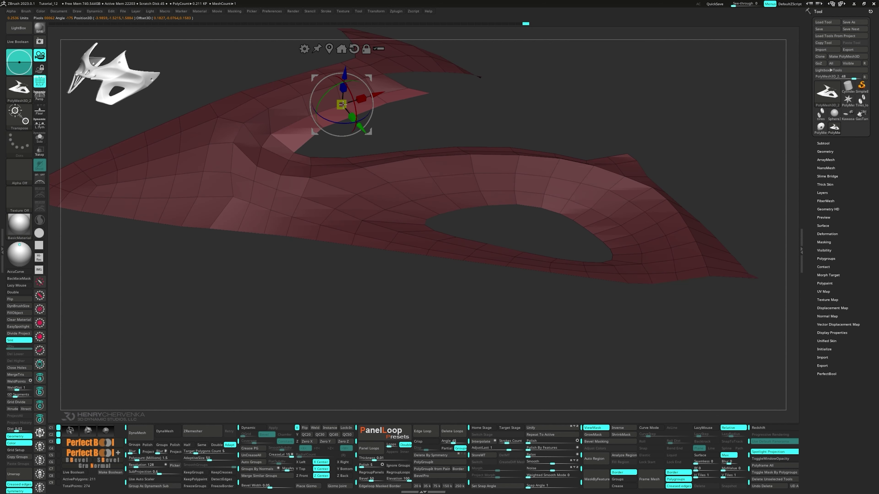
left_click_drag(343, 77, 342, 86)
- Shift the upper arm's unmasked strip along the Y axis by about 0.03 and adjust it along the Z axis
right_click_drag(342, 86, 380, 117)
left_click_drag(412, 122, 457, 120, "ctrl")
right_click_drag(377, 129, 350, 148)
key("ctrl+z")
left_click_drag(369, 149, 365, 145)
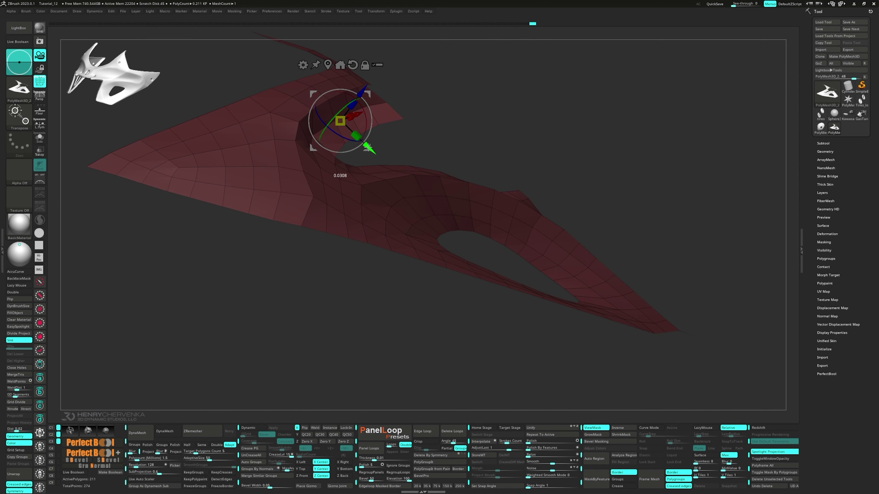
left_click_drag(361, 92, 359, 97)
right_click_drag(375, 116, 260, 149)
- Mask all but the loop's upper border strip, smooth it with Polish By Features, and clear the mask
left_click_drag(256, 144, 400, 258, "ctrl")
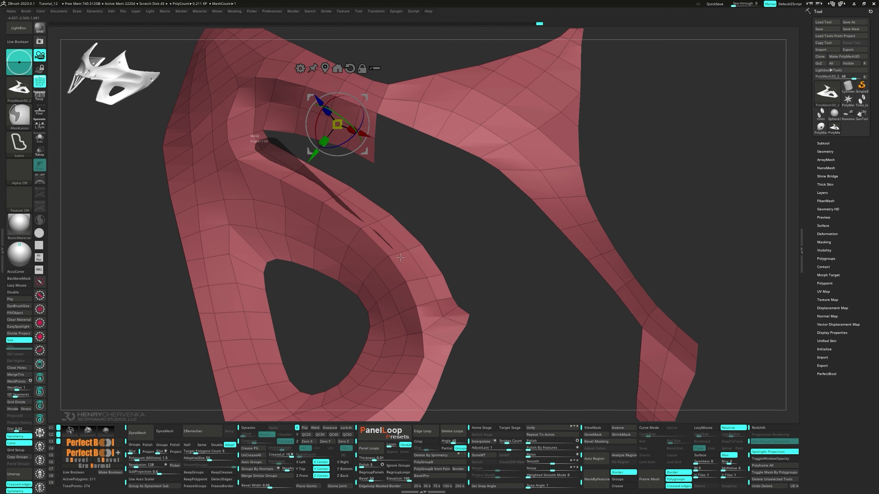
left_click_drag(445, 306, 395, 204, "ctrl")
left_click(402, 197, "ctrl")
mouse_move(402, 196)
right_mouse_down()
mouse_move(402, 187)
mouse_move(397, 210)
right_mouse_up()
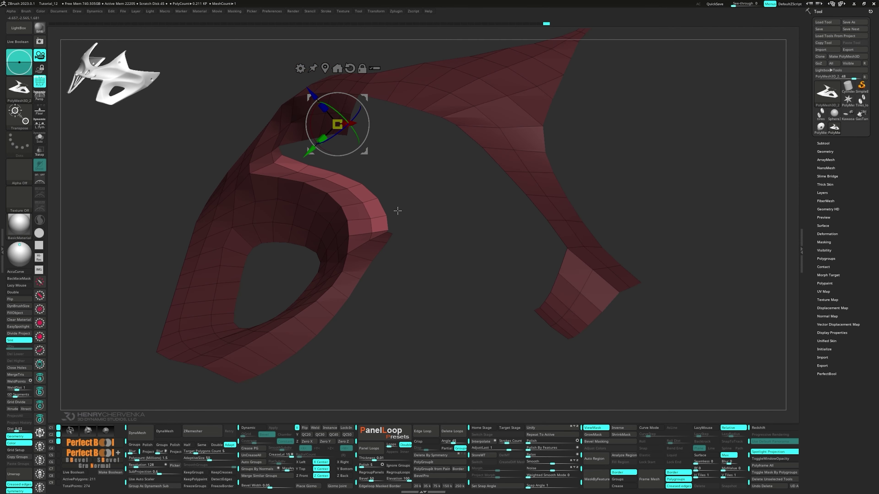
left_click(528, 448)
left_click_drag(312, 97, 312, 96)
mouse_move(315, 101)
right_mouse_down()
mouse_move(346, 146)
mouse_move(397, 182)
right_mouse_up()
left_click_drag(395, 155, 384, 152, "ctrl")
- Reposition the points around the front notch's inner corner with the Move point action to even out the edge flow
key("q")
key("space")
right_click_drag(334, 156, 347, 167)
left_click_drag(347, 176, 342, 173)
left_click_drag(345, 126, 333, 132)
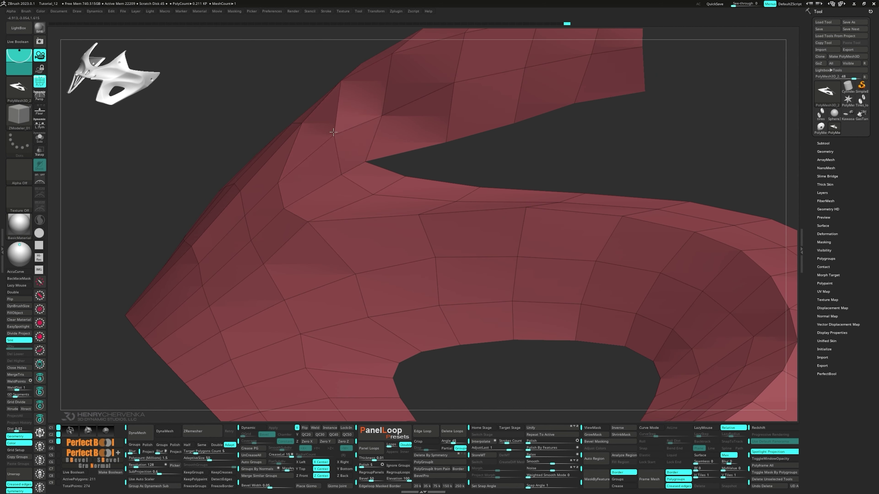
mouse_move(378, 115)
right_mouse_down()
mouse_move(388, 145)
mouse_move(393, 136)
right_mouse_up()
left_click_drag(395, 134, 401, 138)
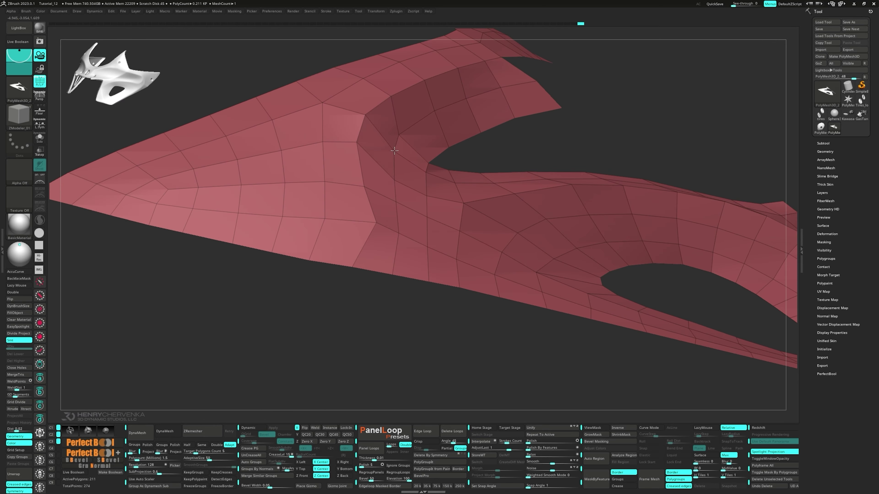
mouse_move(394, 149)
right_mouse_down()
mouse_move(357, 197)
mouse_move(368, 185)
right_mouse_up()
left_click_drag(366, 193, 367, 194)
mouse_move(387, 192)
right_mouse_down()
mouse_move(359, 189)
mouse_move(387, 190)
right_mouse_up()
- Extrude another border strip along the loop's upper edge, starting from the front notch
key("f")
mouse_move(296, 156)
left_mouse_down()
mouse_move(289, 163)
mouse_move(338, 145)
left_mouse_up()
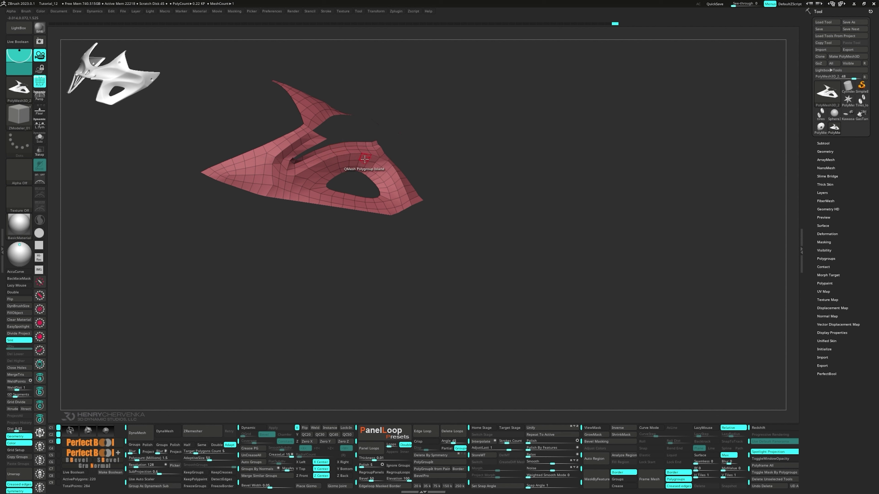
key("space")
left_click(410, 159)
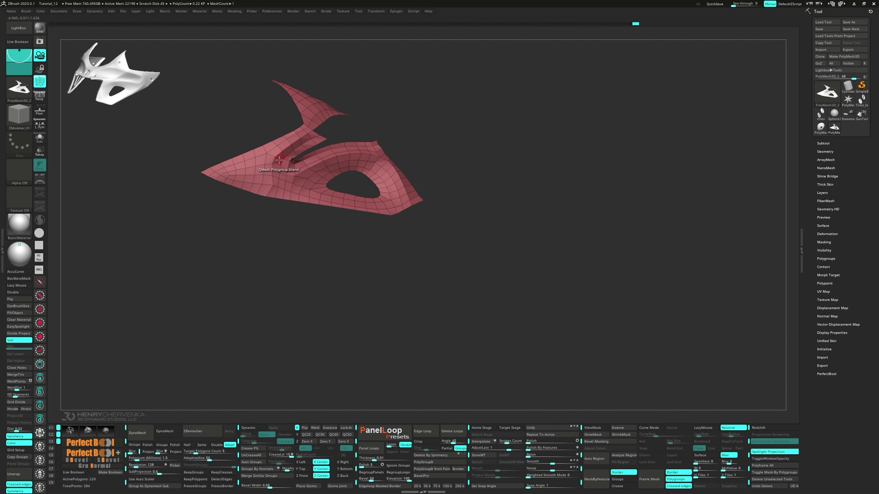
right_click_drag(317, 180, 278, 163, "ctrl")
right_click_drag(278, 163, 289, 182, "alt")
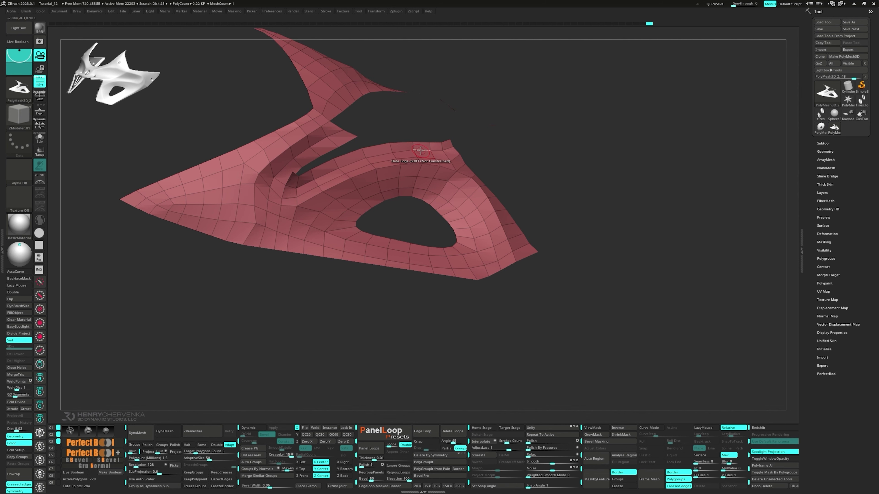
- Delete the single polygon at the front notch's inner corner and insert a single edge loop through the upper arm's strips
right_click_drag(327, 175, 281, 176, "ctrl")
key("space")
left_click(186, 211)
left_click(270, 183)
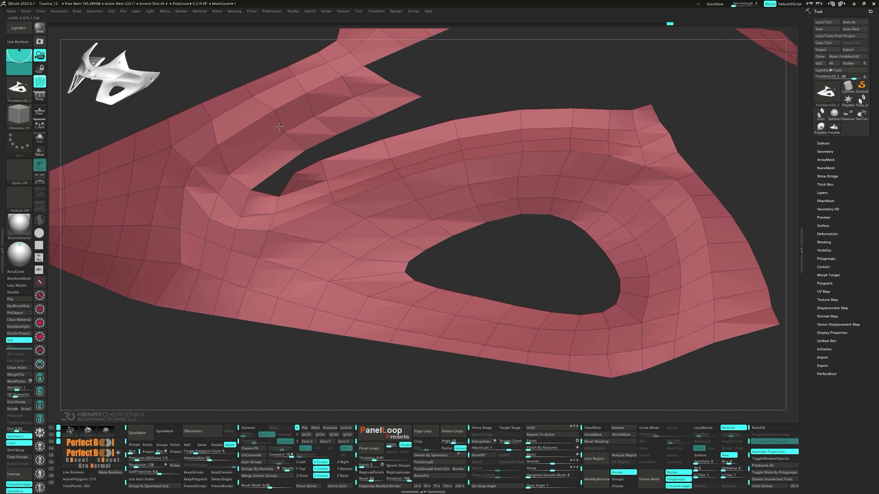
key("space")
left_click(239, 132)
left_click(245, 129)
- Bridge the facing edges of the upper arm strip and the loop strip to fill the front notch with polygons
key("space")
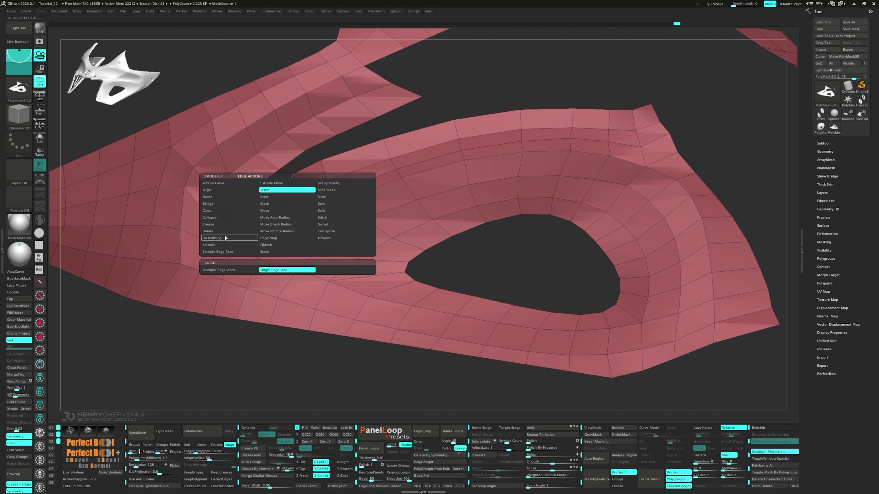
left_click(217, 205)
left_click(289, 186)
left_click(262, 184)
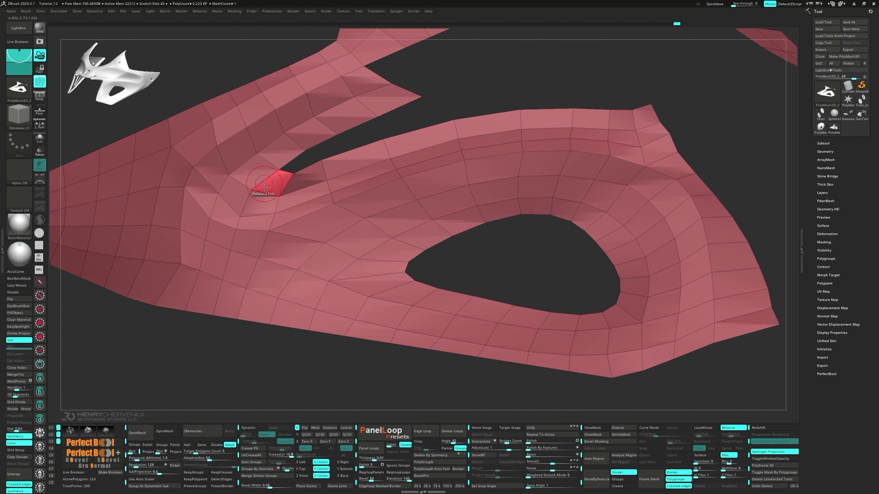
right_click_drag(264, 188, 339, 182)
key("3")
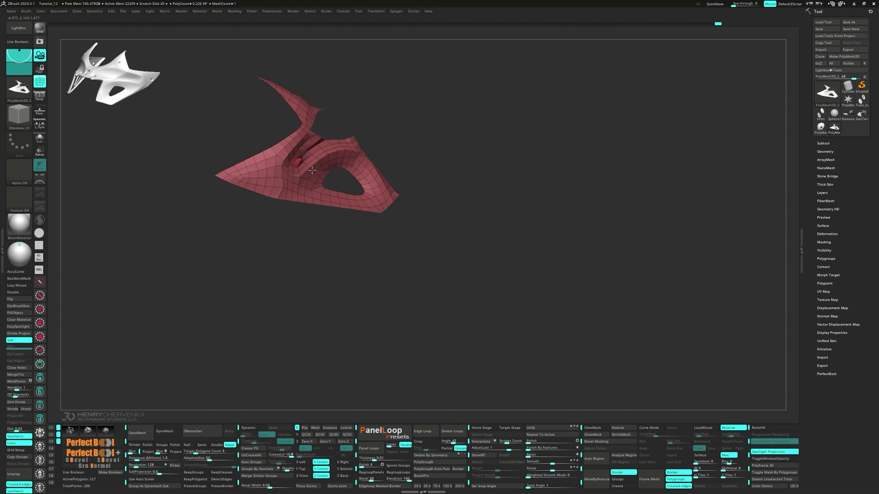
scroll(312, 163, "up", 5)
scroll(311, 173, "down", 5)
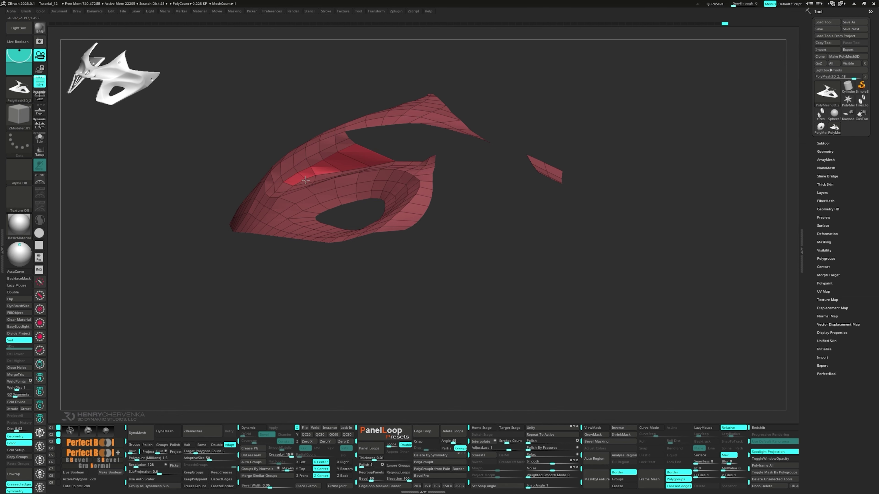
- Smooth the loop's upper rear corner with Polish By Features while the rest of the mesh is masked
mouse_move(305, 180)
right_mouse_down()
mouse_move(282, 152)
mouse_move(321, 193)
mouse_move(346, 188)
mouse_move(450, 206)
mouse_move(418, 200)
right_mouse_up()
key("ctrl")
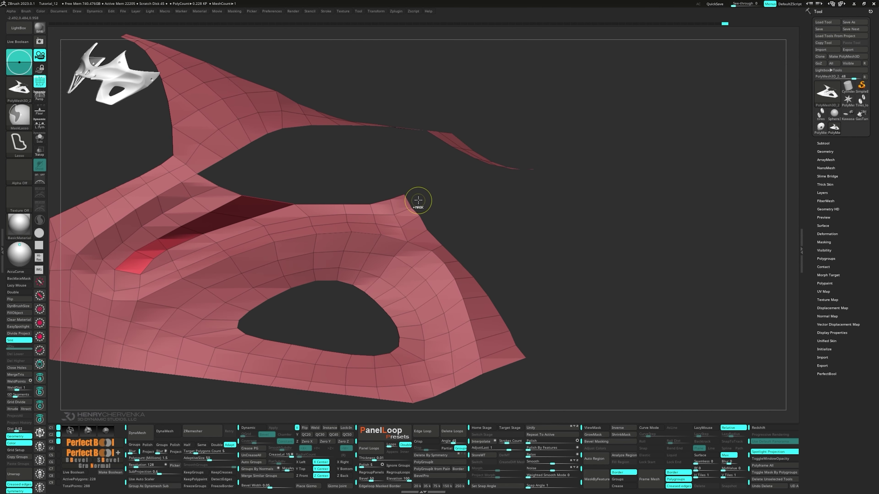
left_click_drag(428, 235, 445, 220, "ctrl")
left_click(478, 246, "ctrl")
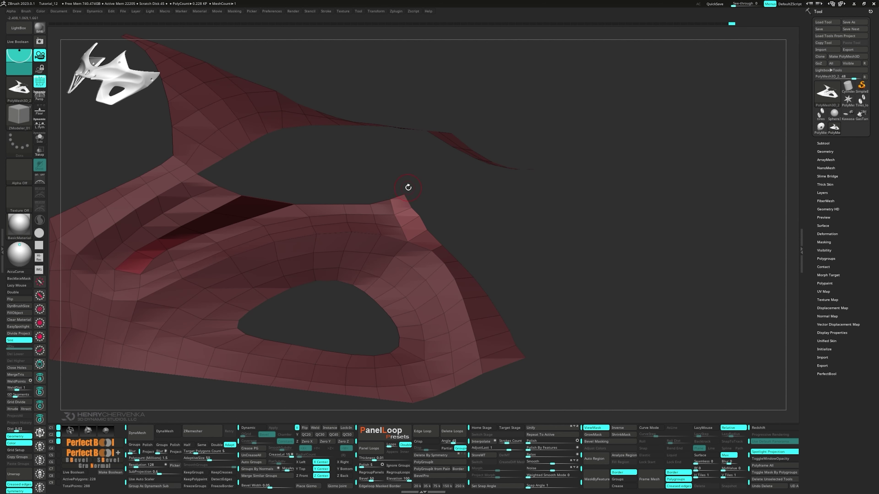
right_click_drag(434, 195, 442, 225)
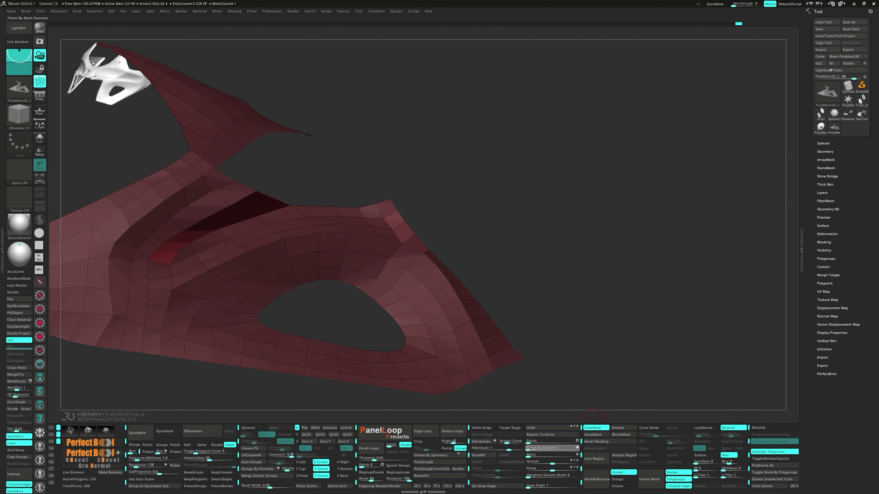
left_click(595, 428)
right_click_drag(540, 308, 376, 277)
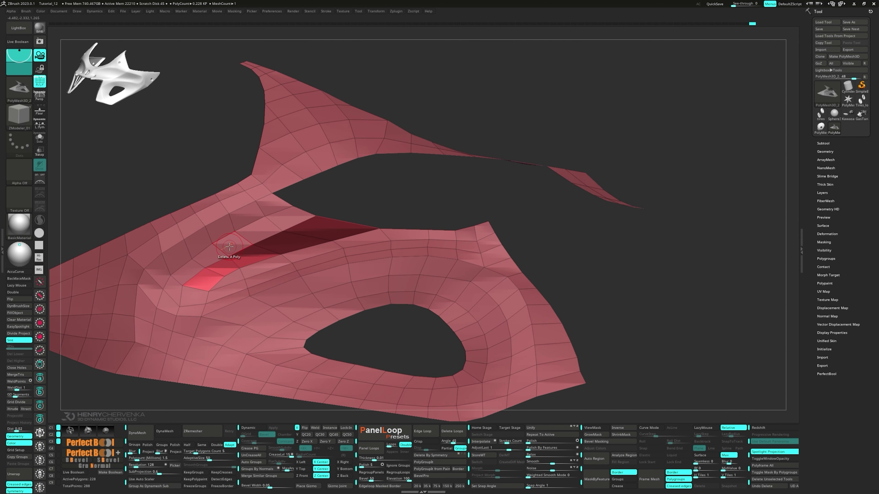
- Assign the whole mesh to one polygroup and give the strips and bridged polygons around the front notch a separate polygroup
key("ctrl+w")
key("space")
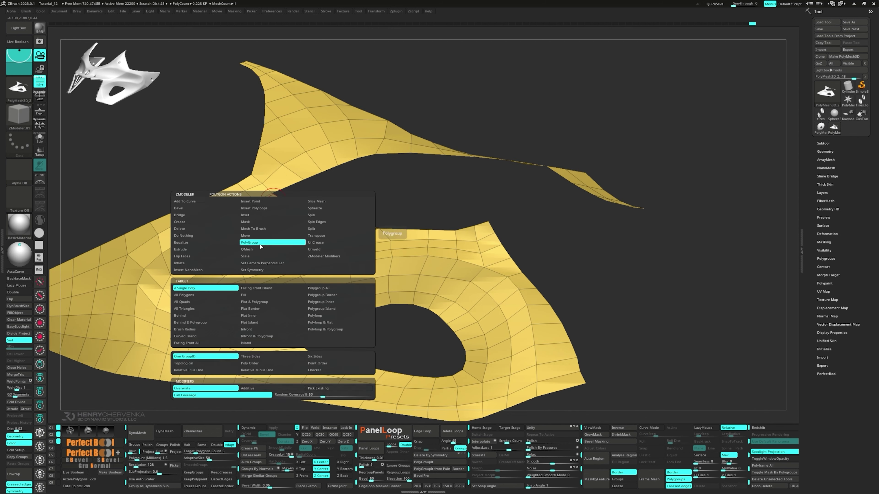
left_click(260, 247)
mouse_move(274, 203)
left_mouse_down()
mouse_move(152, 287)
mouse_move(207, 274)
mouse_move(277, 227)
mouse_move(244, 256)
mouse_move(440, 241)
mouse_move(277, 277)
left_mouse_up()
right_click_drag(230, 294, 310, 304)
- Mask everything outside the notch polygroup plus its border edge loop, and smooth the strips with Polish By Features
left_click(310, 305, "ctrl+alt+shift")
key("ctrl+z")
key("ctrl+z")
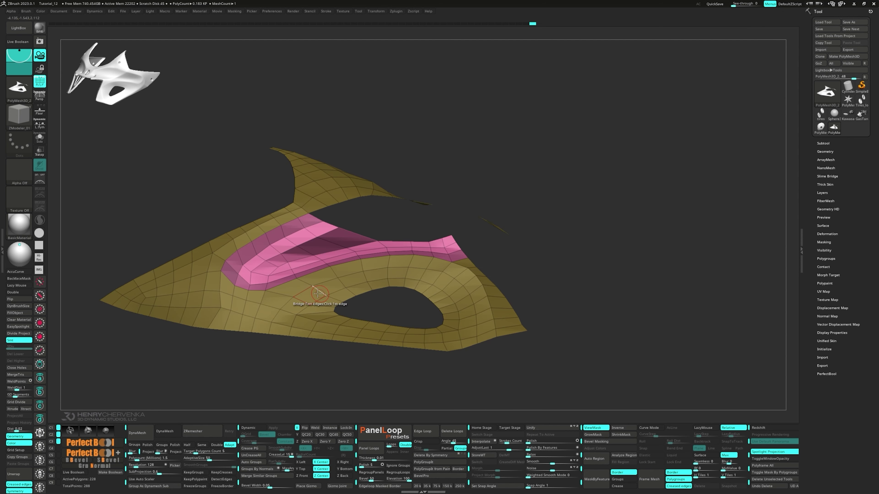
key("space")
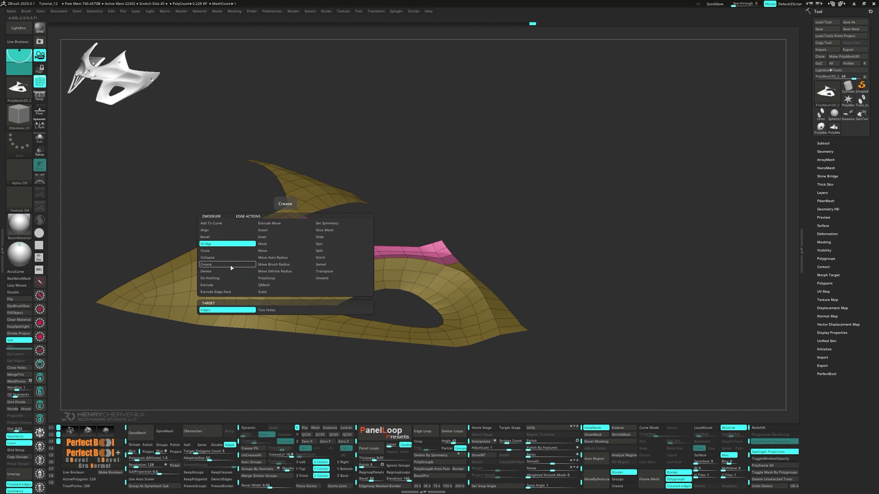
left_click(266, 246)
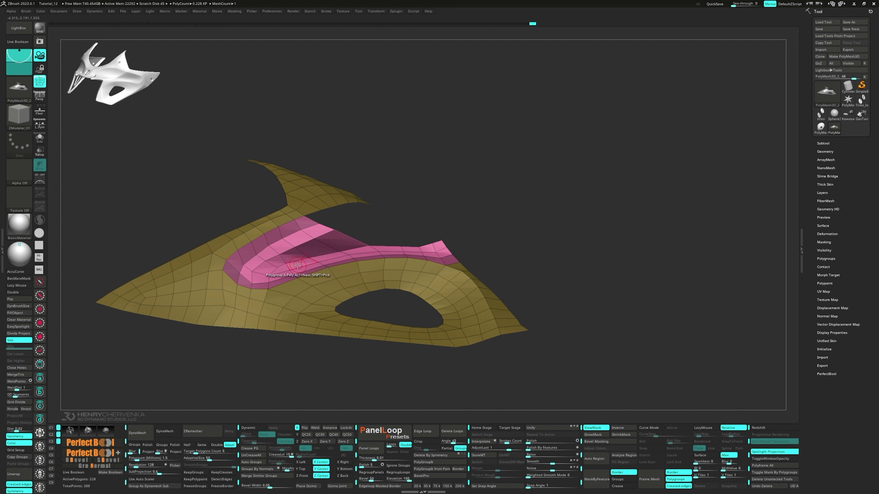
left_click(430, 246)
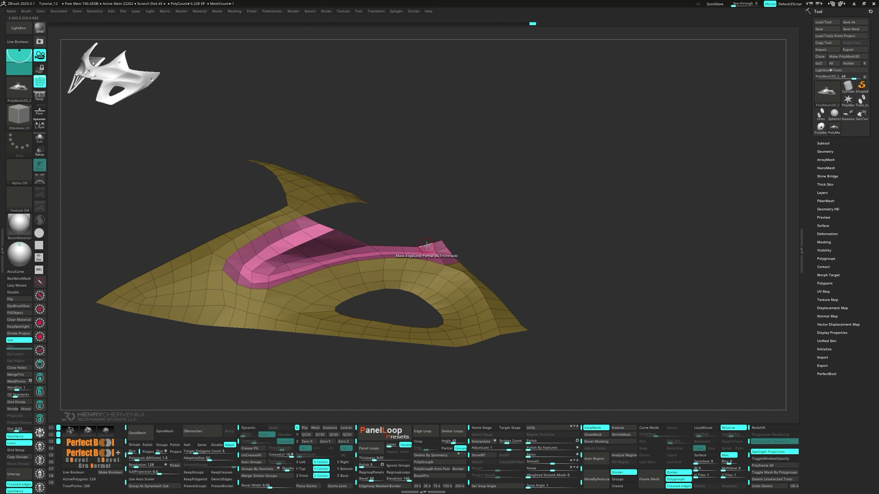
left_click(529, 447)
left_click_drag(416, 381, 438, 272)
- Add the loop's rear border strip to the notch polygroup and mask all other polygons
key("space")
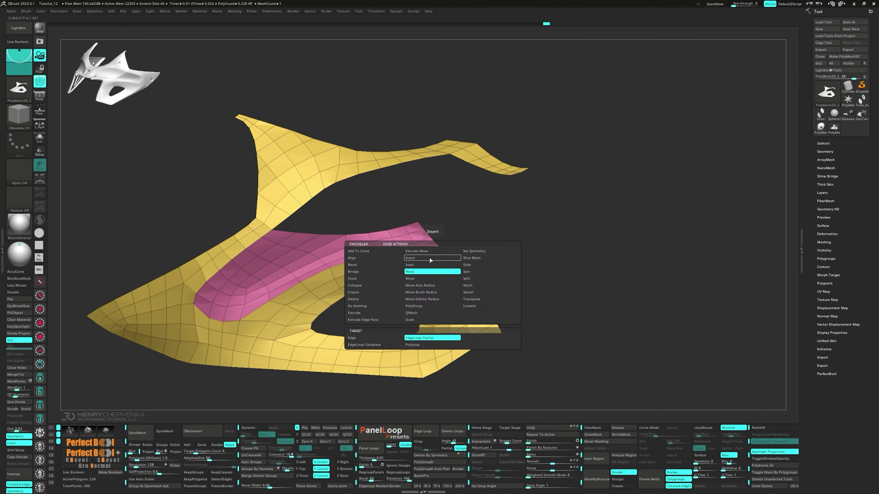
left_click(422, 281)
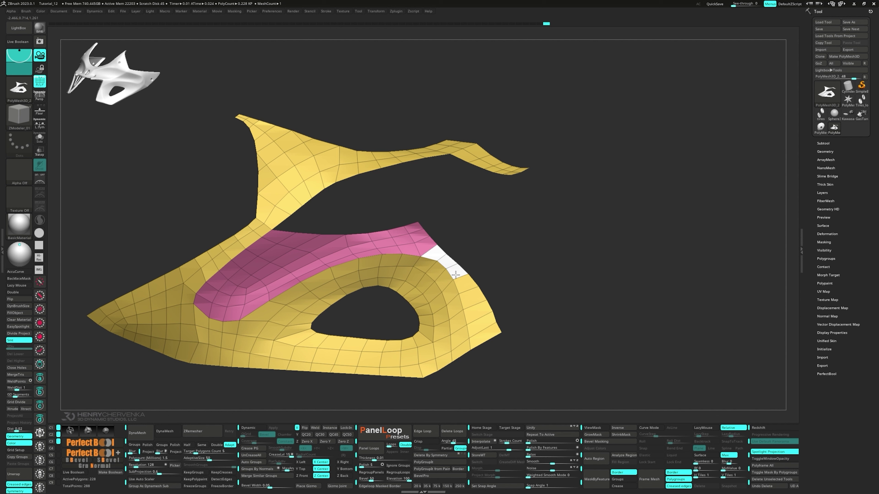
mouse_move(455, 274)
left_mouse_down()
mouse_move(498, 331)
mouse_move(549, 339)
left_mouse_up()
left_click(427, 273, "ctrl+shift")
left_click(551, 330, "ctrl")
left_click(551, 331, "ctrl+shift")
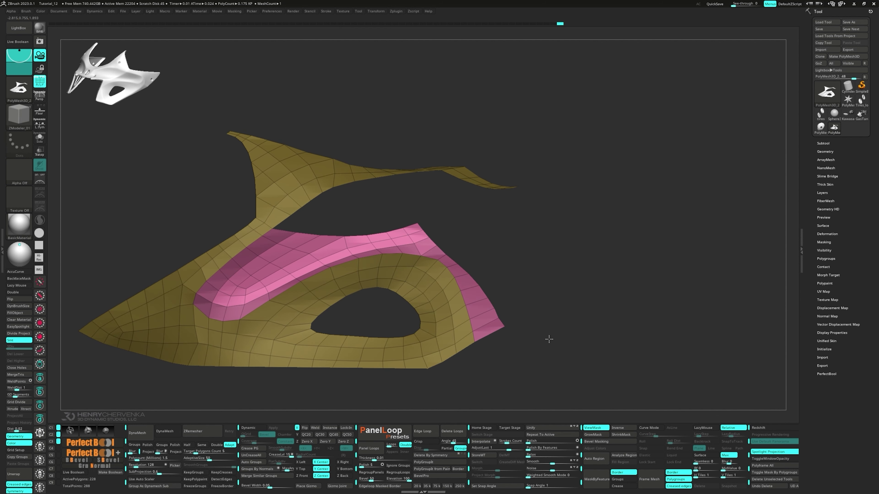
- Mask the rear strip's border edge loop and smooth the unmasked strips with Polish By Features
key("space")
left_click(493, 305)
left_click(493, 303)
left_click_drag(494, 305, 514, 323)
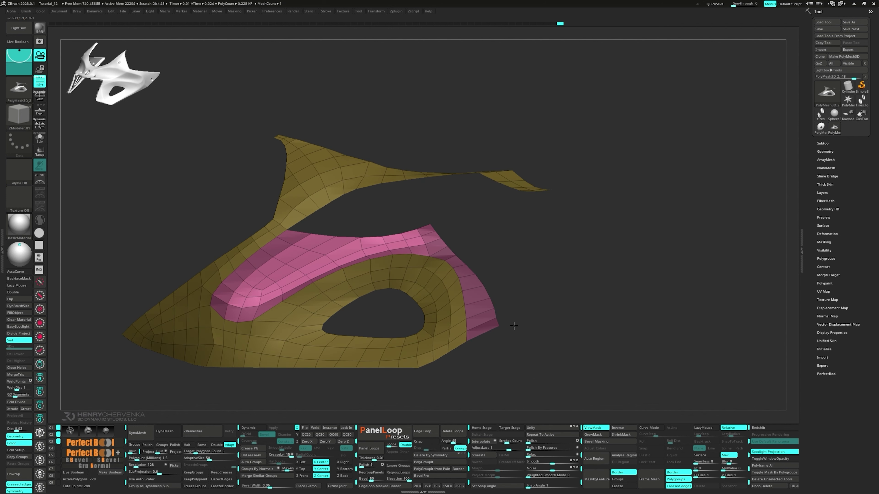
left_click(532, 449)
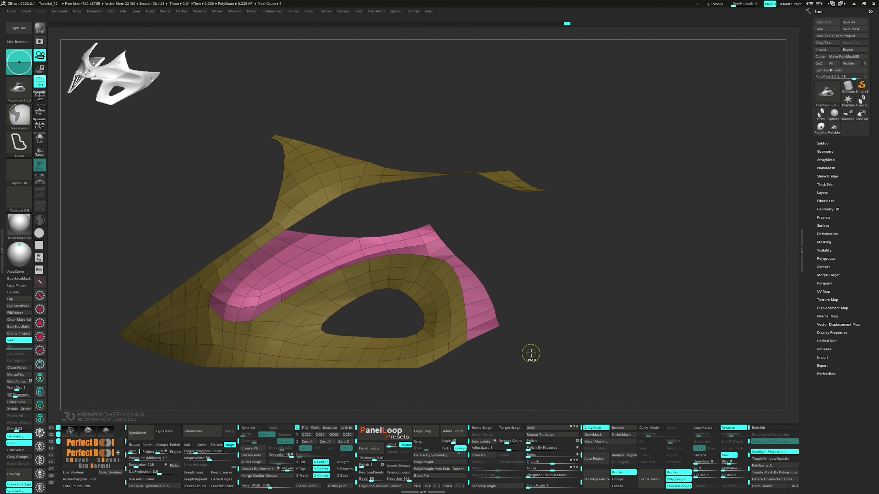
- Mask the strips' lower and upper rear corners, smooth with Polish By Features, and clear the mask
mouse_move(522, 327)
left_mouse_down("ctrl")
mouse_move(486, 320)
mouse_move(480, 349)
left_mouse_up("ctrl")
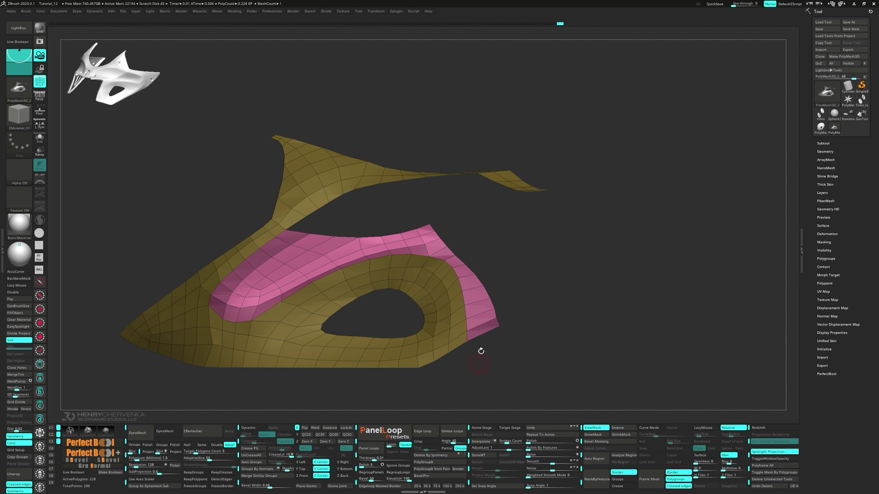
left_click_drag(432, 233, 433, 234, "ctrl")
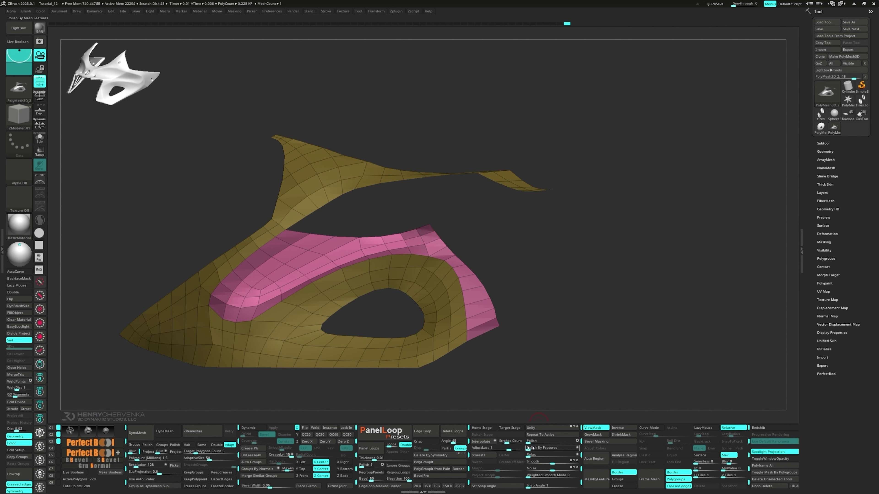
left_click_drag(528, 395, 431, 231)
key("3")
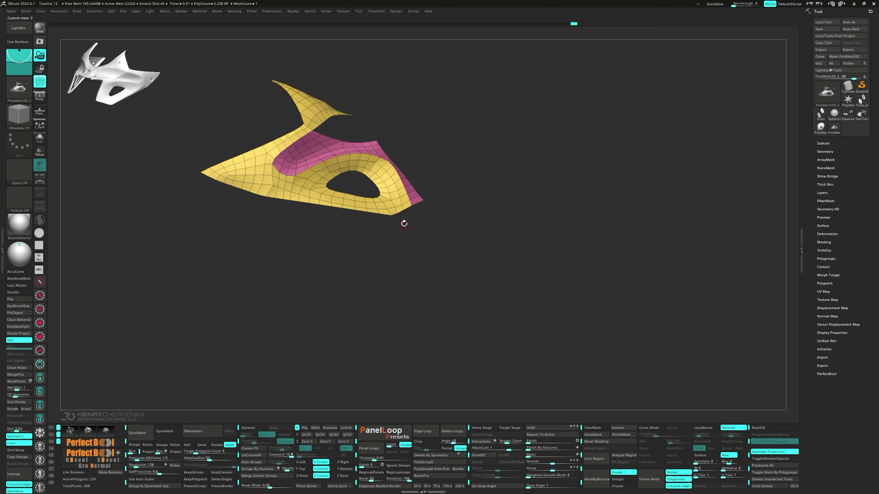
- Reposition points at the notch strip's upper rear corner with ZModeler point actions, and check the surface without the polyframe
key("space")
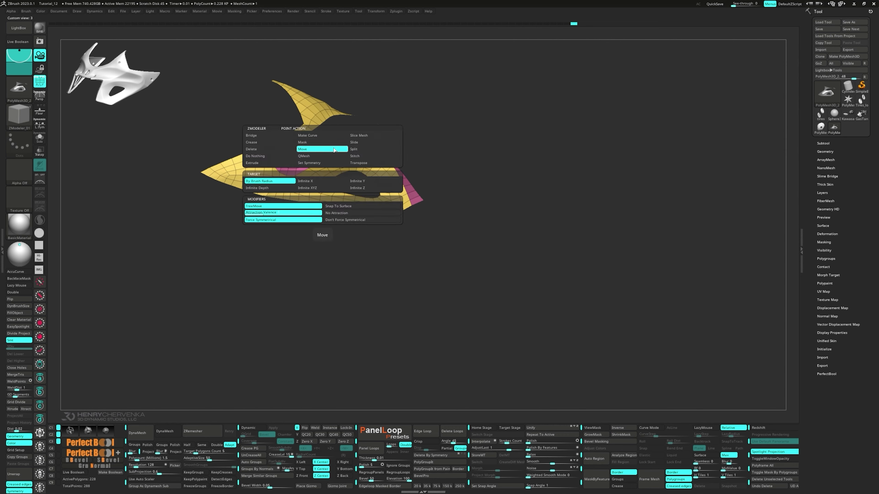
left_click(323, 202)
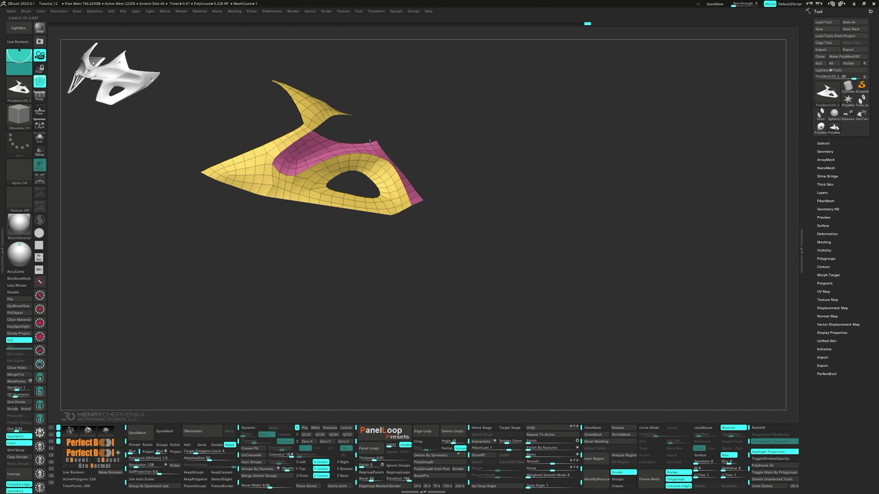
key("space")
left_click(355, 154)
right_click_drag(395, 192, 385, 226, "ctrl")
key("shift+f")
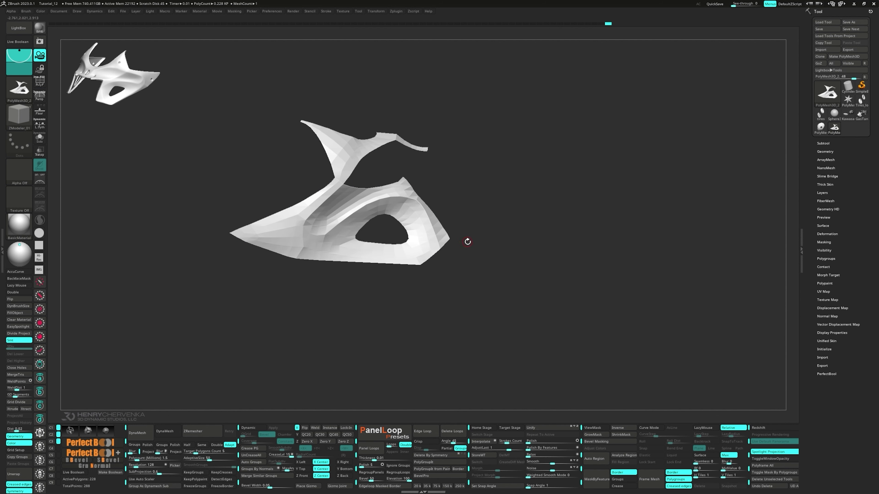
key("Right")
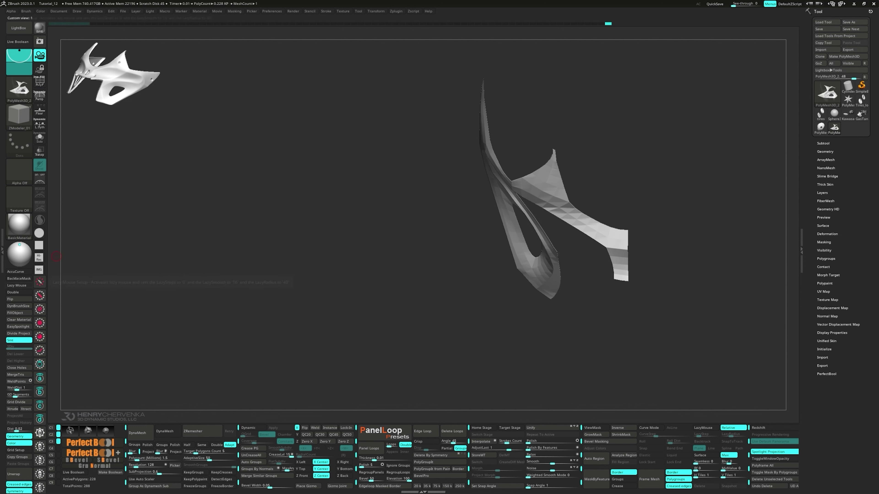
left_click_drag(560, 311, 594, 276)
- Extrude a narrow strip along the inner edge of the upper arm and adjust its corner points
key("shift+f")
left_click_drag(565, 216, 525, 270, "alt")
left_click_drag(526, 270, 579, 245)
left_click(475, 231)
key("space")
left_click(631, 269)
left_click_drag(567, 276, 591, 276)
mouse_move(606, 275)
left_mouse_down()
mouse_move(589, 273)
mouse_move(604, 275)
left_mouse_up()
left_click_drag(588, 277, 509, 262)
key("ctrl+z")
- Weld the stray point at the new strip's corner to its neighbour with the ZModeler QMesh point action
key("space")
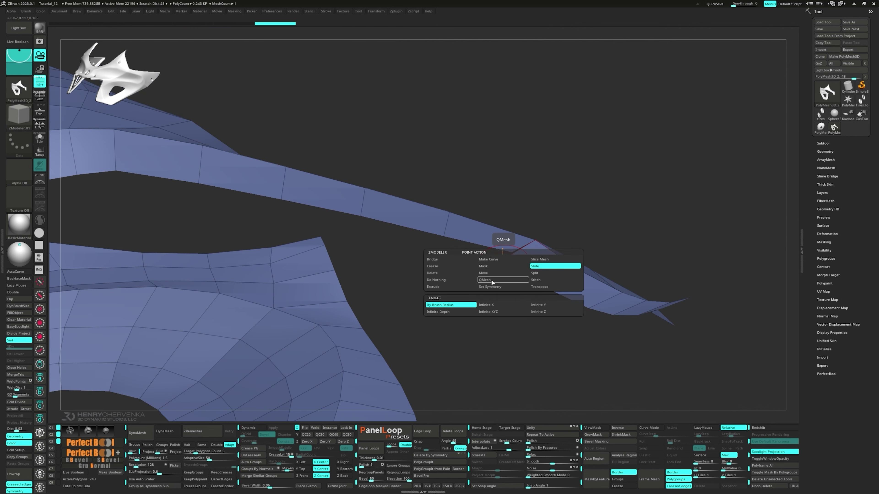
left_click(492, 281)
left_click_drag(511, 251, 549, 283)
mouse_move(602, 350)
left_mouse_down()
mouse_move(594, 320)
mouse_move(606, 326)
left_mouse_up()
- Mask everything except the upper arm's new inner strip and smooth it with Polish By Features
key("ctrl")
left_click_drag(585, 264, 607, 329, "ctrl")
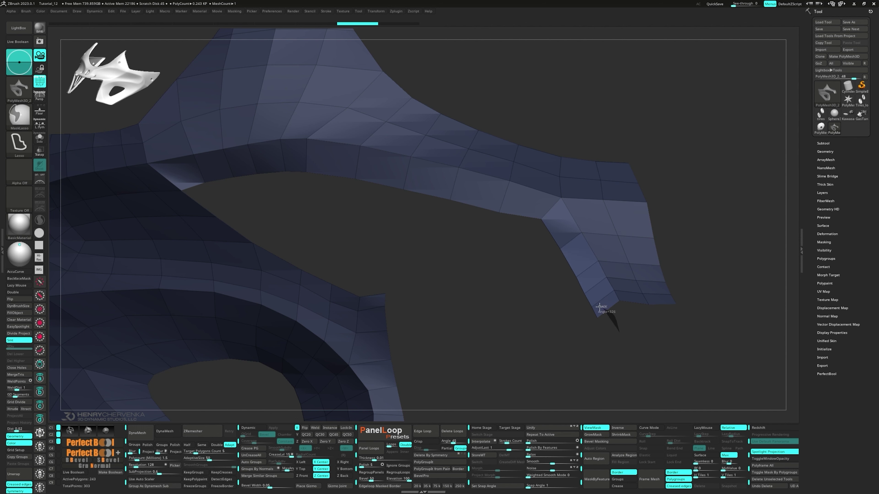
left_click_drag(550, 350, 610, 294)
key("w")
left_click(611, 244, "alt")
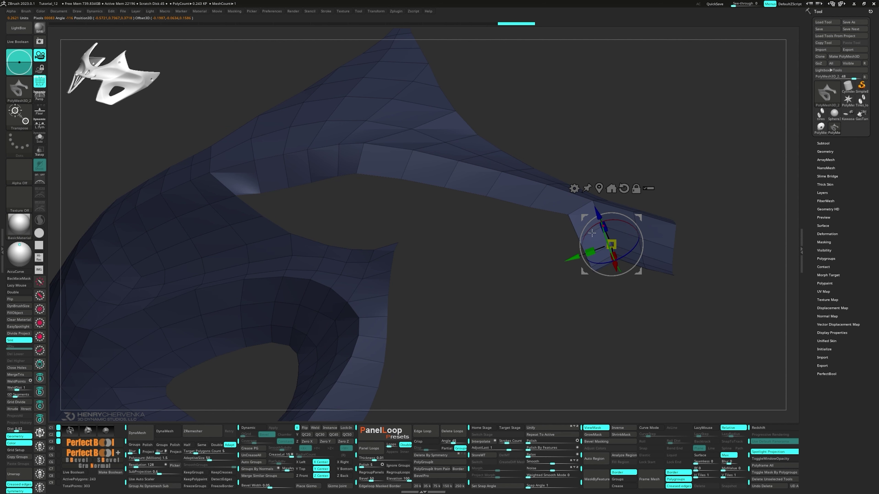
left_click_drag(554, 265, 572, 297)
mouse_move(562, 280)
left_mouse_down("ctrl")
mouse_move(568, 289)
mouse_move(554, 277)
left_mouse_up("ctrl")
mouse_move(529, 260)
left_mouse_down("alt")
mouse_move(565, 300)
mouse_move(548, 234)
mouse_move(471, 225)
left_mouse_up("alt")
mouse_move(414, 238)
left_mouse_down("ctrl")
mouse_move(269, 208)
mouse_move(254, 236)
left_mouse_up("ctrl")
left_click_drag(416, 251, 441, 278)
left_click(580, 284, "ctrl")
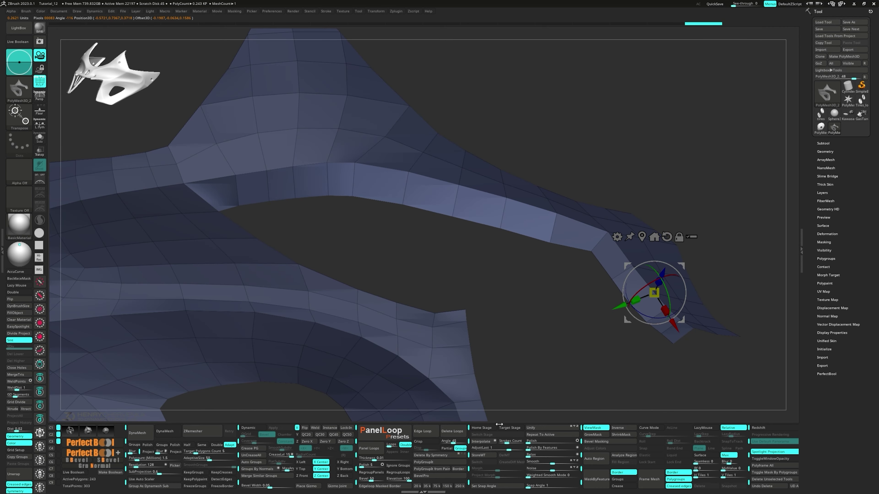
left_click_drag(503, 395, 469, 385)
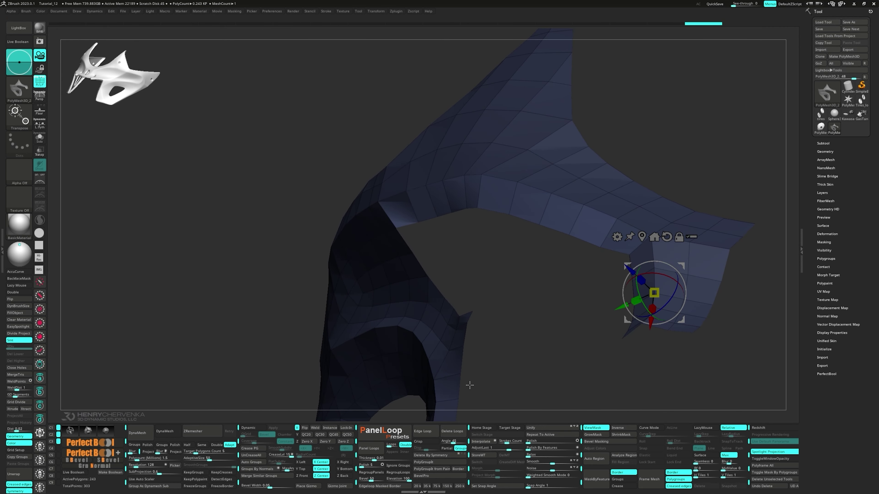
left_click(529, 450)
- Extrude a single polygon from the notch's upper rear corner toward the upper arm's end
mouse_move(514, 323)
left_mouse_down()
mouse_move(533, 325)
mouse_move(524, 311)
left_mouse_up()
left_click_drag(524, 311, 545, 334, "alt")
key("q")
mouse_move(510, 288)
left_mouse_down()
mouse_move(412, 202)
mouse_move(459, 308)
mouse_move(451, 282)
mouse_move(569, 278)
mouse_move(546, 279)
left_mouse_up()
- Mask the rest of the mesh, reset the gizmo's orientation, adjust the extruded polygon's free end, and clear the mask
key("w")
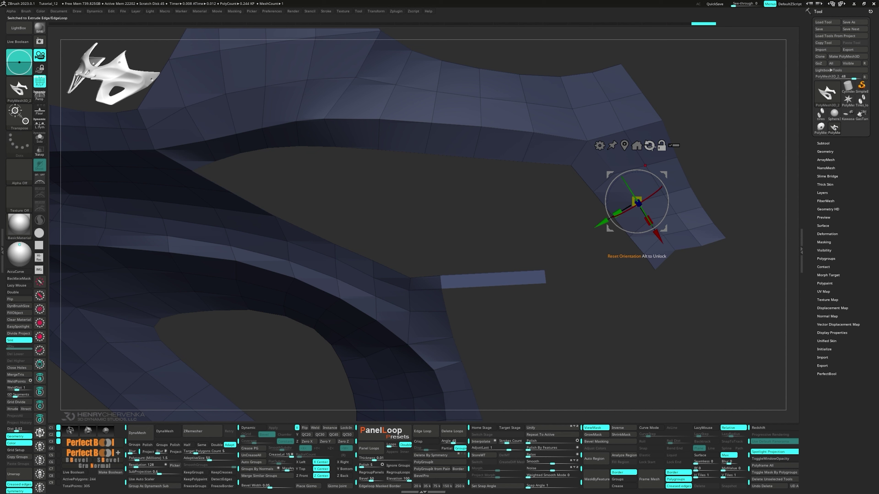
left_click(651, 147)
left_click(624, 146)
key("1")
left_click_drag(611, 297, 680, 307)
right_click(681, 307)
left_click(587, 307, "ctrl")
left_click(586, 303, "ctrl")
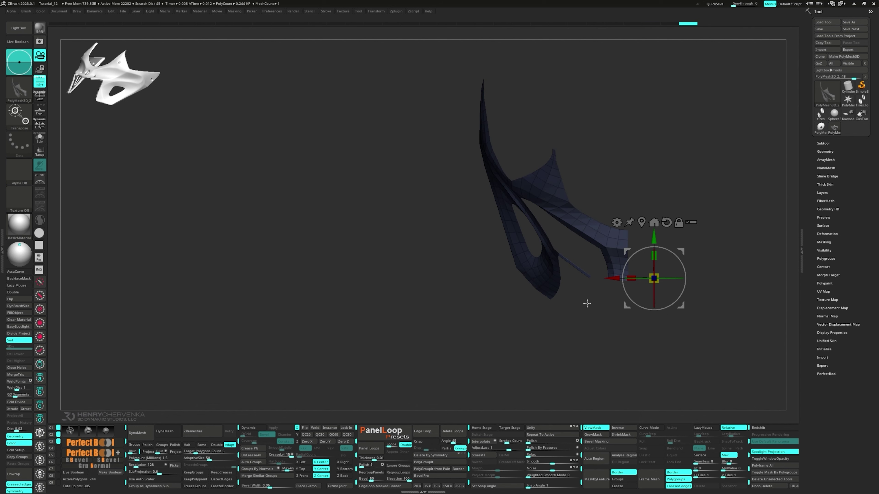
left_click(641, 222)
key("2")
left_click_drag(299, 249, 298, 199, "alt")
right_click_drag(316, 343, 290, 334)
left_click_drag(280, 223, 280, 220)
left_click_drag(358, 329, 366, 337, "ctrl")
key("q")
- Extrude the upper border edges of the notch inward as narrow rim strips with the EdgeLoop target
mouse_move(367, 337)
right_mouse_down("ctrl")
mouse_move(354, 323)
mouse_move(351, 266)
mouse_move(356, 277)
right_mouse_up("ctrl")
right_click_drag(356, 276, 409, 275, "alt")
right_click_drag(384, 224, 486, 256)
key("space")
left_click(355, 230)
left_click_drag(486, 256, 395, 242)
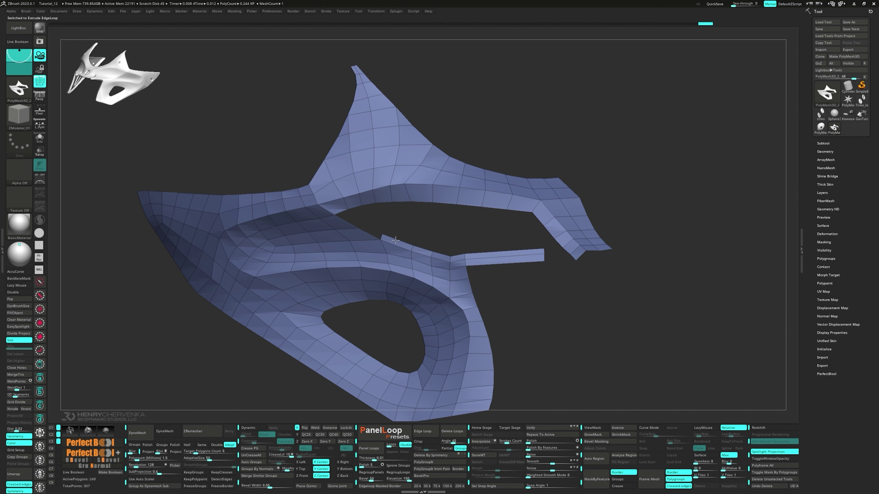
key("ctrl+z")
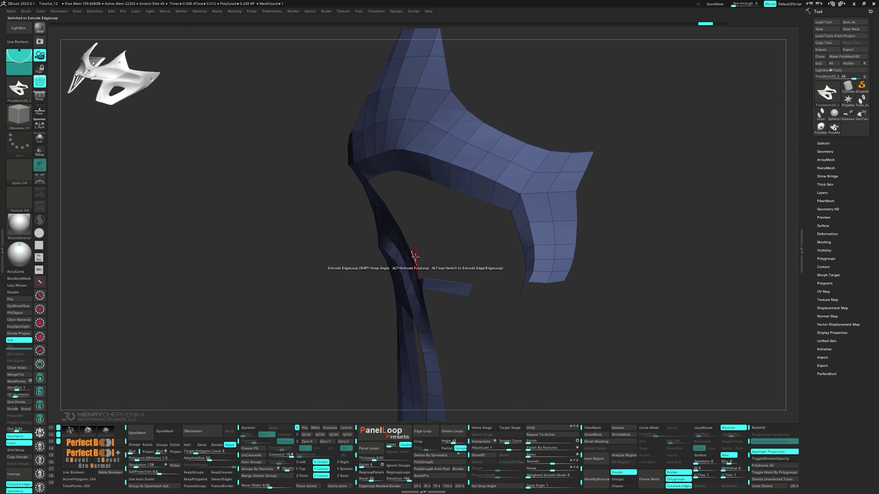
right_click_drag(412, 230, 398, 219)
left_click_drag(388, 217, 393, 211)
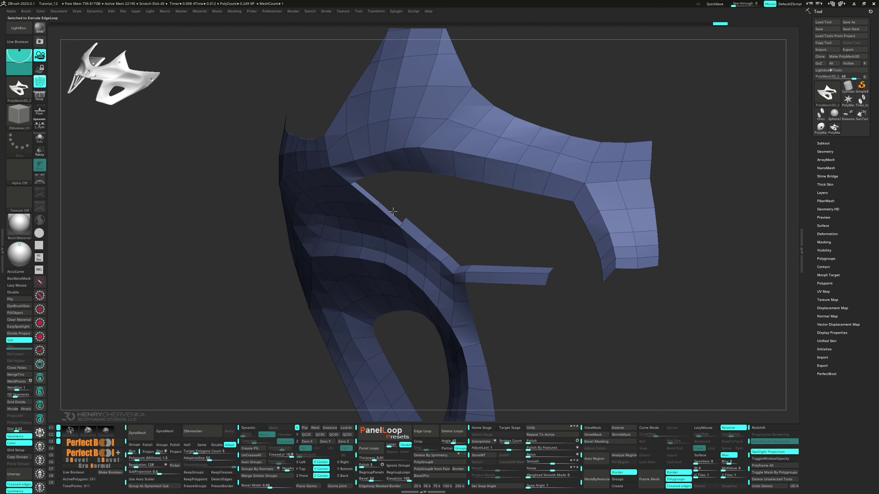
- Bridge the gaps between the extruded rim strips and assign the whole mesh to one polygroup
right_click_drag(396, 205, 410, 235)
key("space")
left_click(412, 245)
left_click(412, 222)
key("space")
left_click(331, 262)
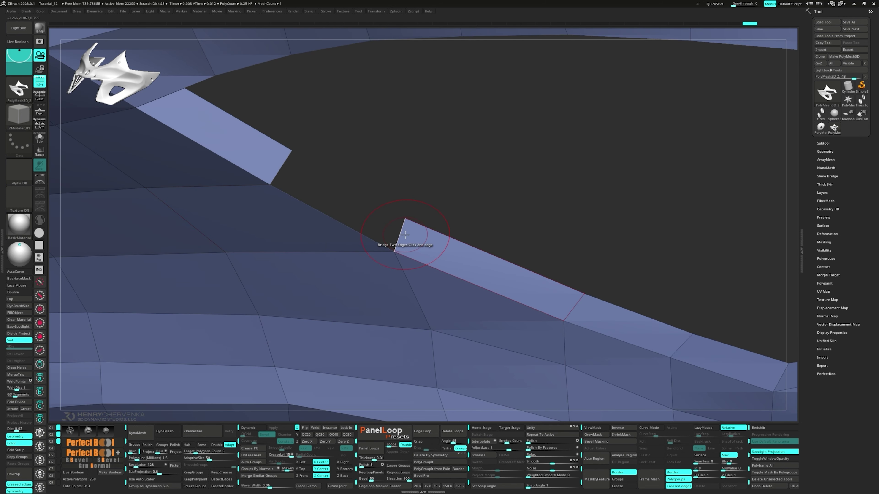
left_click(402, 235)
mouse_move(403, 235)
right_mouse_down()
mouse_move(418, 290)
mouse_move(372, 200)
mouse_move(398, 211)
mouse_move(414, 250)
mouse_move(471, 293)
mouse_move(559, 255)
right_mouse_up()
left_click(398, 211)
left_click(373, 182)
key("ctrl+w")
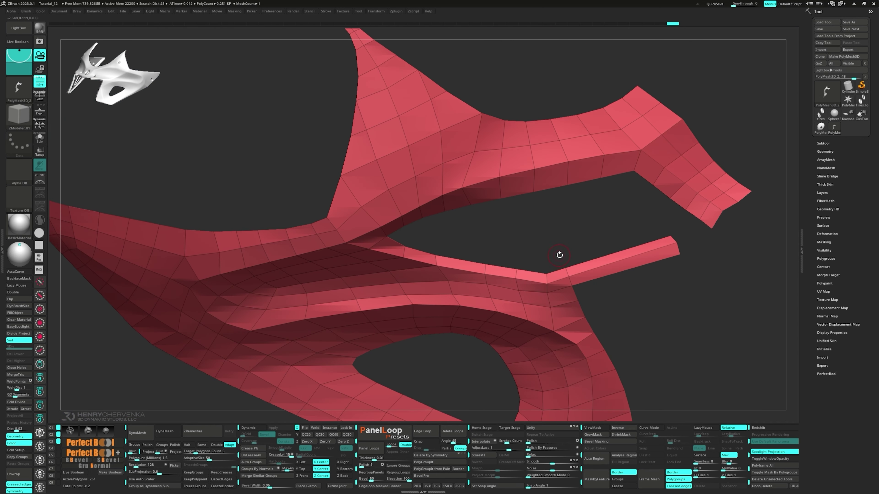
- Mask everything except the notch's extruded rim strip, smooth it with Polish By Features, and clear the mask
left_click_drag(564, 255, 526, 273, "ctrl")
mouse_move(432, 258)
left_mouse_down("ctrl")
mouse_move(396, 247)
mouse_move(449, 240)
left_mouse_up("ctrl")
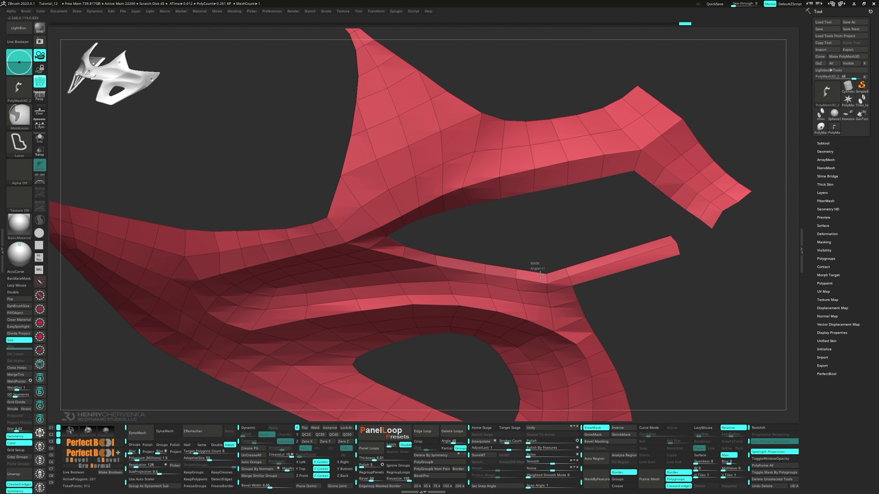
left_click(563, 247, "ctrl")
right_click_drag(563, 290, 543, 277)
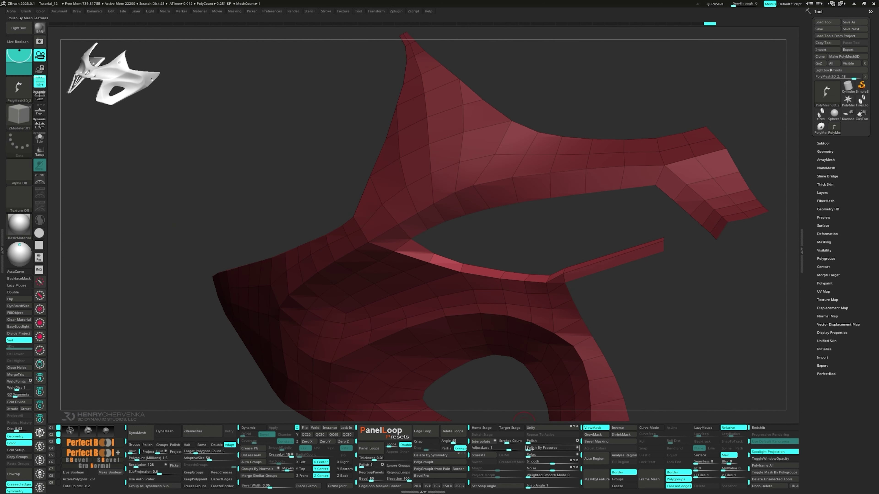
left_click_drag(529, 450, 534, 449)
right_click_drag(685, 314, 624, 310)
key("ctrl+z")
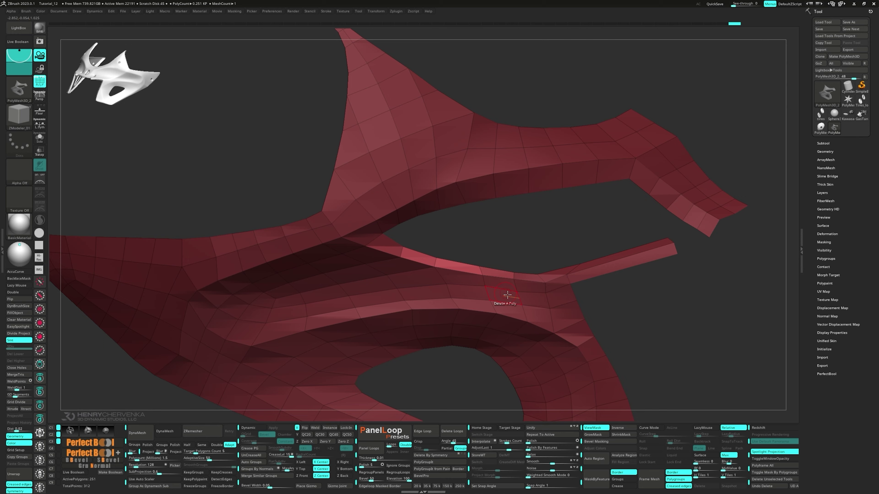
right_click_drag(507, 295, 561, 296)
left_click_drag(530, 449, 534, 449)
left_click_drag(678, 313, 689, 320, "ctrl")
- Extrude another narrow strip from the upper arm's lower inner edge loop
right_click_drag(689, 320, 642, 316)
right_click_drag(525, 305, 652, 270)
key("space")
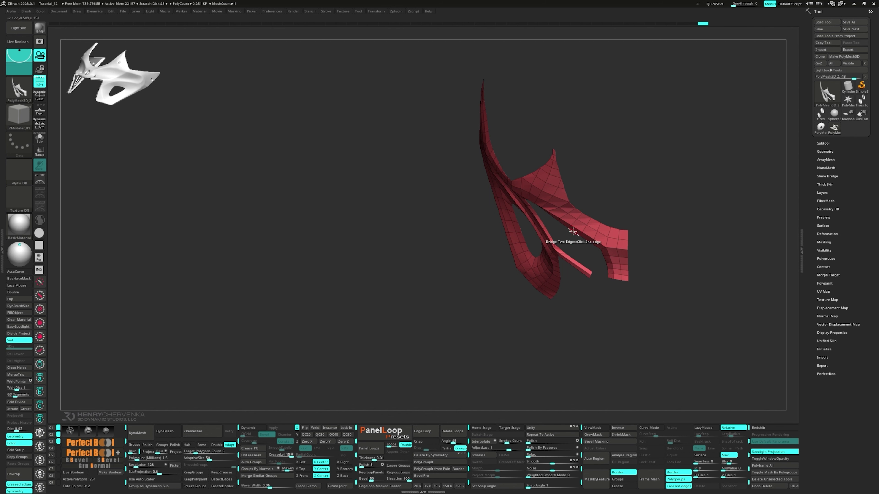
right_click_drag(572, 231, 591, 253)
key("space")
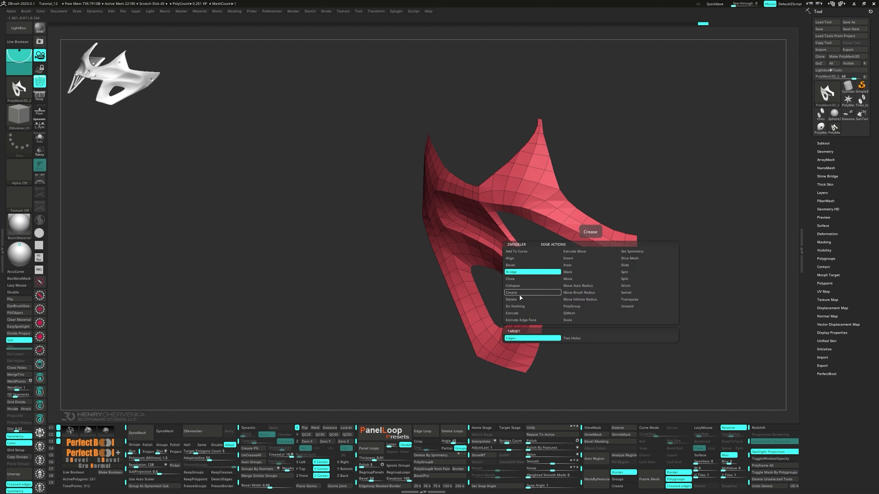
left_click(529, 315)
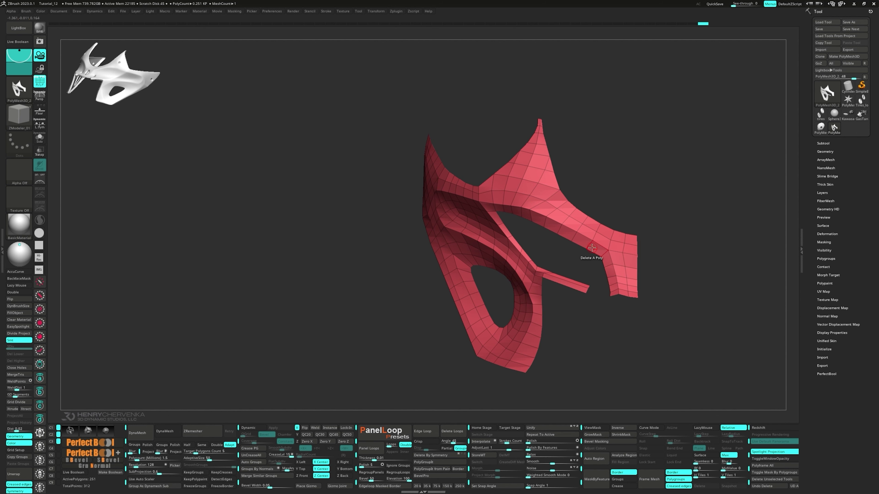
left_click_drag(583, 246, 578, 251)
- Stitch the points where the upper arm's new strip meets the notch's rim strip at the front
right_click_drag(578, 252, 533, 251)
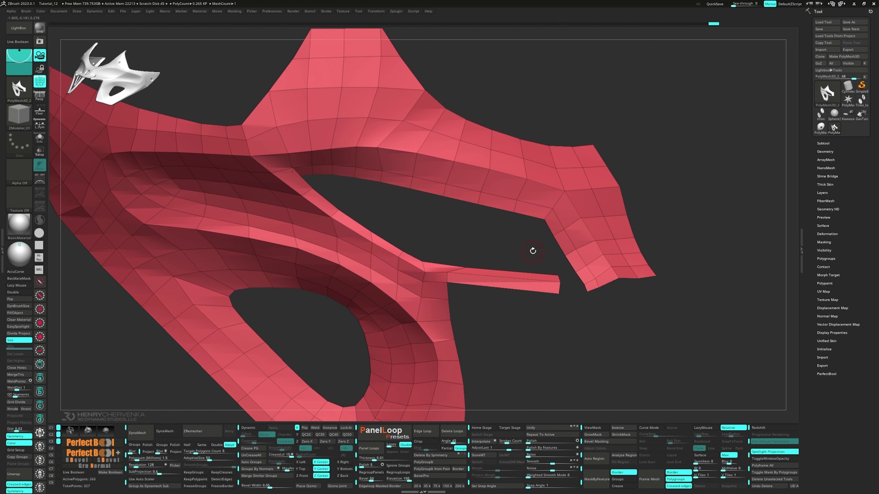
right_click_drag(382, 213, 414, 222, "alt")
right_click_drag(413, 221, 439, 239)
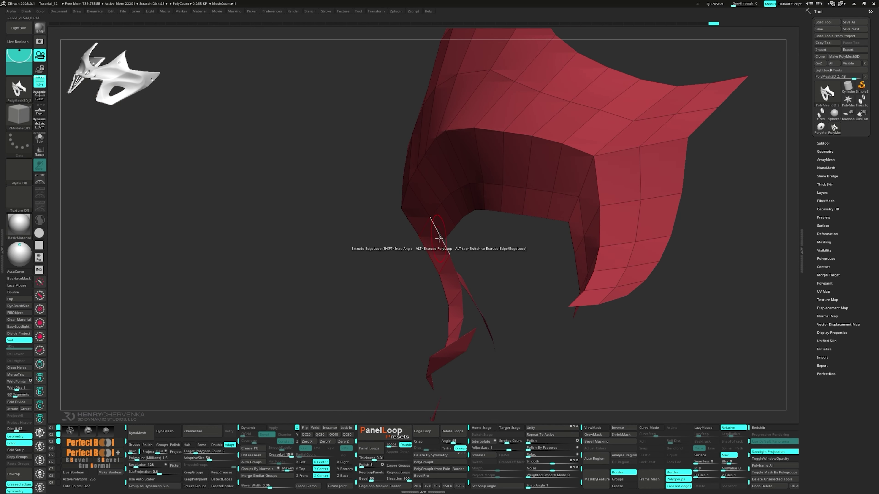
key("space")
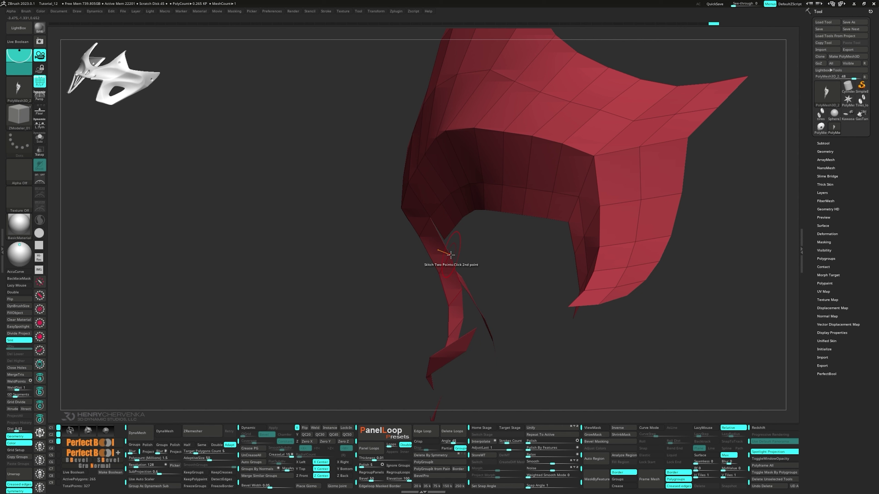
mouse_move(447, 255)
right_mouse_down("ctrl")
mouse_move(479, 236)
mouse_move(396, 239)
right_mouse_up("ctrl")
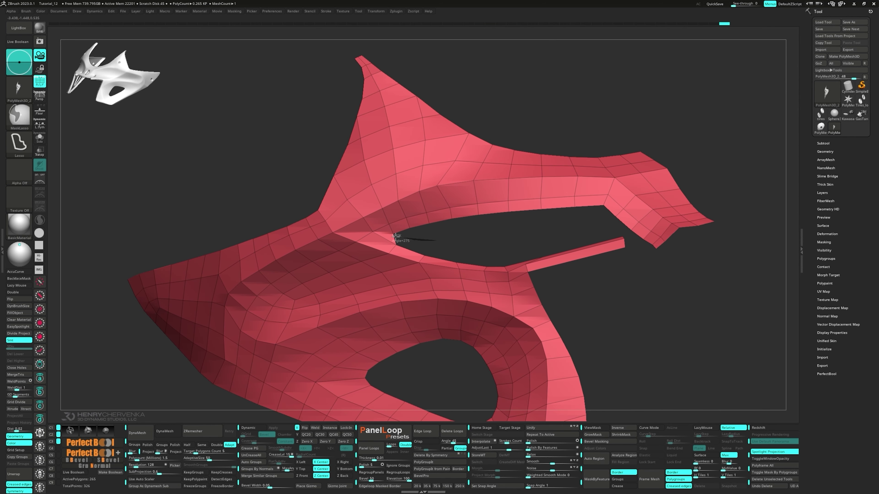
- Mask everything except the joined inner strips, smooth them with Polish By Features, and clear the mask
left_click(501, 216, "ctrl")
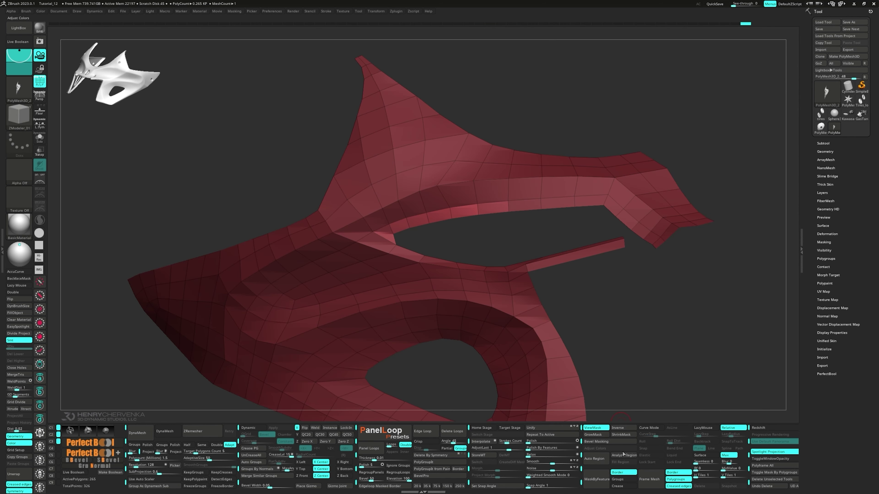
left_click(531, 447)
right_click_drag(394, 298, 394, 263, "ctrl")
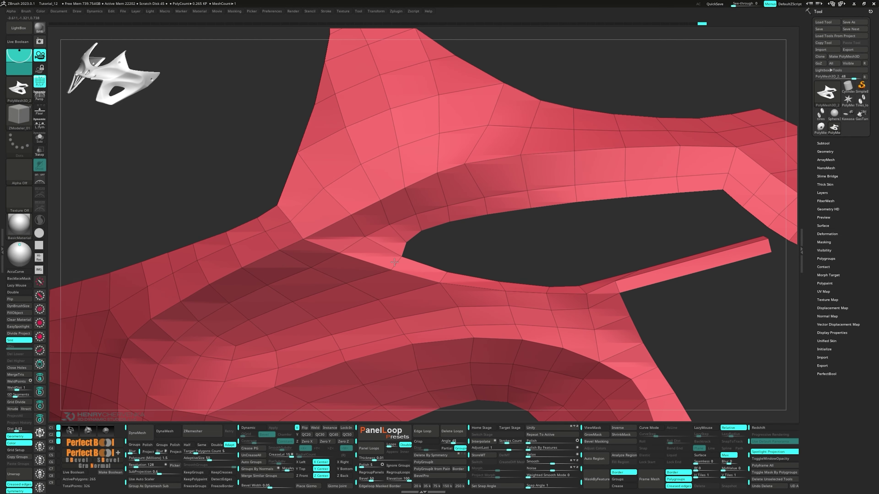
- Slide edges and points around the opening's front corner to even out the joined strips
key("space")
left_click(383, 261)
right_click_drag(424, 275, 415, 249, "ctrl")
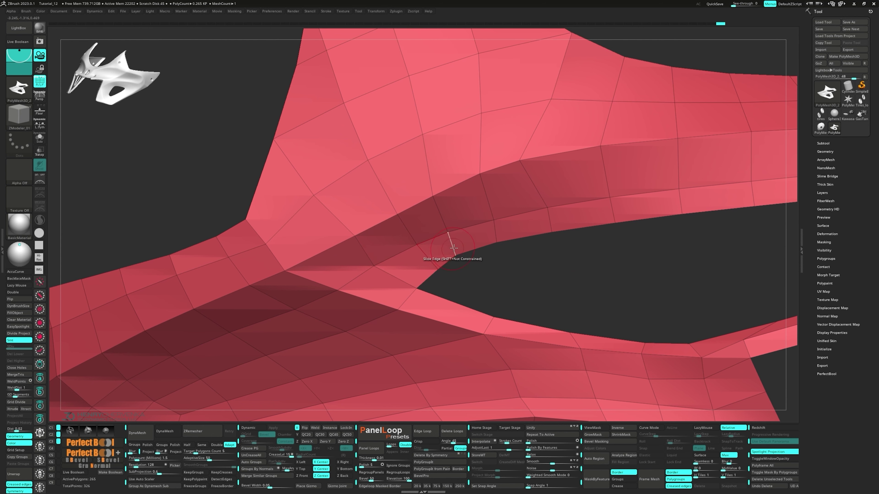
key("space")
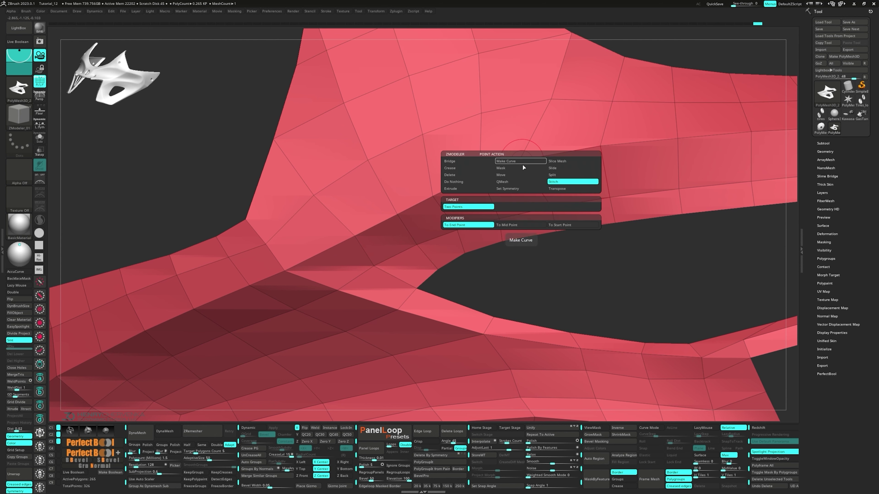
right_click_drag(542, 159, 519, 269, "ctrl")
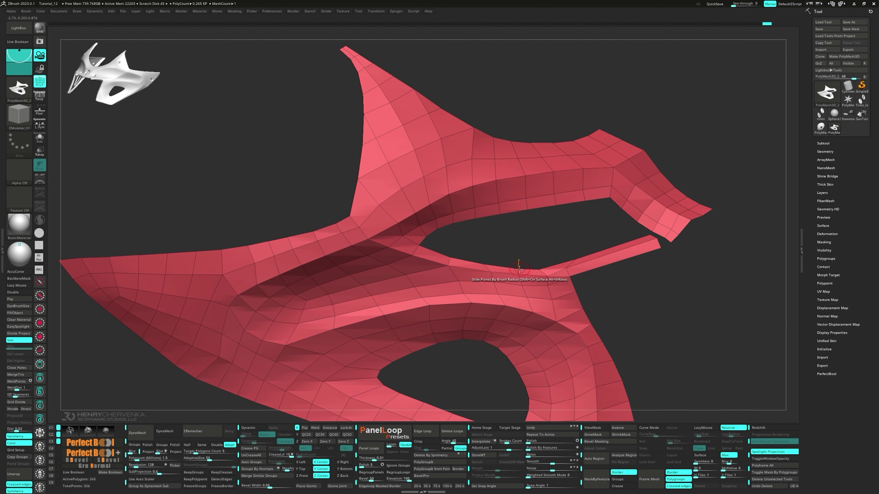
right_click_drag(602, 274, 573, 254)
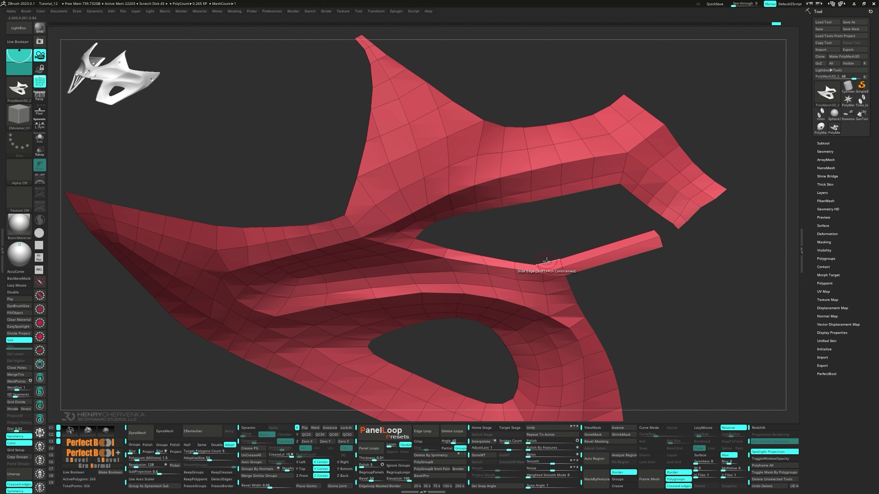
- Build a panel across the opening between the lower rim strip and the upper arm, and divide it with edge loops
key("space")
left_click(467, 322)
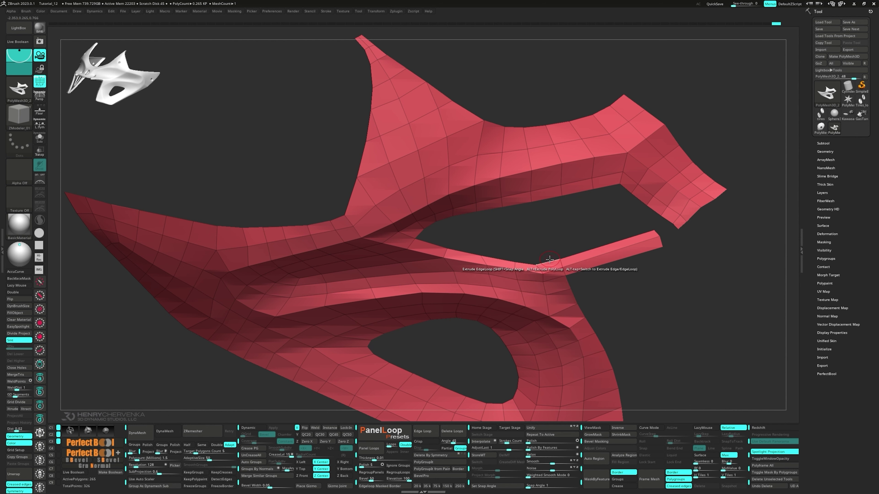
left_click_drag(547, 263, 431, 251)
key("space")
left_click(524, 244)
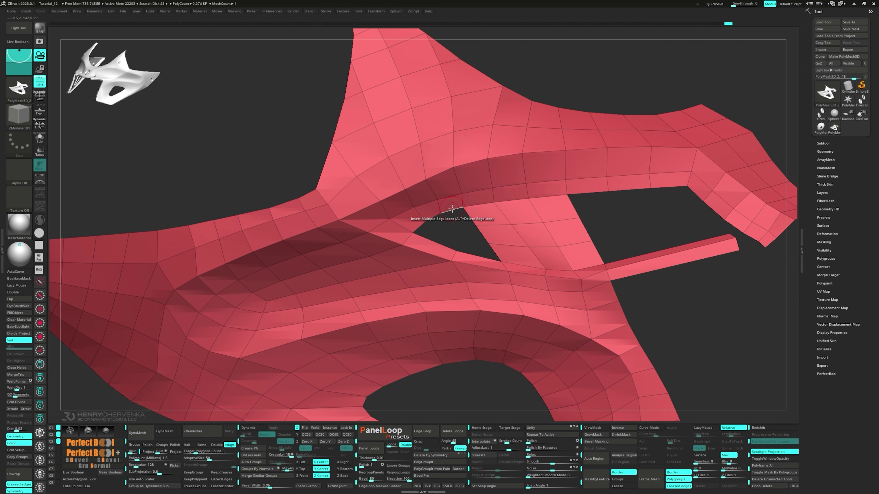
- Extend the new panel forward by another column of polygons toward the opening's front corner
key("space")
left_click(447, 220)
left_click_drag(449, 210, 464, 240)
left_click(467, 240)
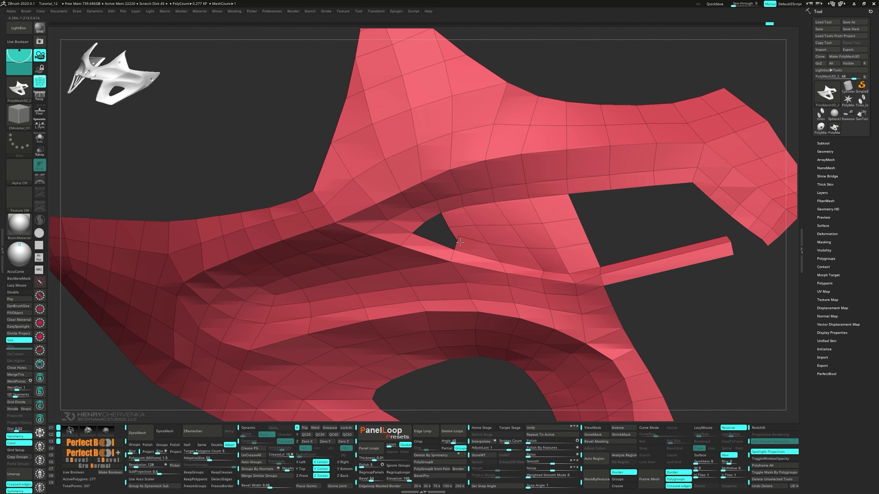
- Undo the last added polygon and bridge the panel's lower front edge to the lower rim strip
key("ctrl+z")
key("space")
left_click(474, 256)
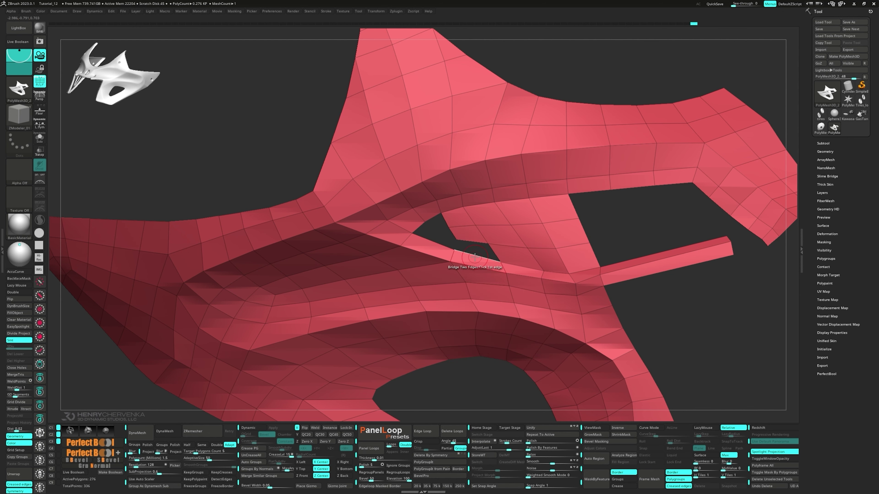
left_click(475, 257)
left_click(473, 244)
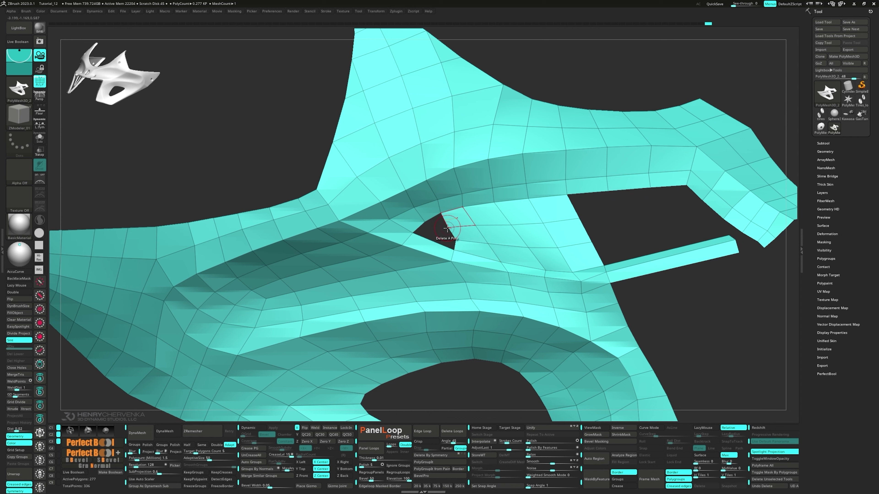
- Adjust the panel's front edge and bridge the remaining edges to close the small hole at the opening's front corner
left_click_drag(449, 229, 457, 228)
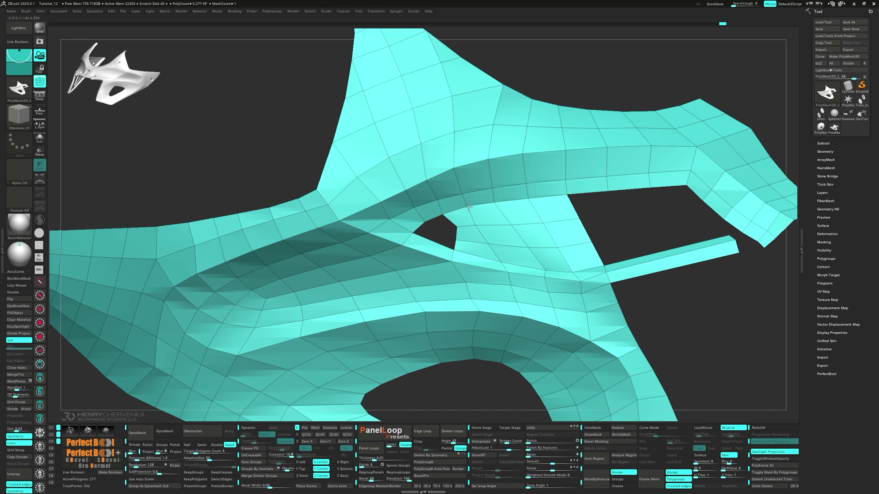
left_click(439, 220)
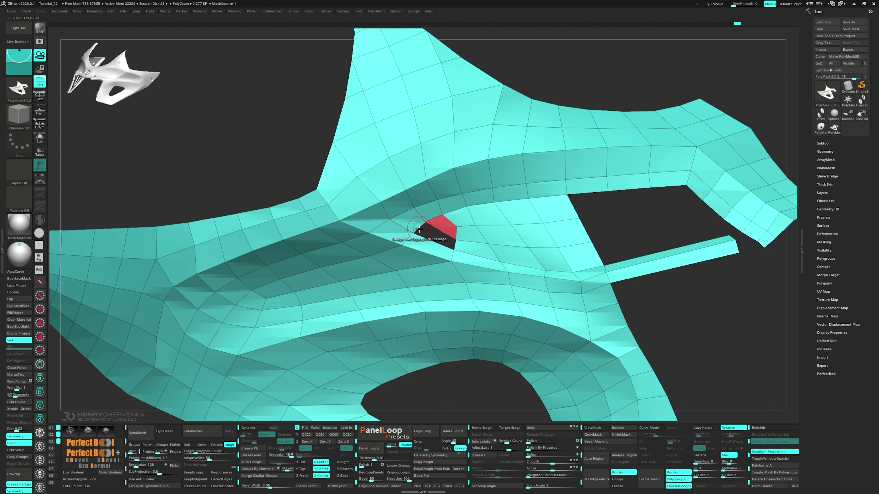
key("space")
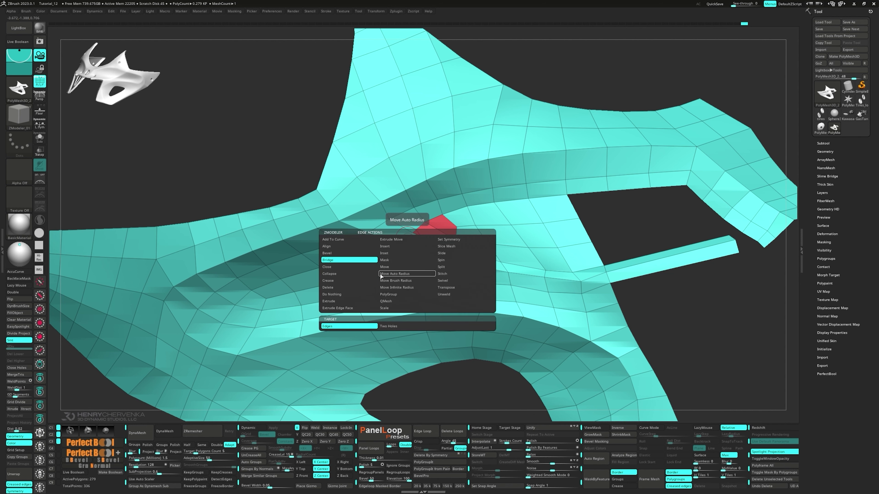
left_click(450, 259)
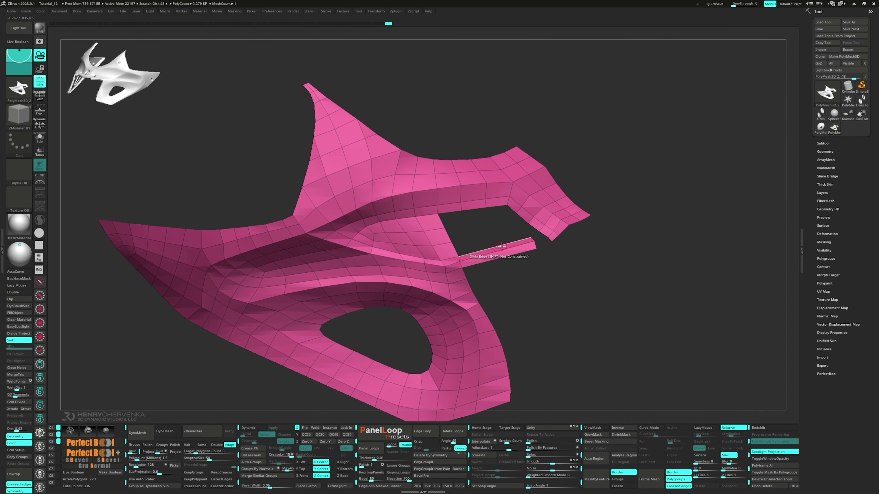
- Mask everything except the new panel, smooth it with Polish By Features, and clear the mask
mouse_move(501, 246)
left_mouse_down()
mouse_move(506, 235)
mouse_move(392, 248)
mouse_move(347, 228)
mouse_move(406, 204)
mouse_move(443, 221)
left_mouse_up()
left_click(473, 227, "ctrl")
mouse_move(484, 231)
left_mouse_down()
mouse_move(505, 242)
mouse_move(481, 225)
left_mouse_up()
key("ctrl+h")
left_click_drag(491, 270, 509, 281)
key("ctrl+h")
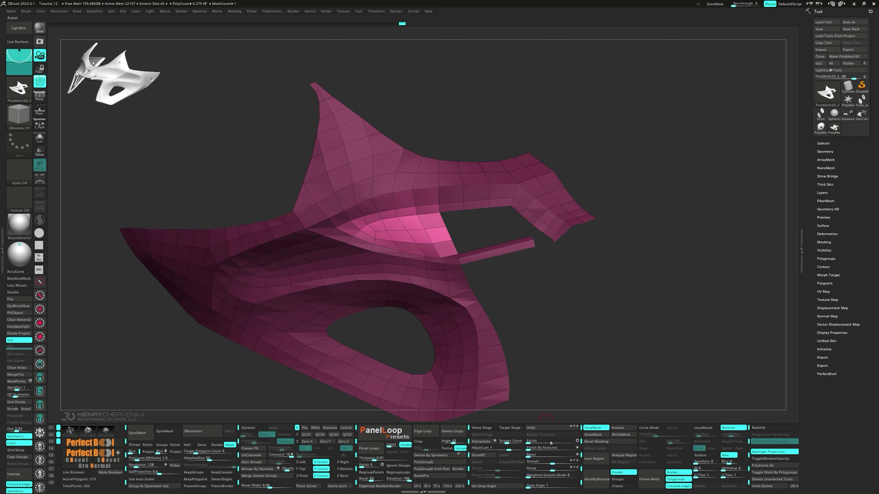
left_click(528, 449)
left_click_drag(539, 448, 541, 448)
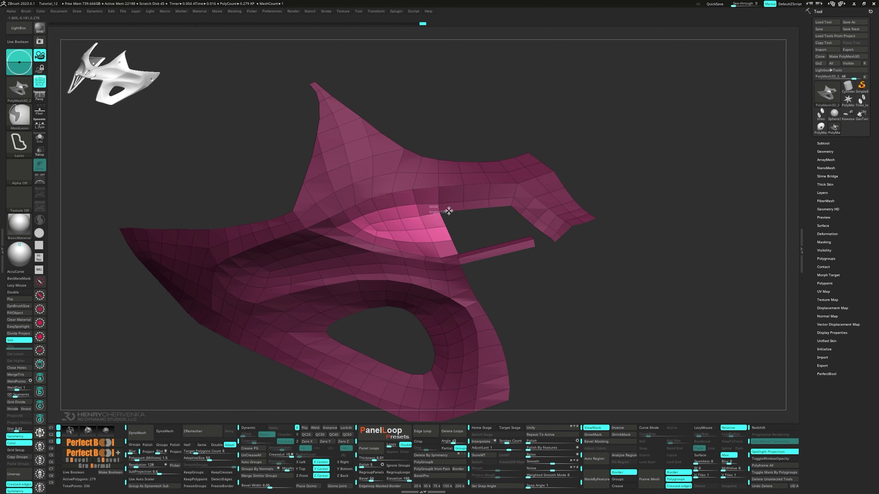
mouse_move(553, 346)
left_mouse_down()
mouse_move(518, 323)
mouse_move(518, 272)
mouse_move(498, 247)
left_mouse_up()
key("ctrl+h")
key("shift+1")
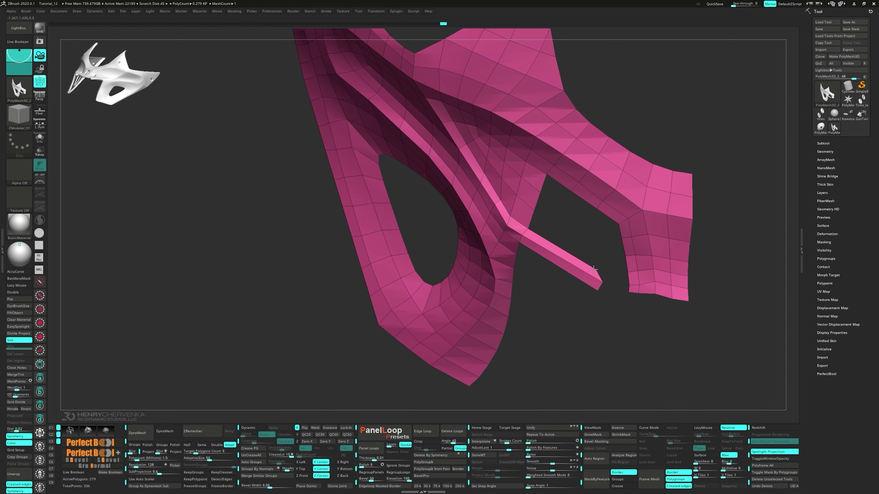
- Divide the narrow strut with edge loops and bridge its free end to the tip of the upper arm with a curved strip
key("shift+1")
key("space")
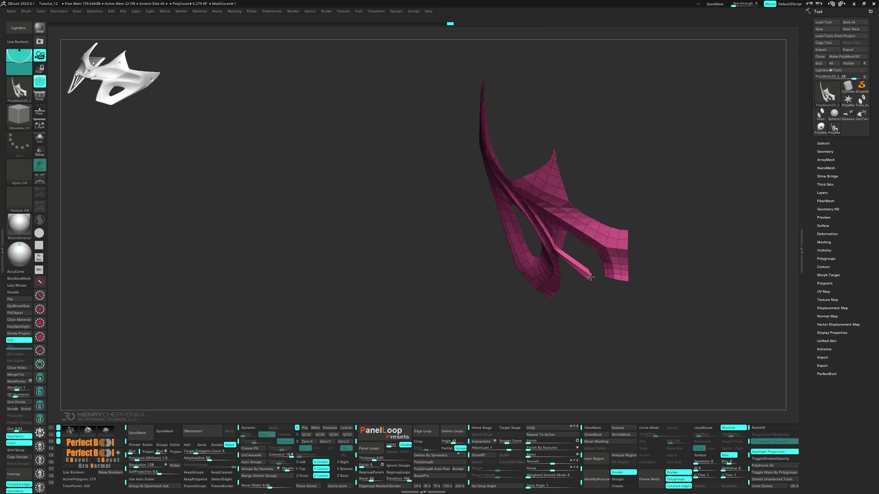
key("space")
key("space")
left_click(536, 331)
left_click(592, 273)
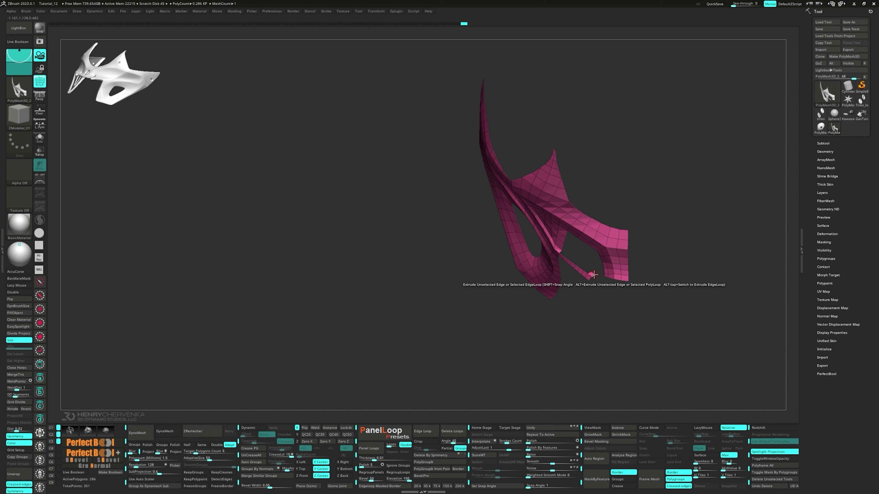
left_click_drag(593, 275, 604, 275)
- Isolate the curved connecting strip with an inverted mask, extend the unmasked area onto the arm, polish it by features, and clear the mask
right_click_drag(605, 275, 600, 256, "ctrl")
mouse_move(600, 256)
right_mouse_down()
mouse_move(594, 250)
mouse_move(601, 298)
mouse_move(583, 271)
mouse_move(601, 305)
right_mouse_up()
left_click_drag(571, 297, 588, 304, "ctrl")
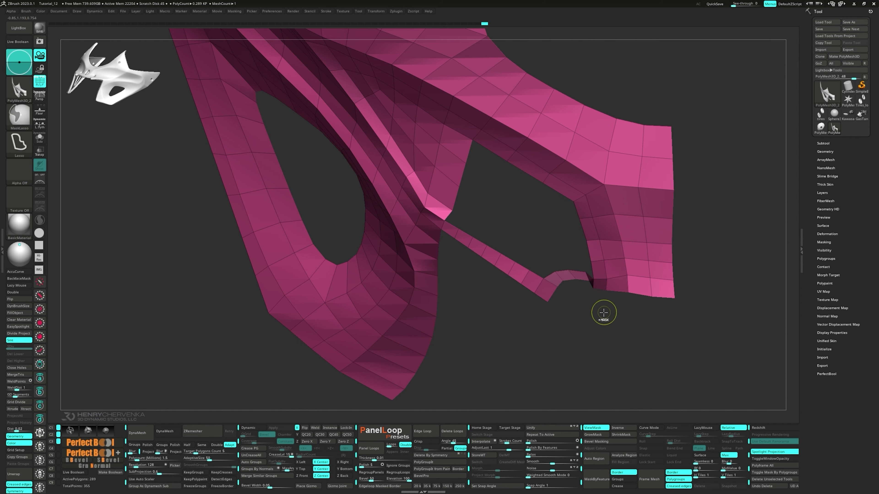
left_click(602, 312, "ctrl")
mouse_move(602, 313)
right_mouse_down()
mouse_move(582, 314)
mouse_move(600, 370)
right_mouse_up()
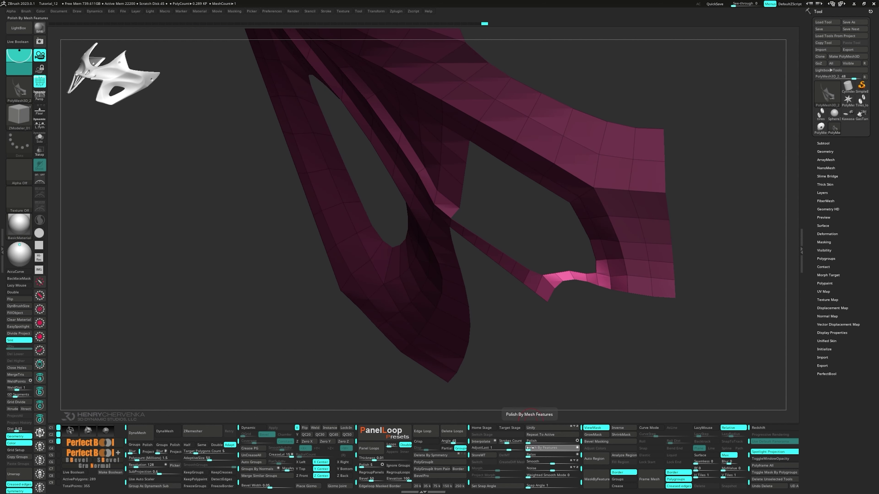
left_click_drag(540, 448, 550, 448)
mouse_move(574, 330)
right_mouse_down()
mouse_move(596, 322)
mouse_move(590, 283)
mouse_move(601, 306)
right_mouse_up()
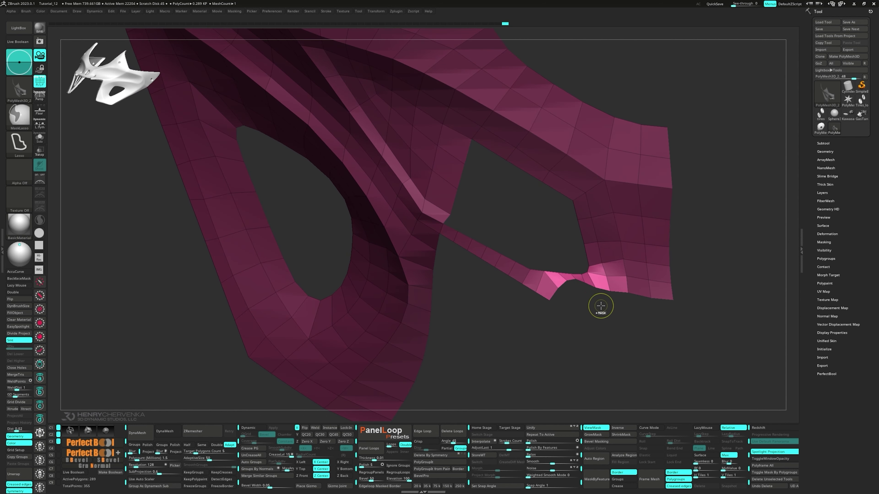
left_click_drag(601, 234, 566, 220, "ctrl+alt")
right_click_drag(572, 320, 598, 325)
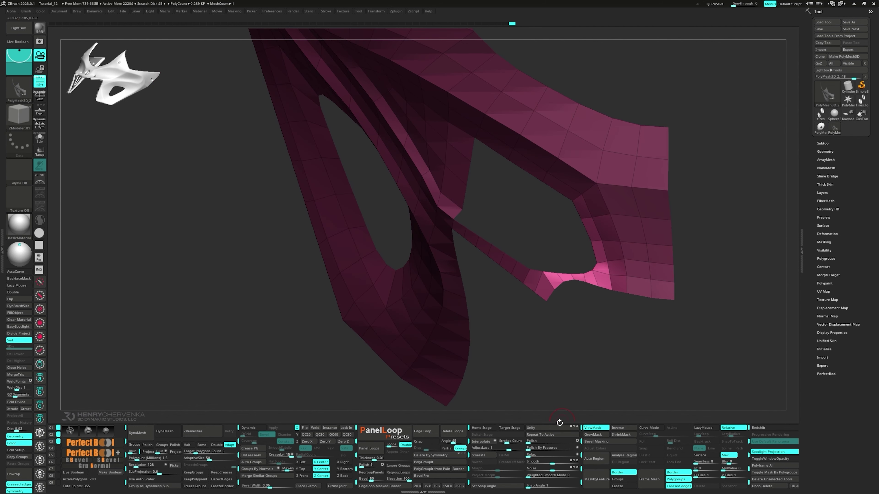
right_click_drag(588, 283, 597, 318)
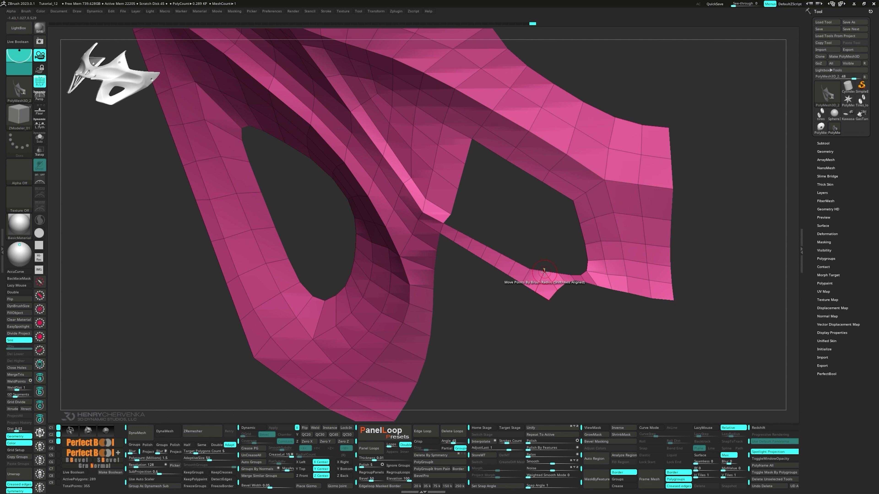
- Reposition points where the curved strip meets the strut and the upper arm to even out the junction
key("space")
left_click(587, 280)
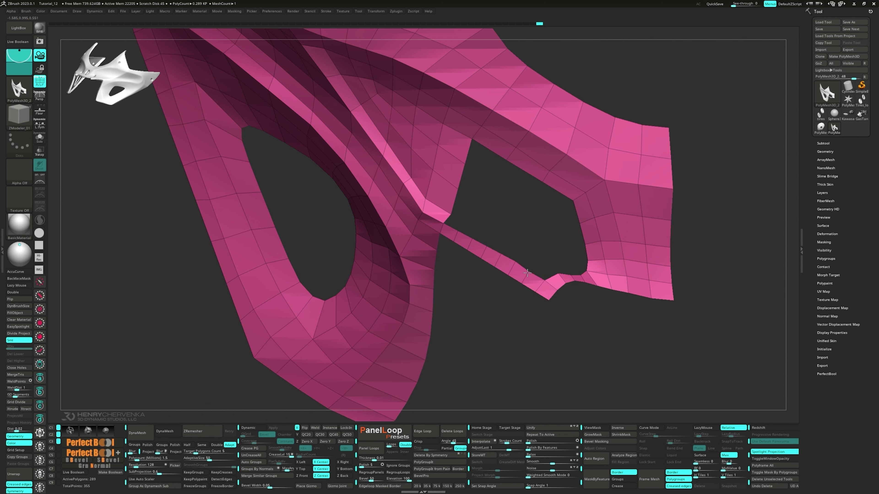
right_click_drag(531, 268, 588, 292)
left_click_drag(586, 291, 595, 285)
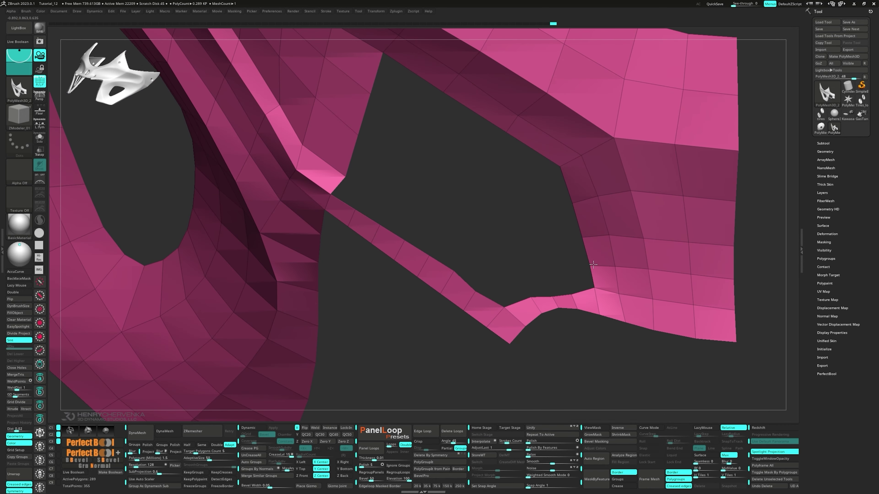
right_click_drag(588, 266, 553, 290)
- Extrude the inner edge loop of the curved connecting strip into the opening as a new row of polygons
key("space")
left_click(558, 312)
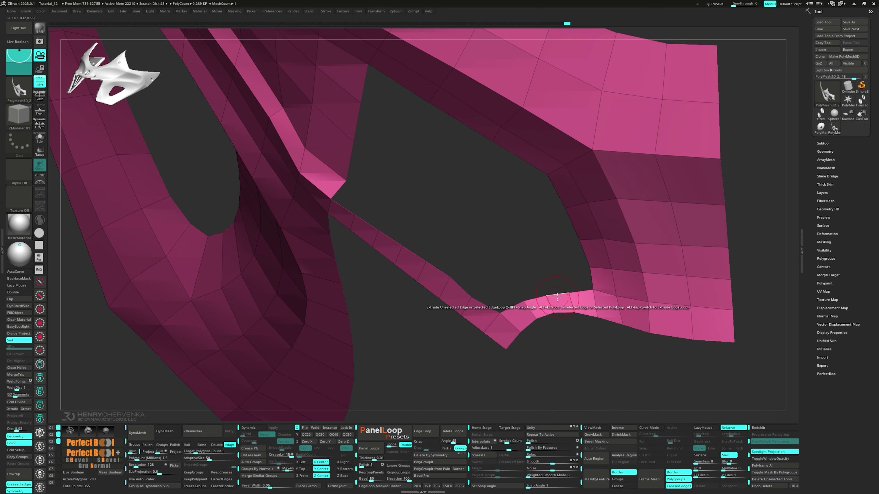
key("space")
left_click(495, 325)
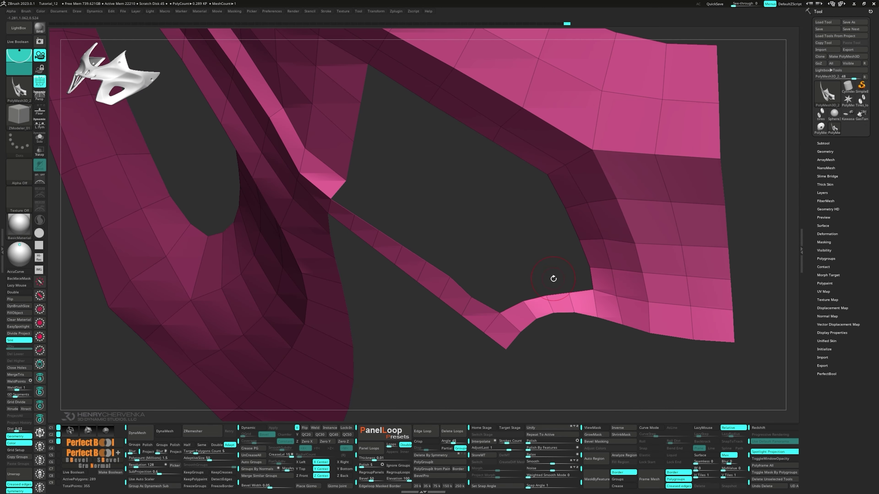
right_click_drag(551, 278, 537, 303)
left_click_drag(534, 292, 522, 279)
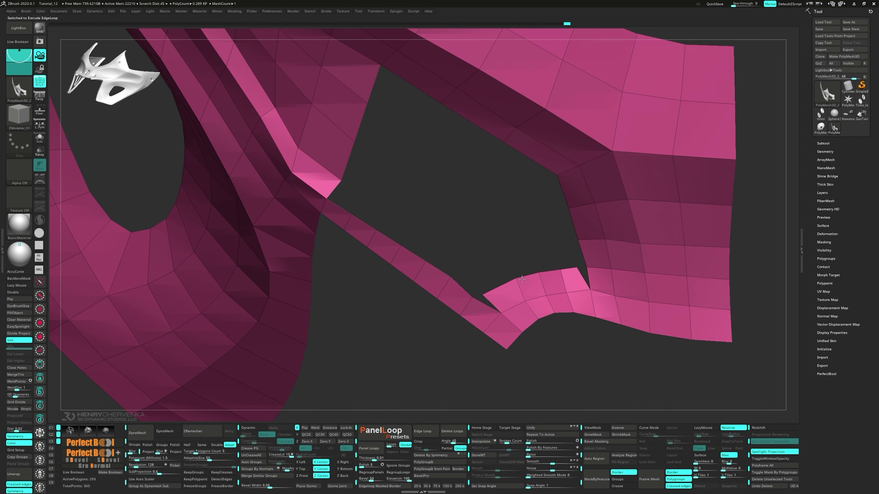
- Stitch the new row's end points to the strut and upper arm, and slide nearby strut points into line
right_click_drag(522, 279, 503, 295)
key("space")
left_click(516, 314)
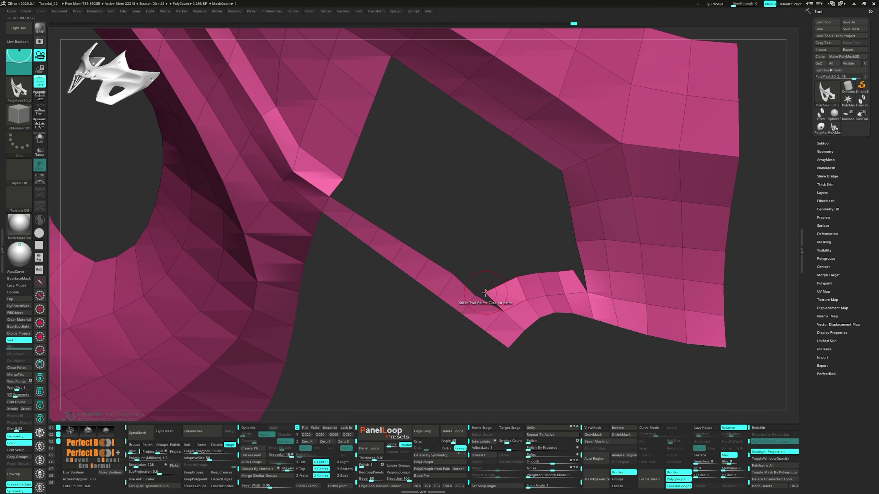
left_click_drag(485, 293, 476, 295)
mouse_move(475, 295)
right_mouse_down()
mouse_move(517, 293)
mouse_move(540, 275)
mouse_move(522, 292)
right_mouse_up()
mouse_move(523, 292)
left_mouse_down("shift")
mouse_move(550, 294)
mouse_move(555, 271)
left_mouse_up("shift")
right_click_drag(492, 250, 494, 272)
left_click_drag(463, 271, 460, 276)
left_click_drag(436, 258, 434, 262)
right_click_drag(453, 256, 498, 261)
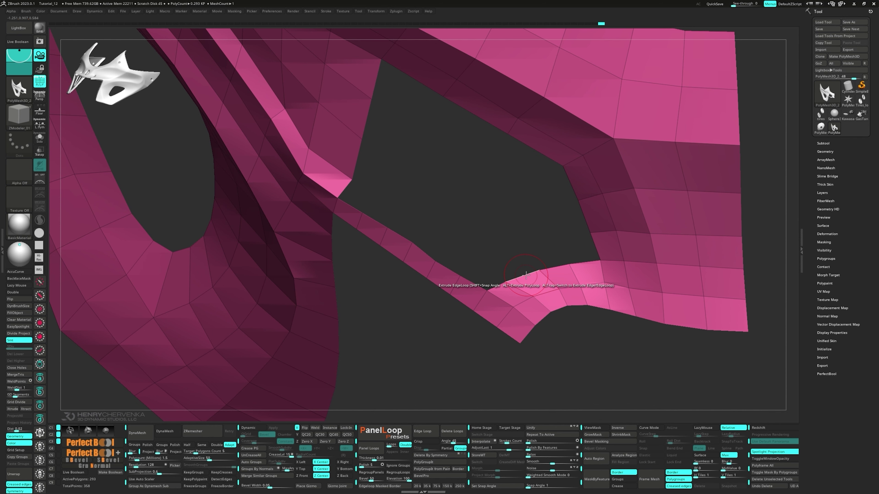
- Extrude a second row of polygons into the opening and stitch its ends to the surrounding edges
left_click_drag(526, 275, 520, 264)
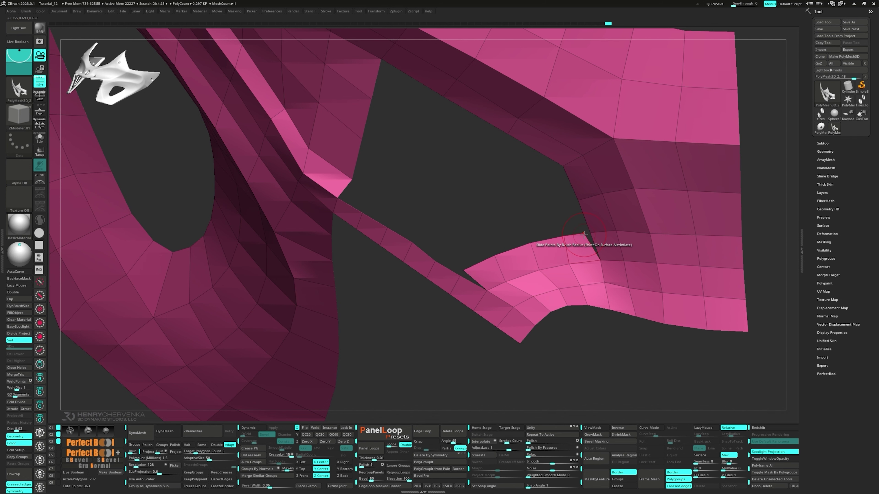
key("space")
left_click(625, 257)
left_click(584, 234)
left_click(590, 232)
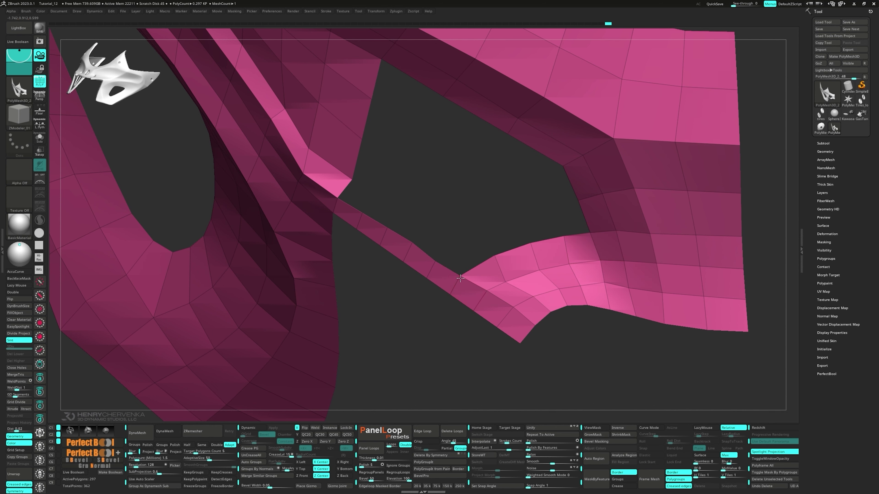
- Extrude a third row from the panel edge and stitch its corner points to the upper arm and strut
right_click_drag(460, 278, 459, 269)
left_click_drag(505, 254, 486, 219)
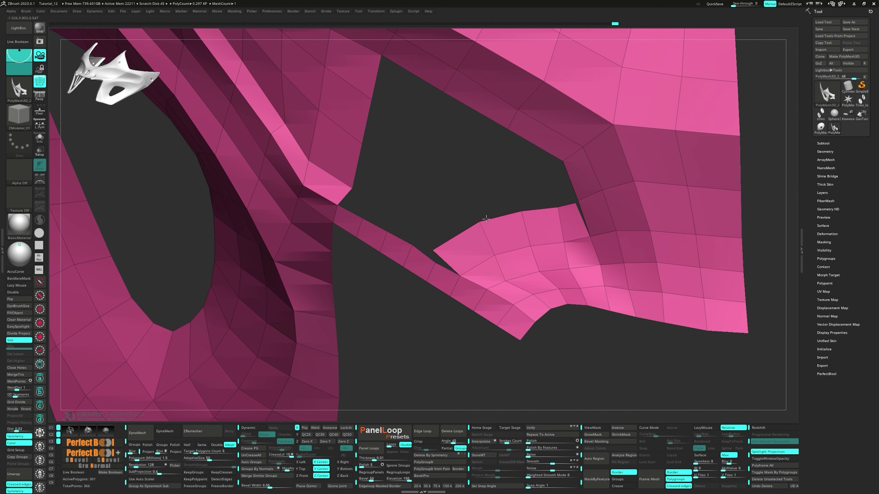
left_click(574, 202)
left_click(578, 202)
left_click(433, 249)
left_click(435, 262)
- Mask everything except the newly extruded rows, smooth them with Polish By Features, and clear the mask
mouse_move(481, 271)
right_mouse_down()
mouse_move(500, 289)
mouse_move(474, 243)
right_mouse_up()
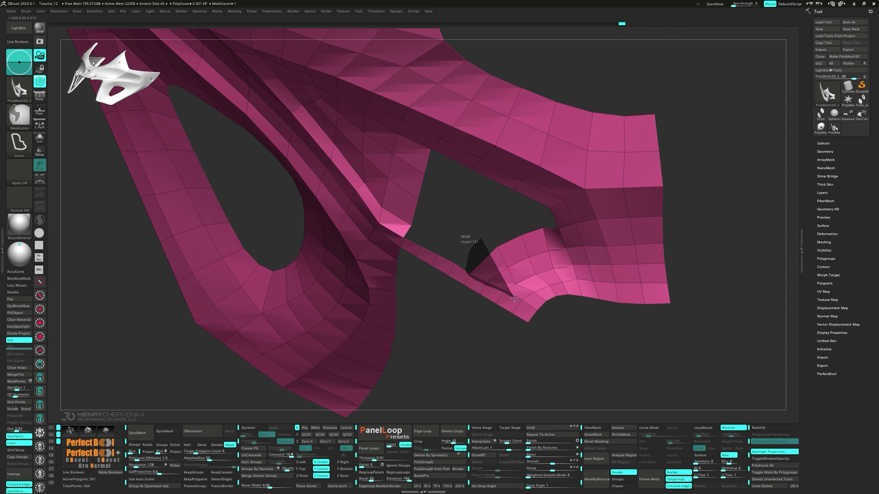
mouse_move(554, 290)
left_mouse_down("ctrl")
mouse_move(579, 255)
mouse_move(554, 218)
left_mouse_up("ctrl")
left_click(589, 363, "ctrl")
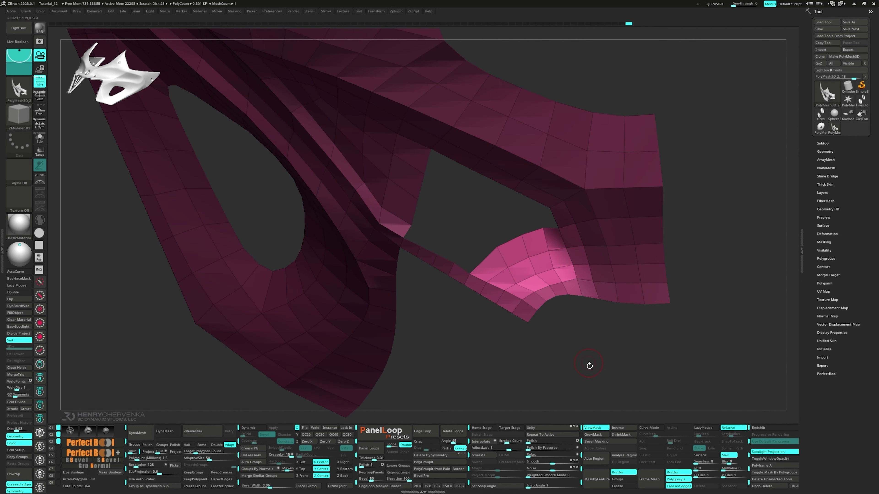
left_click(528, 449)
mouse_move(540, 350)
right_mouse_down()
mouse_move(553, 323)
mouse_move(539, 346)
right_mouse_up()
left_click_drag(539, 345, 550, 356, "ctrl")
- Extrude the strut's upper edge loop into the opening and stitch the new strip's ends to the panels on either side
key("space")
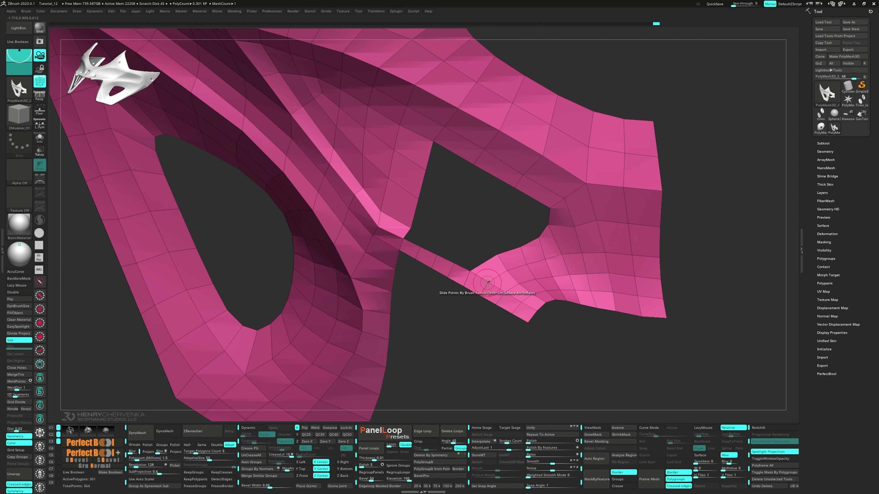
right_click_drag(514, 271, 512, 233)
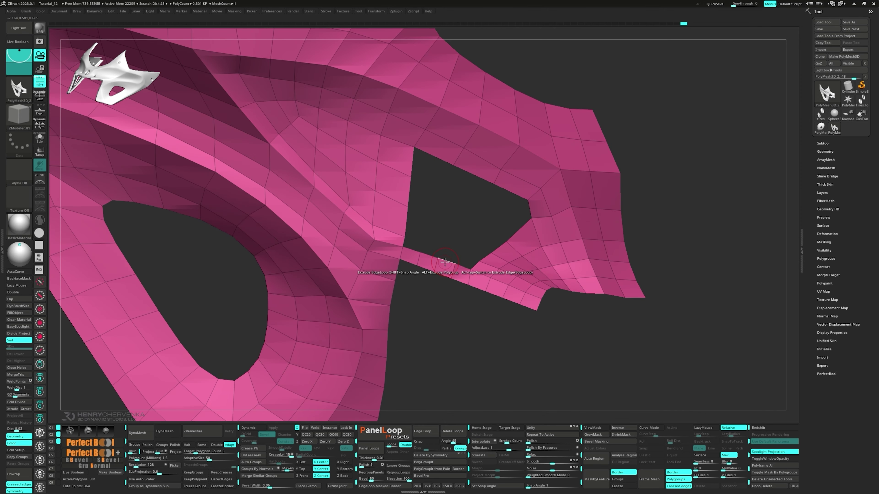
key("space")
right_click_drag(445, 264, 445, 260)
left_click_drag(444, 260, 446, 250)
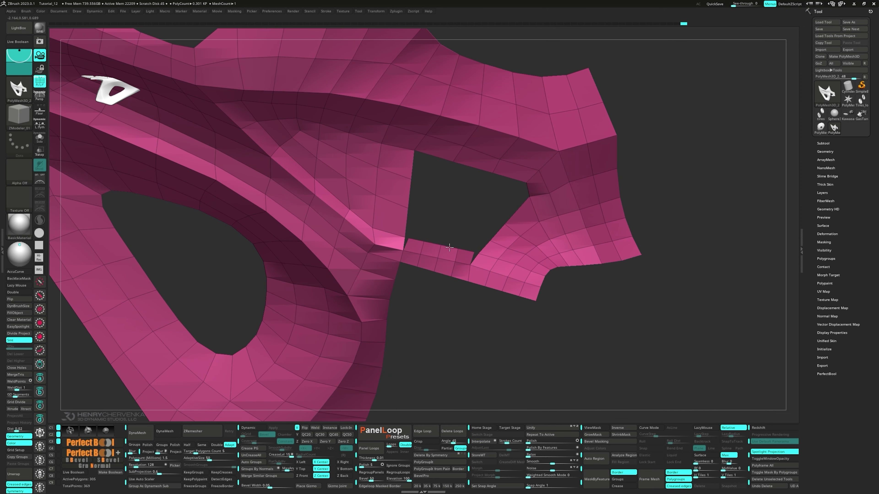
key("space")
left_click(449, 254)
right_click_drag(425, 255, 414, 249)
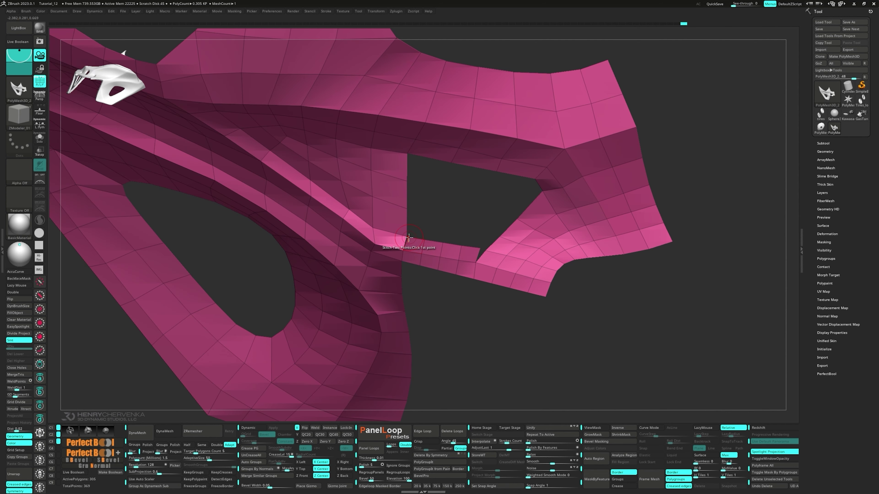
left_click(405, 235)
left_click(487, 252)
- Extrude two more rows from the rear panel's edge across the opening, stitching their ends to the upper arm and the strut strip
right_click_drag(502, 252, 477, 276)
left_click_drag(487, 282, 442, 261)
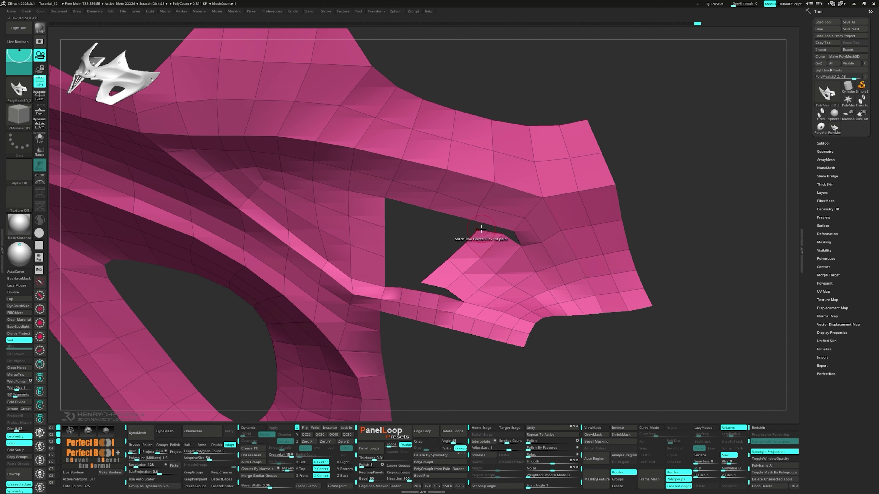
left_click(476, 220)
left_click(422, 283)
left_click(421, 292)
left_click(446, 288)
left_click(440, 295)
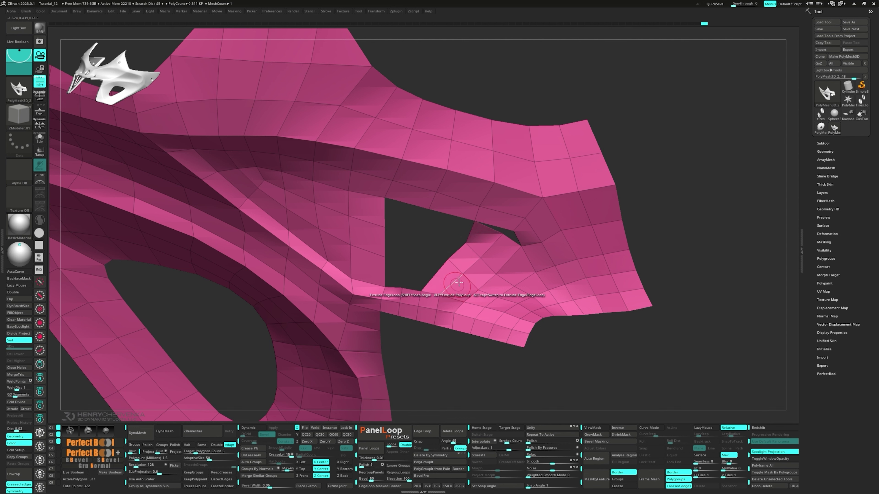
left_click(514, 232)
left_click_drag(437, 275, 416, 263)
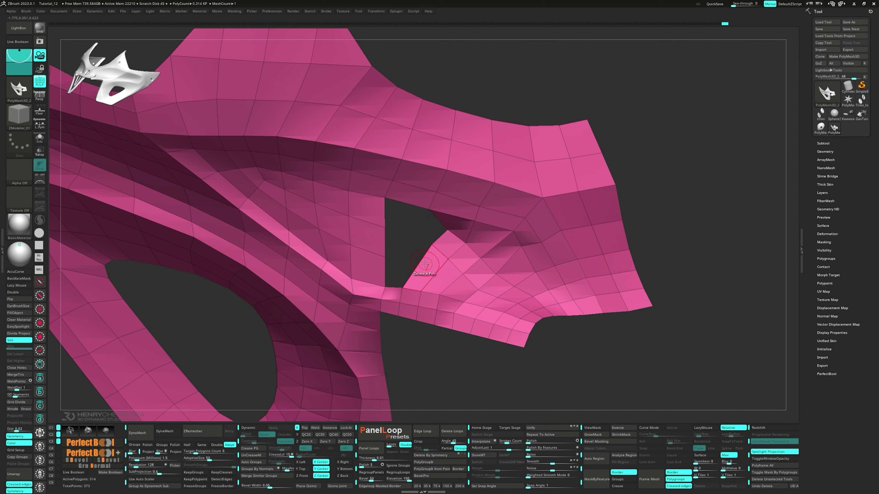
- Extrude one more row from the rear panel's edge across the opening and stitch its lower end to the strut
key("space")
left_click(483, 259)
left_click_drag(433, 245, 397, 276)
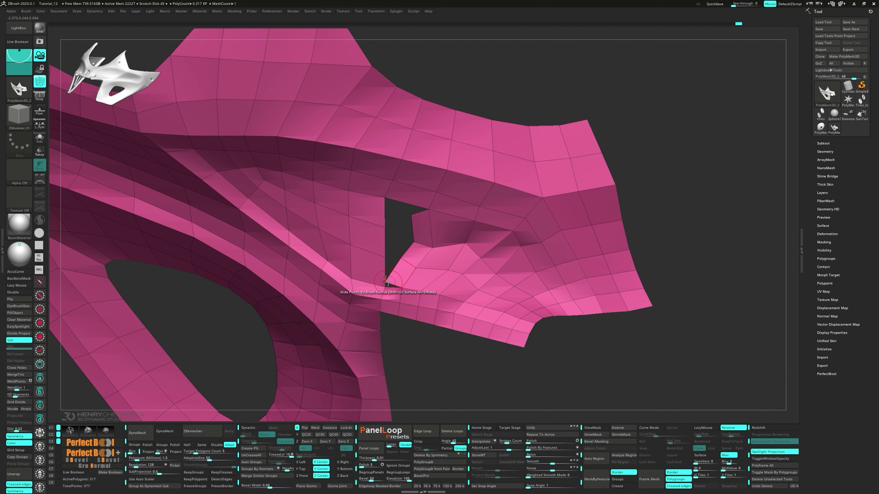
key("space")
left_click(423, 303)
left_click(386, 277)
left_click(385, 287)
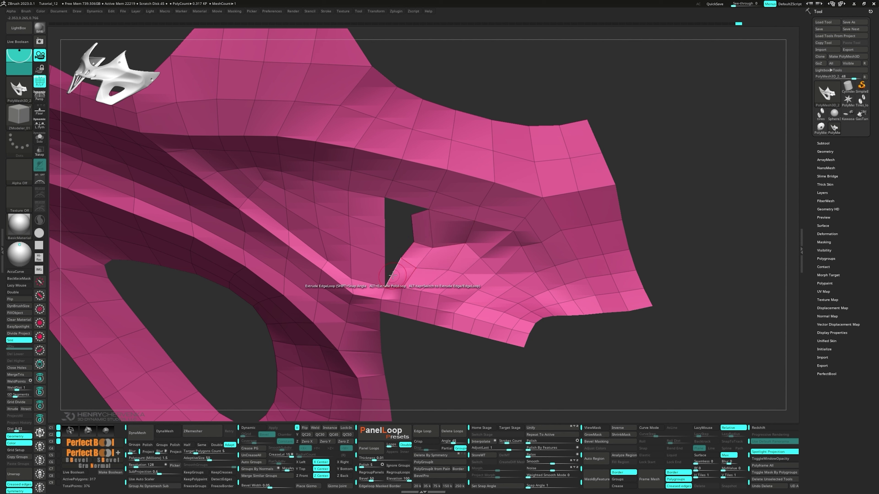
- Stitch the row's remaining points to the front panel's edge and the upper arm to close the opening
left_click(401, 258)
left_click(385, 257)
left_click(385, 227)
left_click(412, 216)
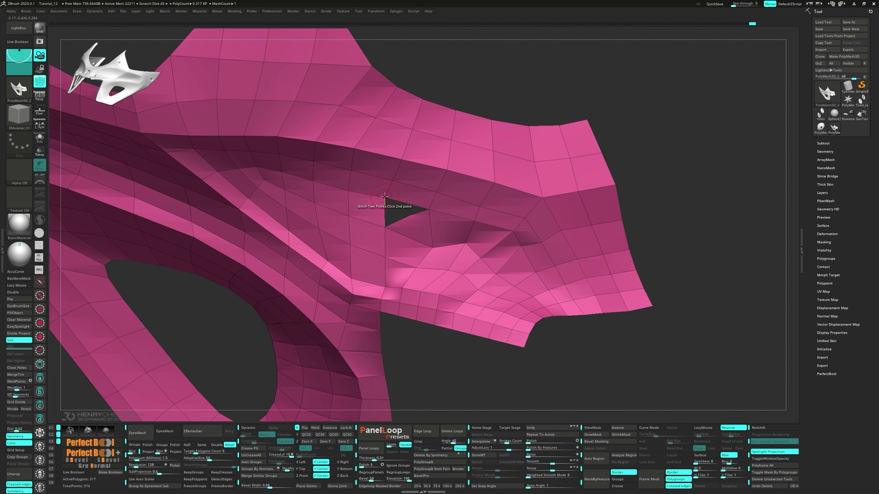
left_click(411, 216)
left_click(384, 199)
right_click_drag(415, 211, 449, 258)
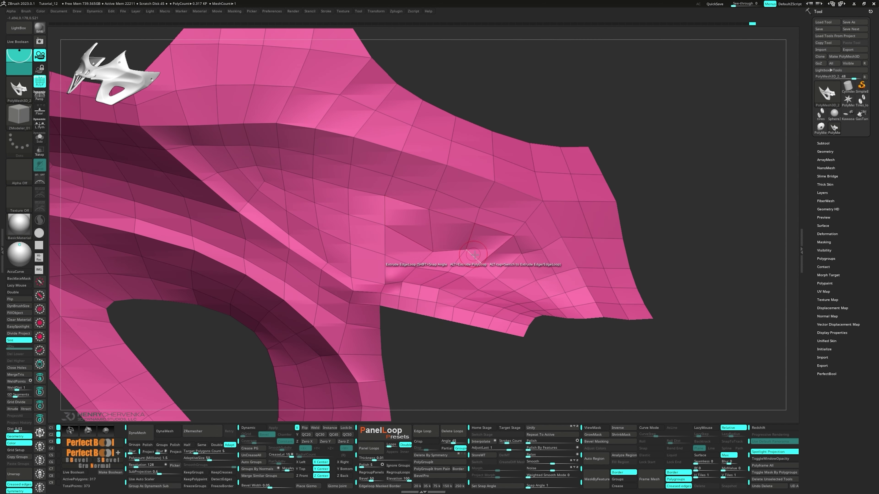
right_click_drag(482, 292, 492, 273)
- Assign a new polygroup, one polygon at a time, to all faces filling the opening between upper arm and strut
key("space")
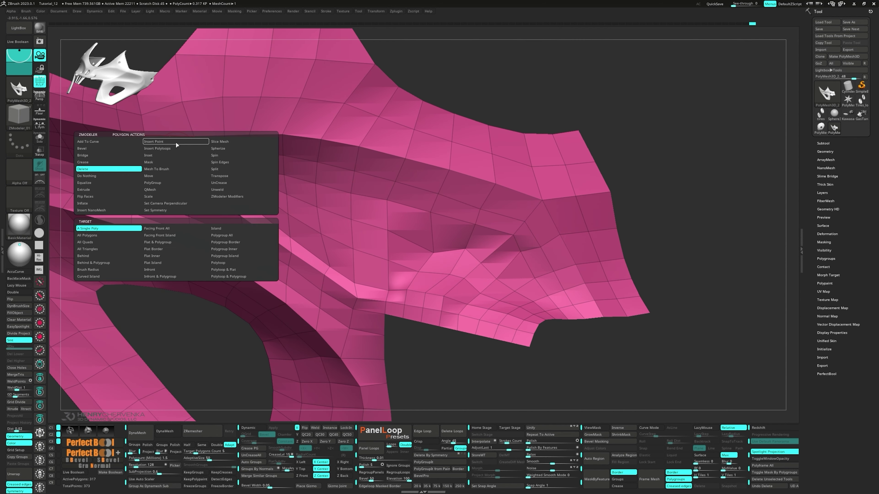
left_click(173, 183)
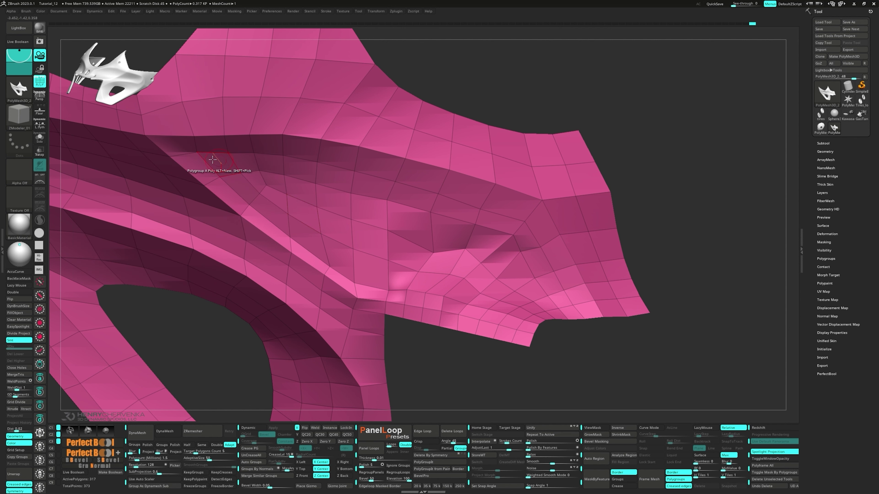
mouse_move(186, 144)
left_mouse_down()
mouse_move(398, 164)
mouse_move(529, 206)
mouse_move(573, 293)
mouse_move(529, 263)
mouse_move(511, 322)
mouse_move(413, 312)
mouse_move(492, 322)
left_mouse_up()
right_click_drag(419, 280, 407, 276)
mouse_move(370, 306)
left_mouse_down("alt")
mouse_move(521, 338)
mouse_move(337, 266)
mouse_move(261, 216)
mouse_move(311, 194)
mouse_move(449, 208)
mouse_move(397, 243)
mouse_move(469, 303)
mouse_move(337, 226)
left_mouse_up("alt")
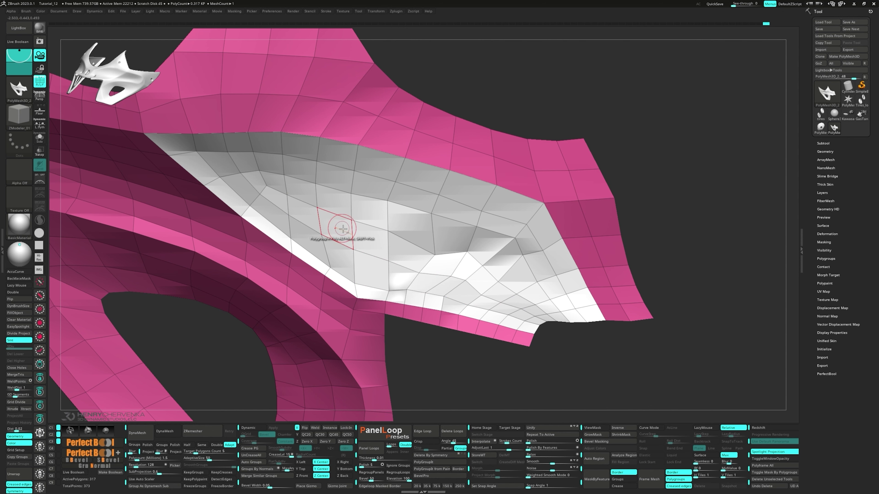
- Mask everything except the filled panel's polygroup and smooth the panel with Polish By Features
mouse_move(346, 242)
right_mouse_down()
mouse_move(436, 298)
mouse_move(521, 238)
right_mouse_up()
left_click(522, 238, "ctrl+shift")
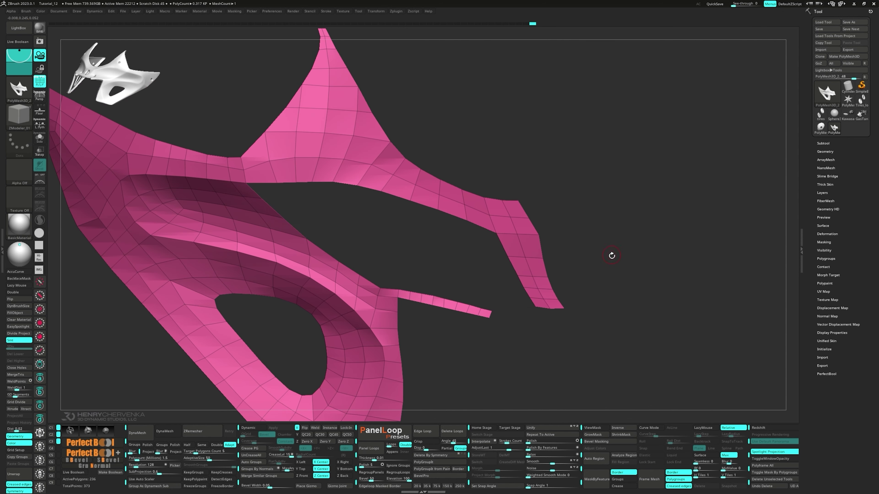
left_click(611, 256, "ctrl")
left_click(588, 285, "ctrl+shift")
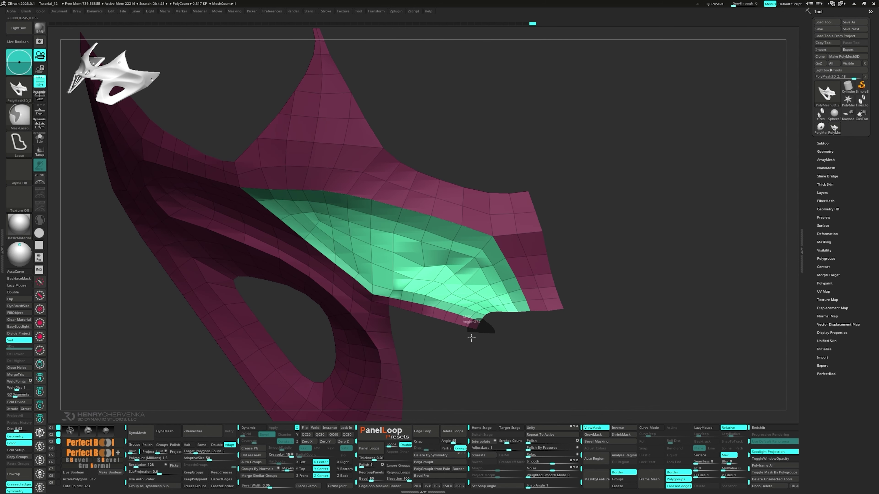
mouse_move(535, 328)
left_mouse_down()
mouse_move(518, 326)
mouse_move(536, 381)
left_mouse_up()
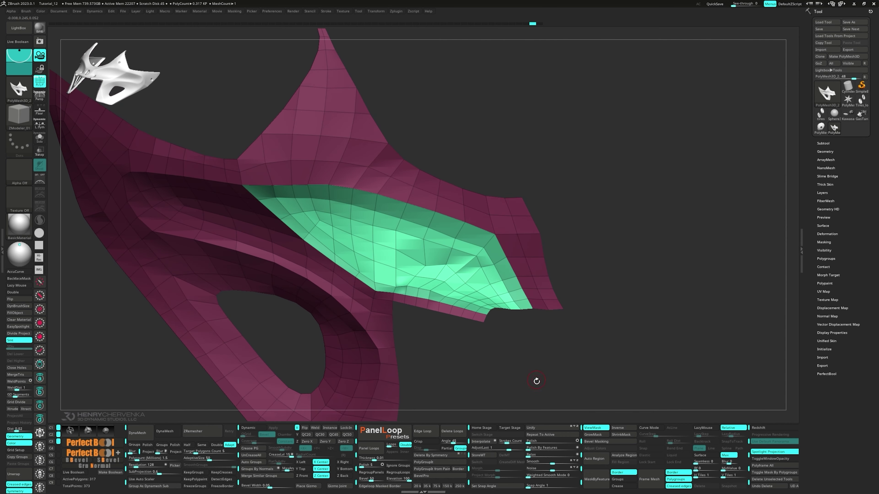
left_click(534, 450)
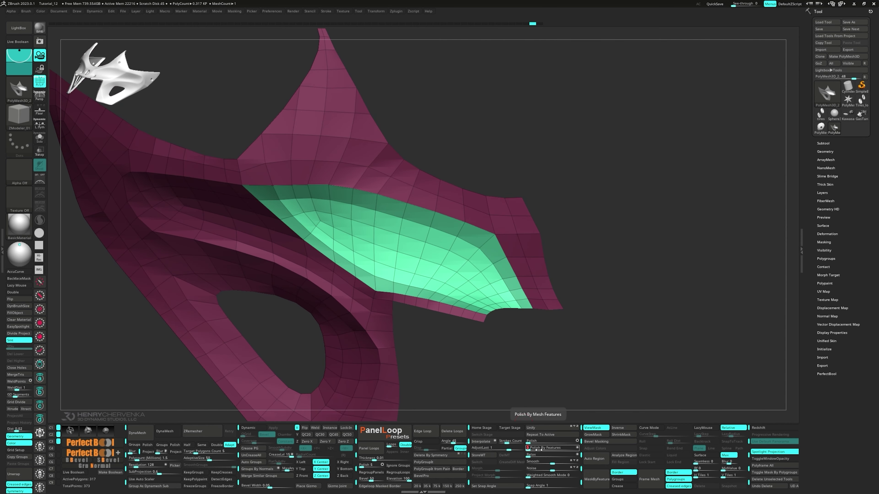
- Reposition the unmasked panel with the gizmo and smooth it again with Polish By Features
mouse_move(508, 347)
left_mouse_down()
mouse_move(526, 333)
mouse_move(490, 345)
mouse_move(506, 327)
mouse_move(515, 334)
left_mouse_up()
key("w")
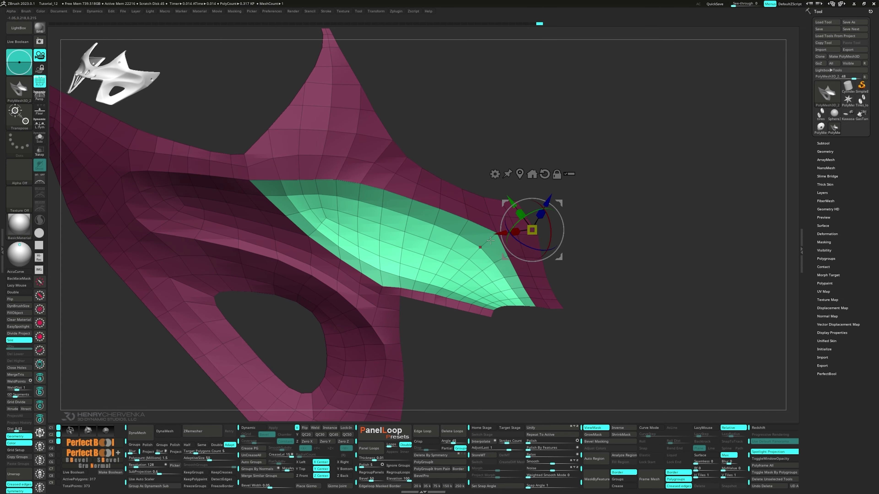
left_click(392, 250, "alt")
left_click_drag(392, 250, 362, 265)
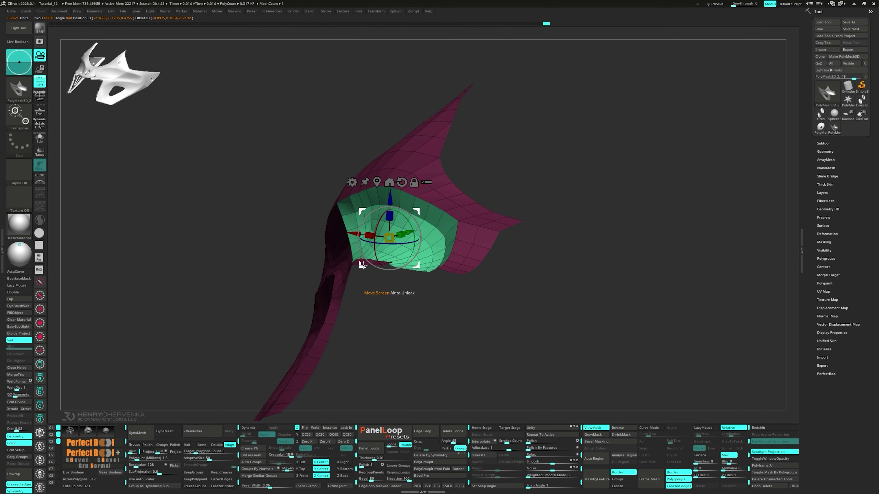
left_click(532, 448)
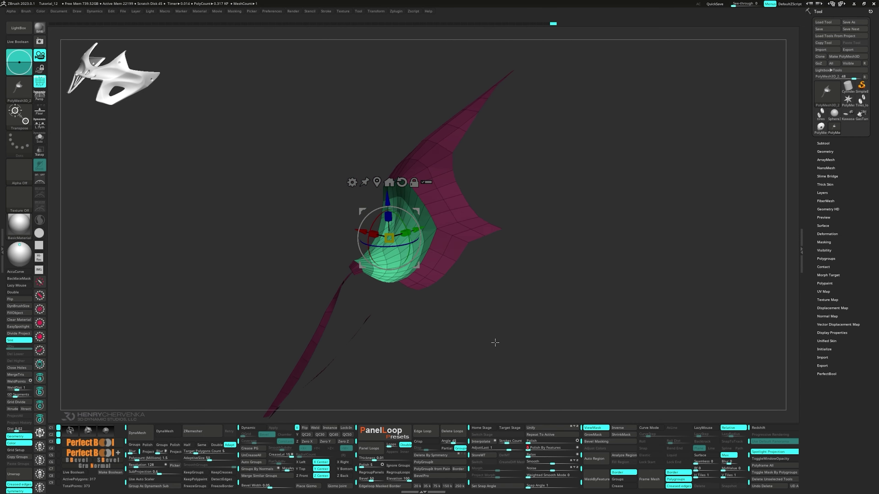
- Clear the mask and put the whole mesh into a single polygroup
left_click_drag(494, 343, 521, 331)
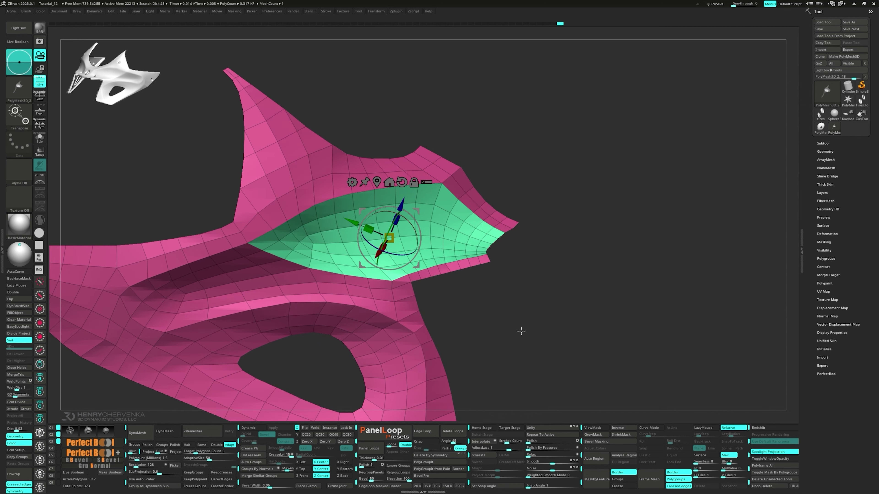
key("ctrl+w")
mouse_move(525, 286)
left_mouse_down()
mouse_move(506, 298)
mouse_move(517, 287)
left_mouse_up()
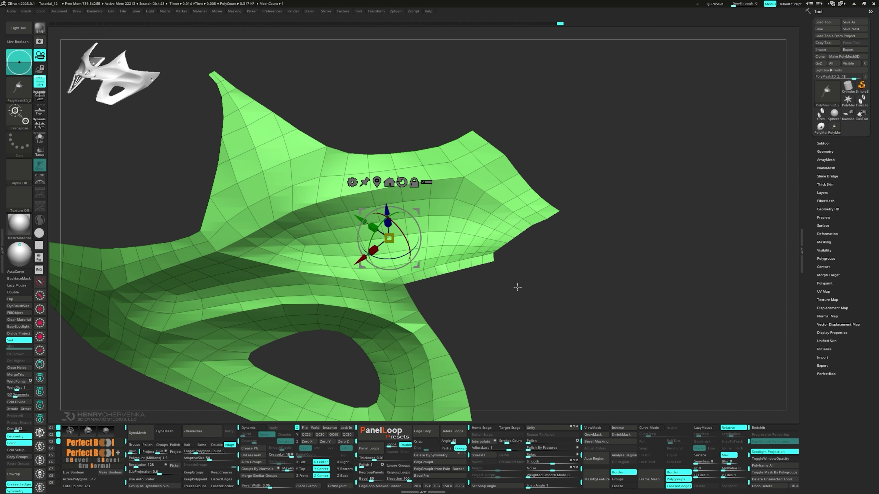
key("f")
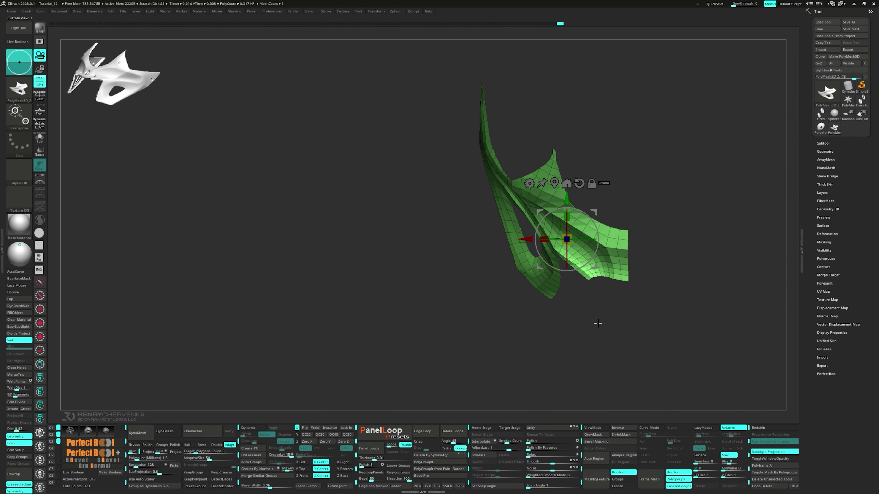
key("q")
key("space")
left_click(607, 296)
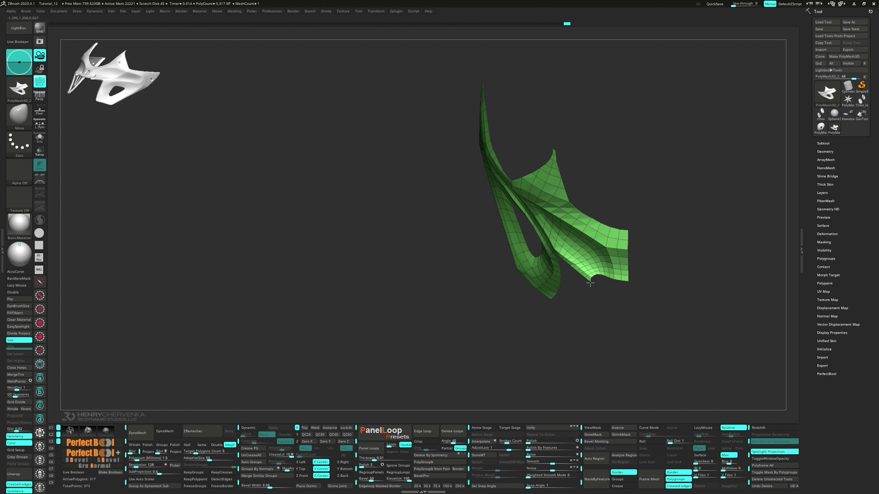
key("shift+f")
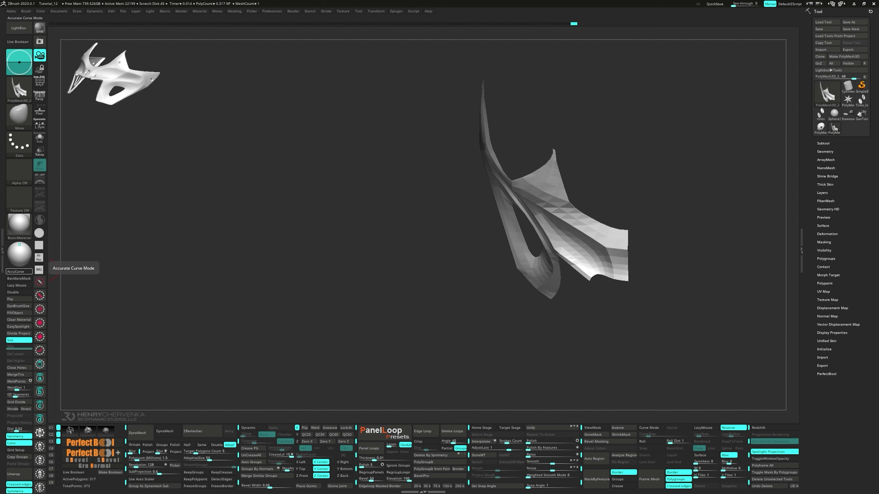
- Split one point each on the side tip, the upper fin and the filled panel into small octagons with ZModeler
key("b")
key("z")
key("m")
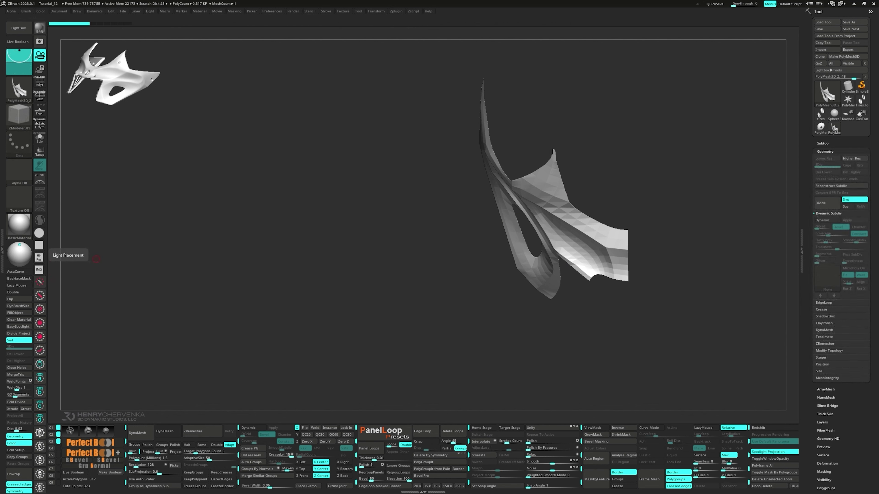
left_click_drag(604, 306, 616, 305)
key("shift+f")
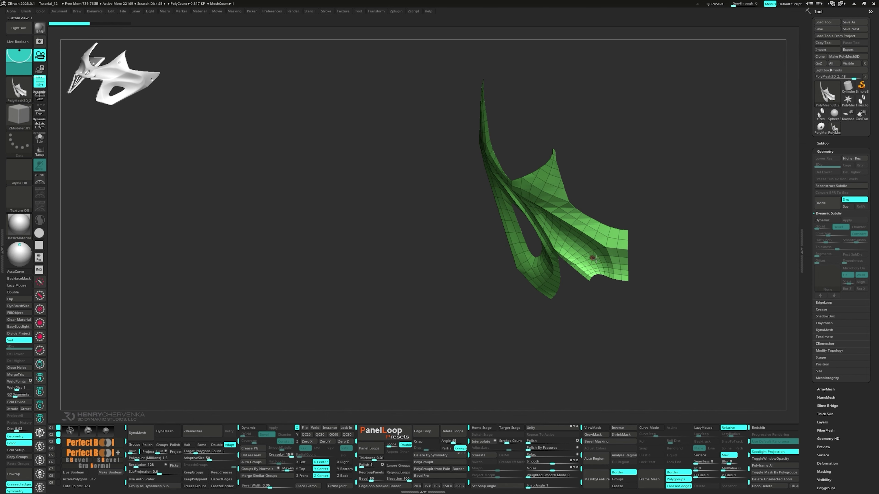
right_click_drag(597, 259, 390, 239, "ctrl")
right_click_drag(390, 239, 375, 232)
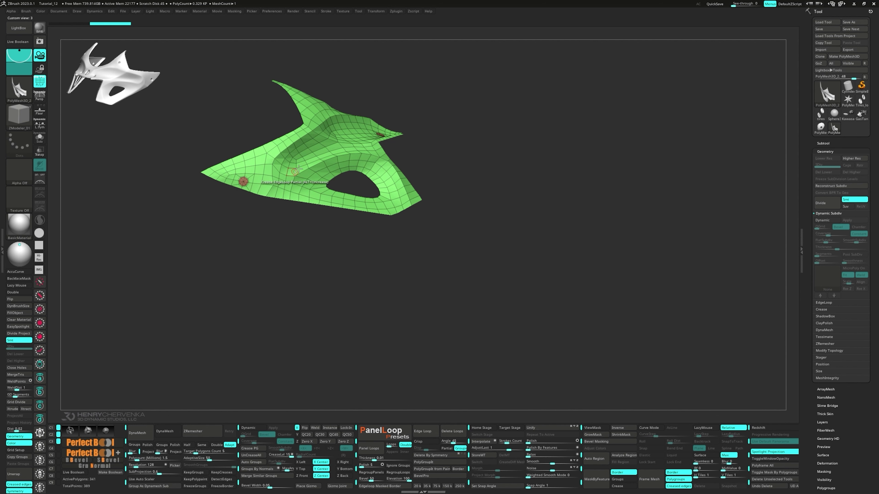
left_click(307, 116)
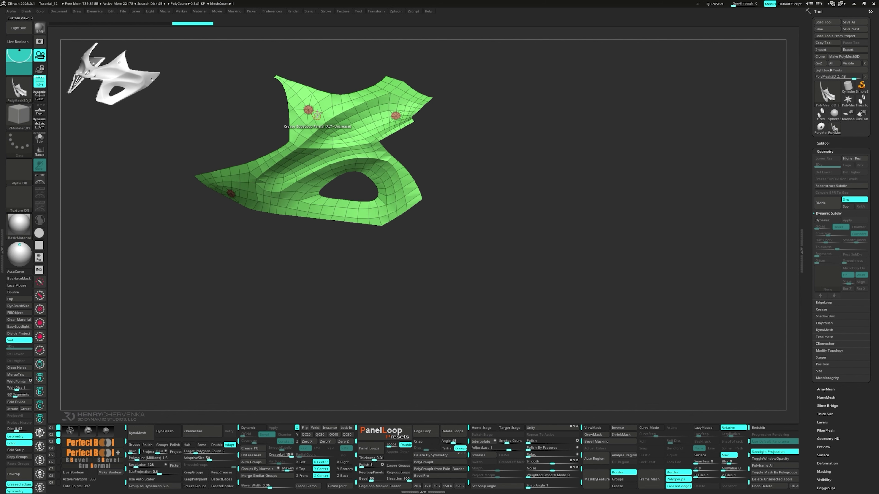
- Inset the three octagons and delete their inner polygons to leave round holes with narrow rims
right_click_drag(306, 116, 358, 227, "ctrl")
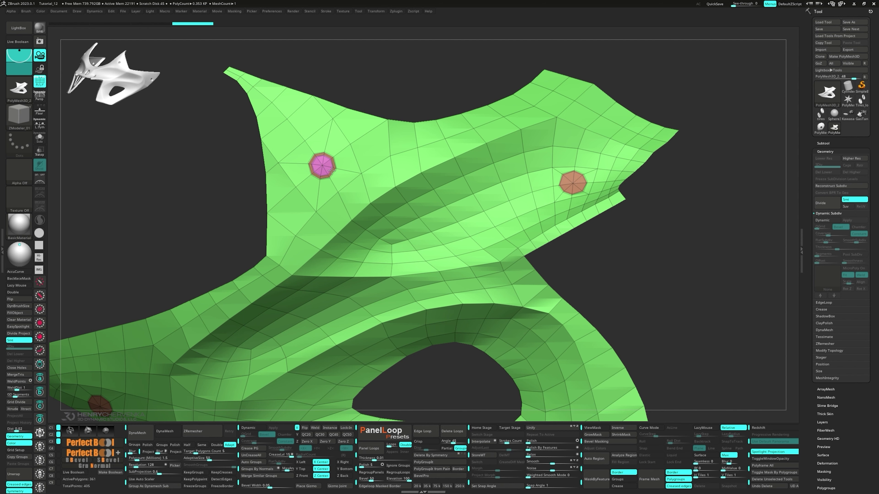
left_click(331, 168)
left_click(573, 183)
right_click_drag(573, 184, 286, 261)
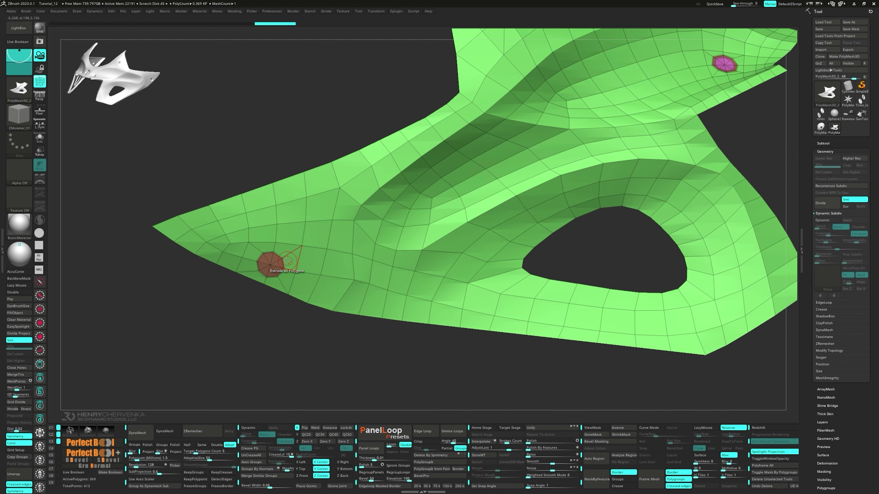
left_click(273, 265, "ctrl+shift")
left_click_drag(267, 137, 289, 172, "ctrl+shift")
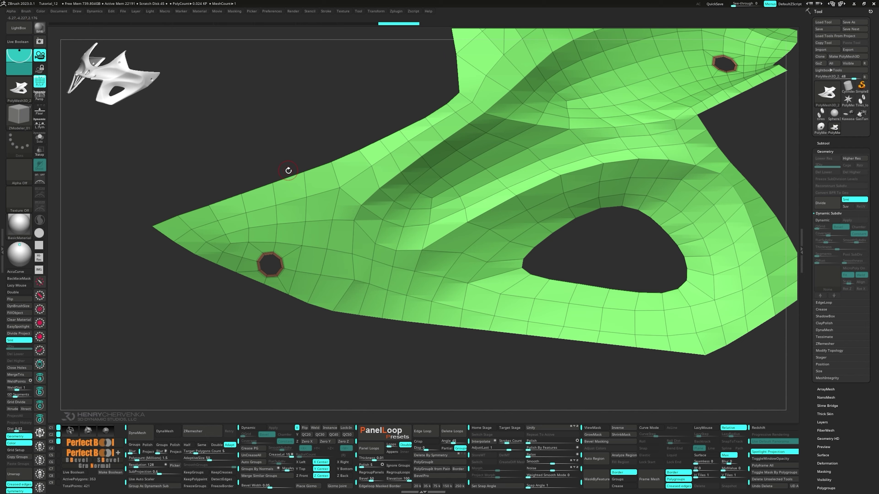
key("Delete")
- Crease the partial edge loops along the ridge around the eye opening, the side tip's boundary and the filled panel's border
right_click_drag(738, 65, 526, 279, "alt")
key("f")
key("space")
left_click(525, 323)
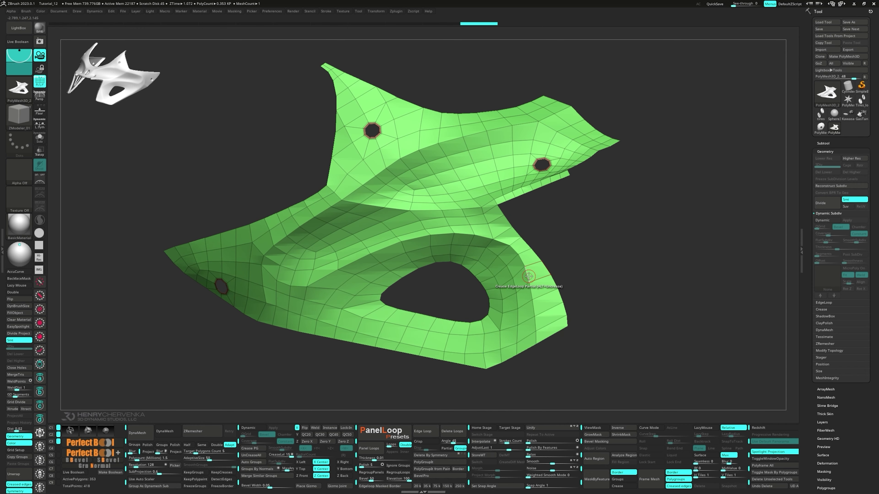
left_click(528, 275)
right_click_drag(528, 276, 271, 283)
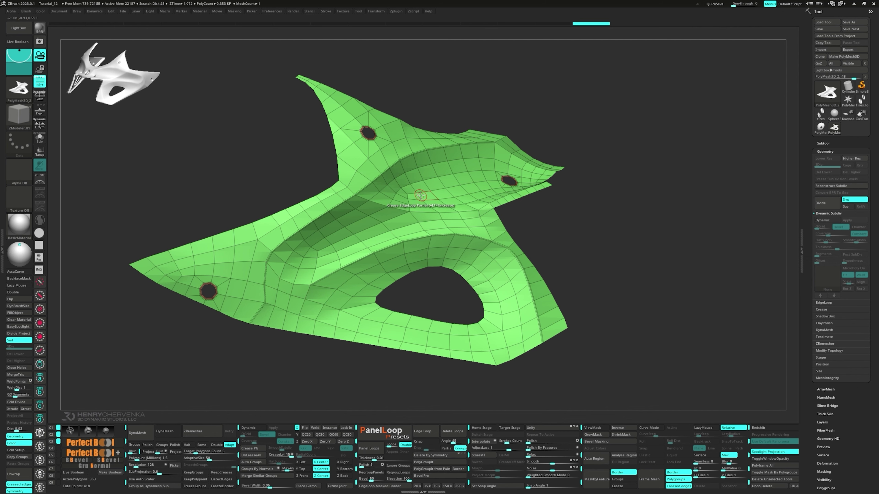
right_click_drag(420, 196, 494, 158)
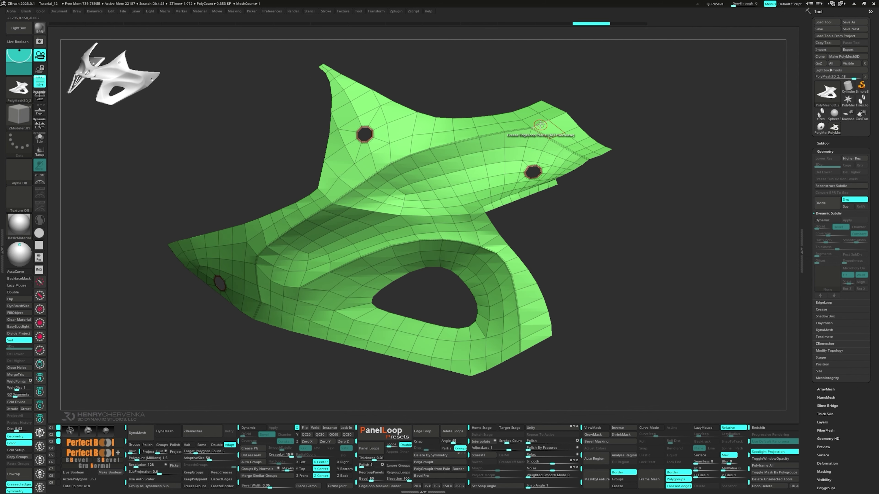
right_click_drag(540, 128, 506, 196)
right_click_drag(459, 220, 380, 242)
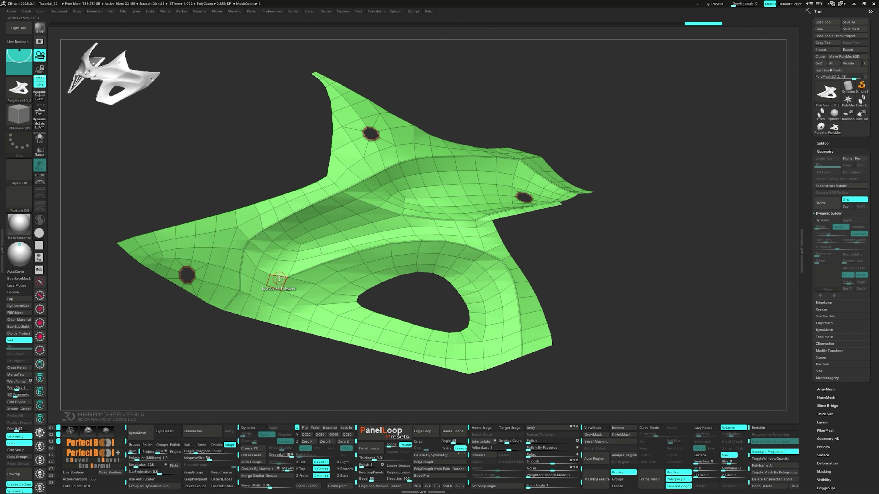
- Crease the polygroup borders around the three holes and merge the rims into one polygroup with the rest of the mesh
key("space")
left_click(308, 280)
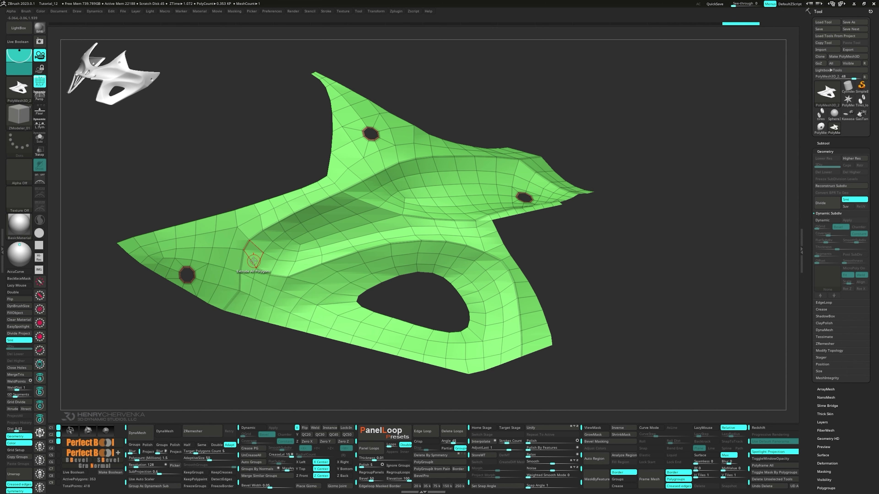
right_click_drag(395, 247, 421, 237)
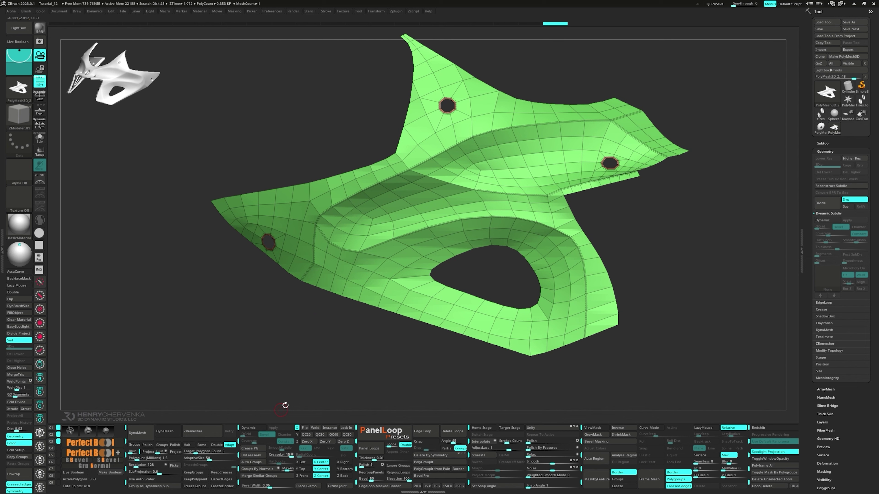
left_click(258, 449)
- Try to mirror and weld the half piece across the centre line into a full mask
mouse_move(498, 289)
right_mouse_down()
mouse_move(418, 287)
mouse_move(415, 297)
mouse_move(494, 286)
mouse_move(317, 246)
mouse_move(445, 288)
right_mouse_up()
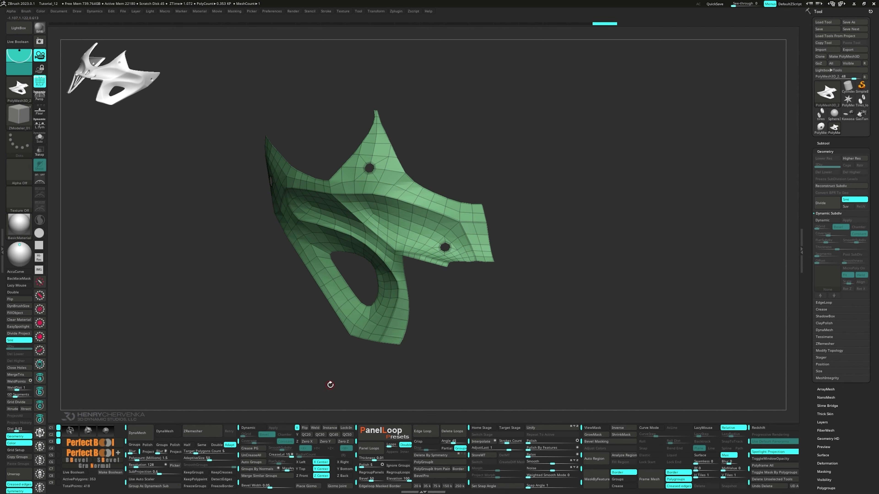
left_click(318, 430)
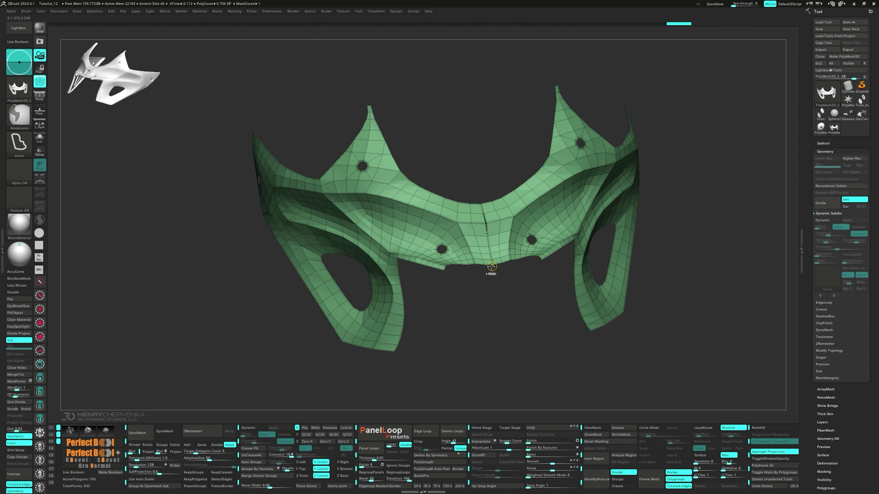
mouse_move(490, 271)
right_mouse_down()
mouse_move(475, 250)
mouse_move(547, 277)
right_mouse_up()
- Mask everything except the half piece's centre edge and shift that edge onto the centre line
mouse_move(547, 277)
left_mouse_down("ctrl")
mouse_move(482, 167)
mouse_move(491, 291)
left_mouse_up("ctrl")
key("w")
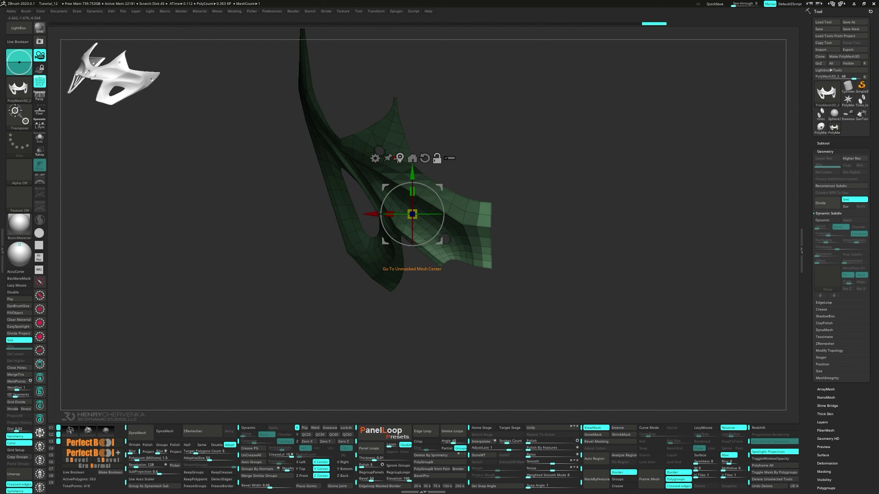
left_click(400, 158)
left_click_drag(534, 304, 537, 307, "ctrl")
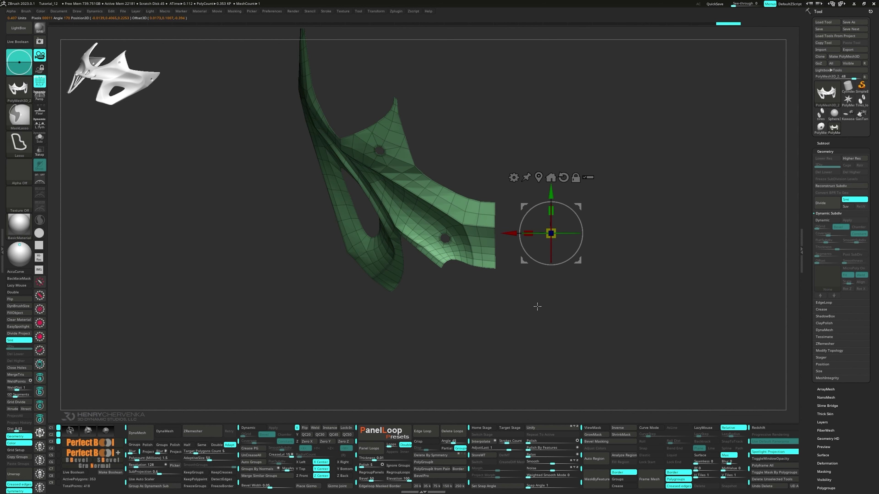
- Mirror and weld the half into a full mask and set edge creasing to target partial edge loops
key("b")
key("z")
key("m")
left_click(316, 428)
key("space")
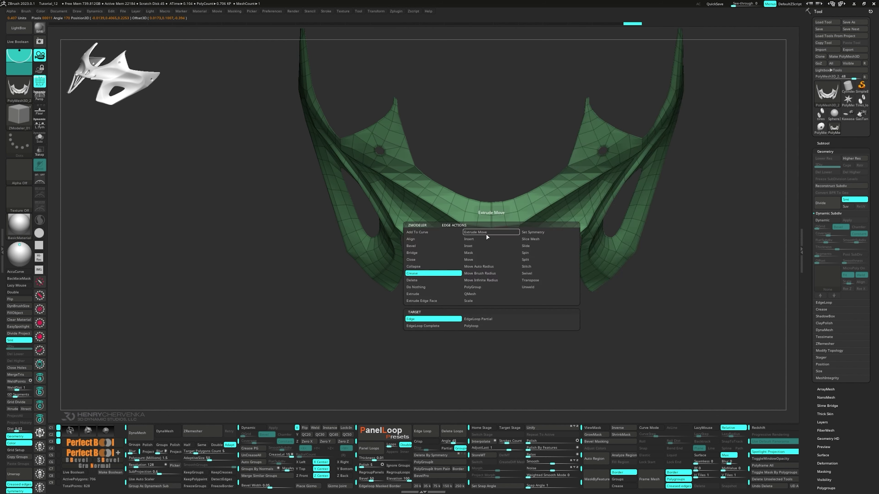
left_click(476, 319)
mouse_move(492, 245)
right_mouse_down()
mouse_move(498, 230)
mouse_move(500, 242)
right_mouse_up()
right_click_drag(500, 242, 490, 237)
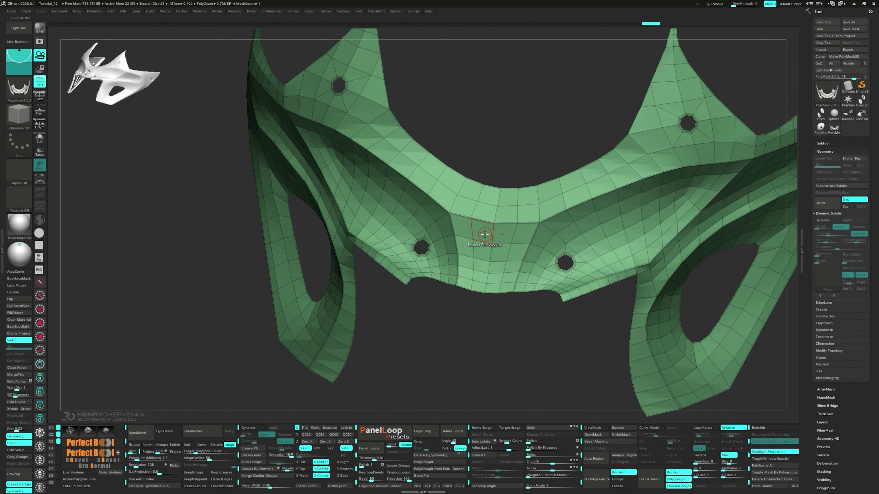
- Group the six polygons at the centre of the mask's bridge and inset them with a narrow border
key("space")
left_click(475, 247)
left_click_drag(483, 236, 482, 265, "alt")
right_click_drag(485, 258, 495, 271, "ctrl")
left_click_drag(467, 230, 468, 235)
right_click_drag(496, 290, 469, 241, "ctrl")
right_click_drag(469, 241, 472, 249)
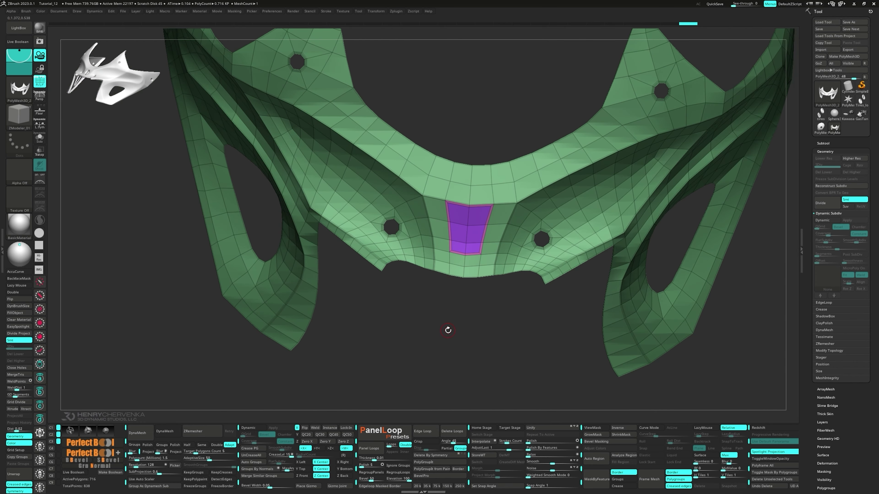
- Try to round the inset centre polygons by masking the rest of the mesh and applying Polish By Features
left_click(471, 231, "ctrl+shift")
left_click(513, 335, "ctrl")
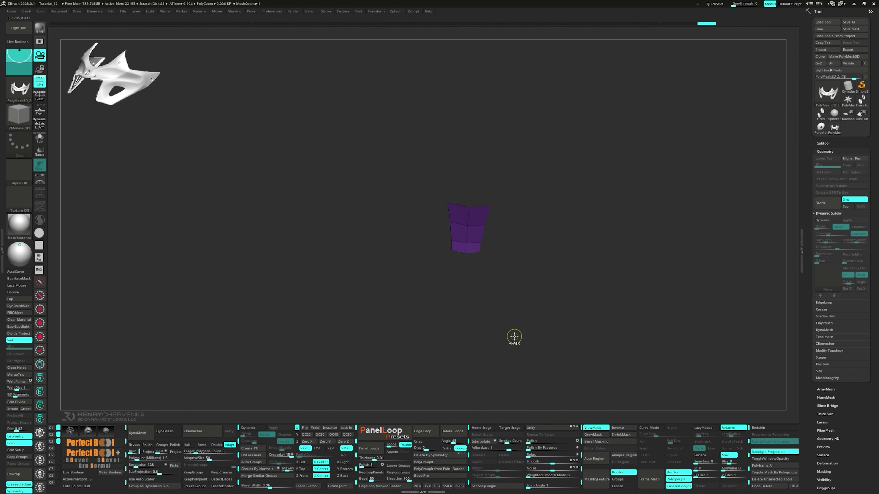
left_click(512, 335, "ctrl+shift")
left_click(513, 335, "ctrl")
right_click_drag(513, 336, 512, 401, "ctrl")
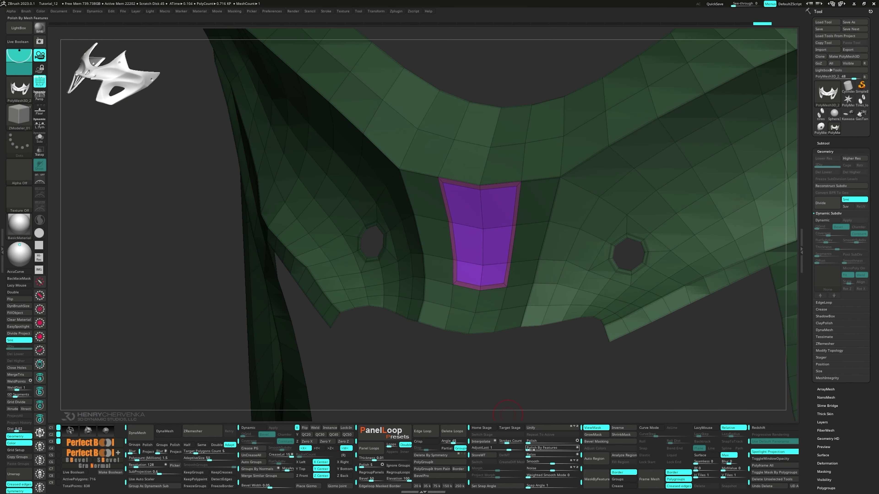
left_click_drag(529, 450, 529, 450)
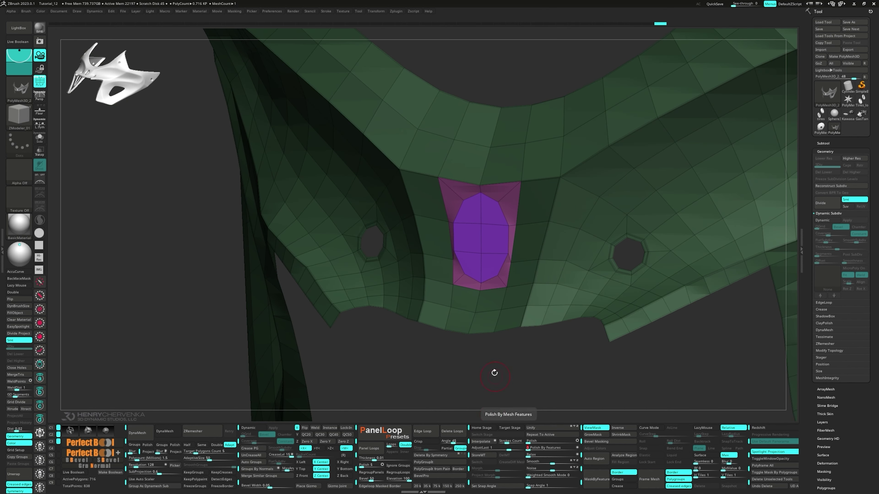
right_click_drag(494, 373, 486, 312)
mouse_move(442, 275)
right_mouse_down()
mouse_move(467, 274)
mouse_move(477, 314)
right_mouse_up()
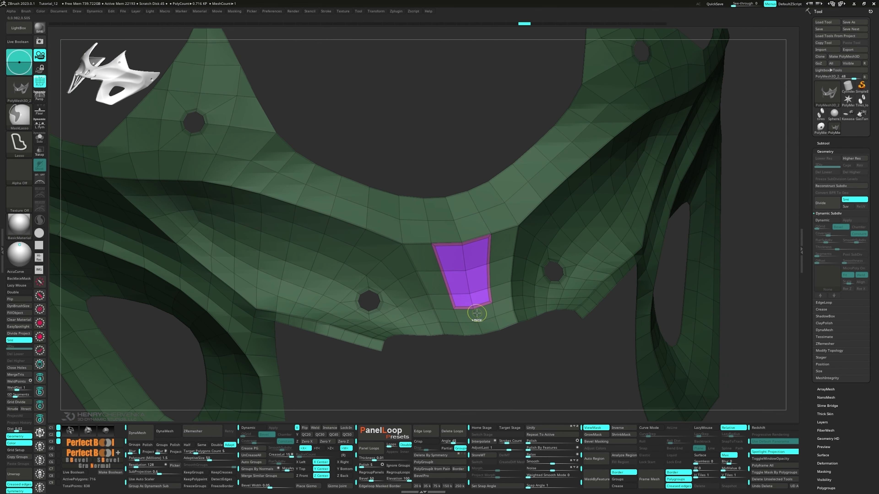
mouse_move(477, 313)
right_mouse_down()
mouse_move(498, 356)
mouse_move(431, 399)
right_mouse_up()
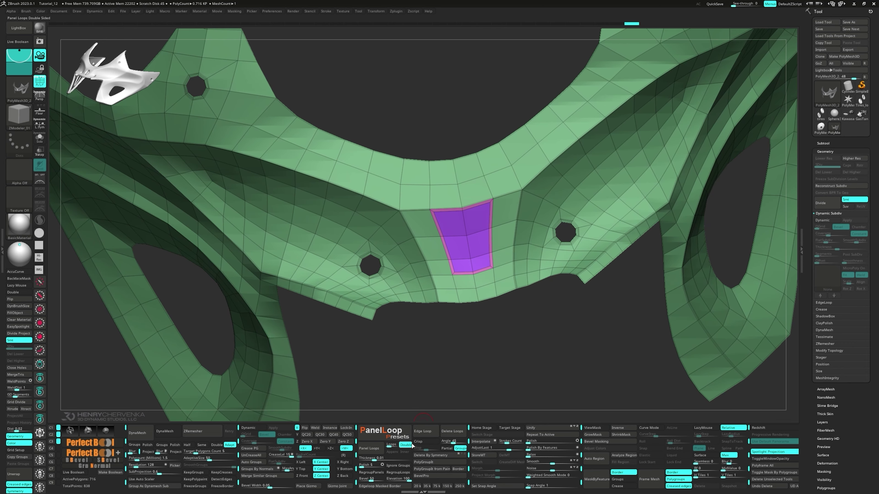
- Store a morph target and mask everything except the inset centre polygons
left_click(479, 455)
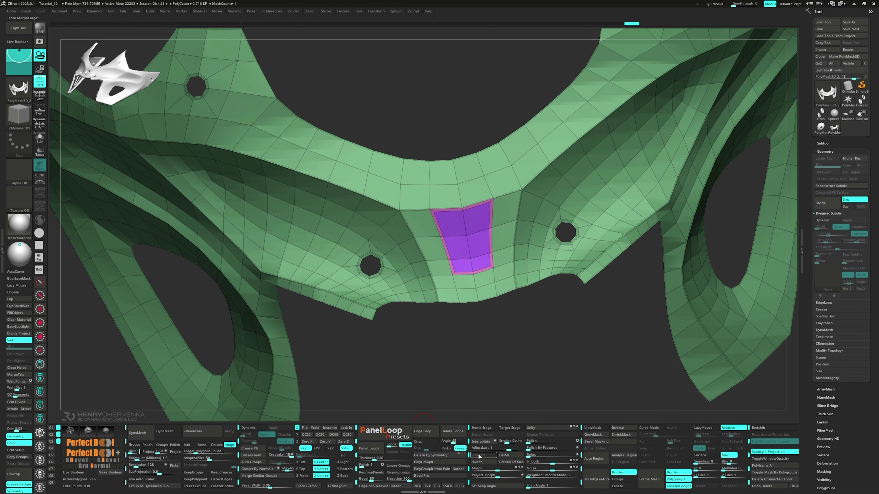
left_click(465, 238, "ctrl+shift")
left_click(512, 336, "ctrl")
left_click(512, 335, "ctrl+shift")
left_click(512, 335, "ctrl")
right_click_drag(444, 252, 457, 307, "ctrl")
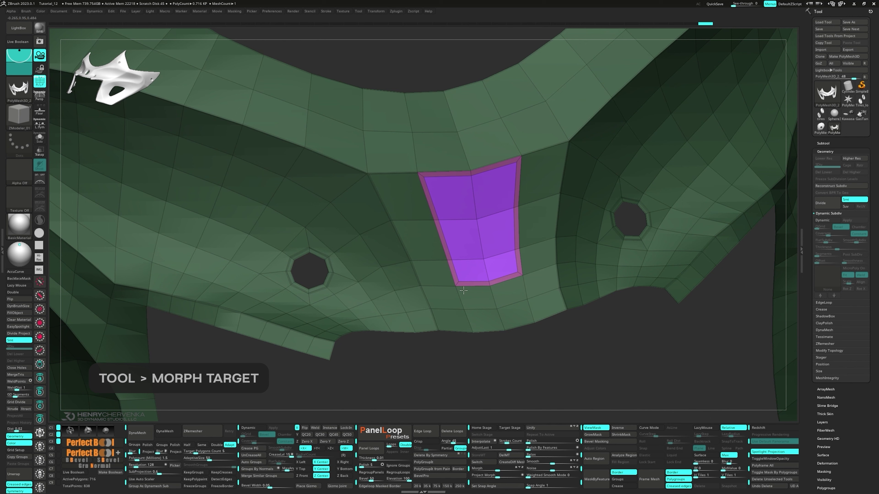
- Round the inset into an oval with Polish By Features and project it back onto the stored morph target
left_click_drag(530, 448, 558, 447)
mouse_move(496, 379)
right_mouse_down()
mouse_move(547, 376)
mouse_move(485, 378)
mouse_move(486, 384)
right_mouse_up()
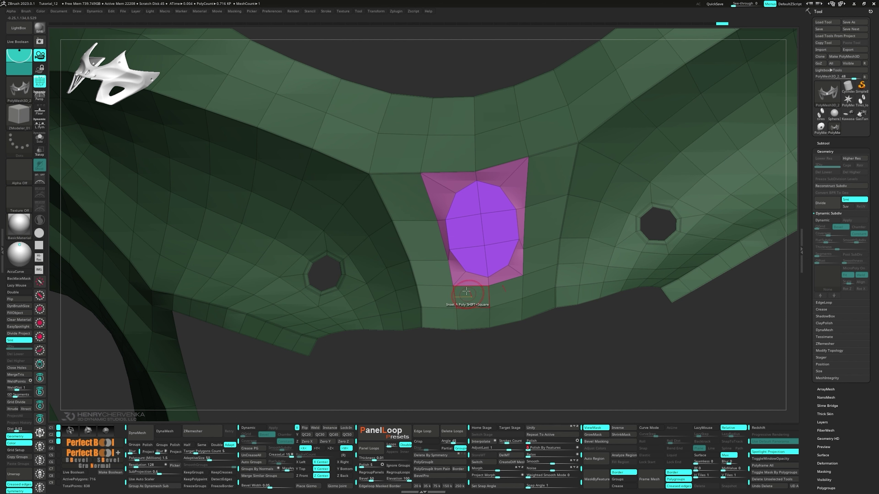
right_click_drag(467, 304, 476, 304)
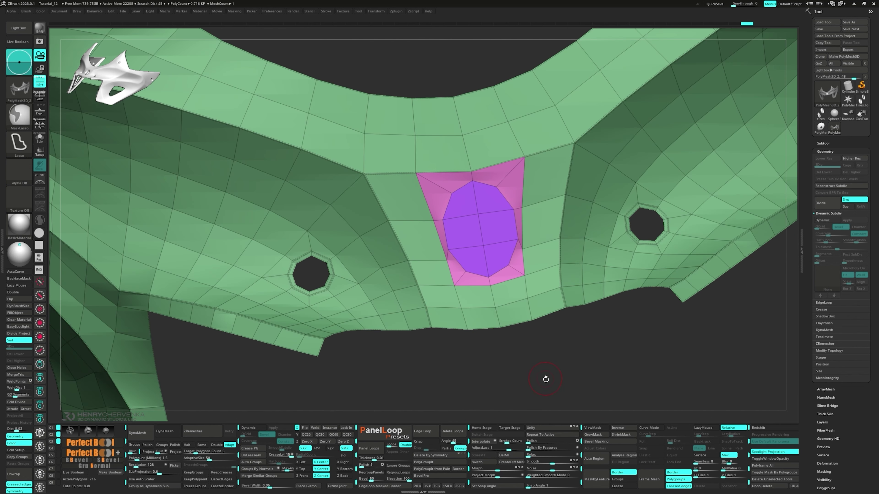
right_click_drag(545, 379, 496, 447)
left_click_drag(498, 477, 524, 480)
right_click_drag(404, 261, 436, 199)
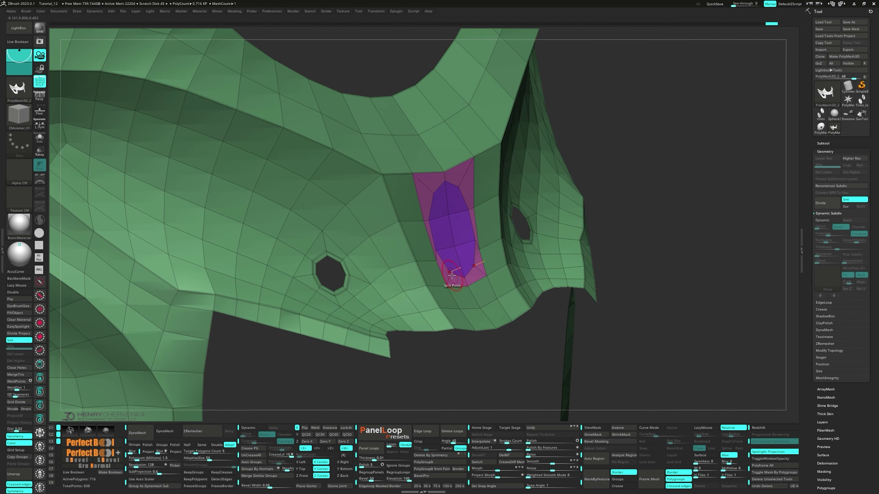
right_click_drag(452, 276, 457, 239)
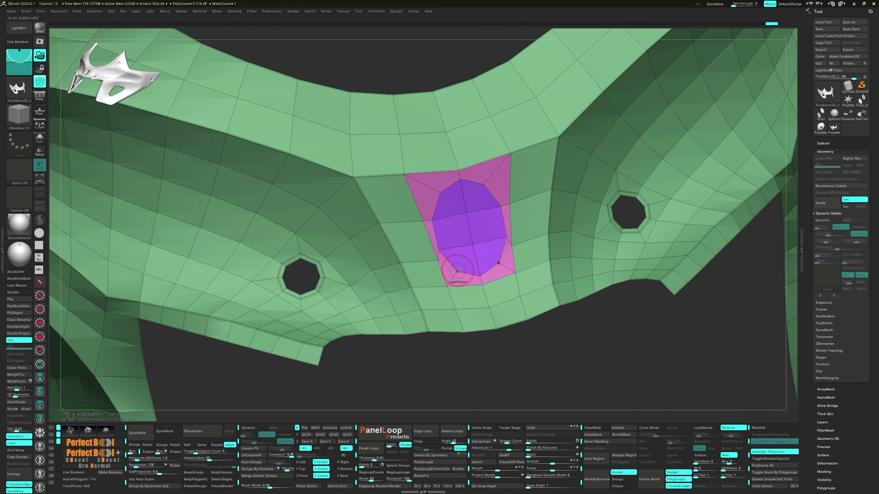
- Move the upper and lower points of the oval outward to shape it into a rounded rectangle
key("space")
left_click(495, 281)
right_click_drag(457, 274, 457, 272)
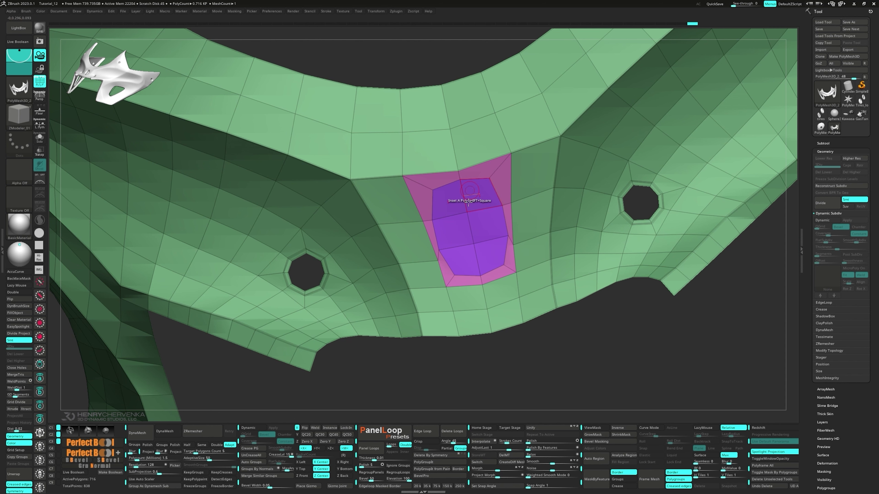
mouse_move(467, 197)
right_mouse_down()
mouse_move(460, 239)
mouse_move(479, 262)
right_mouse_up()
- Isolate the polygons inside the rounded centre outline and delete them to open a hole in the bridge
left_click(479, 262, "ctrl+shift")
left_click_drag(509, 323, 529, 351, "ctrl+shift")
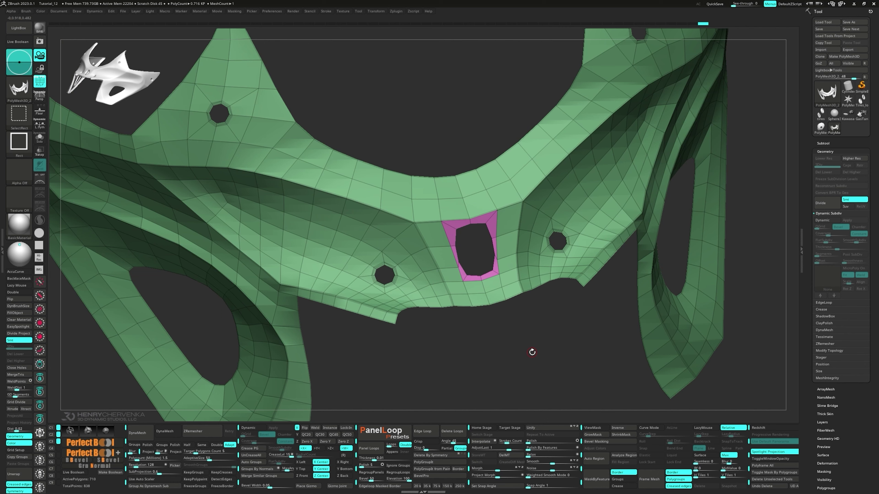
key("Delete")
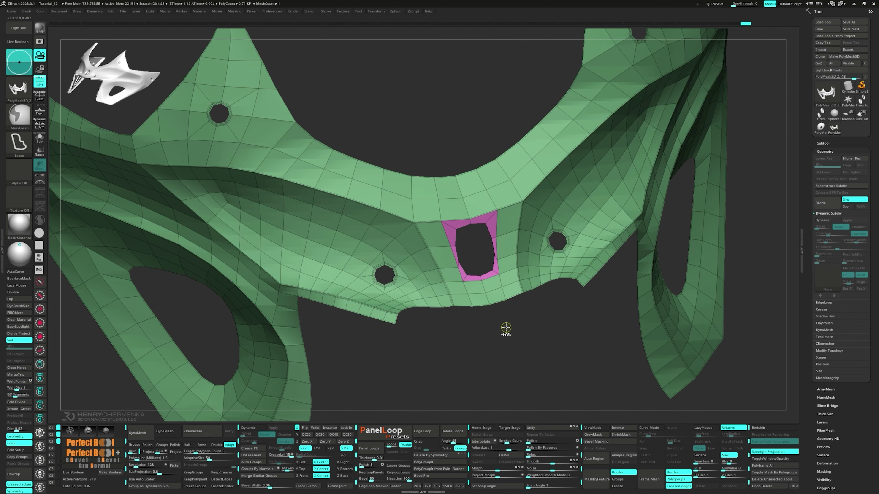
- Crease the polygroup border around the centre hole and merge the whole mask into one polygroup
key("ctrl+w")
left_click(251, 452)
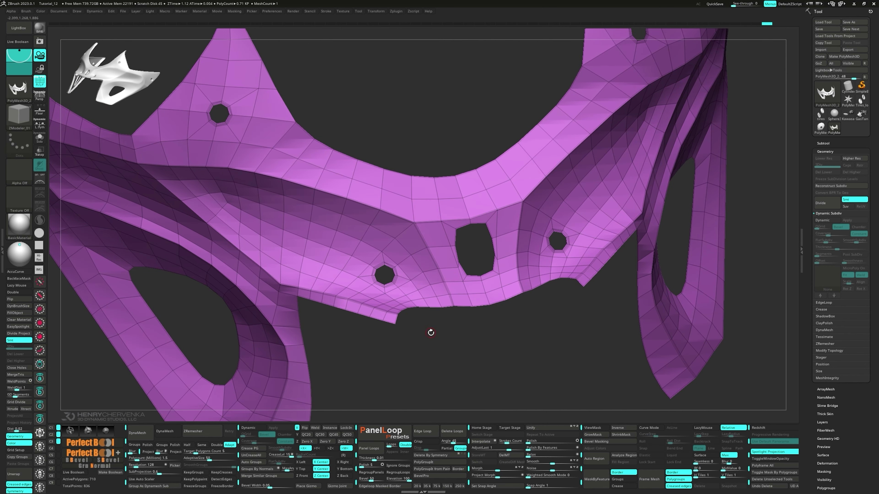
right_click_drag(431, 332, 429, 308, "ctrl")
mouse_move(429, 307)
right_mouse_down()
mouse_move(394, 320)
mouse_move(480, 325)
mouse_move(367, 334)
mouse_move(359, 310)
mouse_move(365, 332)
right_mouse_up()
right_click_drag(431, 318, 446, 424)
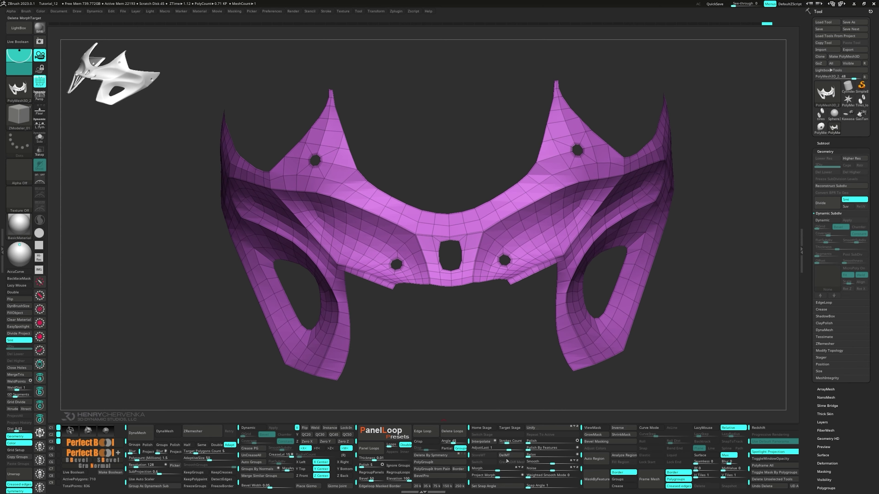
- Extrude all polygons of the mask slightly to turn the surface into a thin shell
mouse_move(393, 265)
right_mouse_down()
mouse_move(424, 264)
mouse_move(410, 263)
right_mouse_up()
right_click_drag(353, 241, 351, 275, "ctrl")
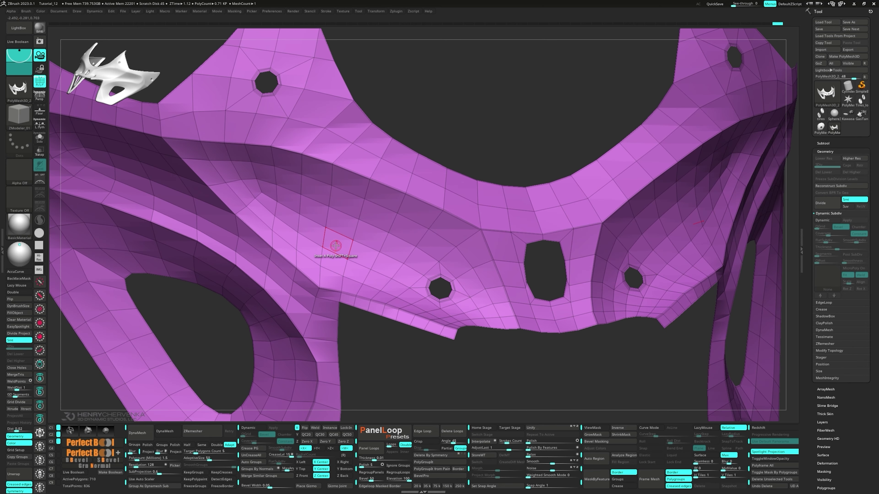
key("space")
left_click(252, 283)
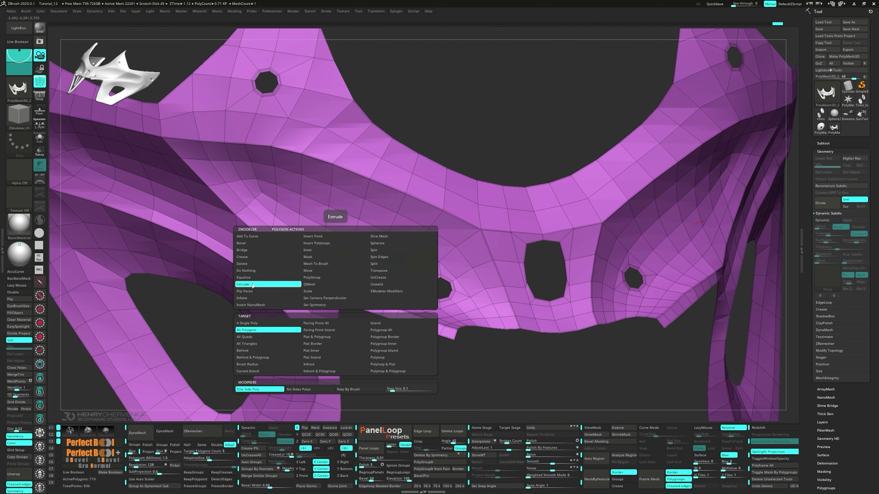
right_click_drag(439, 271, 378, 261)
left_click_drag(377, 260, 148, 287)
left_click(31, 300)
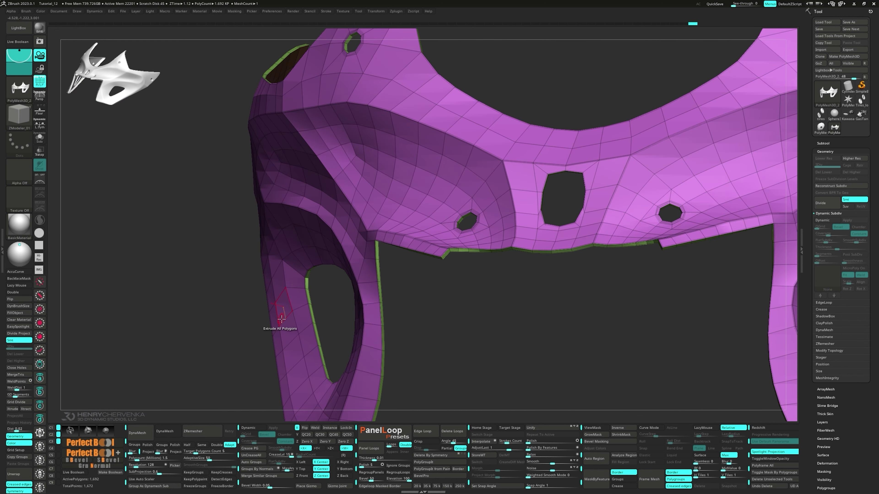
right_click_drag(285, 327, 363, 299)
- Turn on dynamic subdivision with its thickness and post-subdivision both set to 0
key("d")
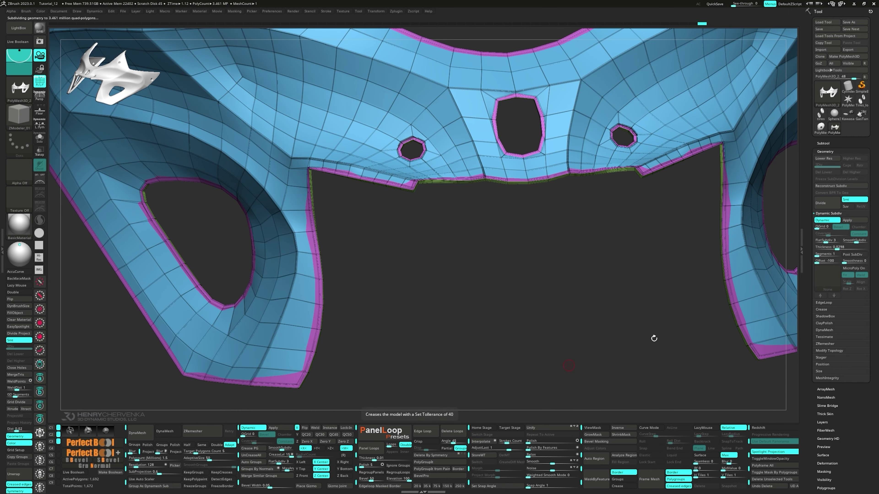
left_click(814, 247)
left_click(813, 241)
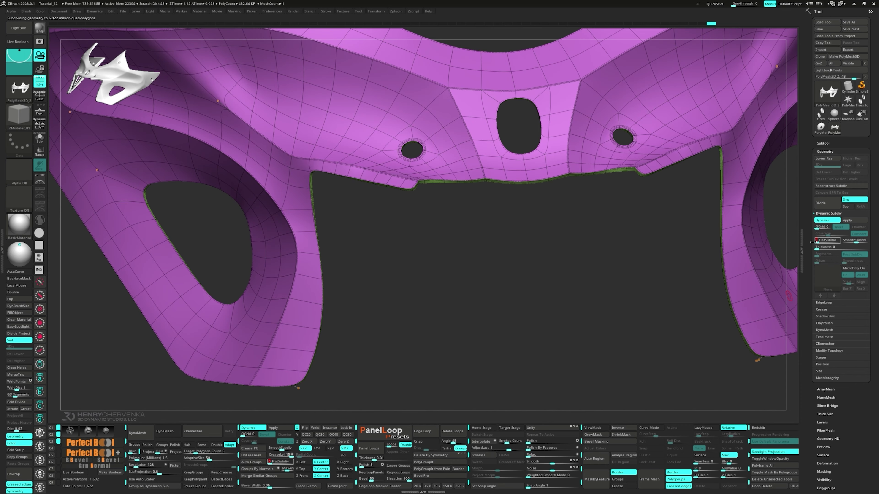
key("Return")
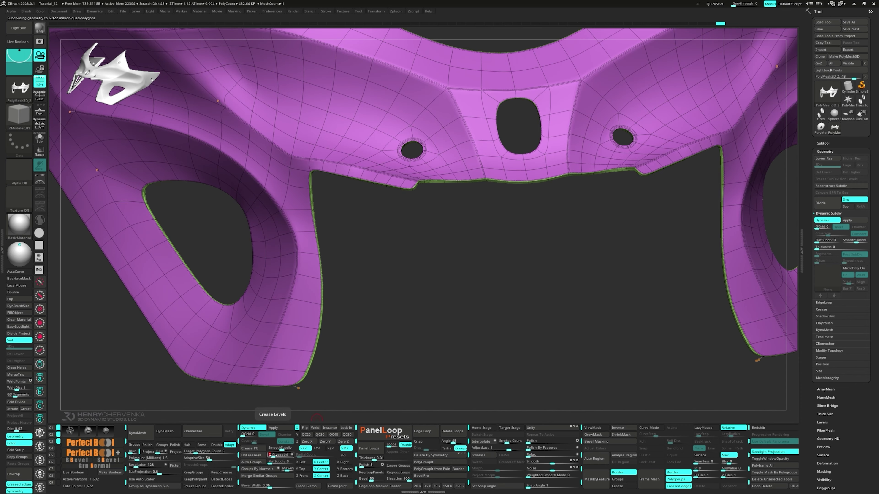
- Set the crease level to 2 and hide the wireframe to inspect the smoothed mask
key("shift+f")
left_click_drag(443, 300, 472, 313, "alt")
mouse_move(472, 312)
left_mouse_down()
mouse_move(485, 318)
mouse_move(457, 304)
mouse_move(462, 342)
left_mouse_up()
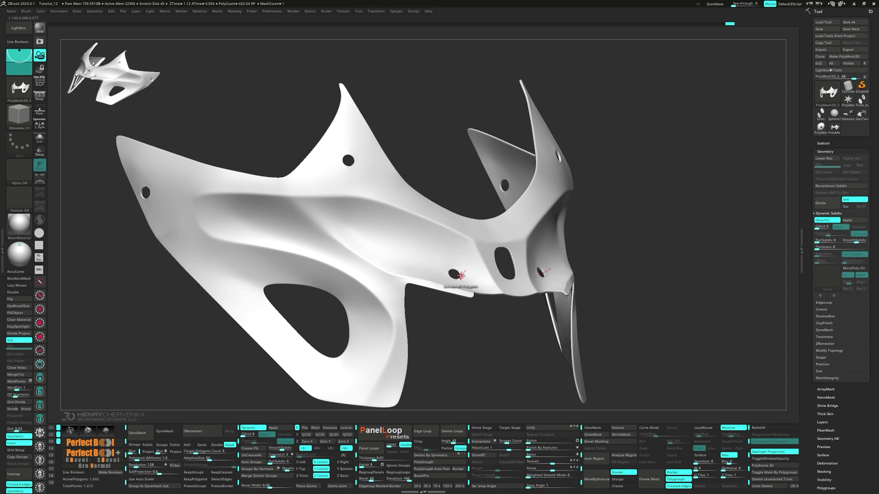
scroll(461, 276, "up", 3)
- Slide the complete edge loops around the small holes closer to their openings to tighten the rims
key("shift+f")
scroll(487, 304, "up", 5)
key("space")
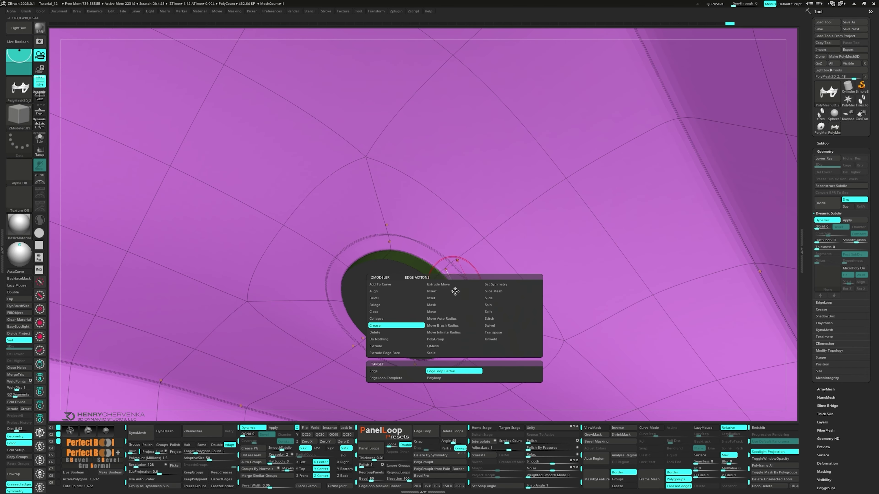
left_click(496, 305)
scroll(477, 304, "down", 4)
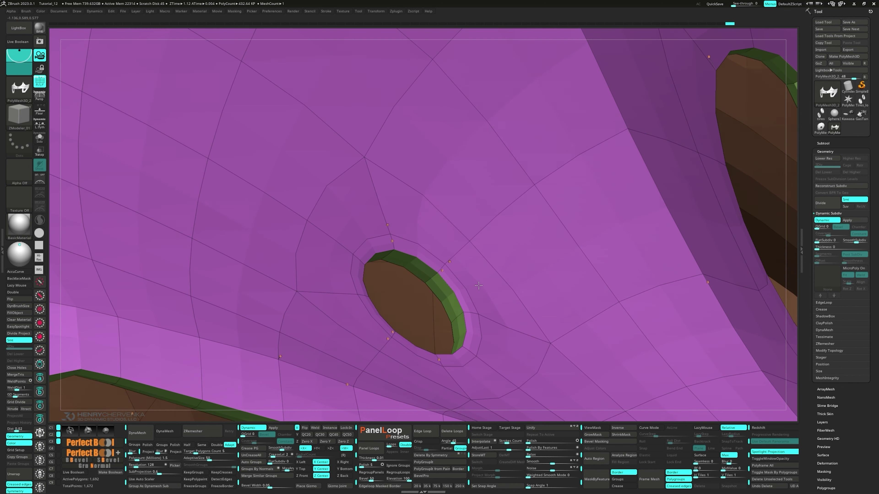
key("shift+f")
left_click(466, 304)
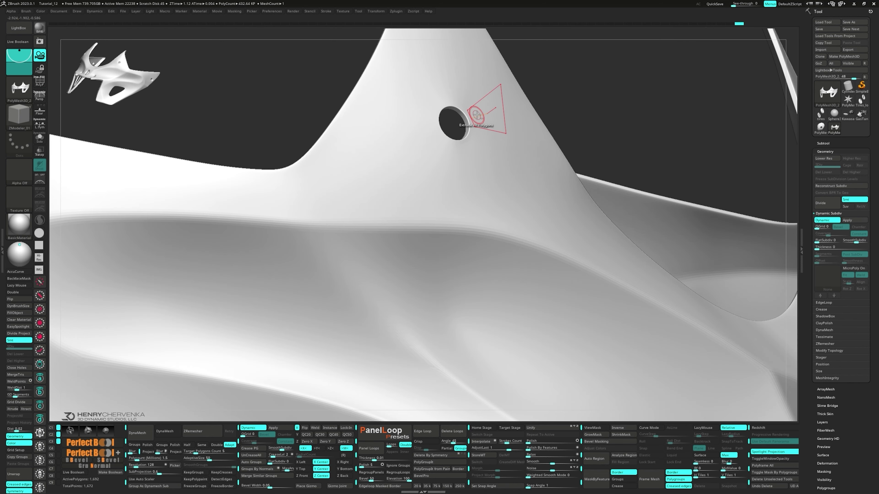
scroll(457, 118, "up", 3)
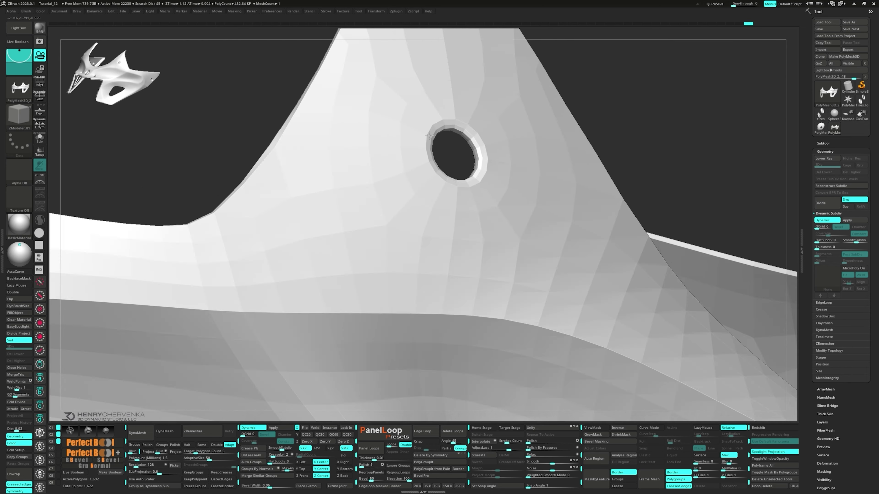
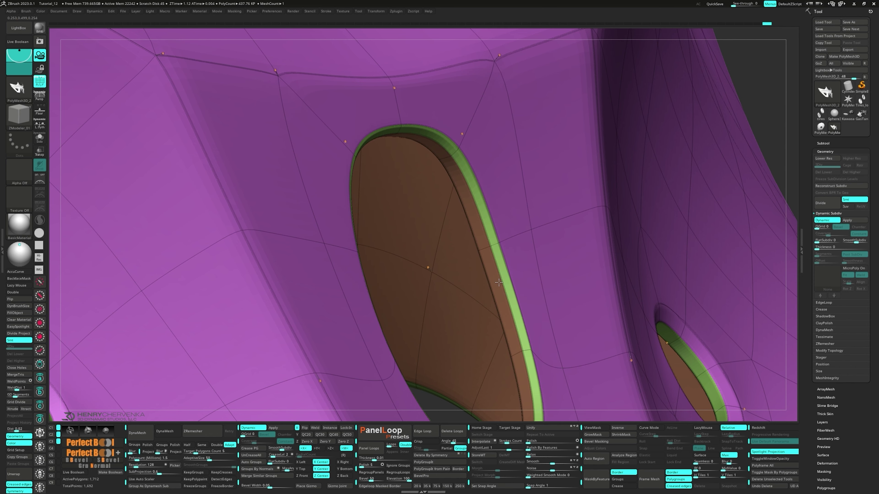
- Crease the short corner edges at the tip of the upper spike and restore the dynamic subdivision preview
right_click_drag(528, 315, 441, 265, "ctrl")
right_click_drag(440, 297, 419, 287, "alt")
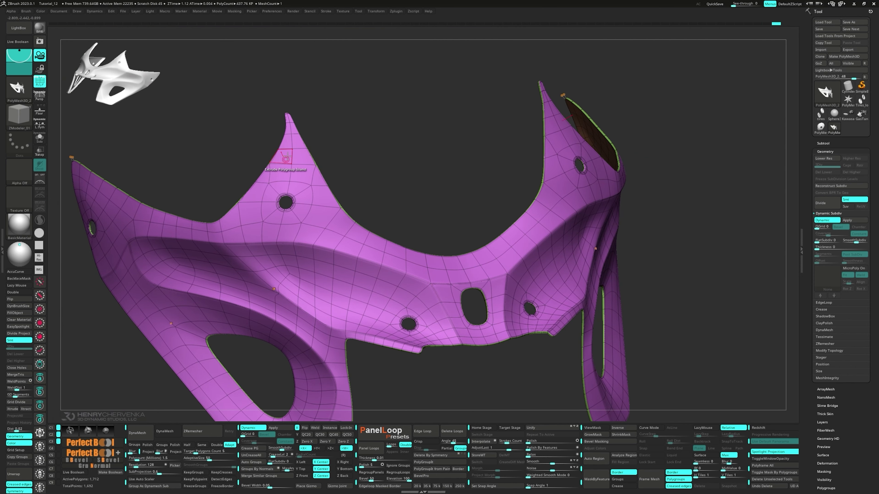
right_click_drag(284, 116, 307, 139)
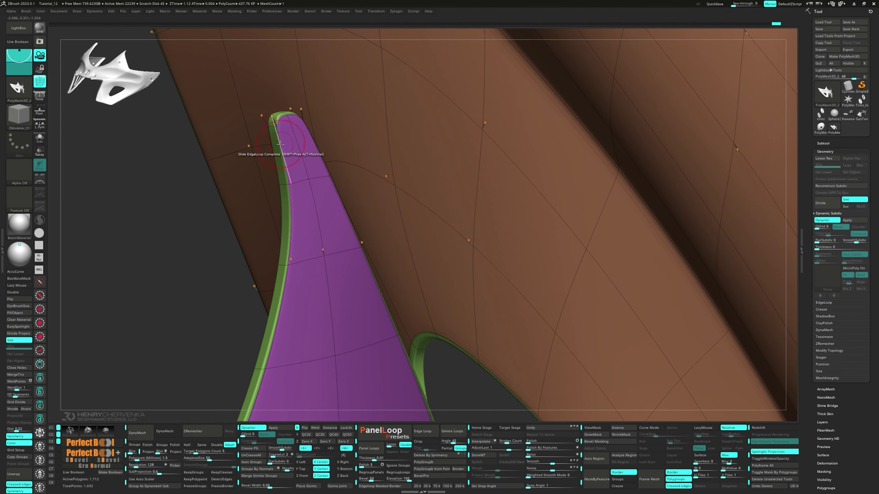
key("shift+d")
key("space")
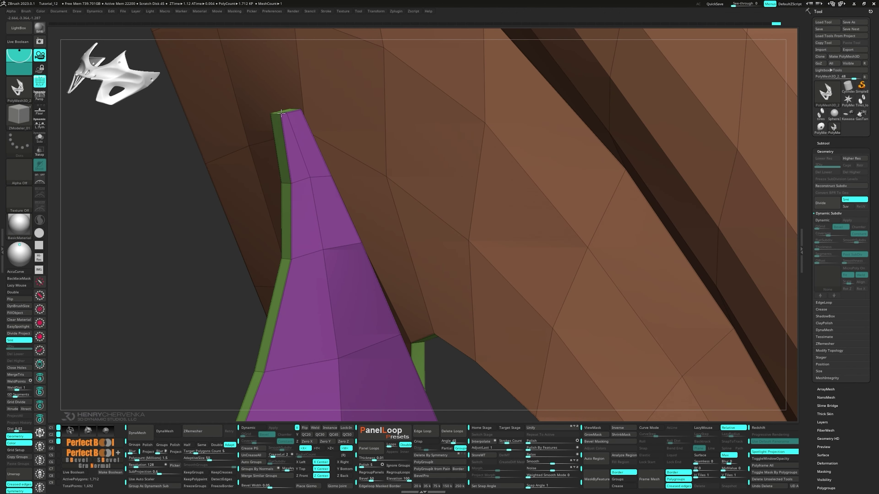
right_click_drag(281, 112, 296, 106)
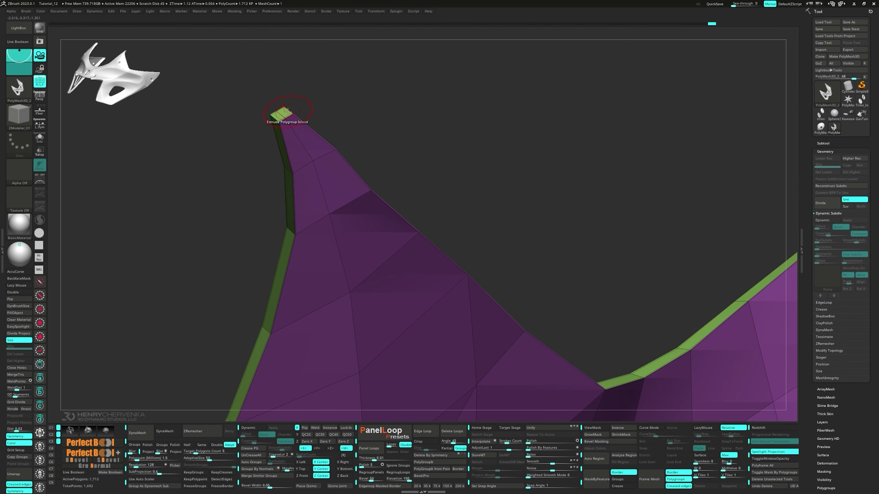
key("d")
right_click_drag(332, 200, 461, 204)
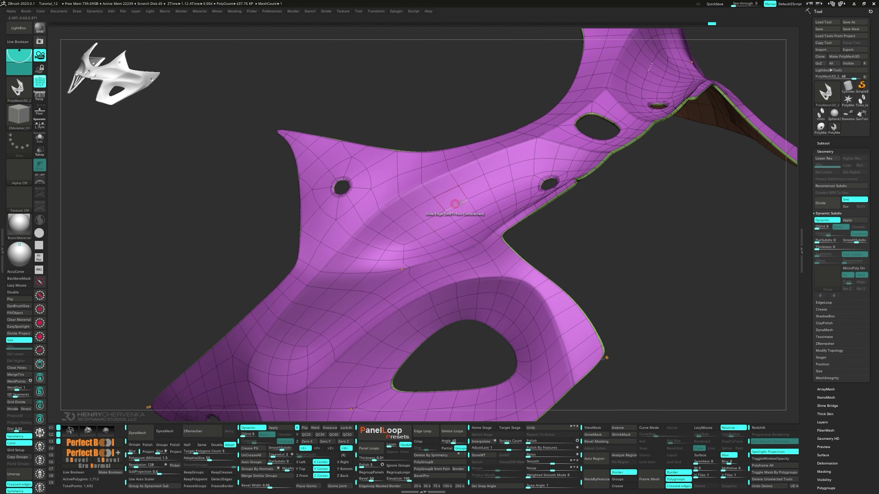
- Crease individual edges at the corners of the stepped notch in the lower rim, the lower wing corner and the outer side tip
right_click_drag(561, 189, 661, 312)
key("shift+d")
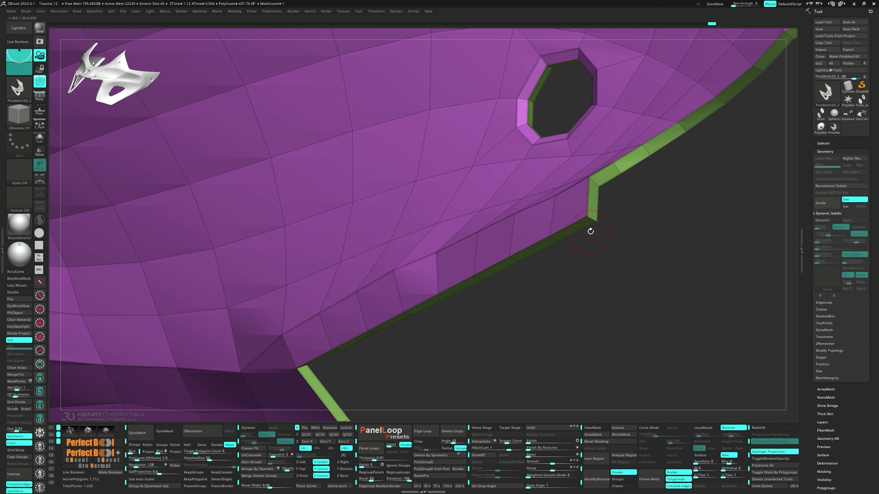
key("space")
left_click(519, 264)
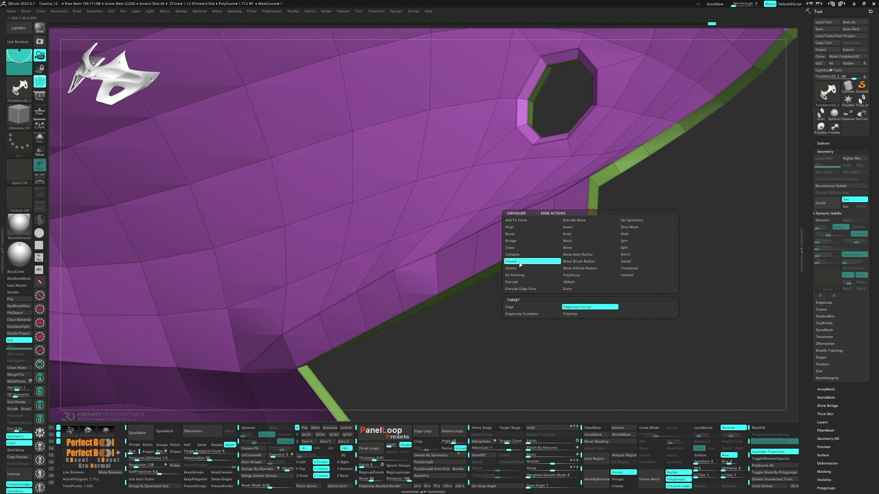
left_click(519, 306)
left_click_drag(591, 218, 483, 296)
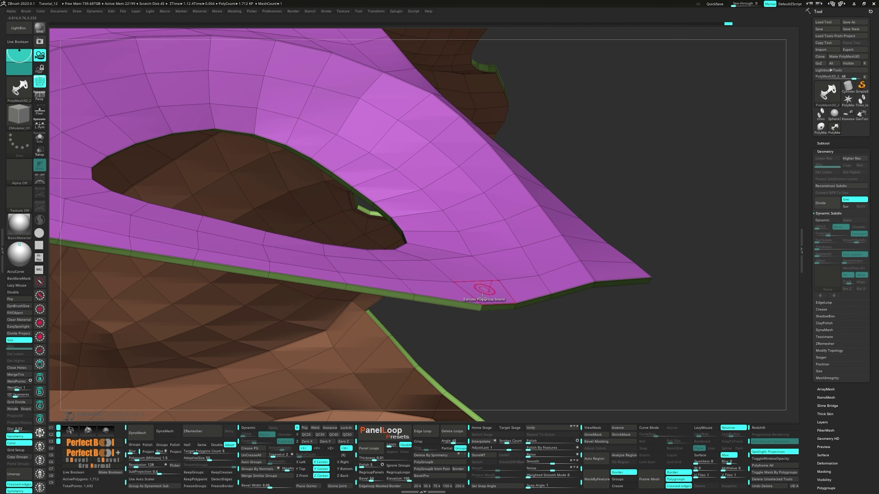
right_click_drag(481, 308, 263, 266, "ctrl")
right_click_drag(263, 267, 446, 298, "alt")
right_click_drag(447, 297, 342, 301, "ctrl")
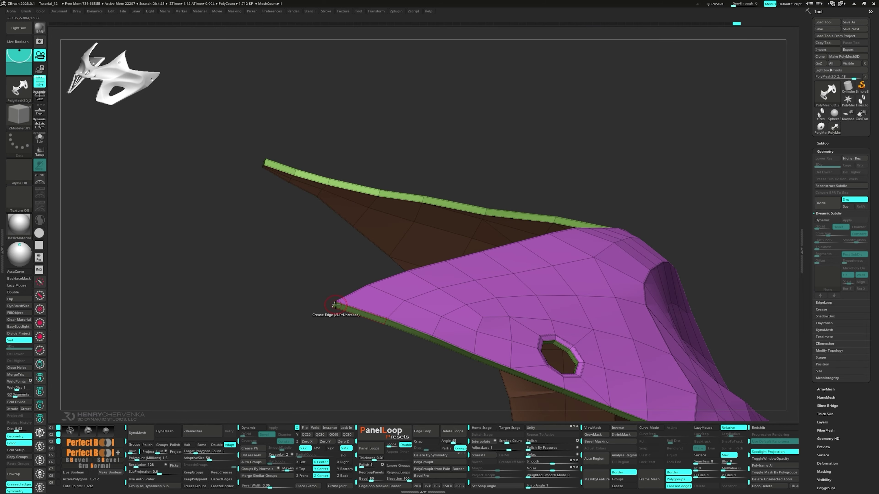
- Slide the complete edge loop along the large side opening's rim and turn dynamic subdivision back on
right_click_drag(520, 296, 539, 235)
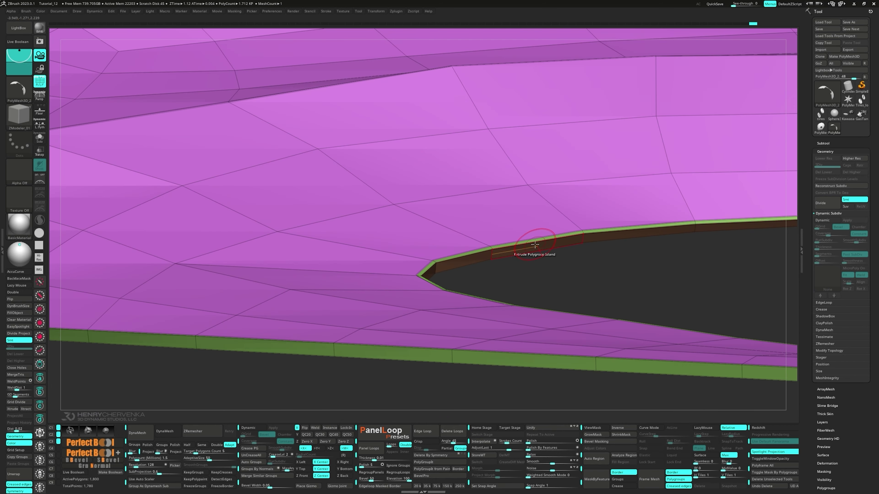
key("space")
key("space")
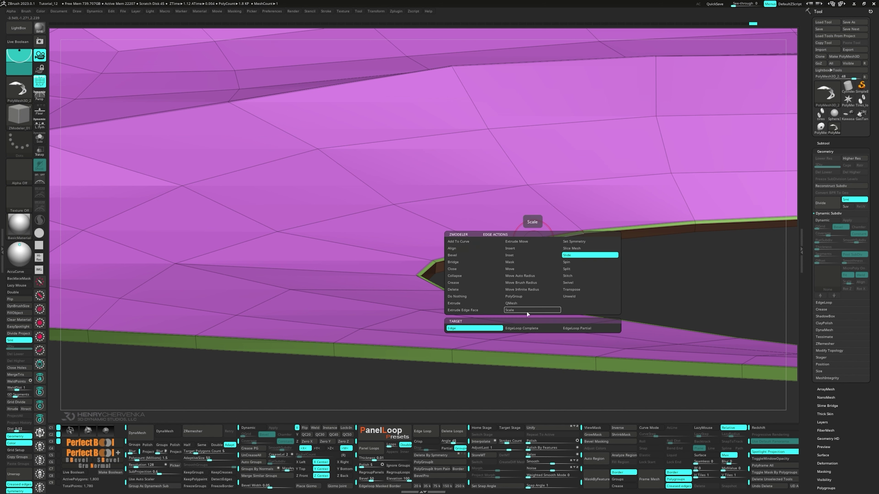
left_click(529, 330)
left_click_drag(527, 244, 523, 249)
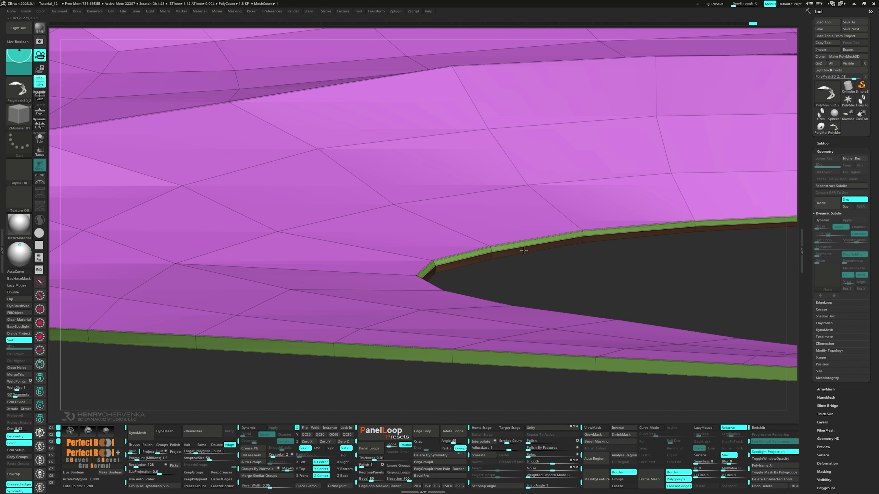
key("d")
mouse_move(523, 242)
right_mouse_down("ctrl")
mouse_move(506, 196)
mouse_move(535, 234)
right_mouse_up("ctrl")
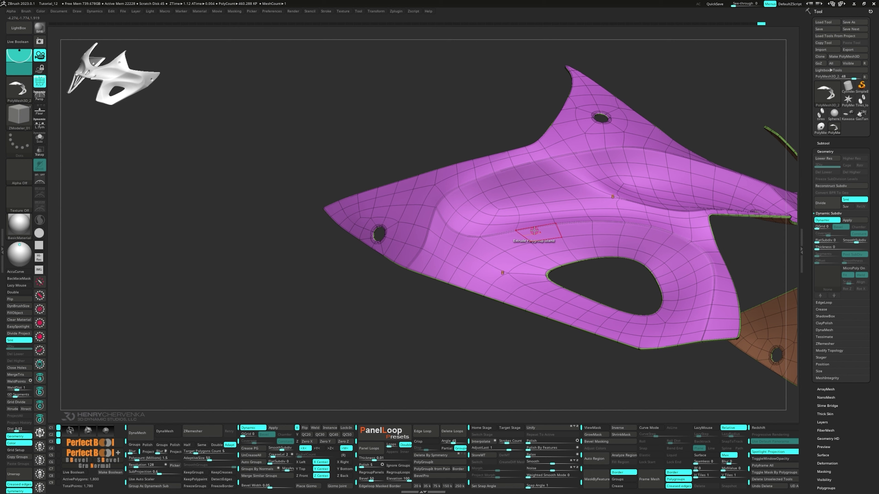
- Inspect the smoothed mask without its wireframe and assign the whole mesh to a single polygroup
key("shift+f")
right_click_drag(592, 241, 486, 187, "ctrl")
right_click_drag(486, 187, 492, 208, "ctrl")
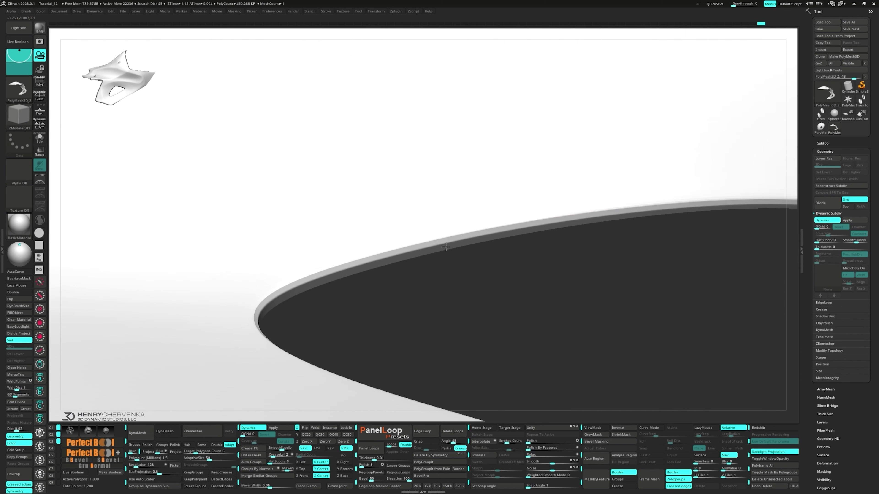
right_click_drag(446, 247, 479, 194)
right_click_drag(479, 194, 497, 284)
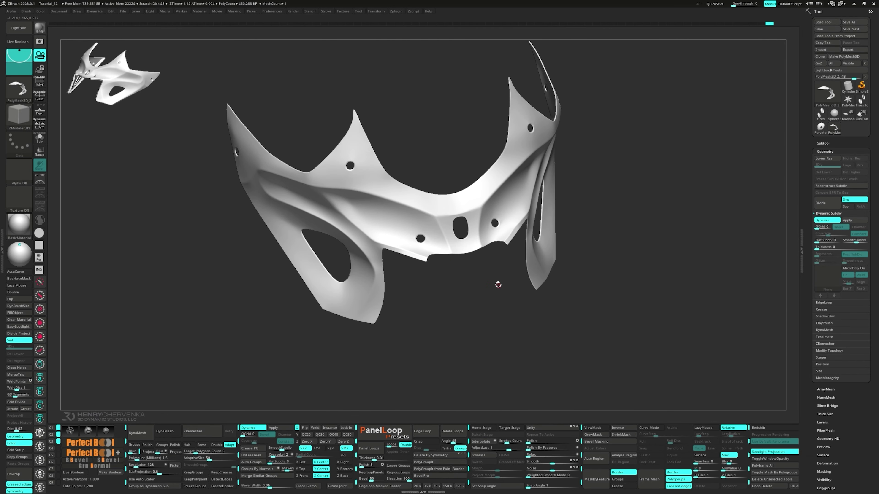
key("shift+f")
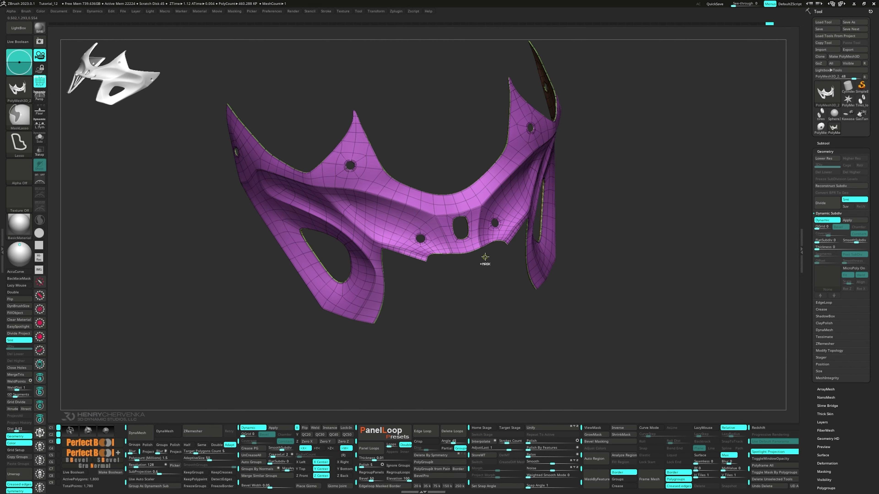
key("ctrl+w")
key("shift+f")
- Examine the smoothed mask's surface transitions, holes and creased edges from several angles
right_click_drag(485, 256, 482, 296)
right_click_drag(273, 196, 244, 194)
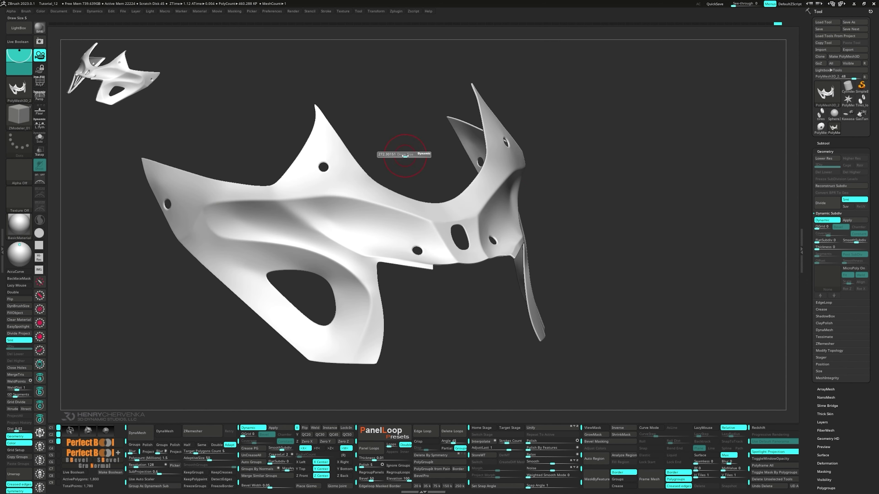
key("space")
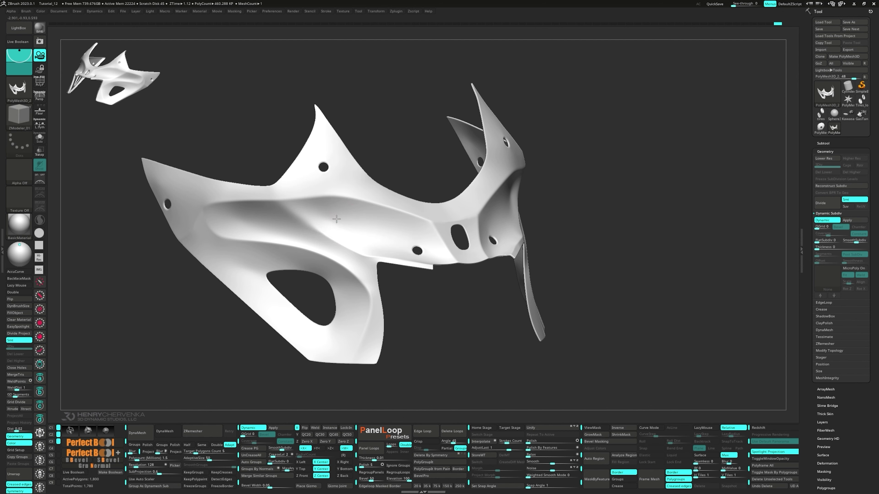
right_click_drag(321, 200, 338, 222, "ctrl")
key("s")
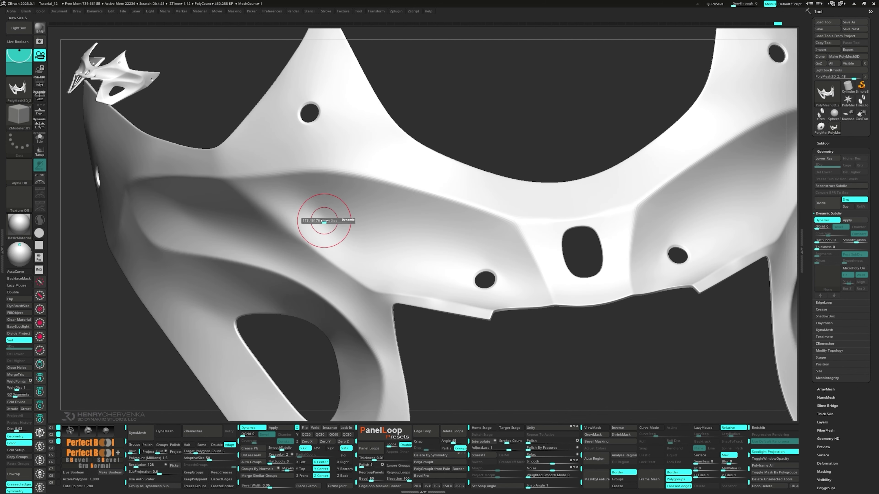
key("shift")
right_click_drag(340, 232, 431, 324)
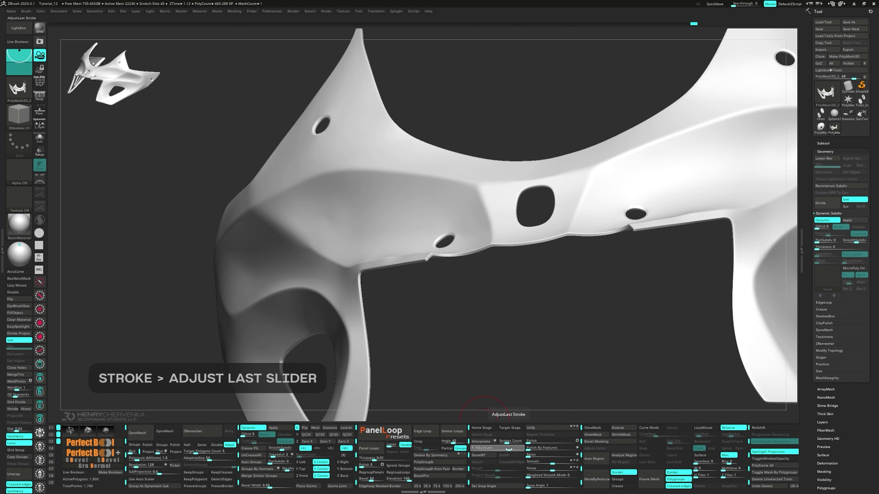
right_click_drag(194, 221, 374, 244)
- Mask the partial edge loops along the mask's upper band, from the side wing past the spike to the brow
key("shift+f")
right_click_drag(308, 235, 294, 219)
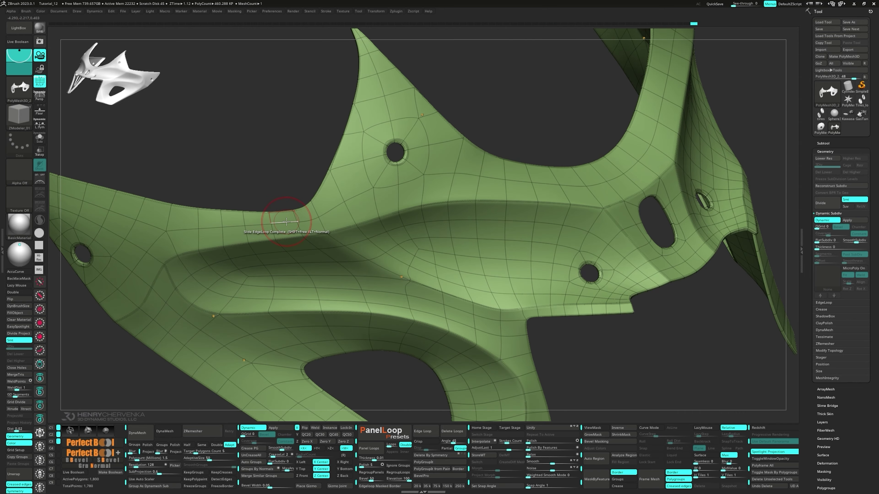
key("space")
left_click(272, 246)
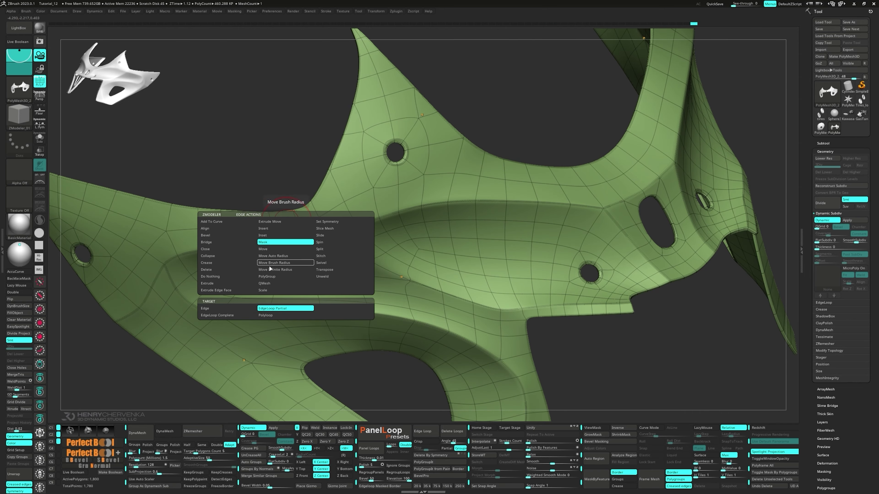
left_click(284, 224)
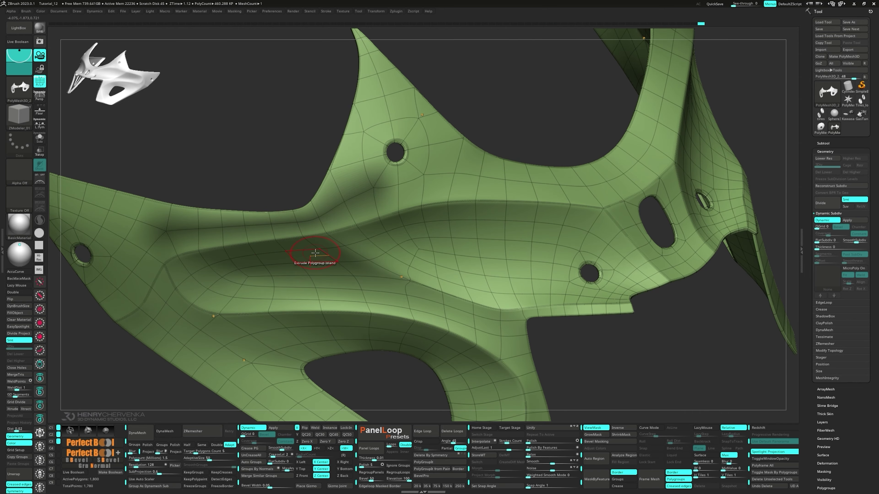
right_click_drag(387, 193, 375, 188)
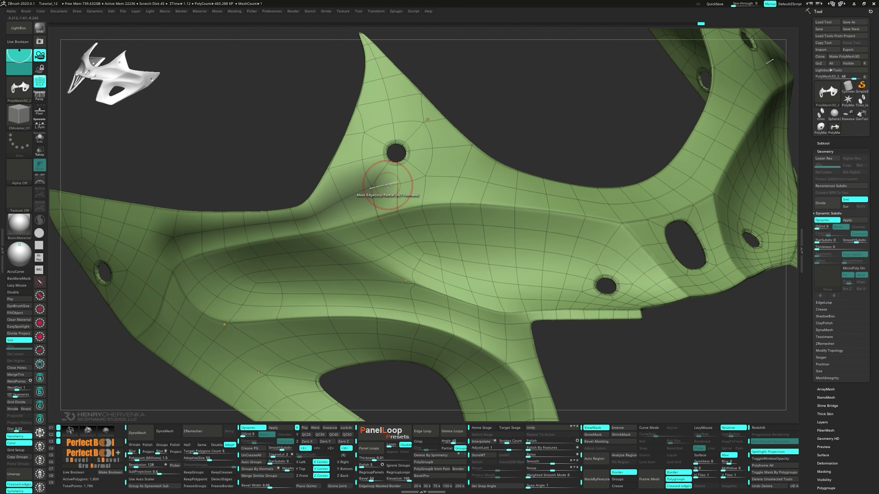
left_click(477, 183)
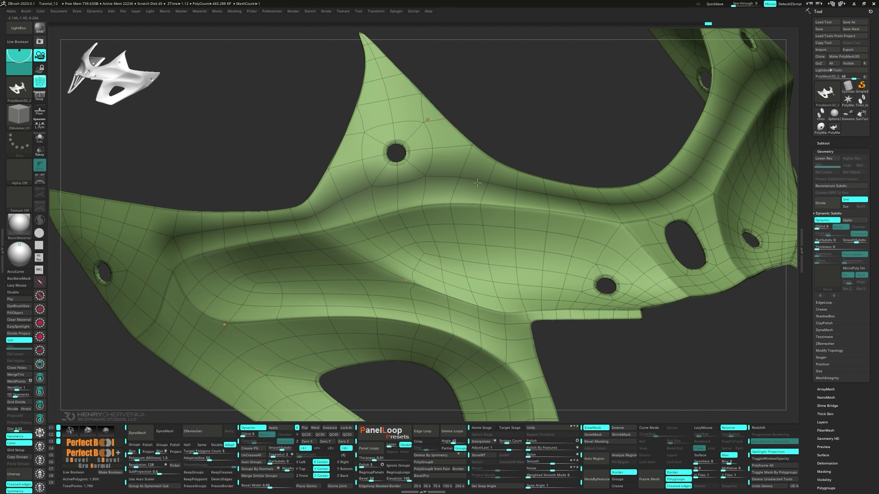
- Invert the mask, smooth the exposed upper band with Polish By Features, and clear the mask to review the result without wireframe
right_click_drag(476, 189, 480, 203)
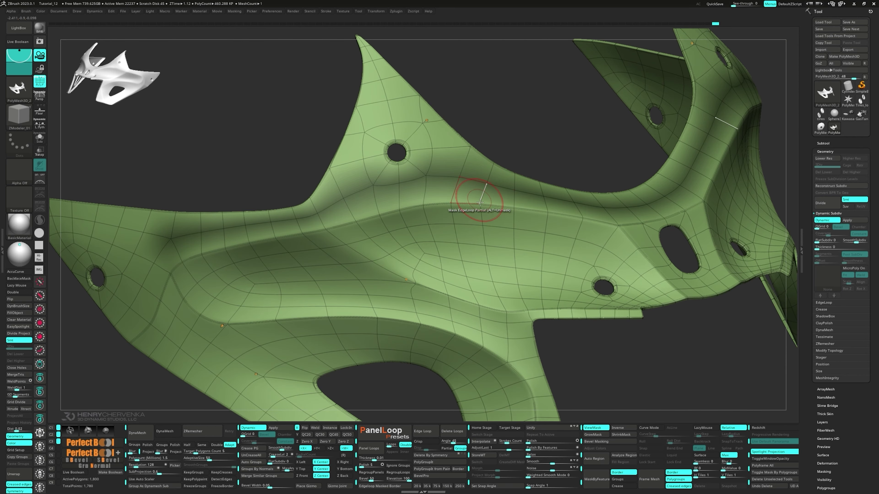
right_click_drag(533, 135, 522, 150)
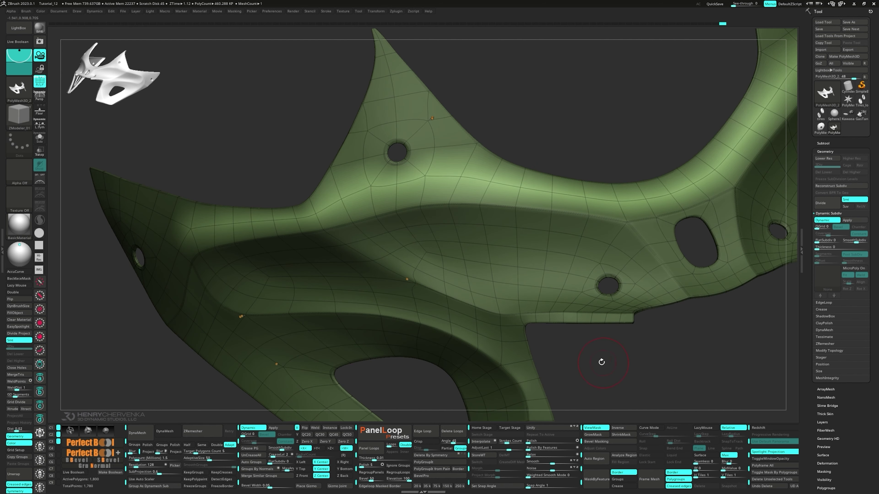
left_click(527, 450)
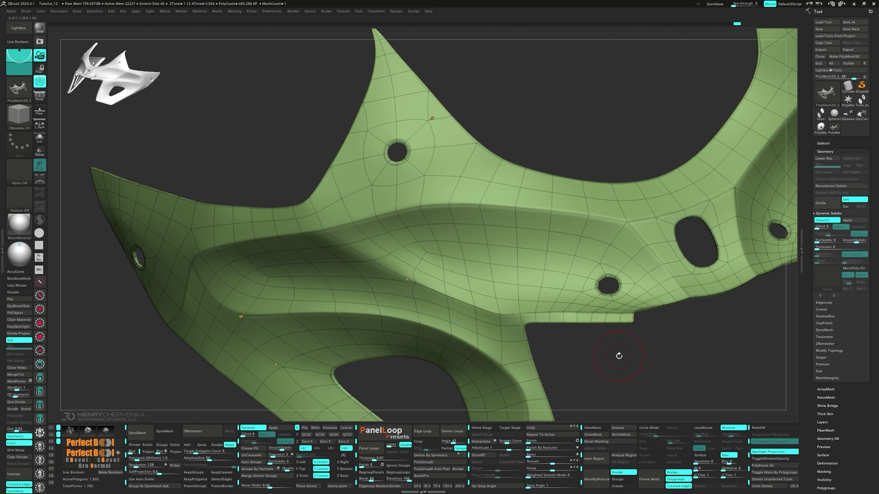
key("shift+f")
mouse_move(344, 265)
right_mouse_down()
mouse_move(290, 240)
mouse_move(282, 275)
mouse_move(228, 257)
right_mouse_up()
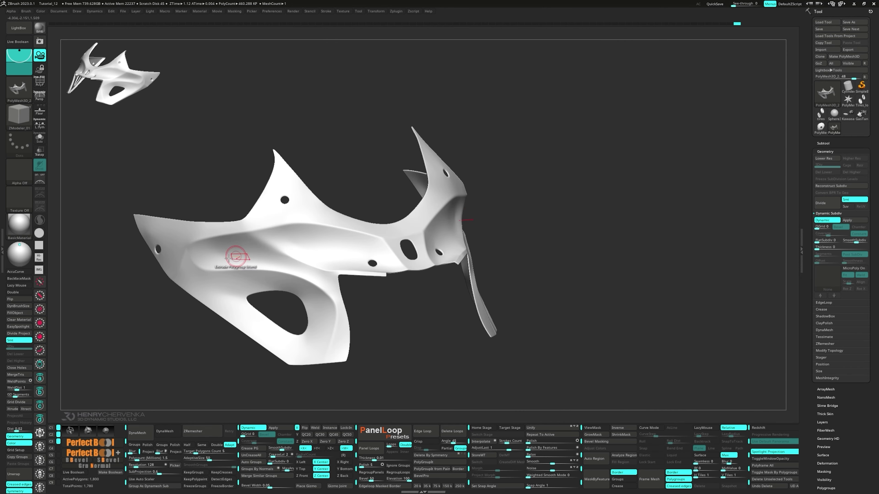
right_click_drag(149, 230, 185, 238, "ctrl")
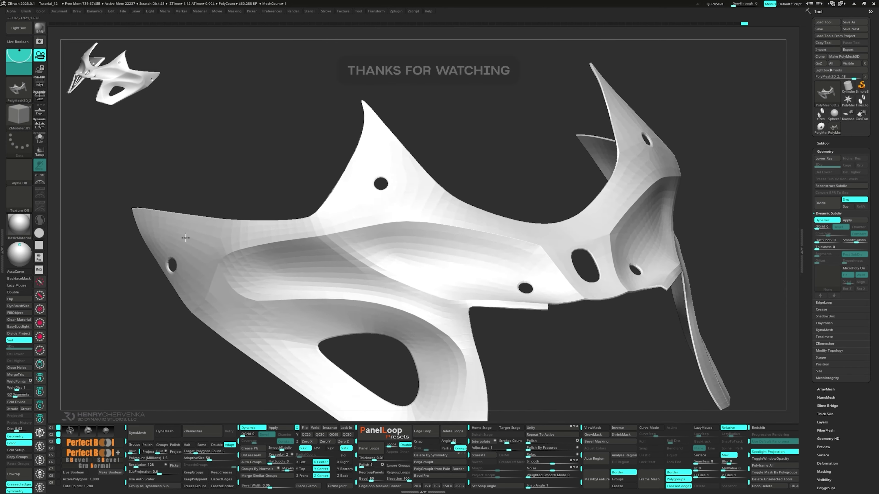